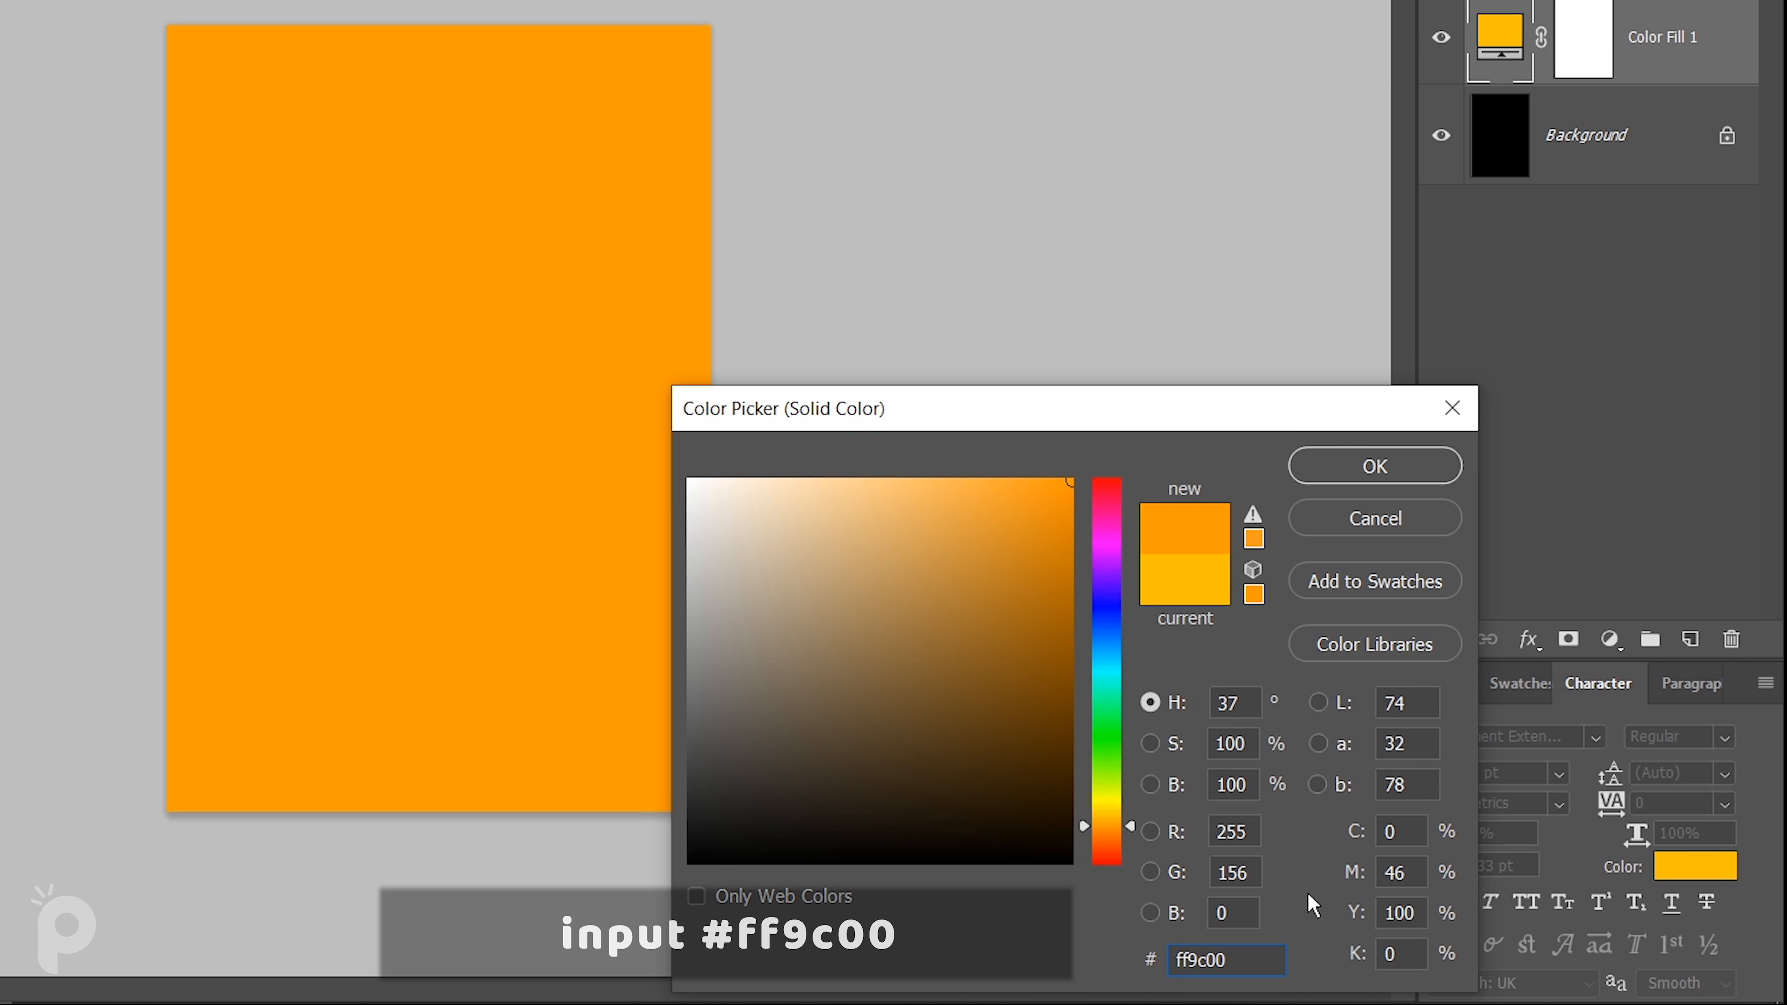
Apply #ff9c00 as the colour of the solid colour fill layer.
{"action": "left_click", "coordinate": [1367, 470]}
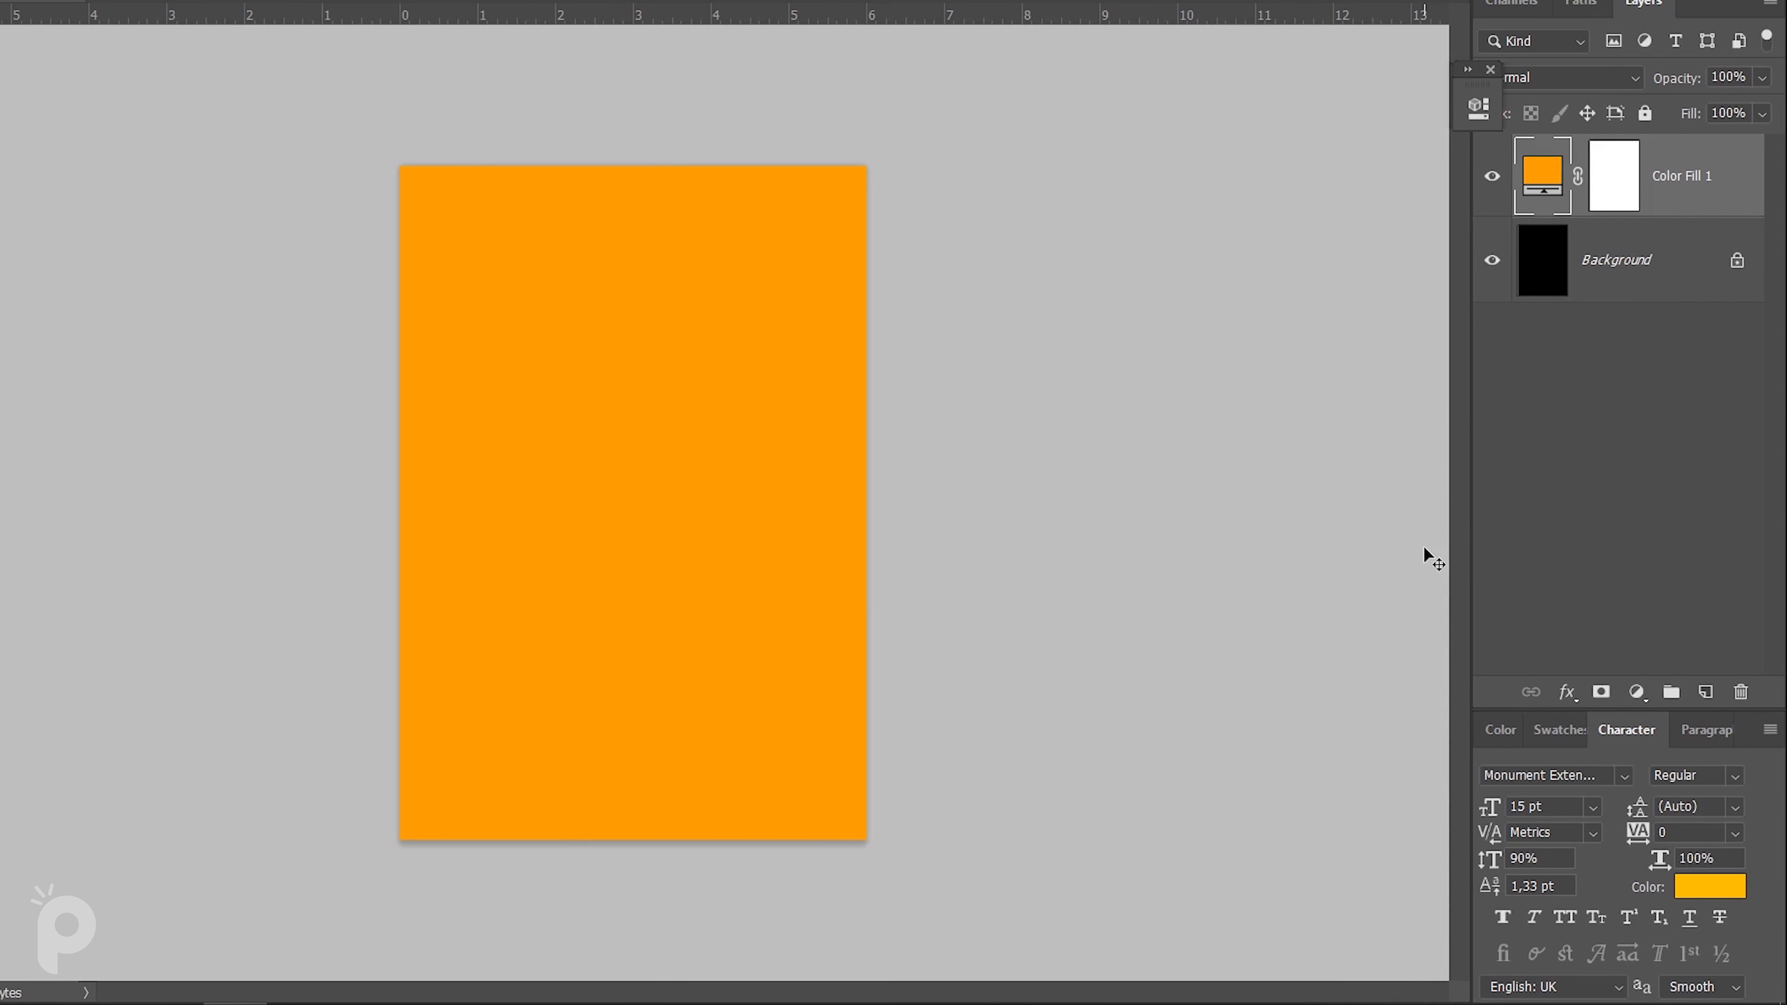
Switch to File Explorer and place apink_dumhdurum_mv_behind_bomi.jpg from the BOMI folder into the poster document.
{"action": "key", "text": "alt+Tab"}
{"action": "left_click", "coordinate": [1139, 630]}
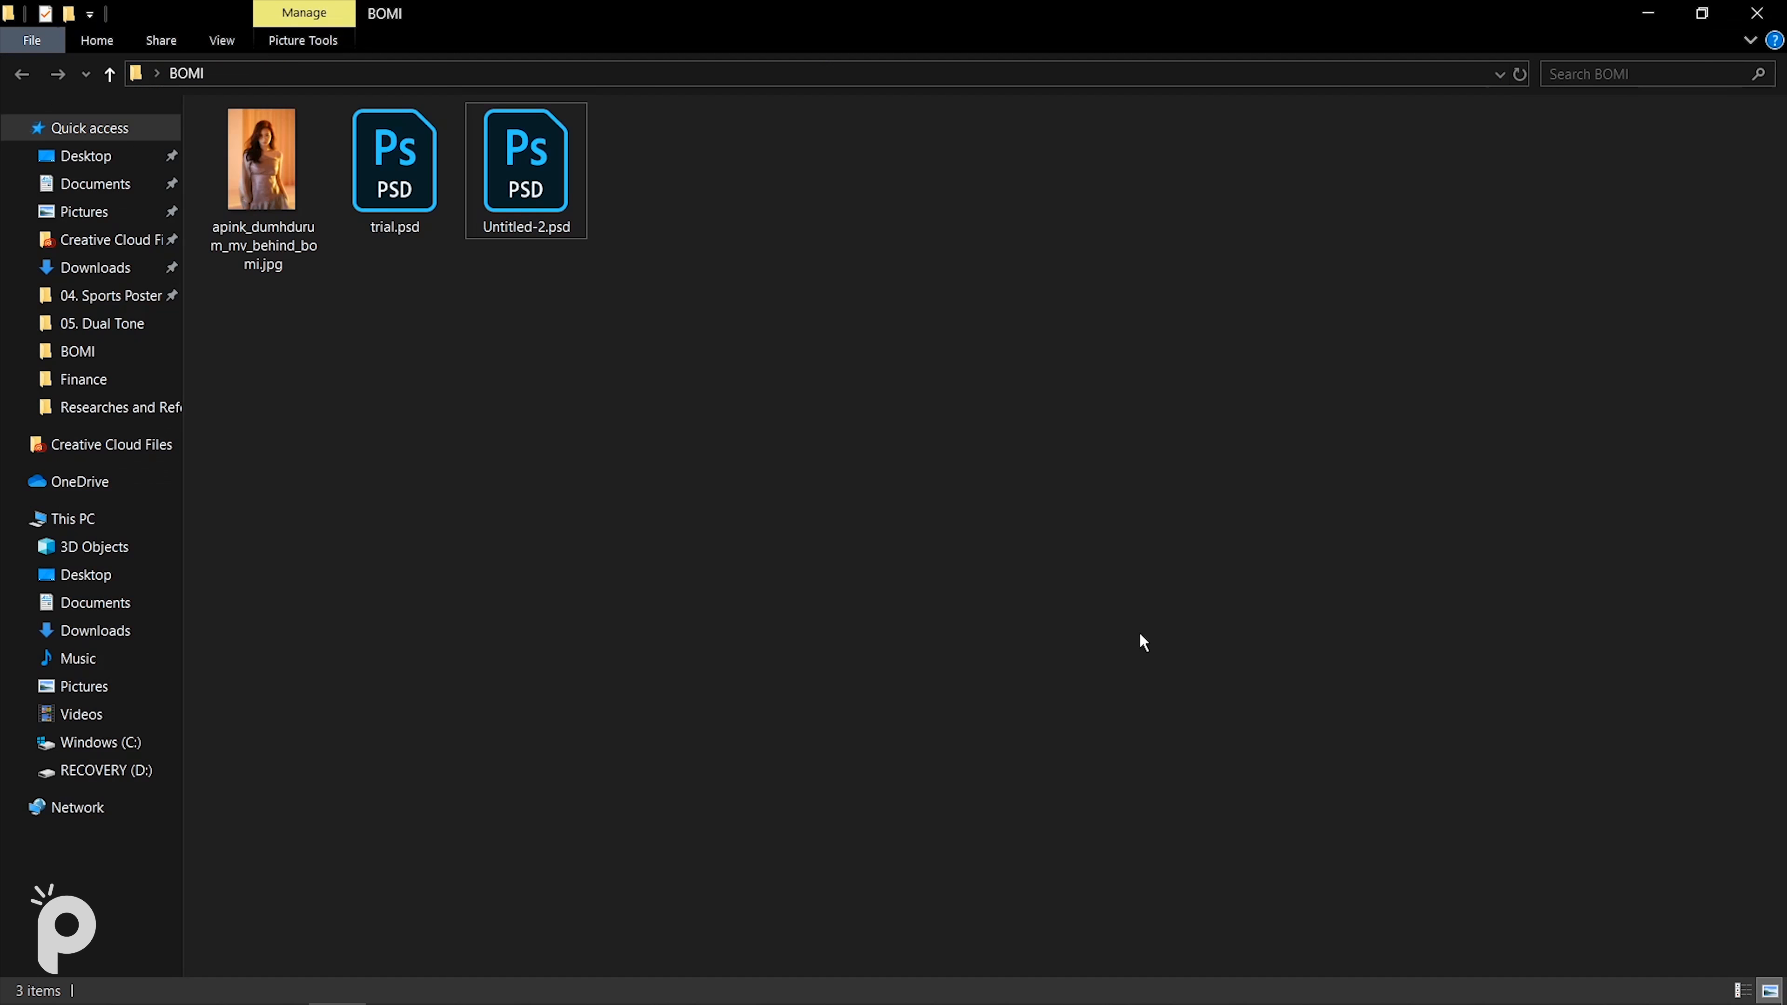
{"action": "left_click_drag", "start_coordinate": [295, 211], "coordinate": [635, 510]}
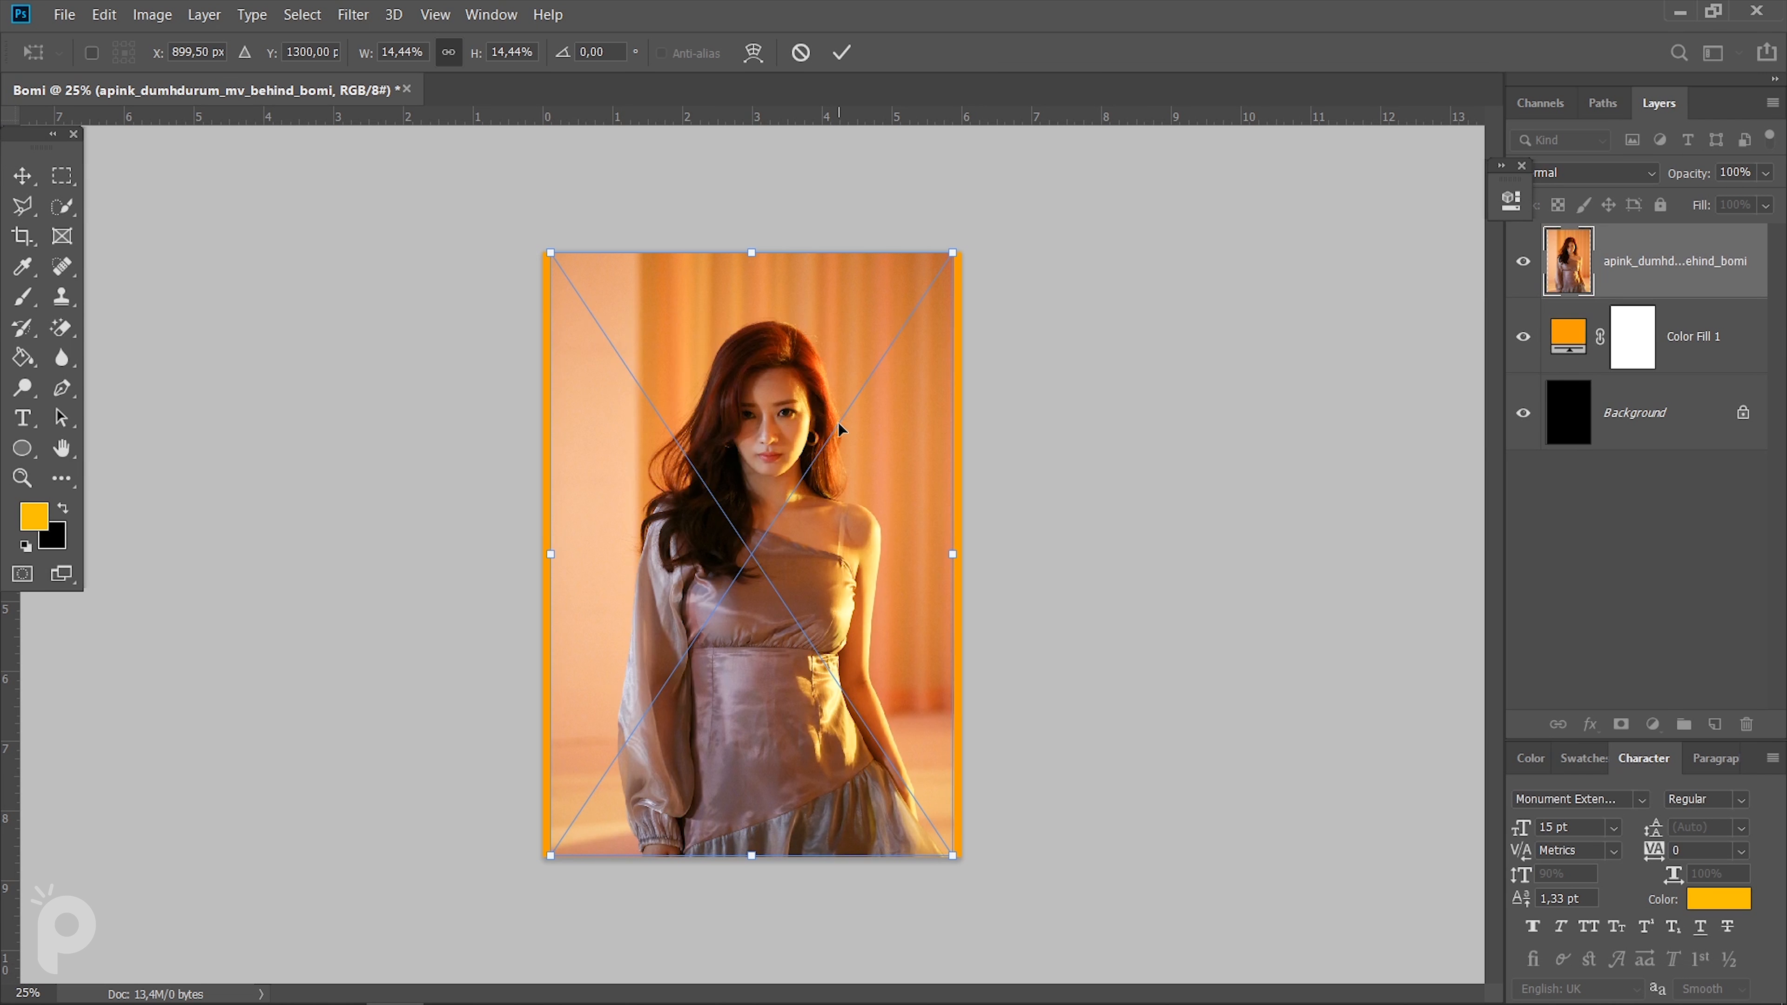
Move the placed photo down and enlarge it to span the full canvas width, leaving an orange band above it.
{"action": "left_click_drag", "start_coordinate": [757, 248], "coordinate": [756, 502]}
{"action": "mouse_move", "coordinate": [826, 569]}
{"action": "left_mouse_down"}
{"action": "mouse_move", "coordinate": [826, 516]}
{"action": "mouse_move", "coordinate": [826, 545]}
{"action": "left_mouse_up"}
{"action": "left_click_drag", "start_coordinate": [752, 384], "coordinate": [752, 374]}
{"action": "left_click_drag", "start_coordinate": [754, 482], "coordinate": [754, 500]}
{"action": "key", "text": "Return"}
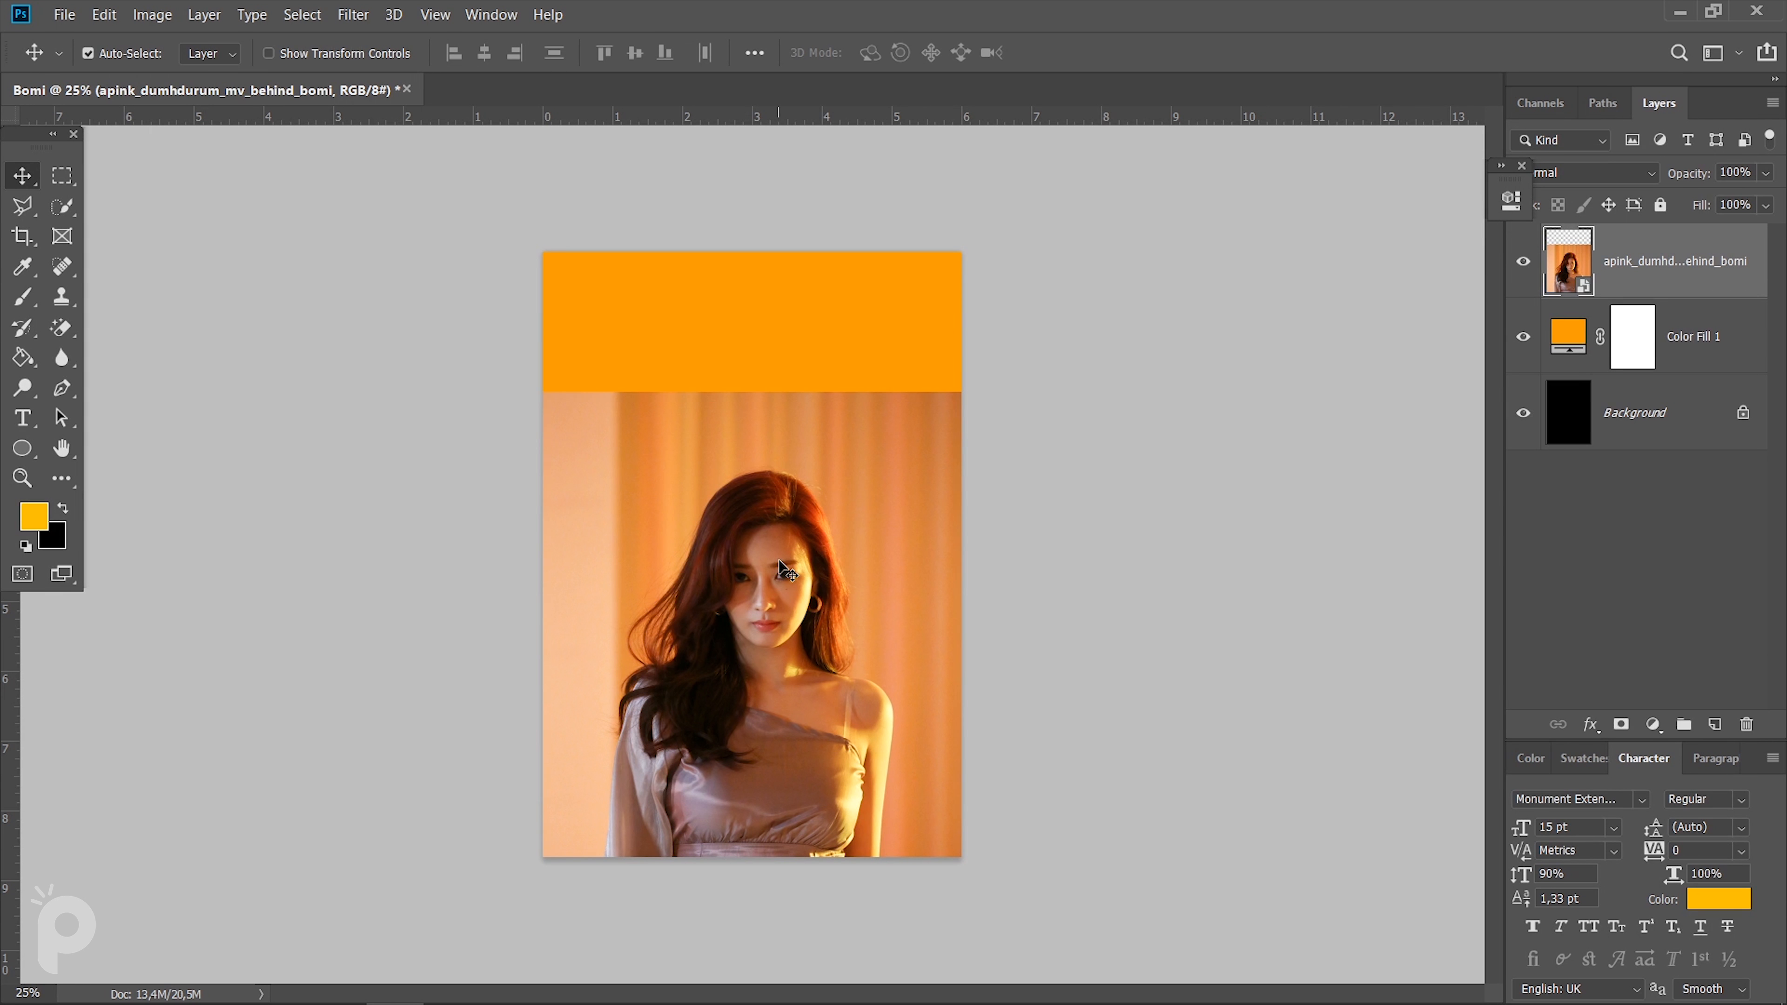
{"action": "key", "text": "ctrl+t"}
{"action": "left_click_drag", "start_coordinate": [749, 385], "coordinate": [744, 362]}
{"action": "key", "text": "Return"}
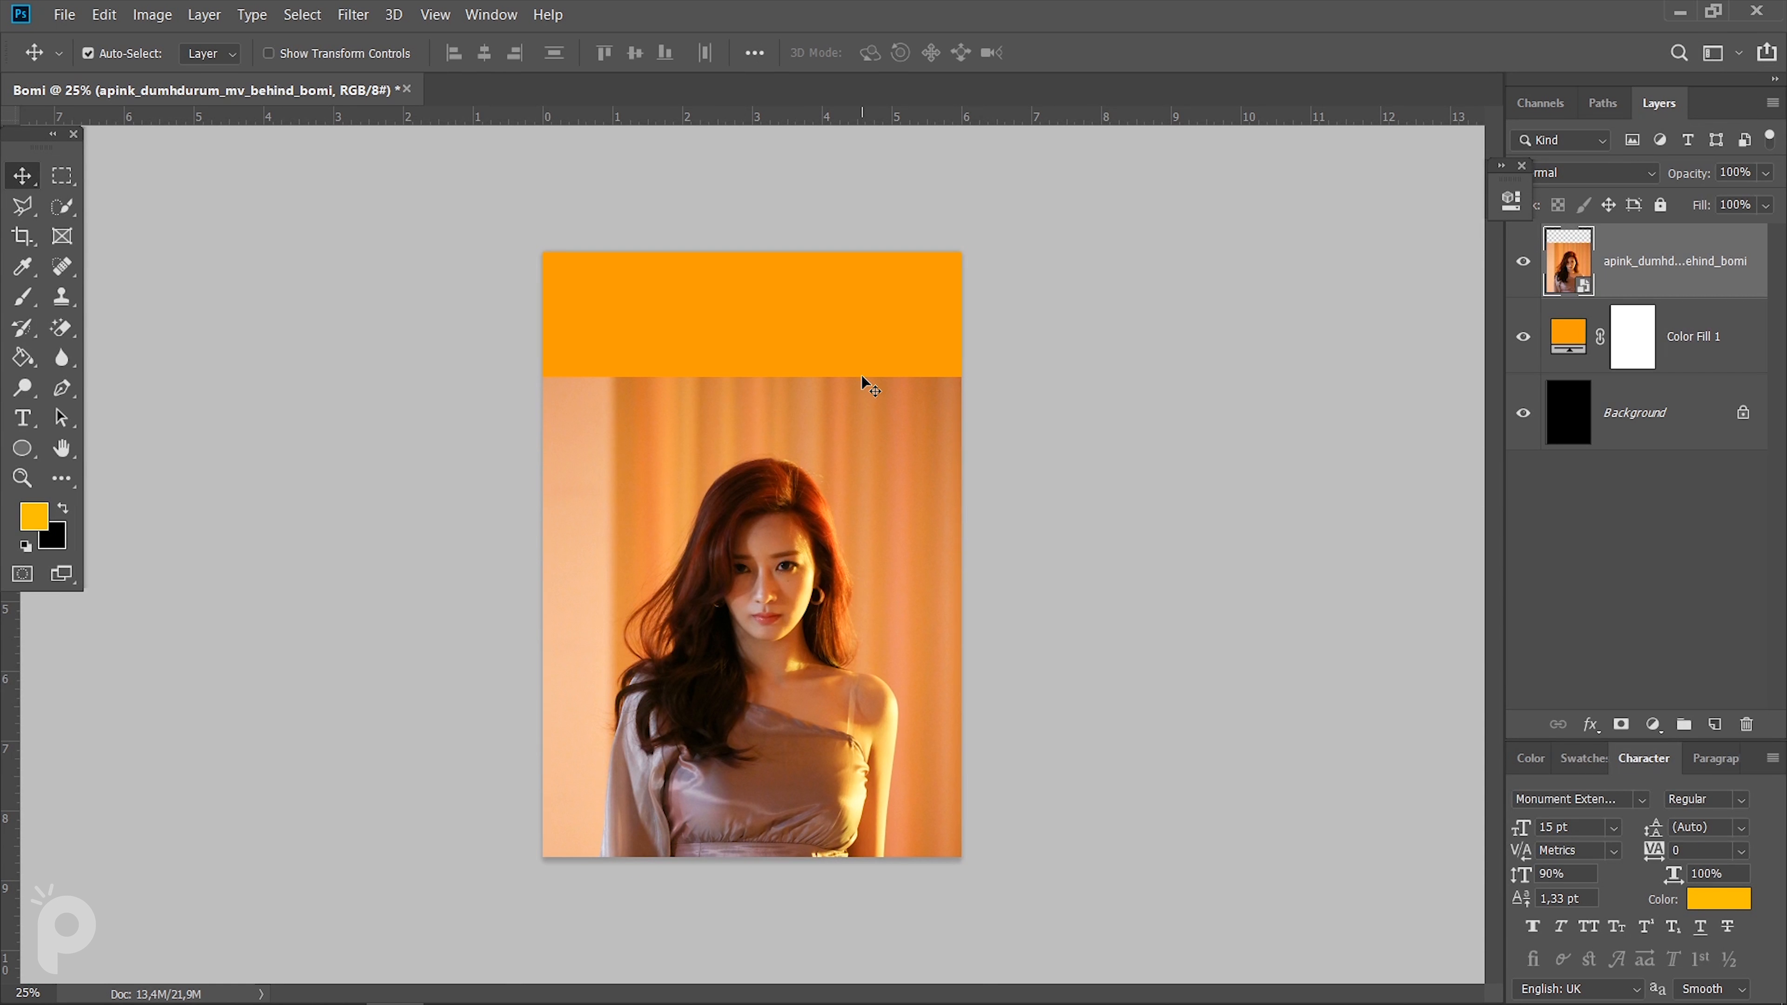
Rasterize the placed photo layer.
{"action": "key", "text": "m"}
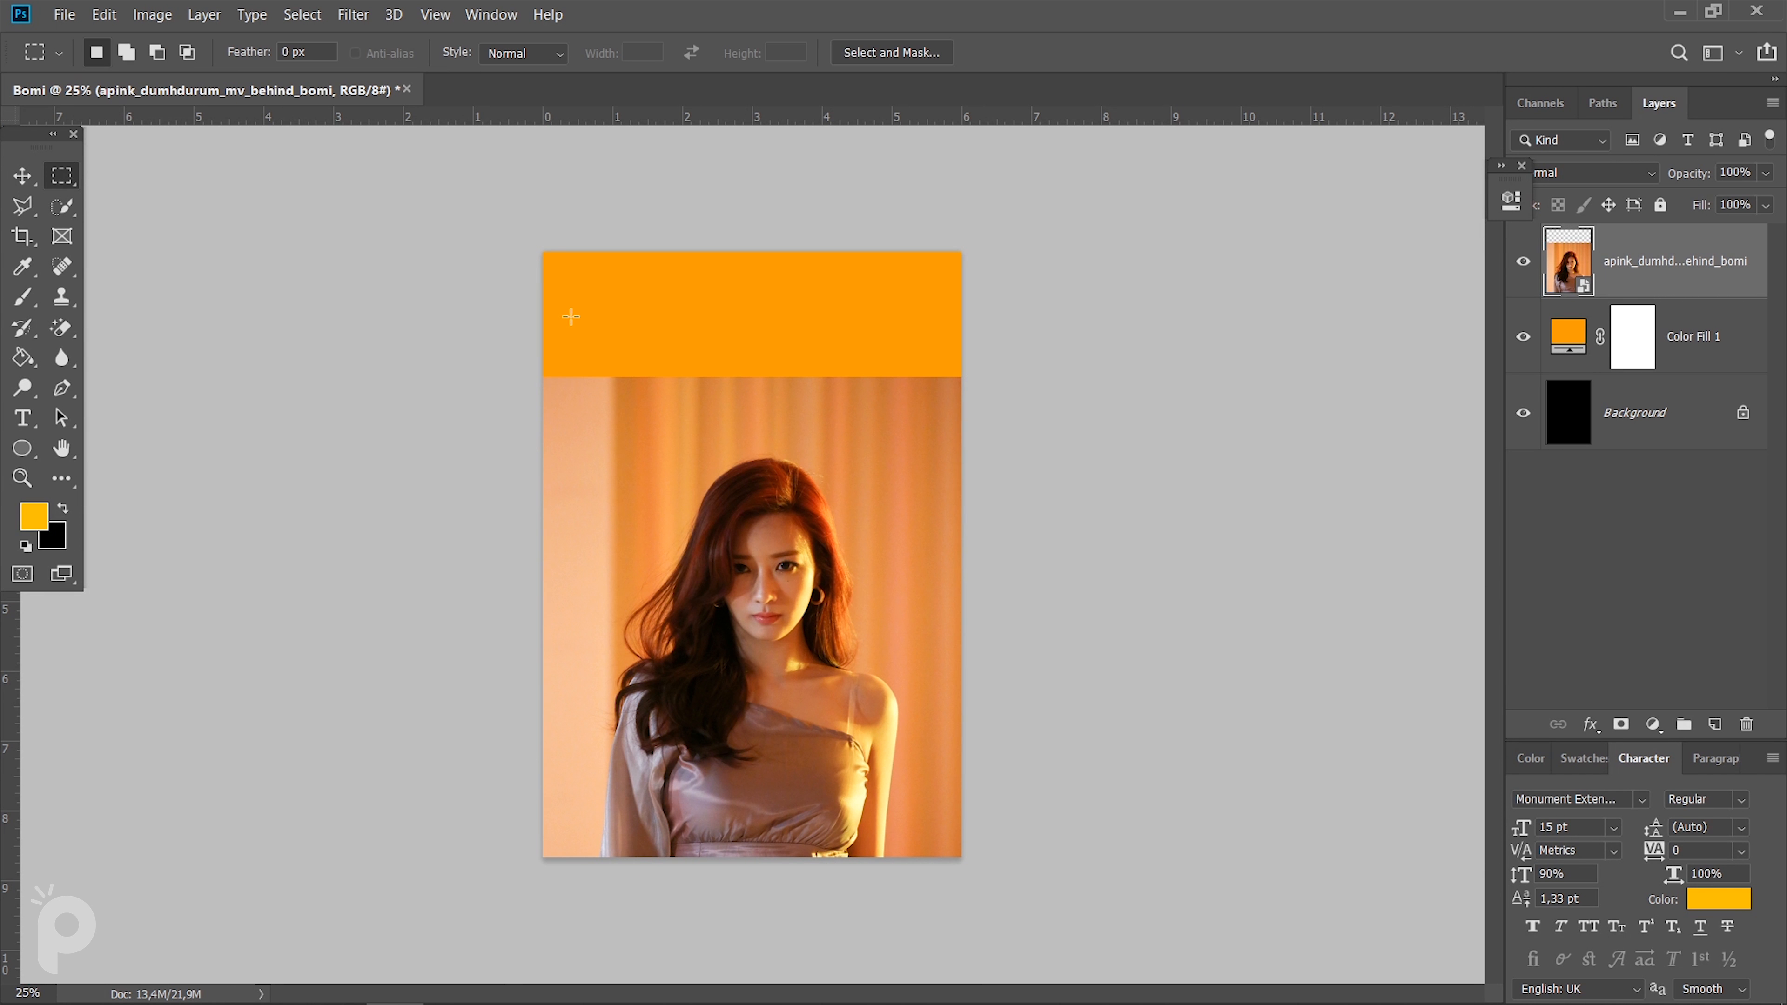
{"action": "right_click", "coordinate": [1672, 265]}
{"action": "left_click", "coordinate": [1407, 433]}
Select the curtain strip above the woman's head, stretch it vertically to the canvas's upper edge, and deselect.
{"action": "left_click_drag", "start_coordinate": [545, 440], "coordinate": [1056, 377]}
{"action": "key", "text": "ctrl+t"}
{"action": "left_click_drag", "start_coordinate": [756, 375], "coordinate": [745, 250]}
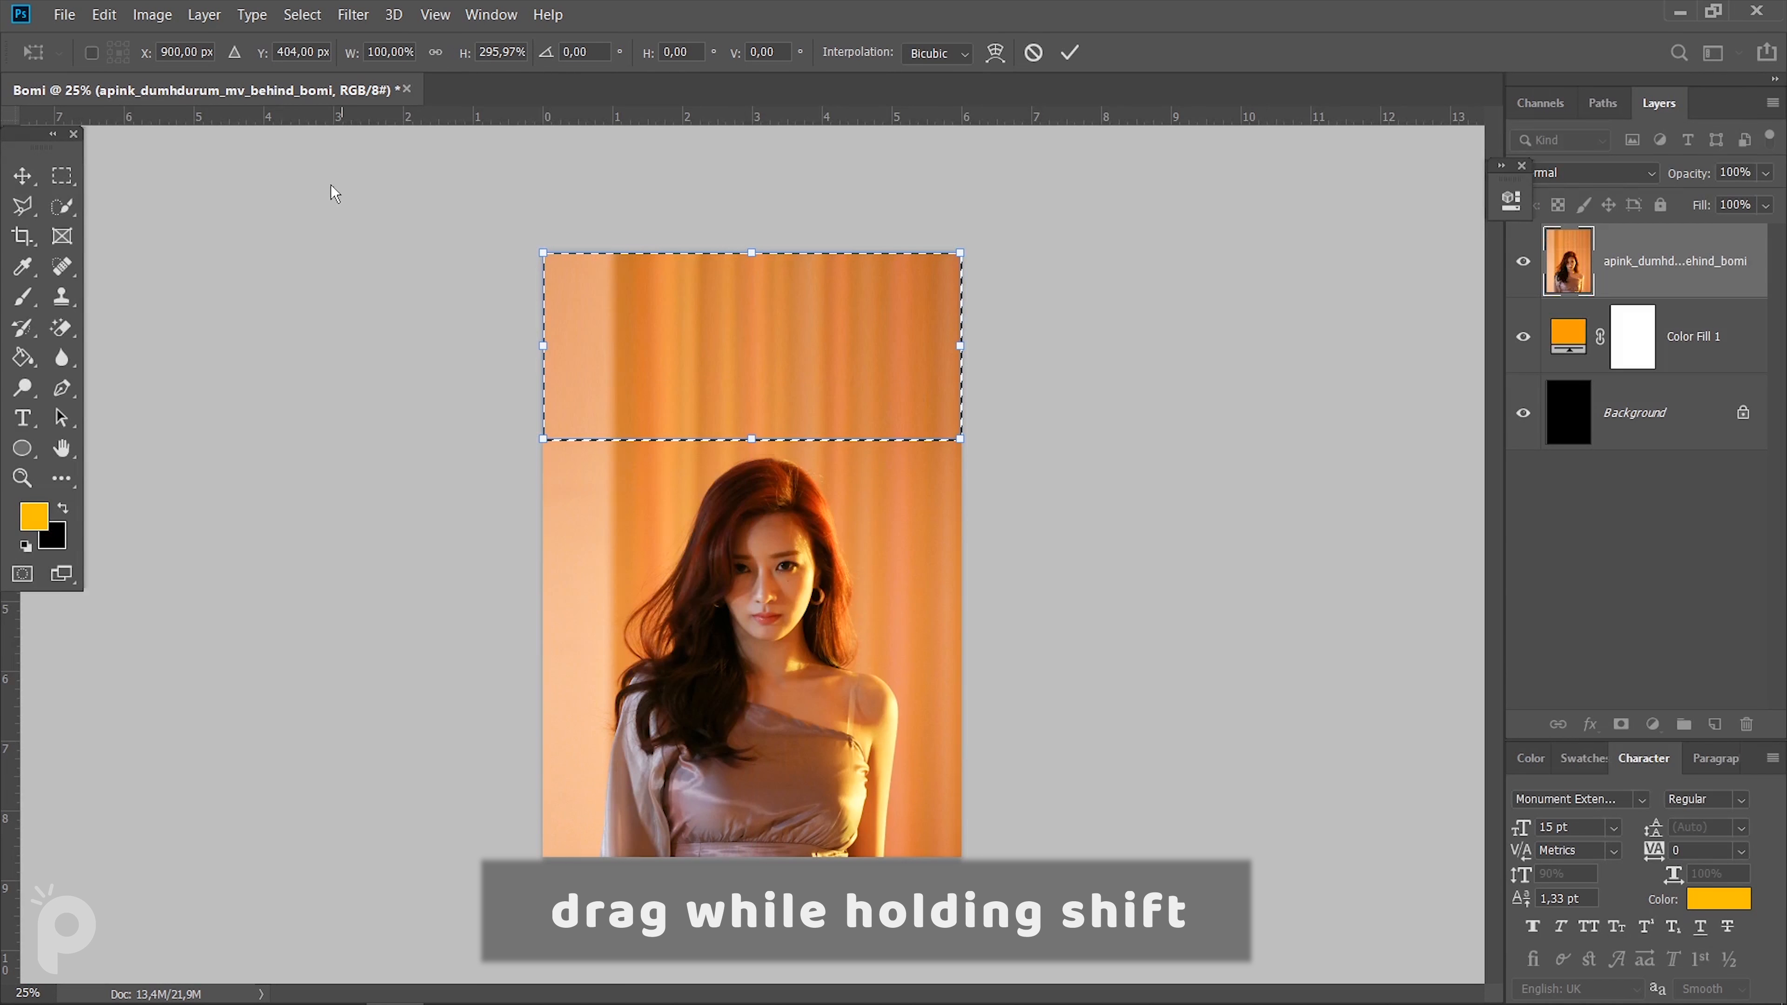
{"action": "left_click", "coordinate": [64, 176]}
{"action": "left_click", "coordinate": [200, 194]}
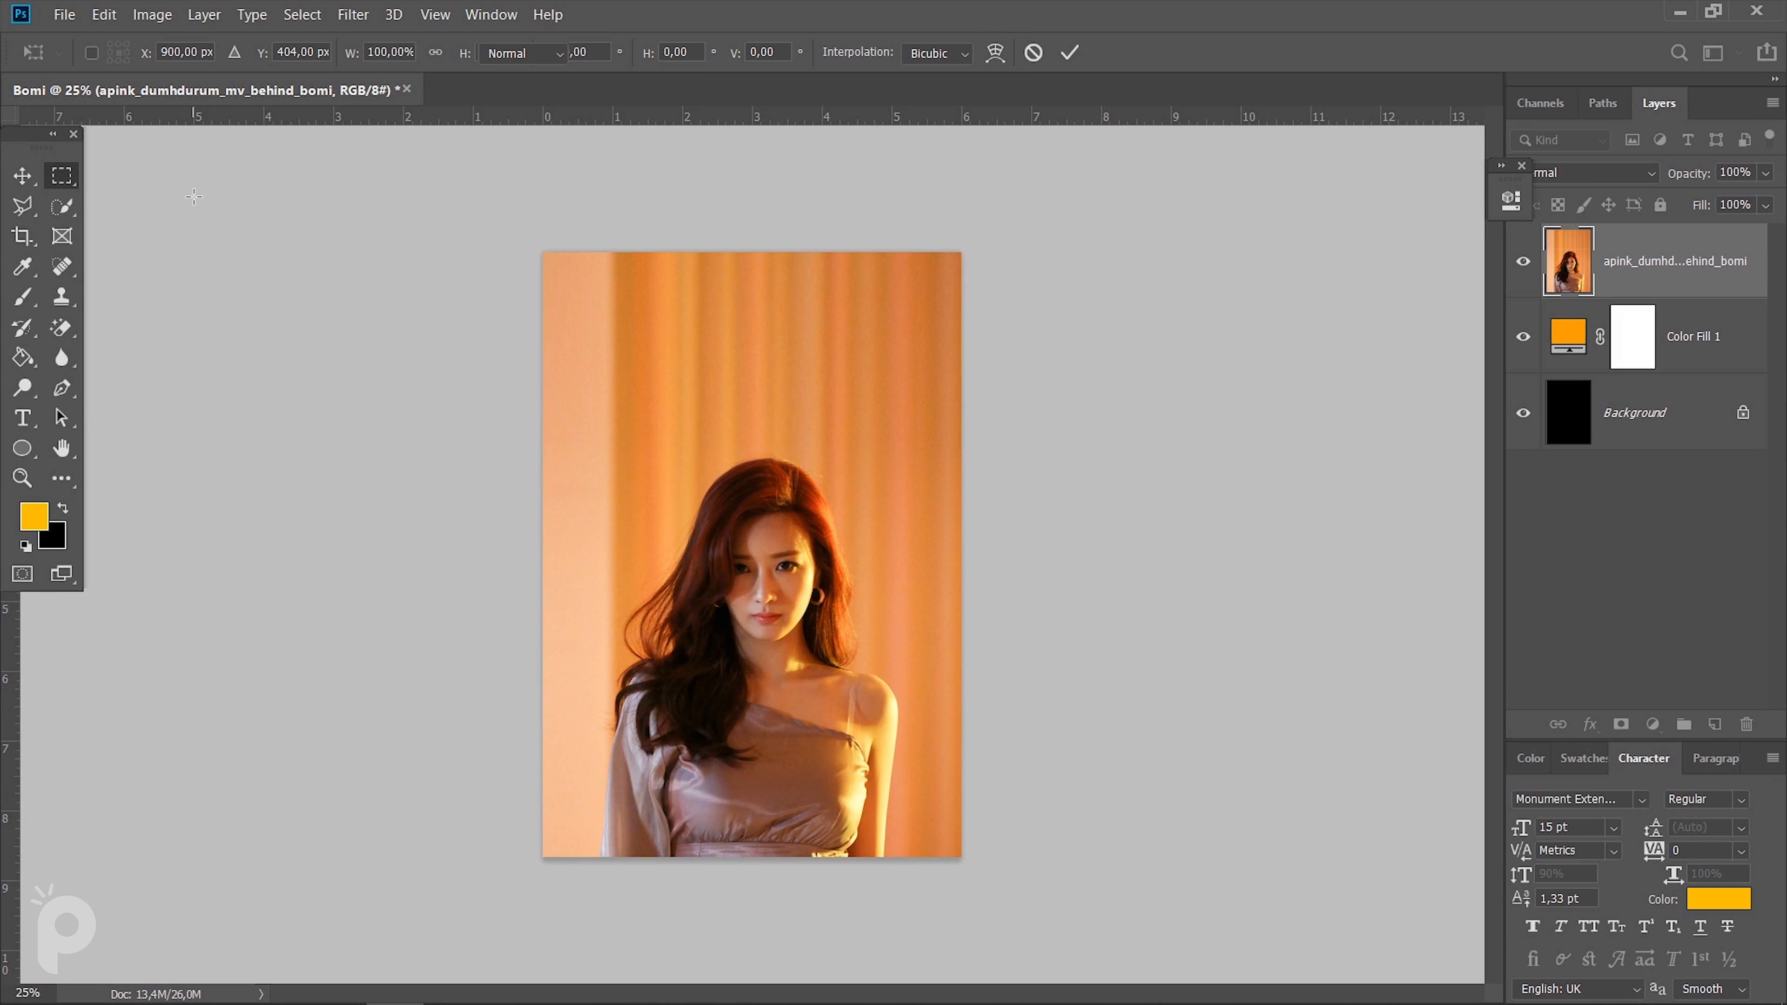
{"action": "left_click", "coordinate": [41, 178]}
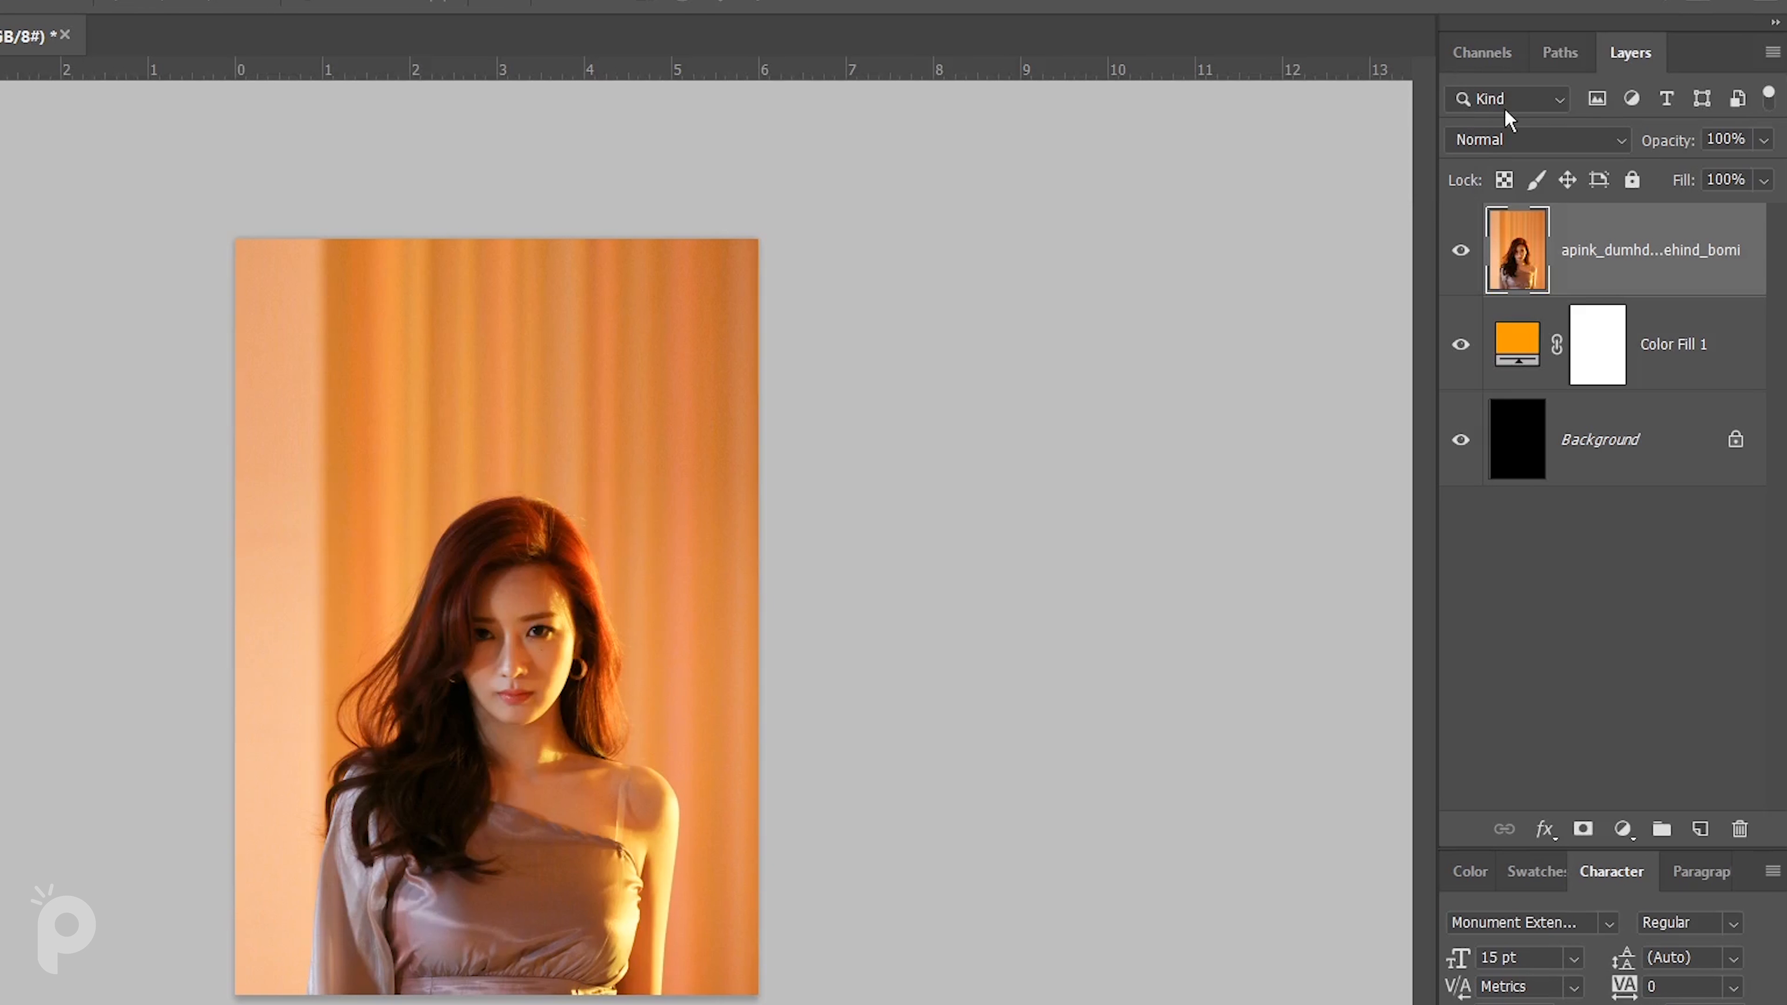
Increase the Blue channel's contrast with Levels by raising the black input level and lowering the white input level.
{"action": "left_click", "coordinate": [1512, 56]}
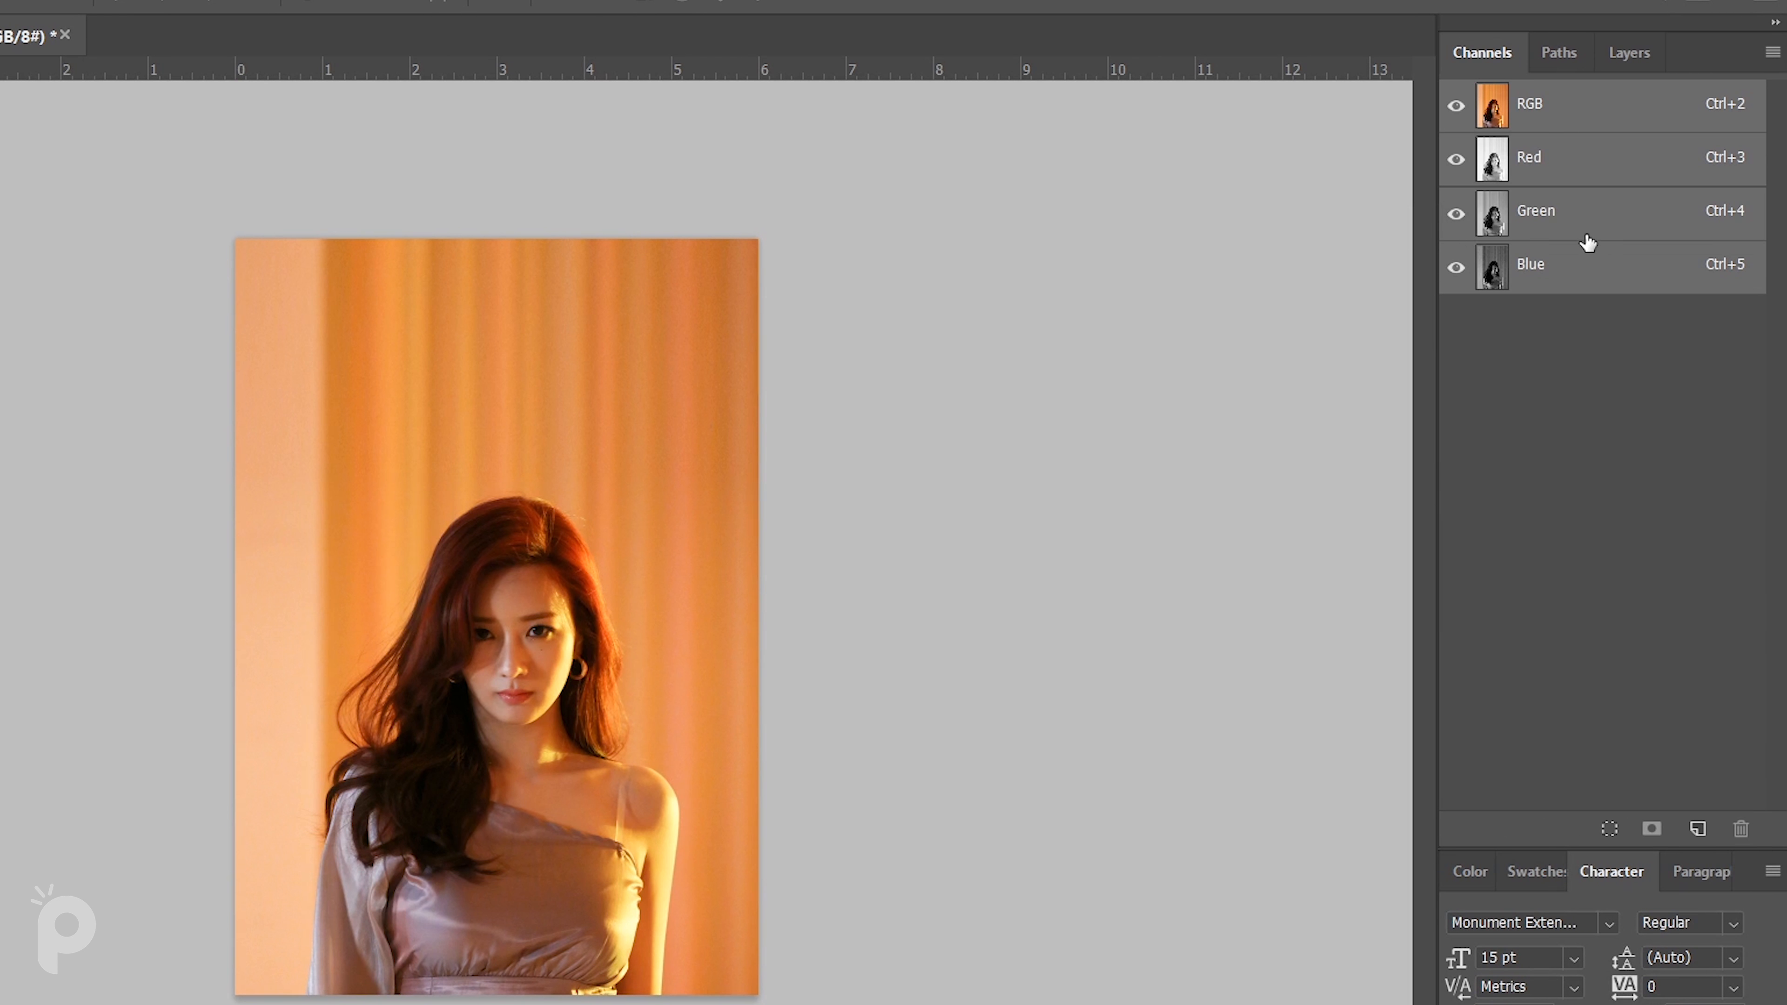
{"action": "left_click", "coordinate": [1584, 268]}
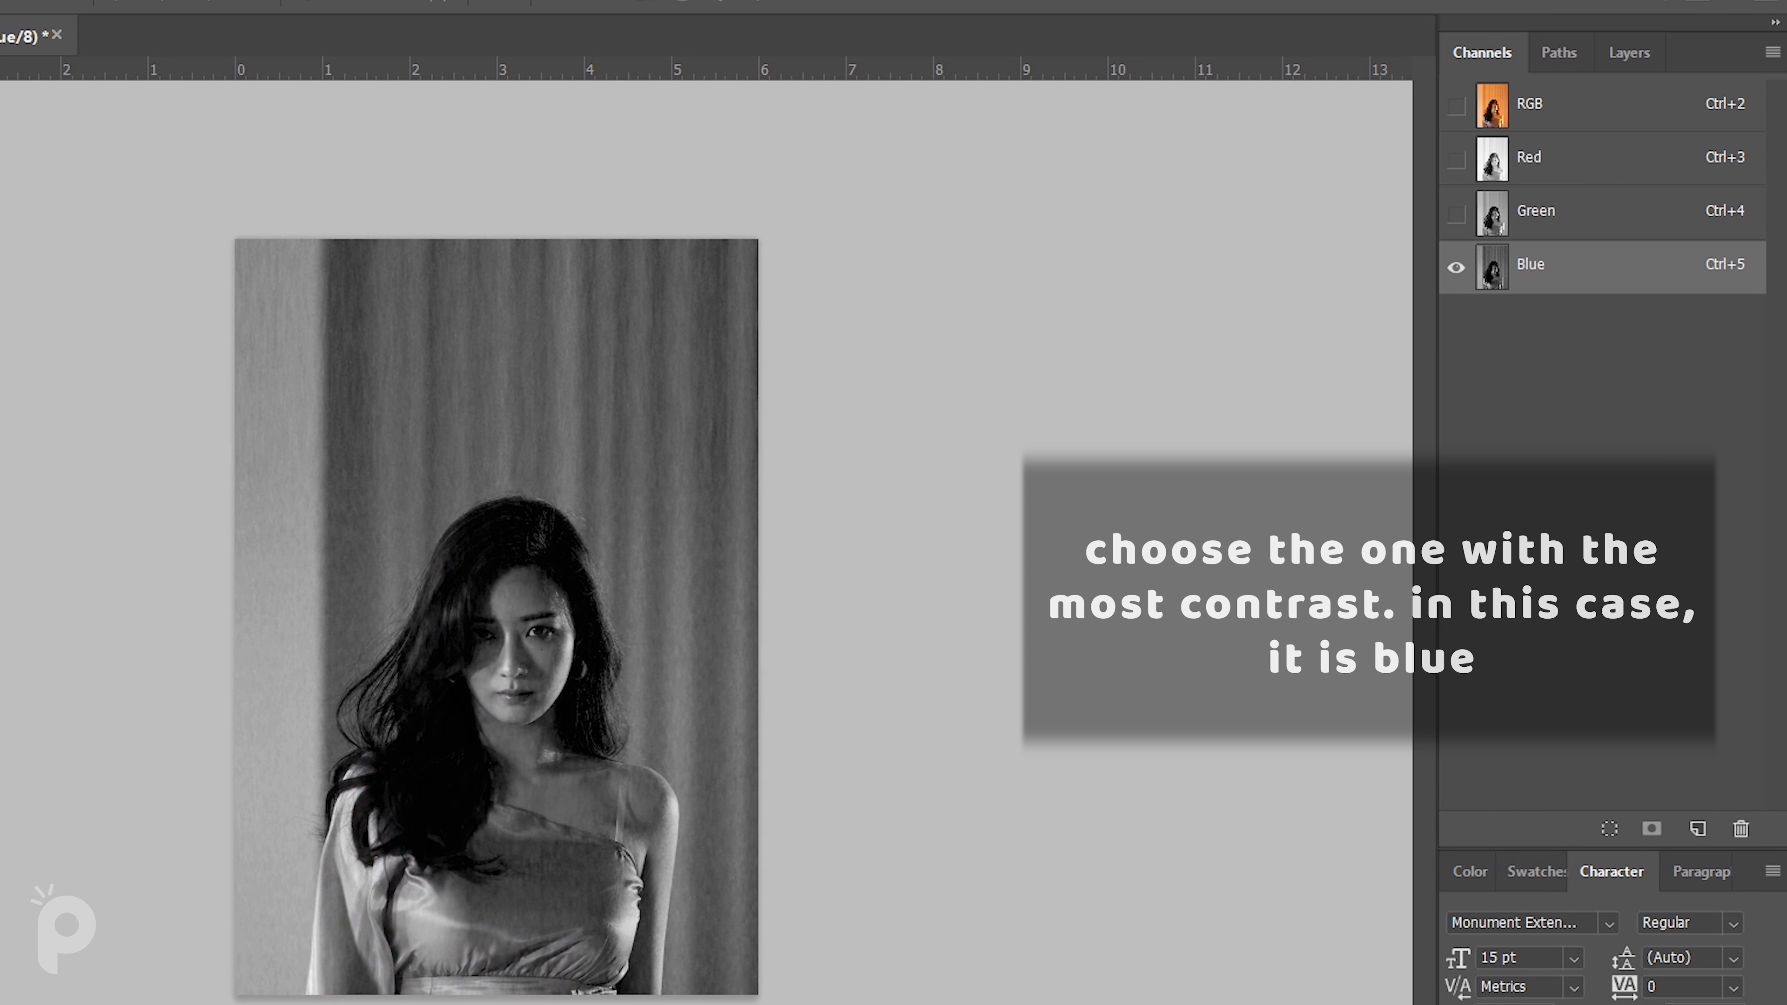
{"action": "key", "text": "ctrl+l"}
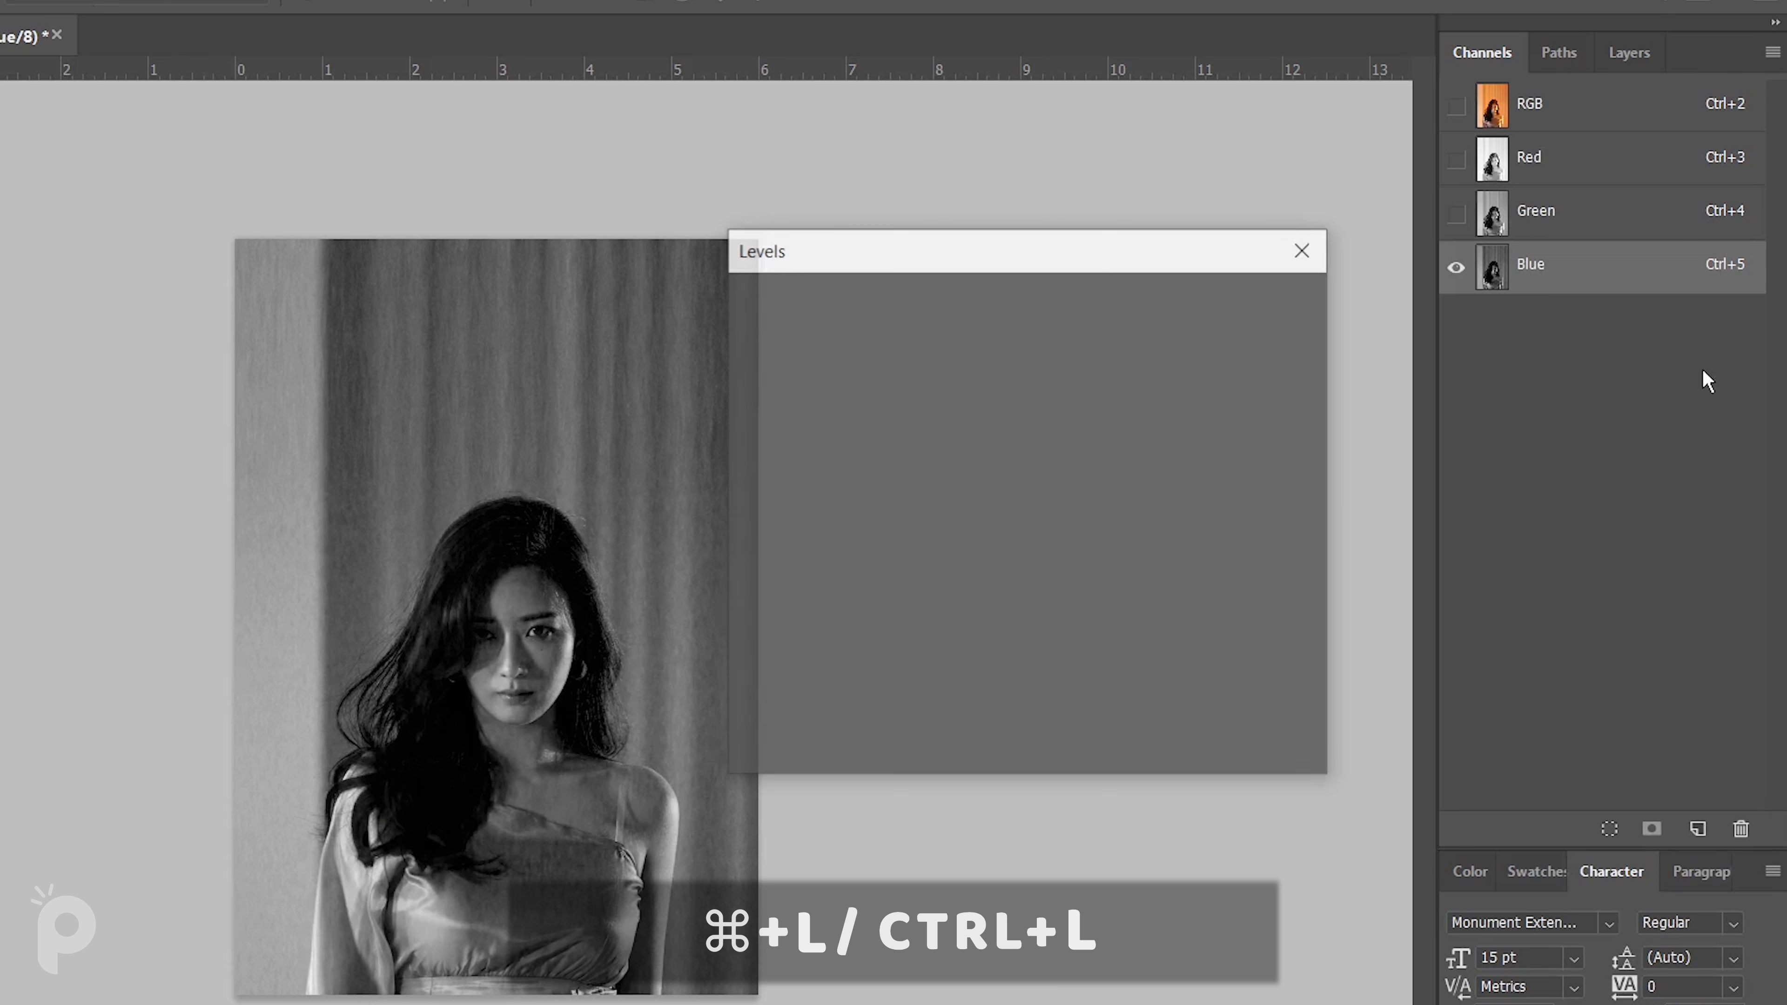
{"action": "left_click_drag", "start_coordinate": [772, 574], "coordinate": [825, 597]}
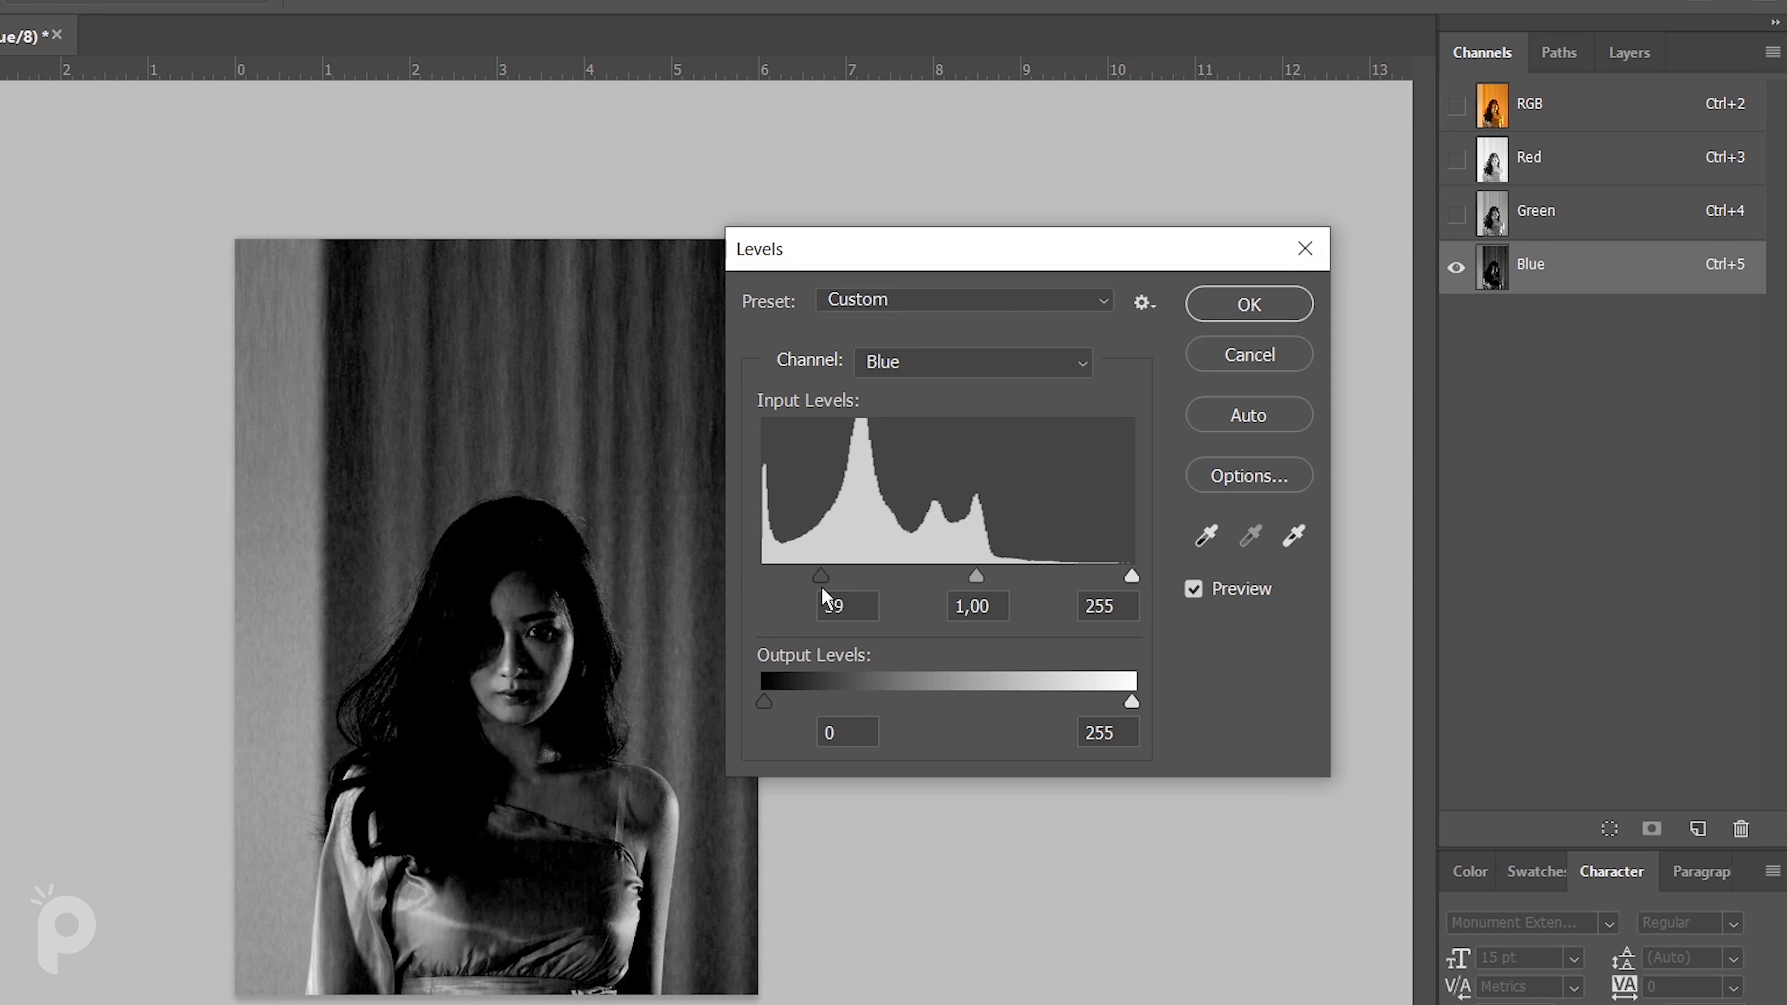
{"action": "left_click_drag", "start_coordinate": [1129, 579], "coordinate": [1105, 578]}
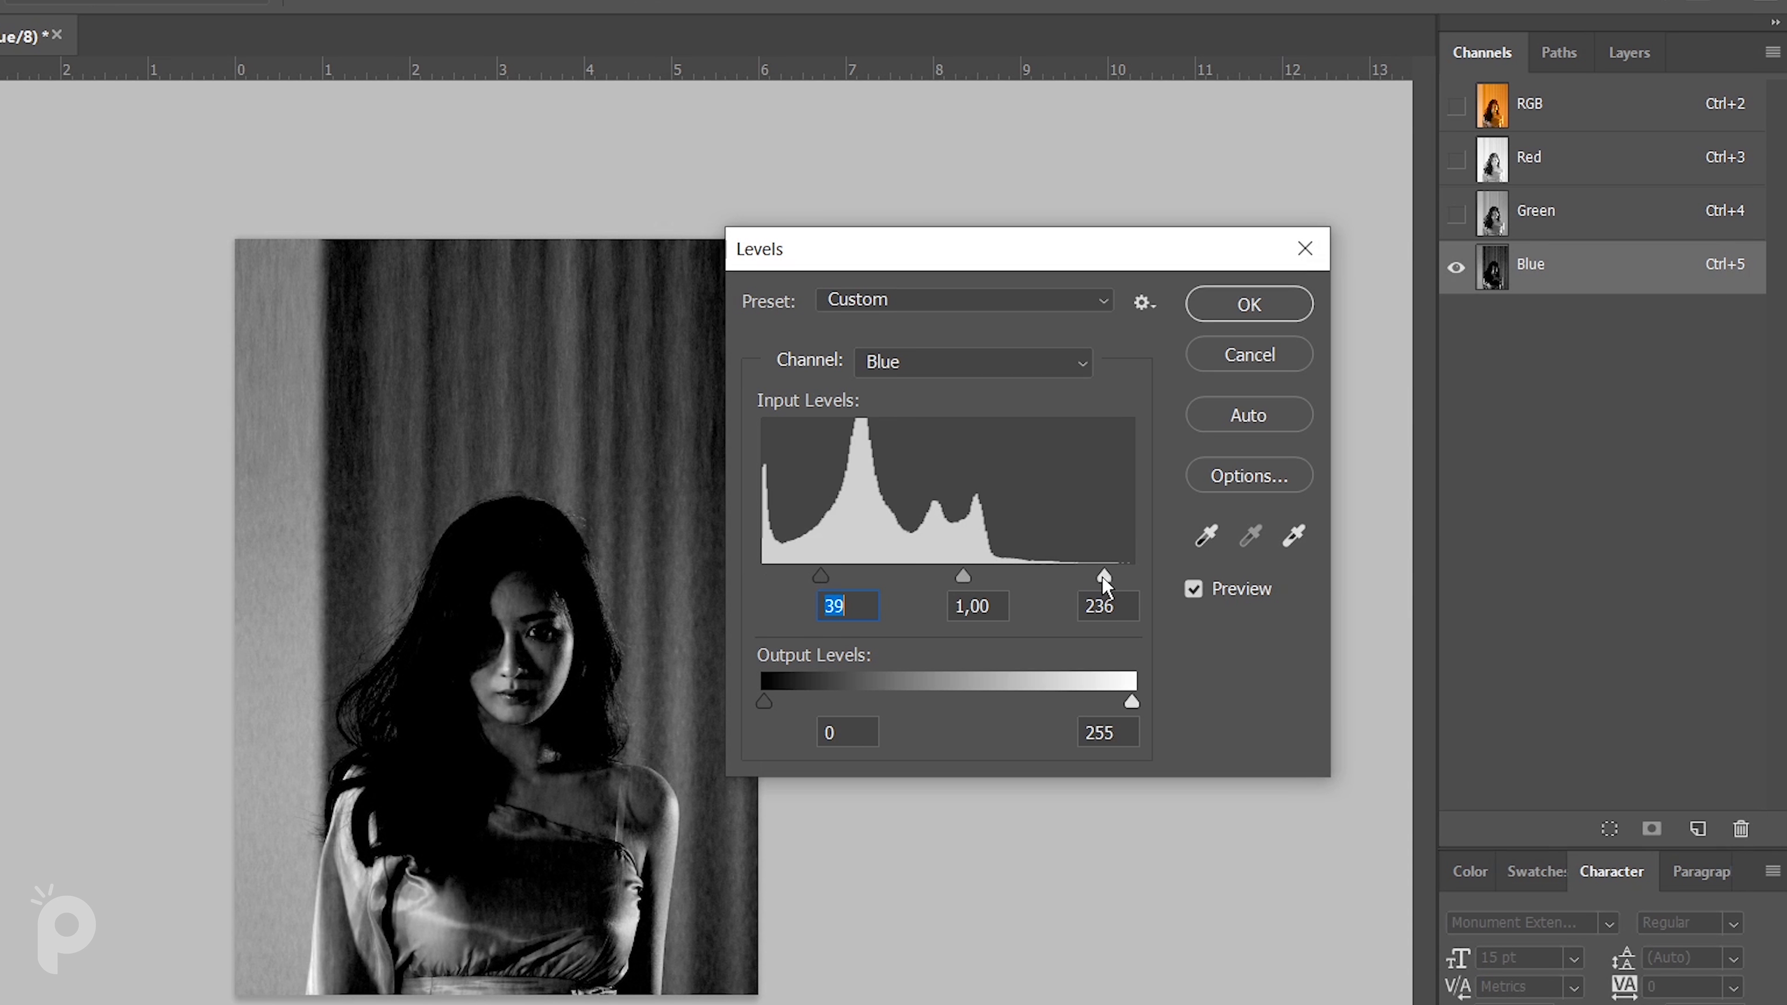
{"action": "left_click_drag", "start_coordinate": [820, 577], "coordinate": [824, 577]}
{"action": "left_click_drag", "start_coordinate": [1087, 575], "coordinate": [1082, 575]}
{"action": "left_click", "coordinate": [1249, 304]}
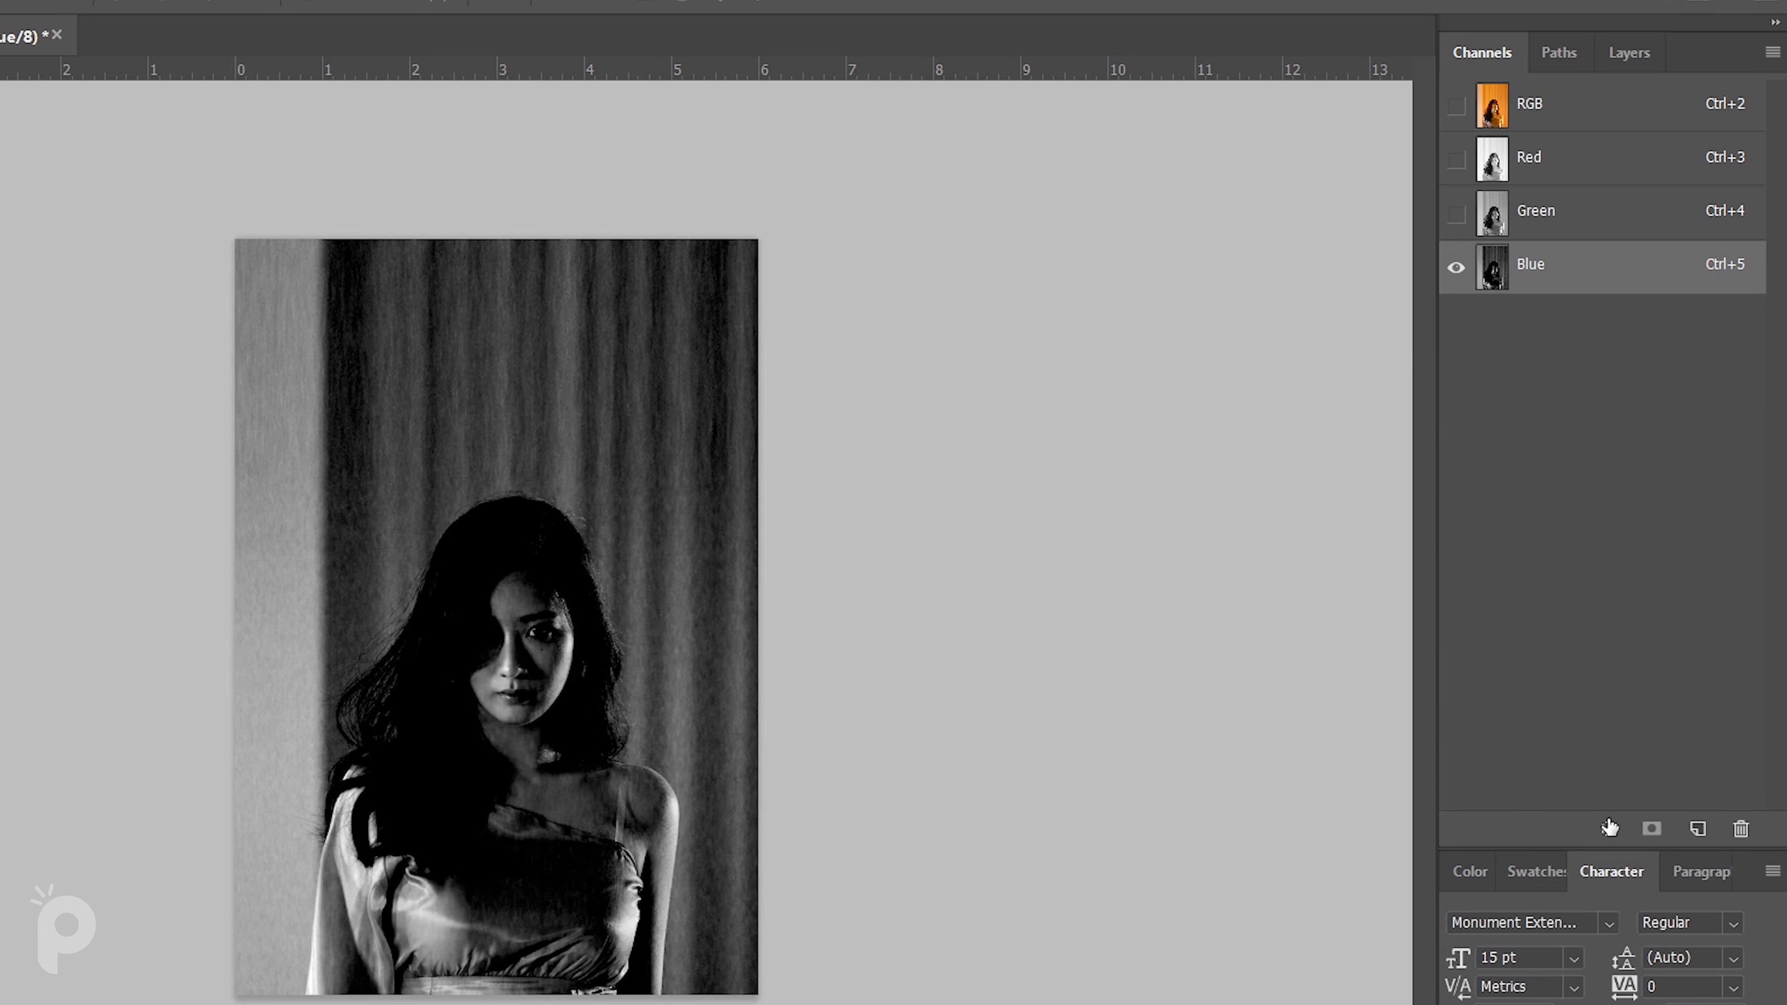
Load the Blue channel as a selection, add it as a layer mask on the photo layer, and invert the mask.
{"action": "left_click", "coordinate": [1610, 827]}
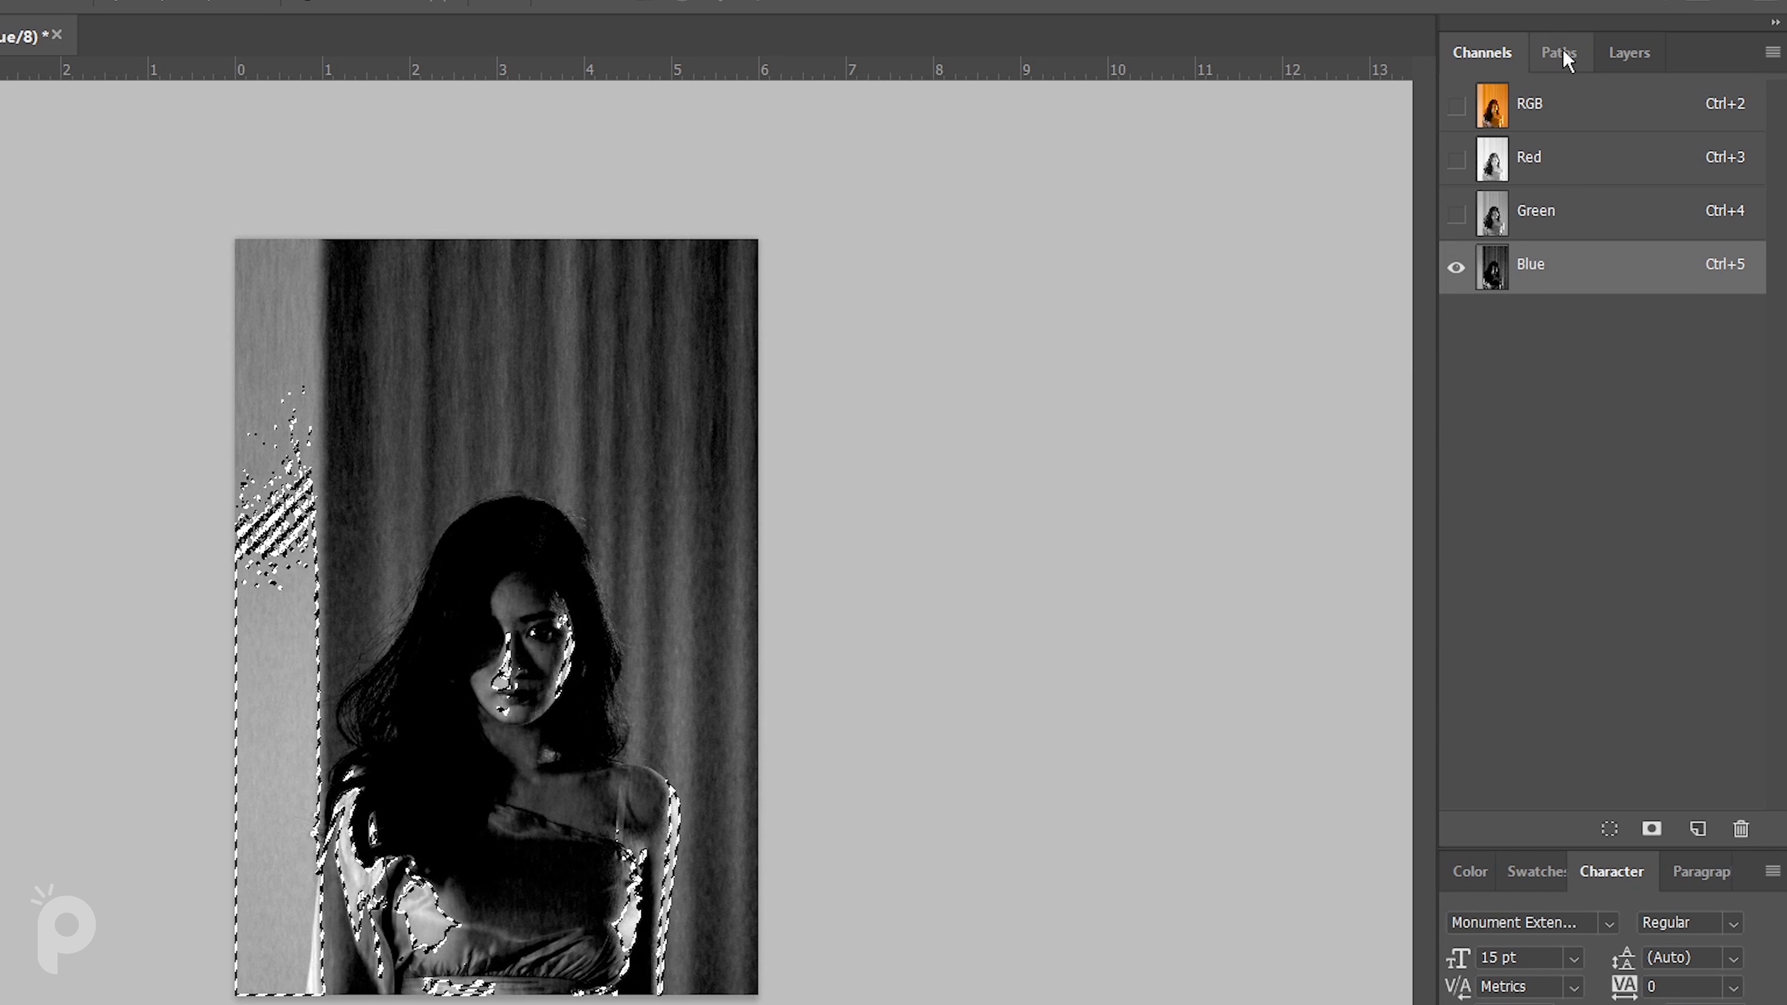
{"action": "left_click", "coordinate": [1626, 52]}
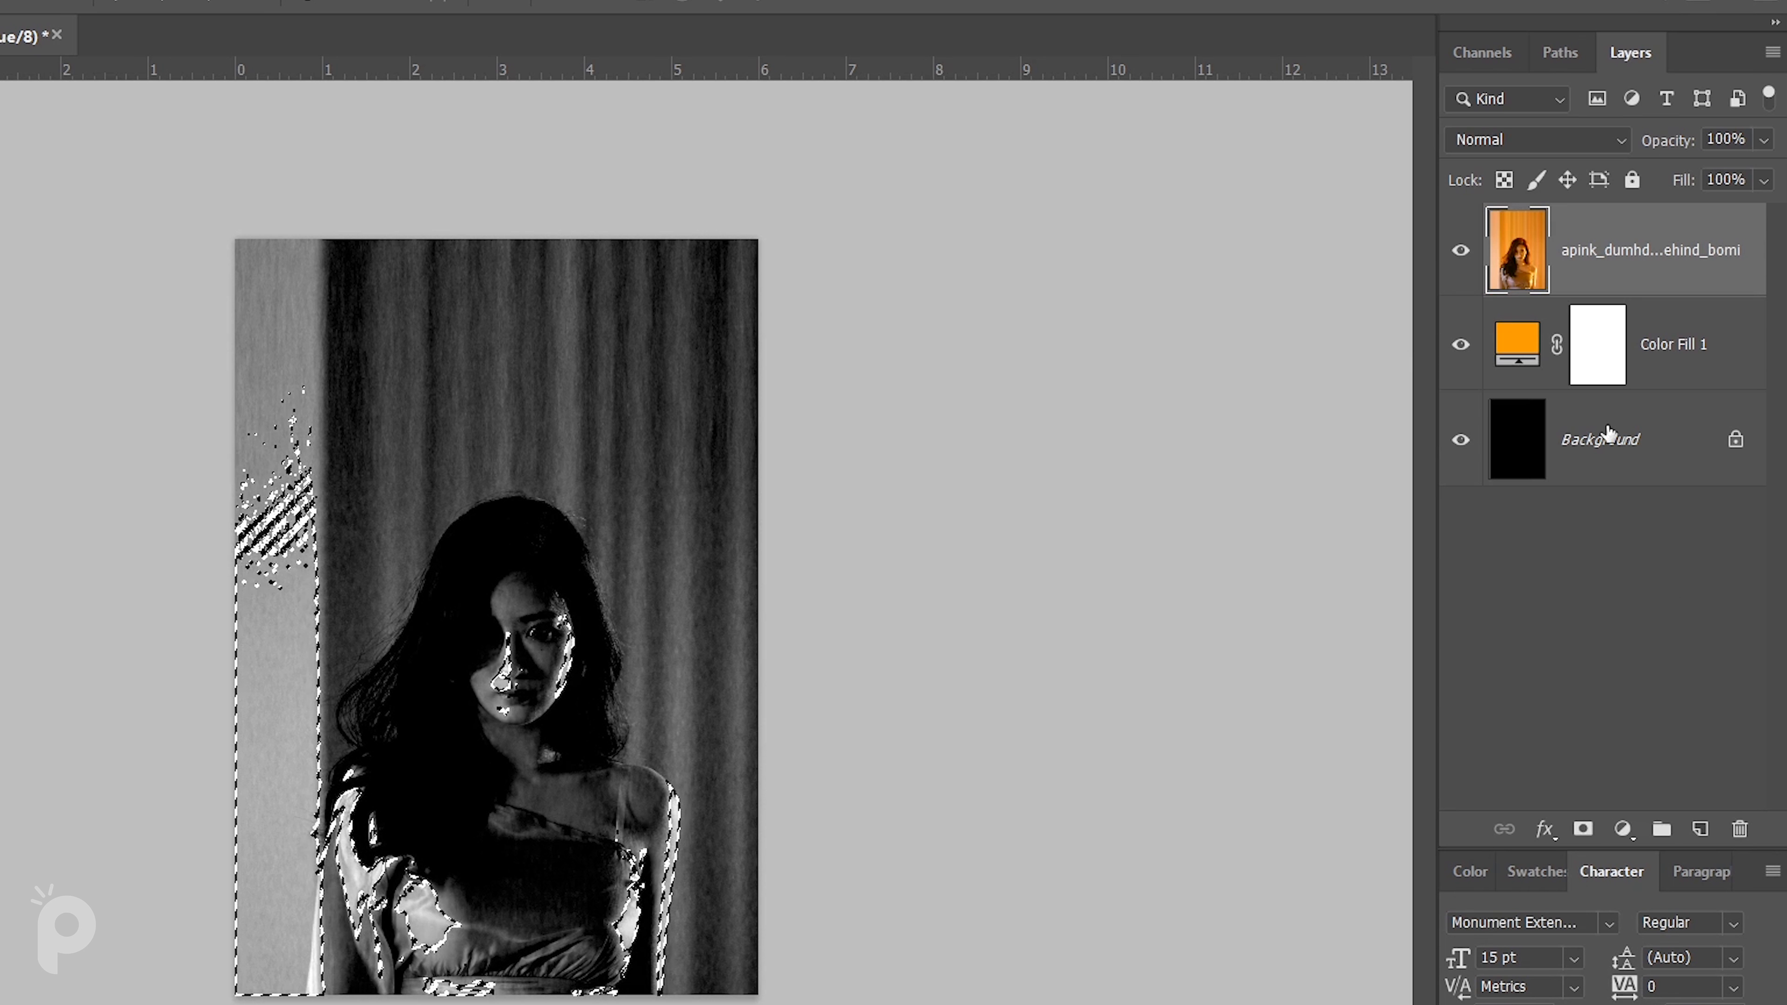
{"action": "left_click", "coordinate": [1582, 829]}
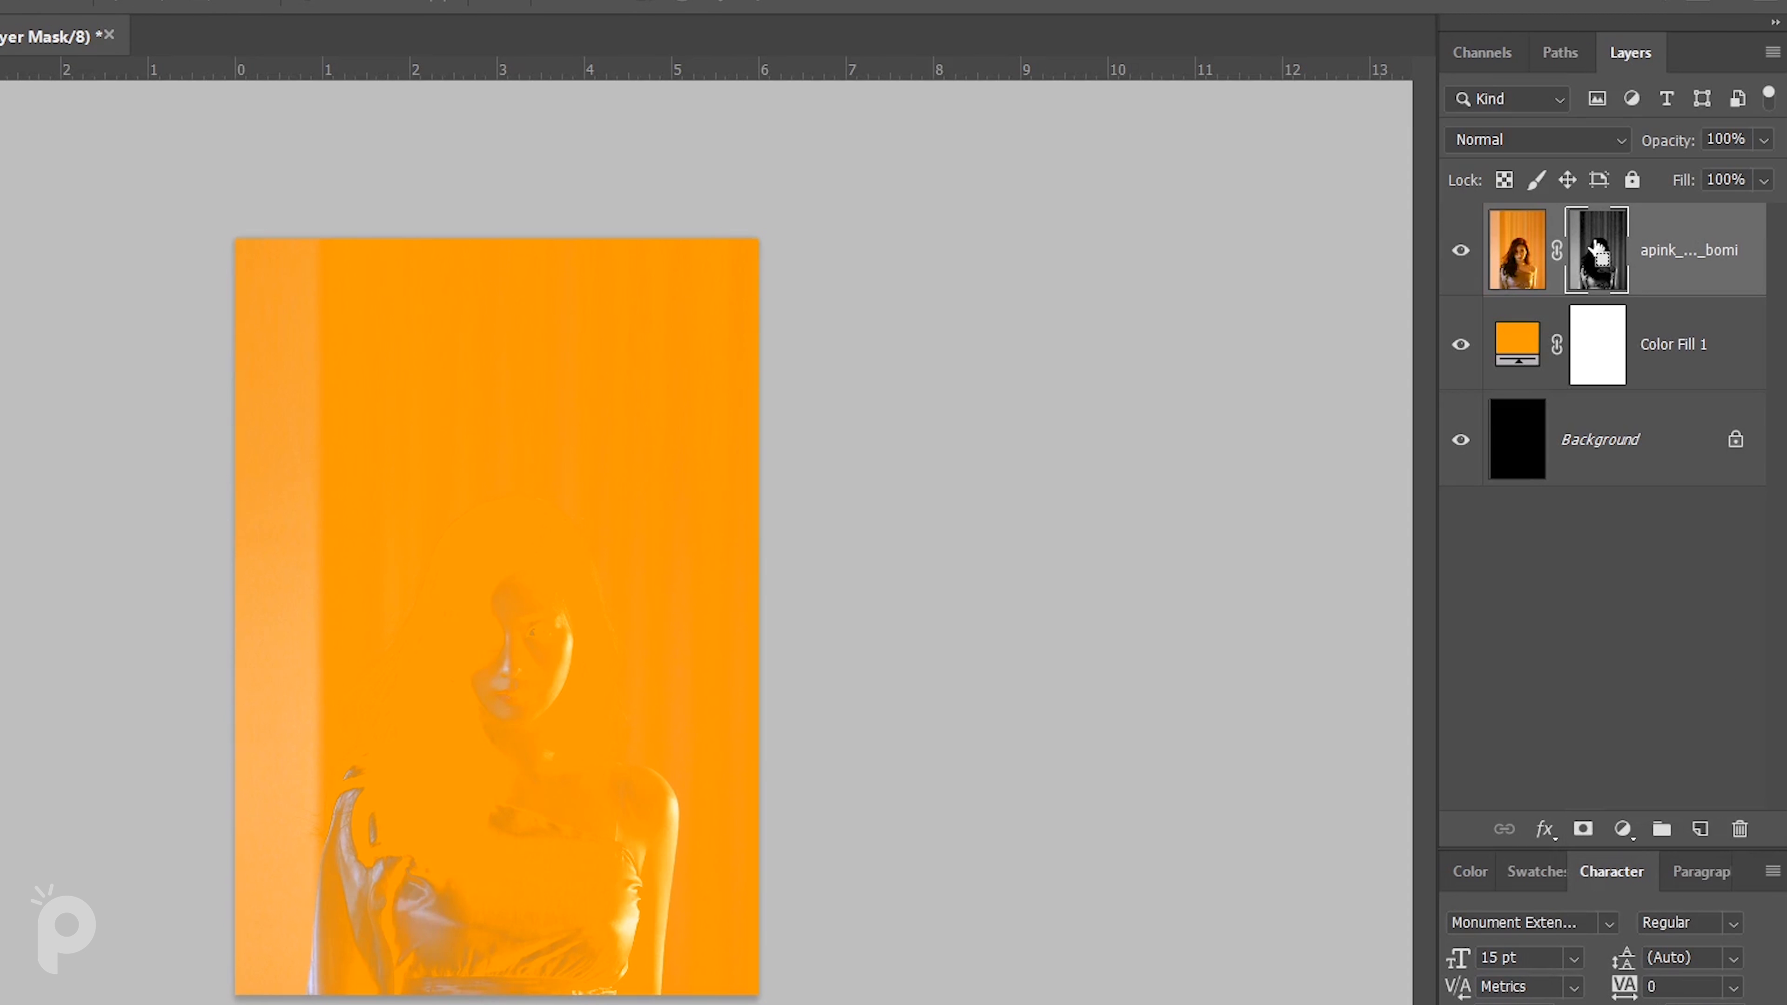
{"action": "key", "text": "ctrl+i"}
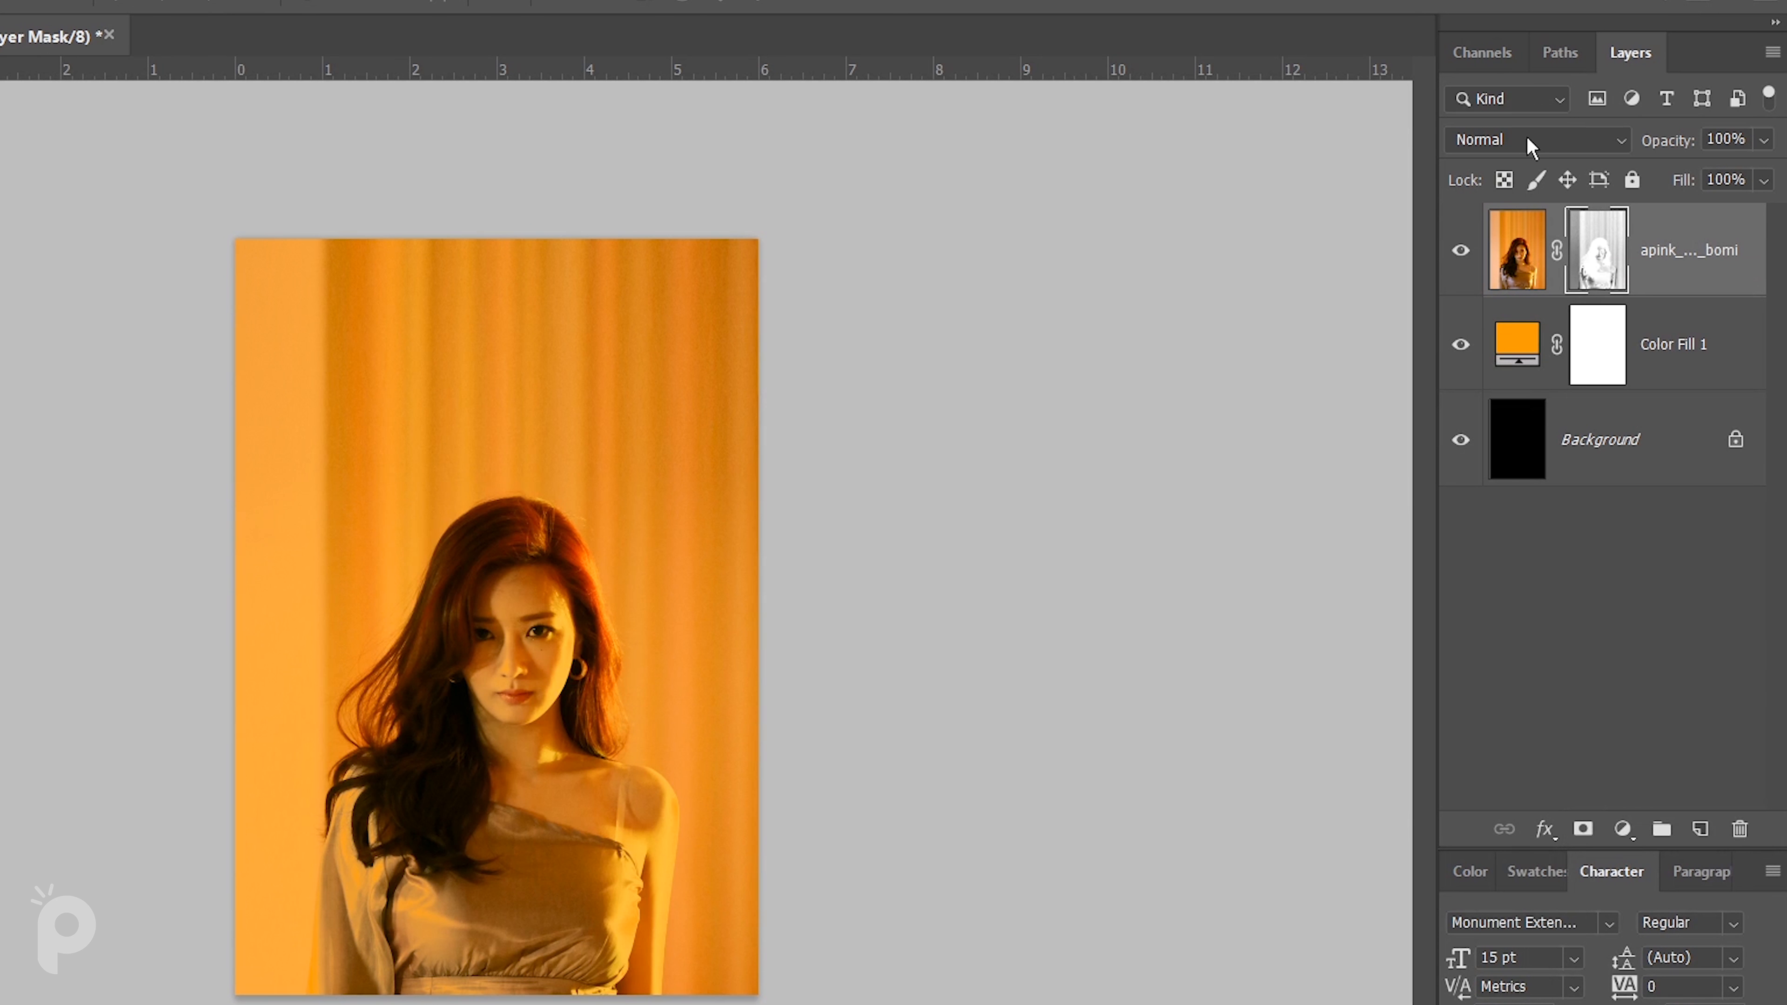
Set the photo layer's blend mode to Luminosity.
{"action": "left_click", "coordinate": [1517, 247]}
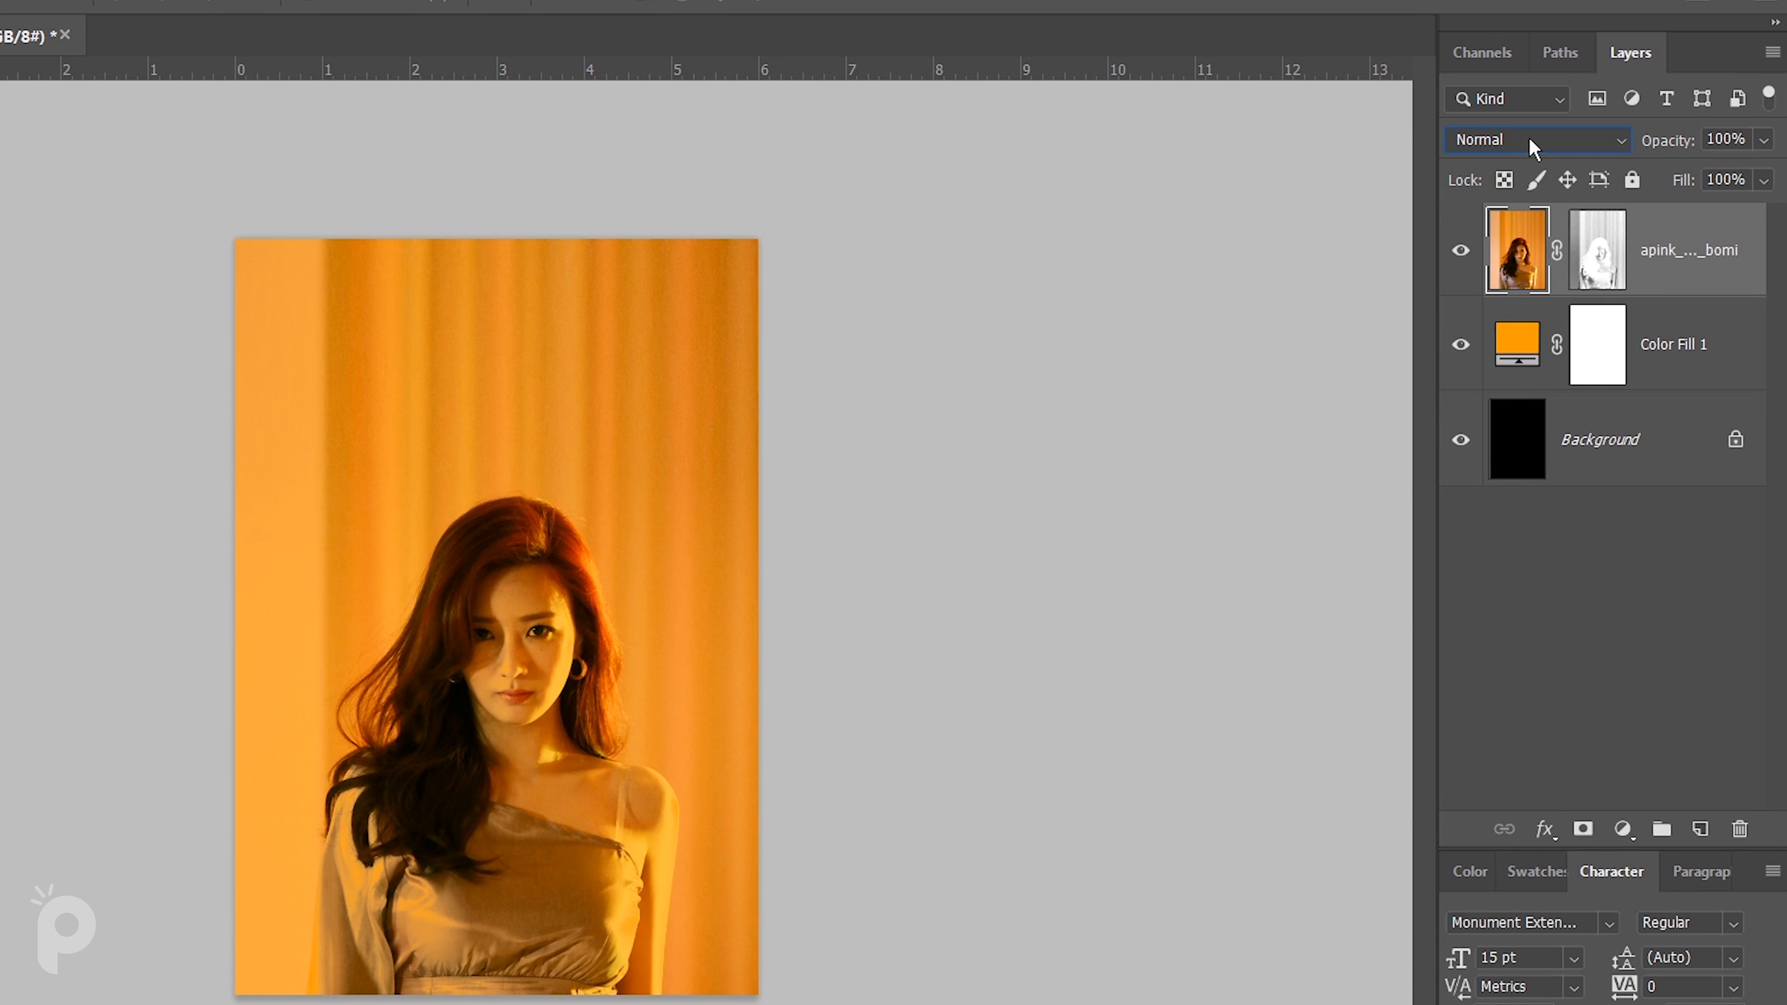
{"action": "left_click", "coordinate": [1534, 141]}
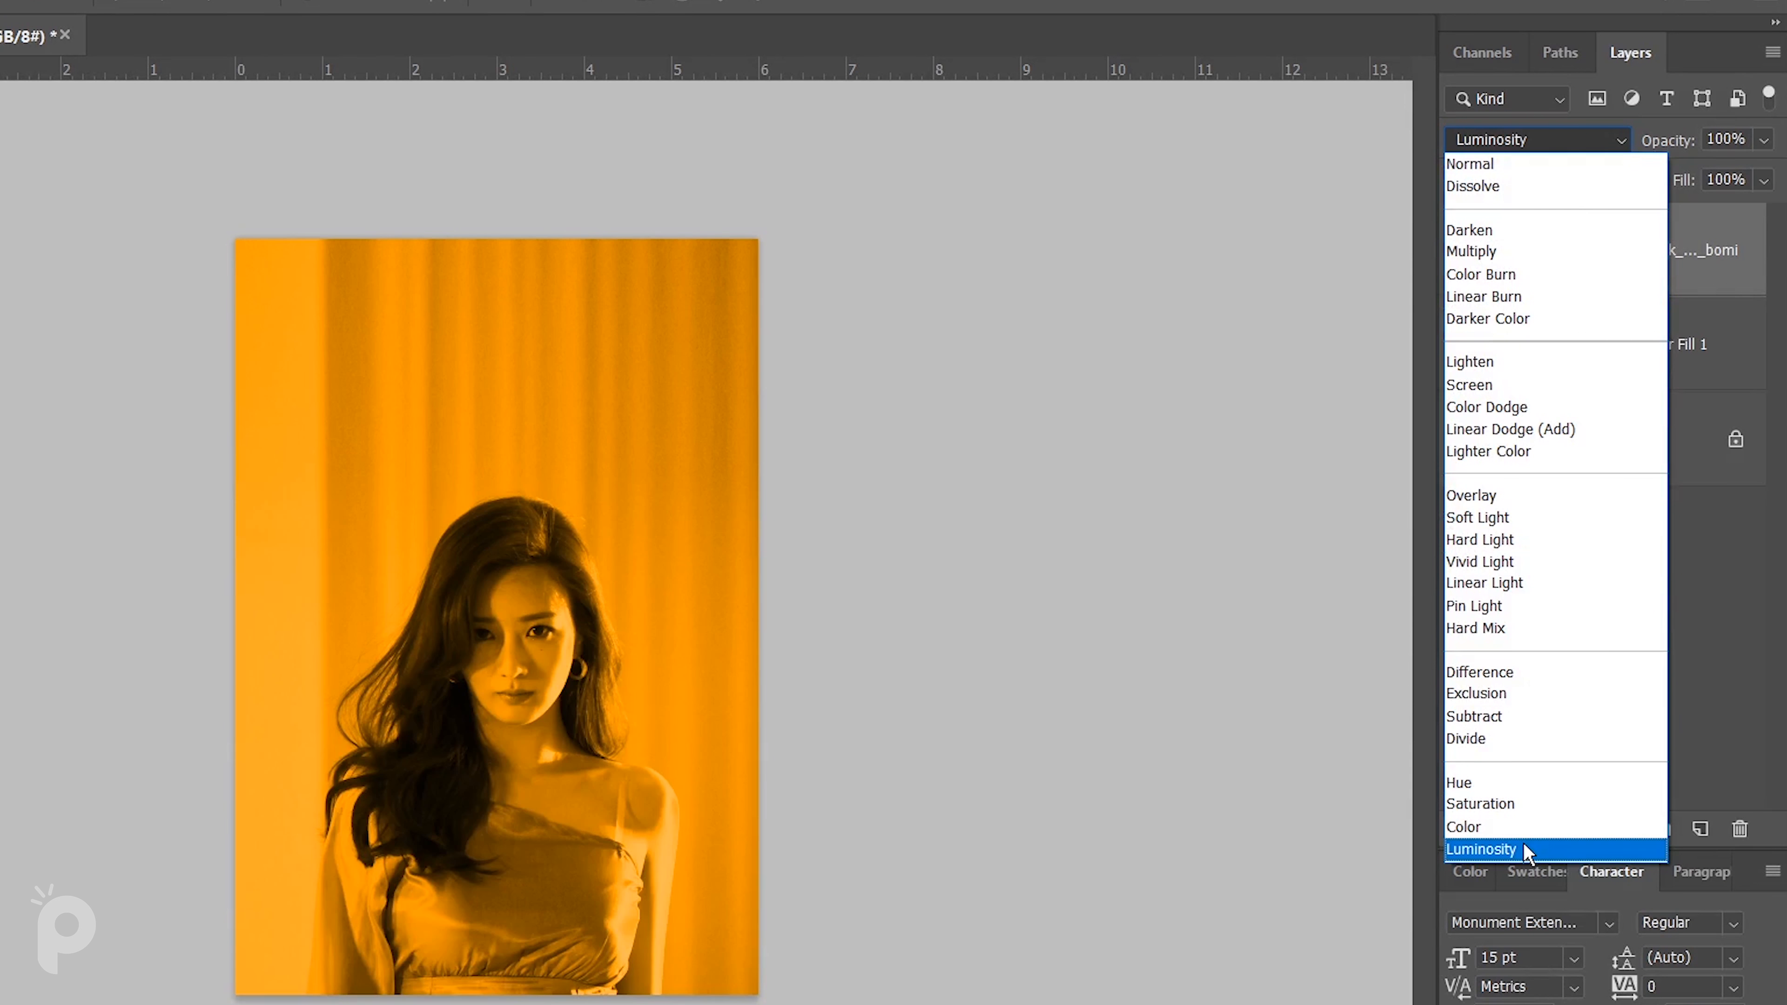
{"action": "left_click", "coordinate": [1526, 850]}
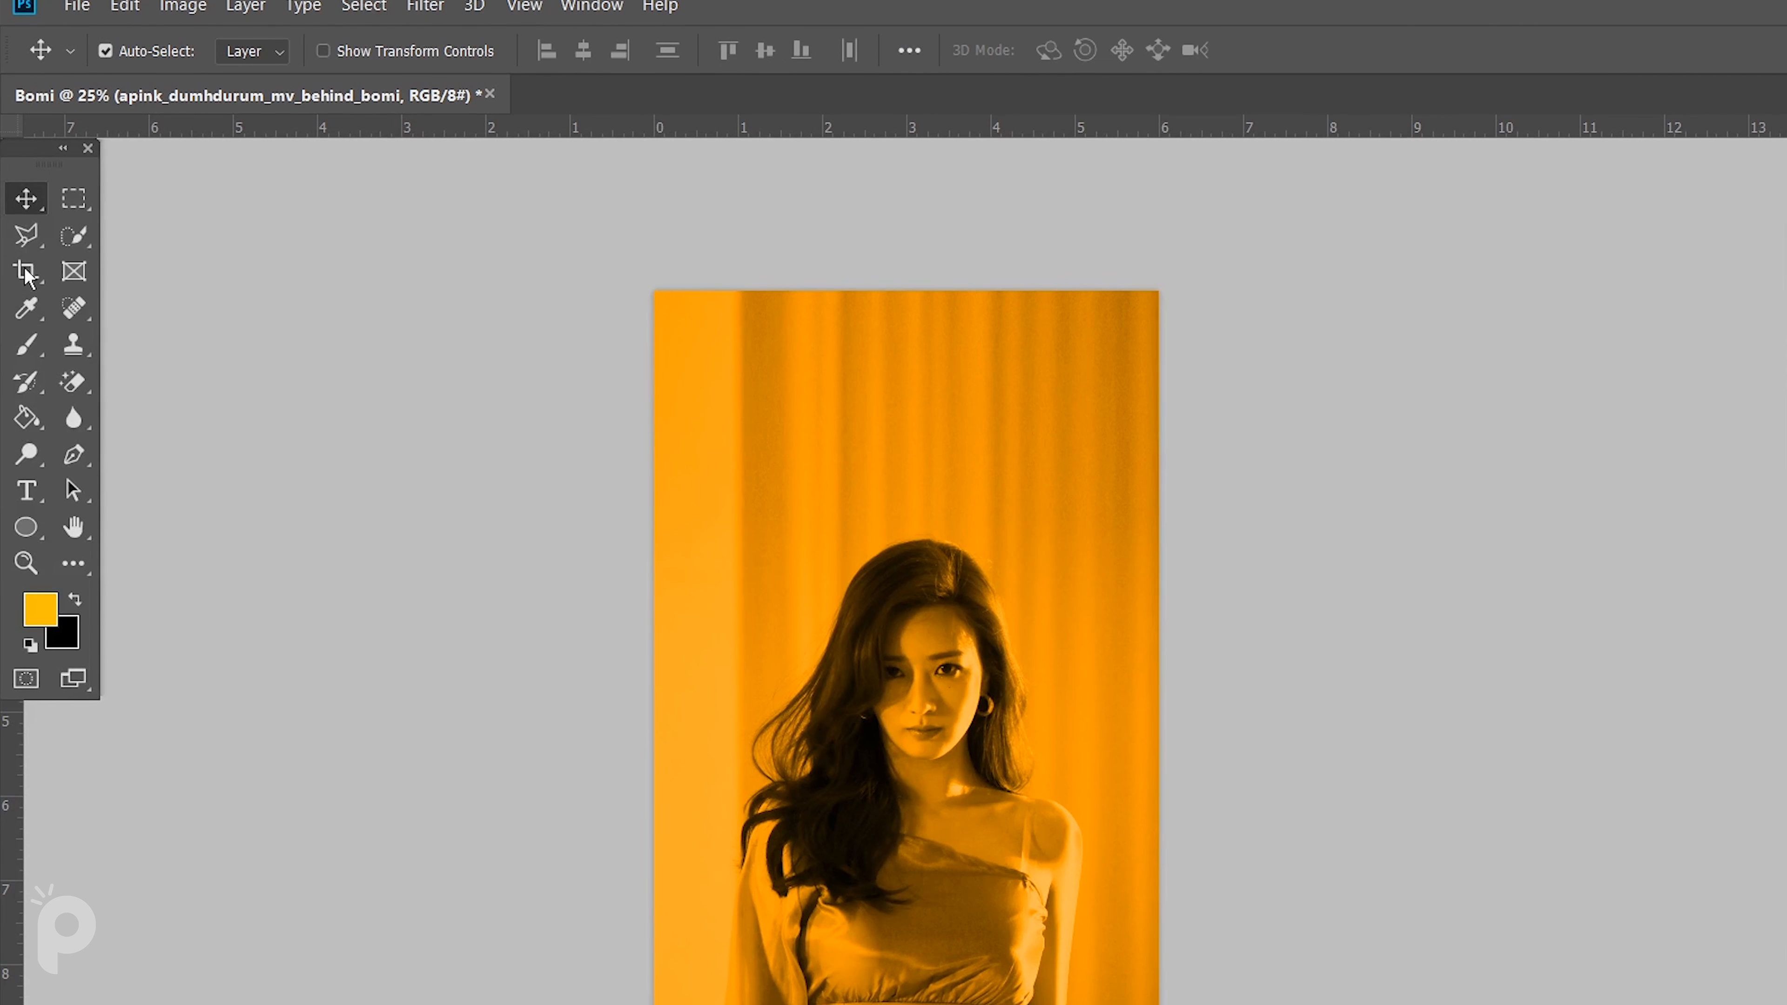
On a new layer, select a thin horizontal strip across the full canvas width below the woman's chin and fill it with black.
{"action": "left_click", "coordinate": [73, 199]}
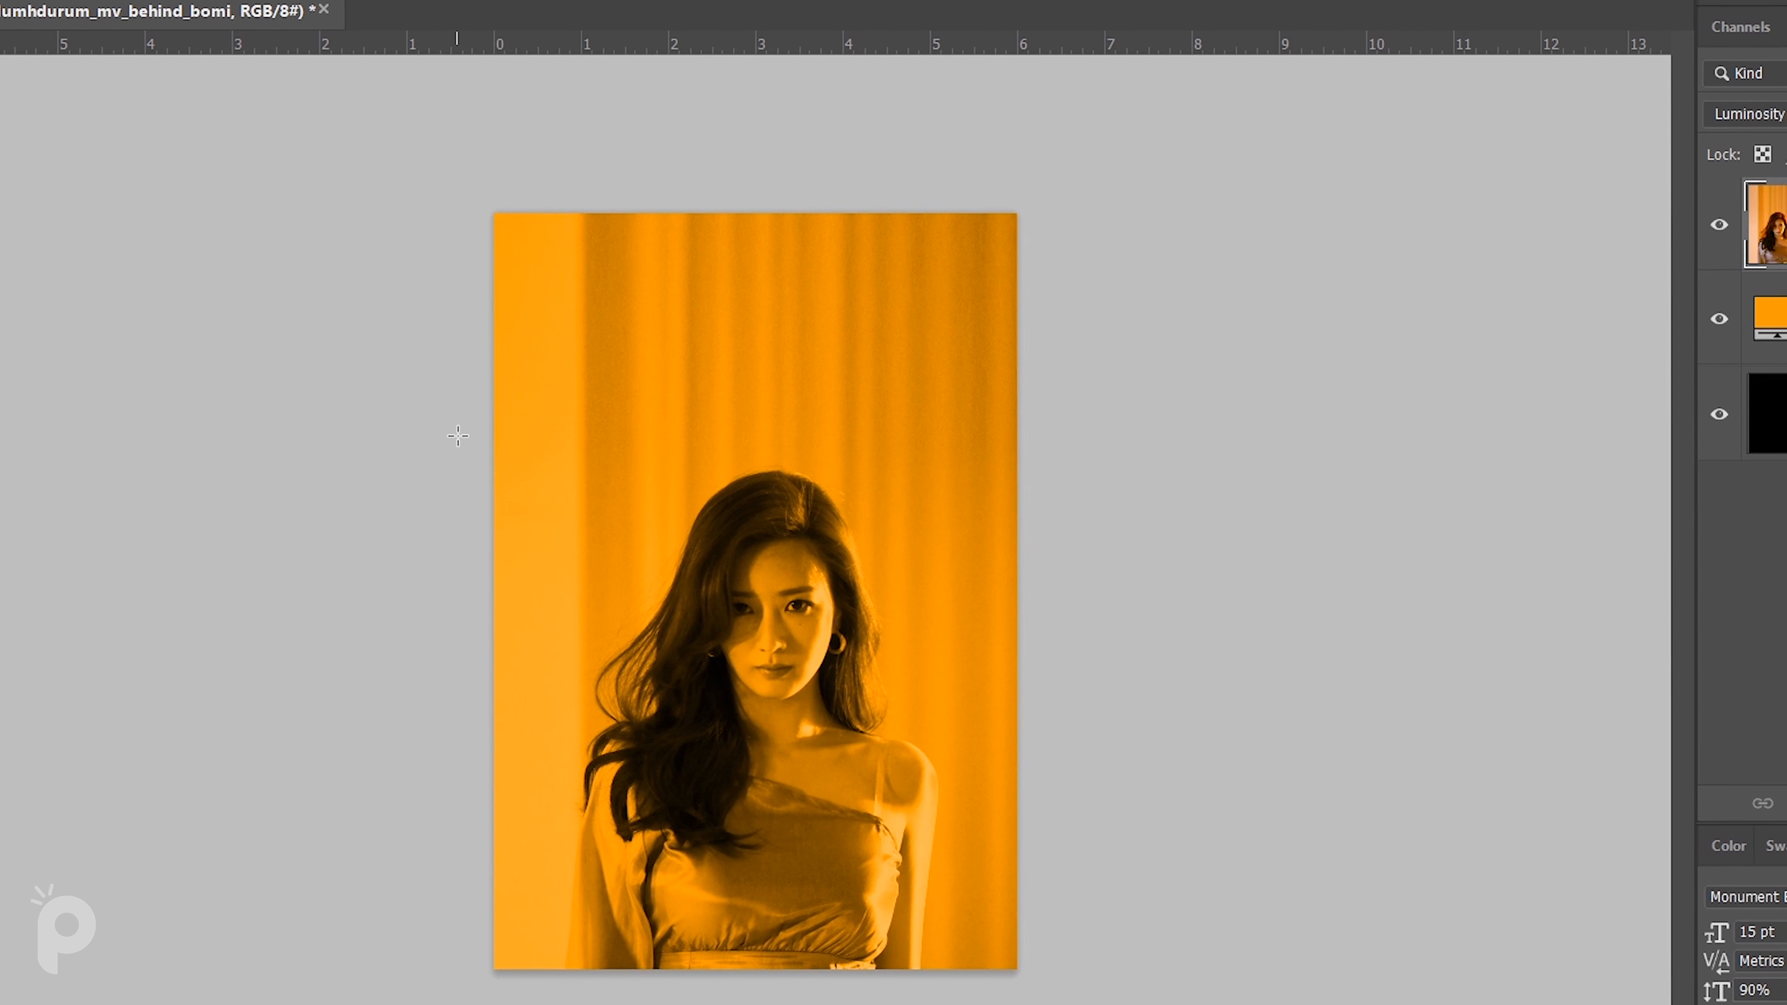
{"action": "key", "text": "ctrl+shift+alt+n"}
{"action": "left_click_drag", "start_coordinate": [655, 698], "coordinate": [1006, 693]}
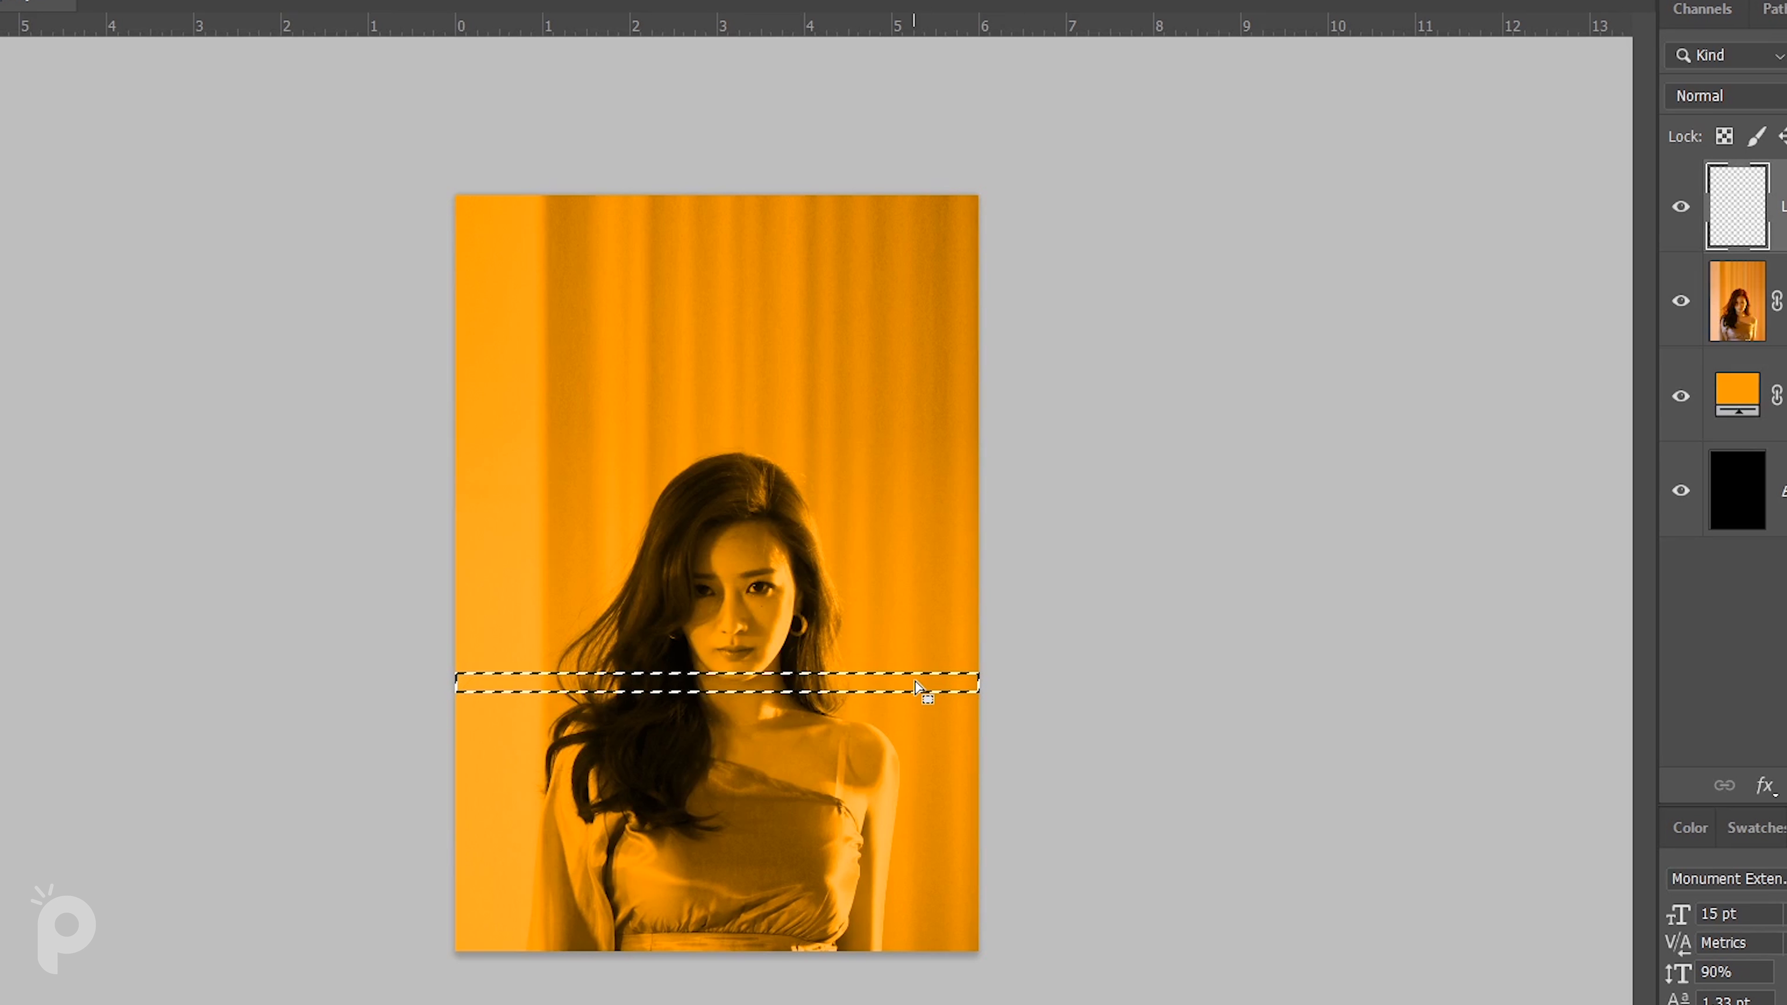
{"action": "right_click", "coordinate": [915, 680]}
{"action": "left_click", "coordinate": [1001, 509]}
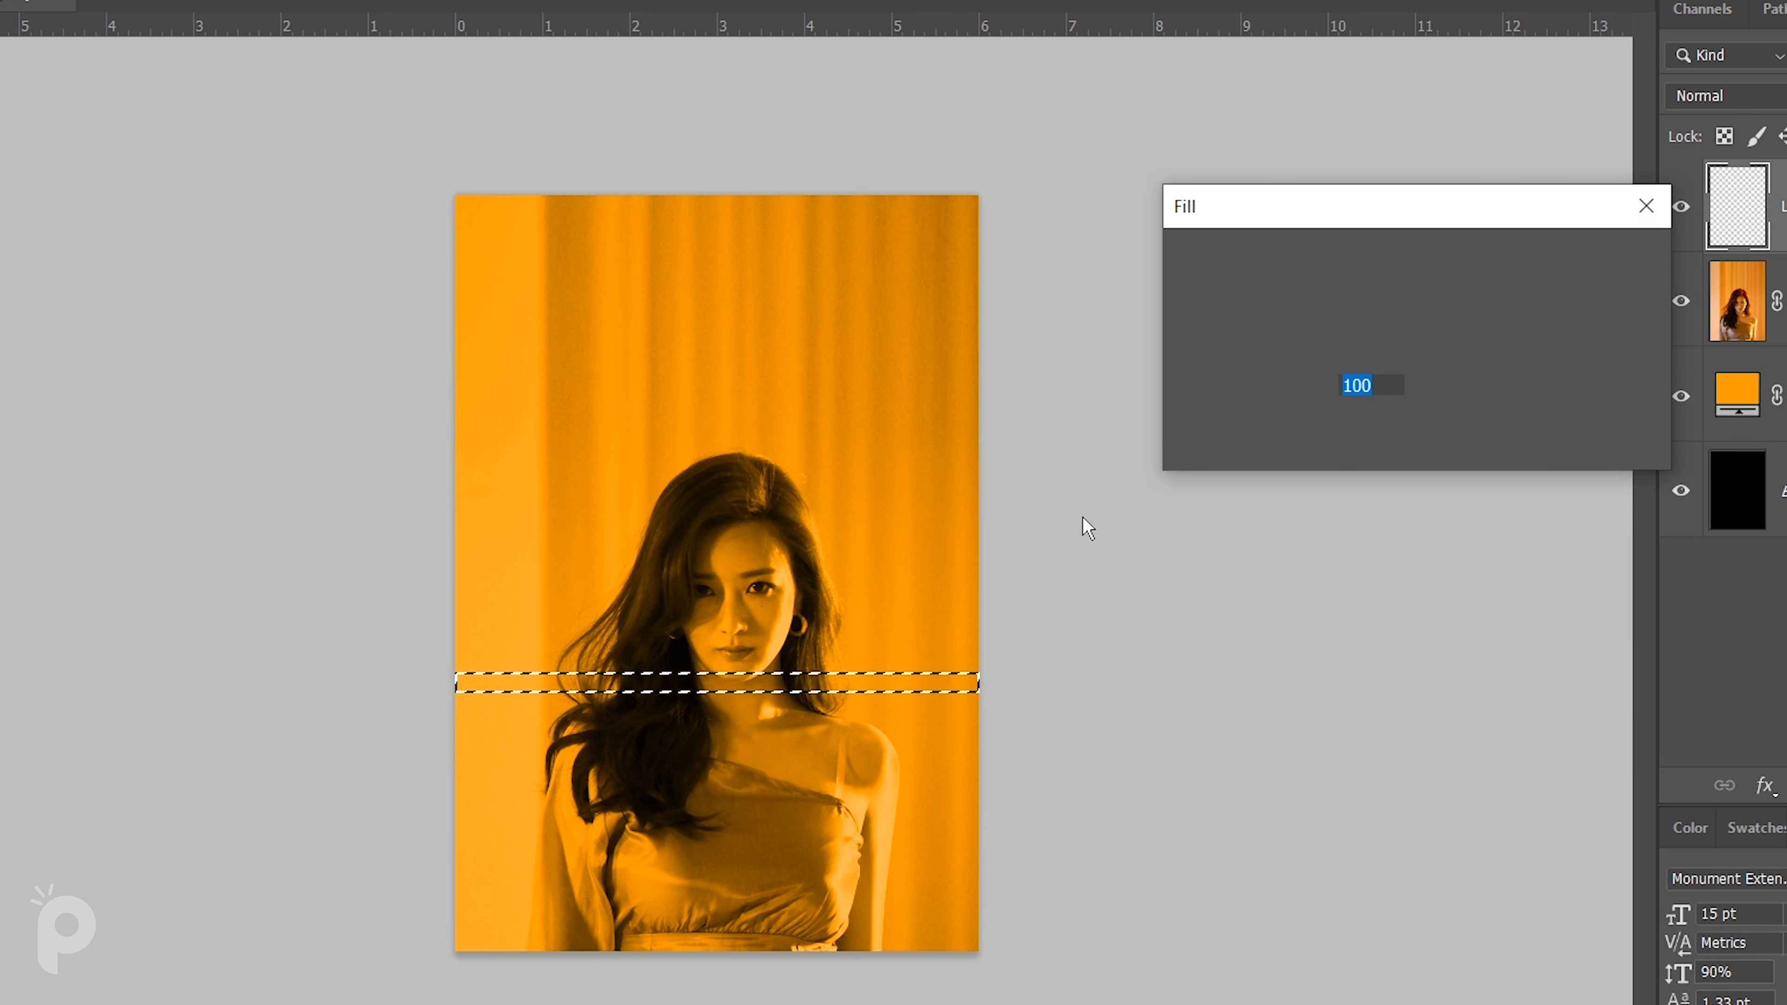
{"action": "left_click", "coordinate": [1439, 260]}
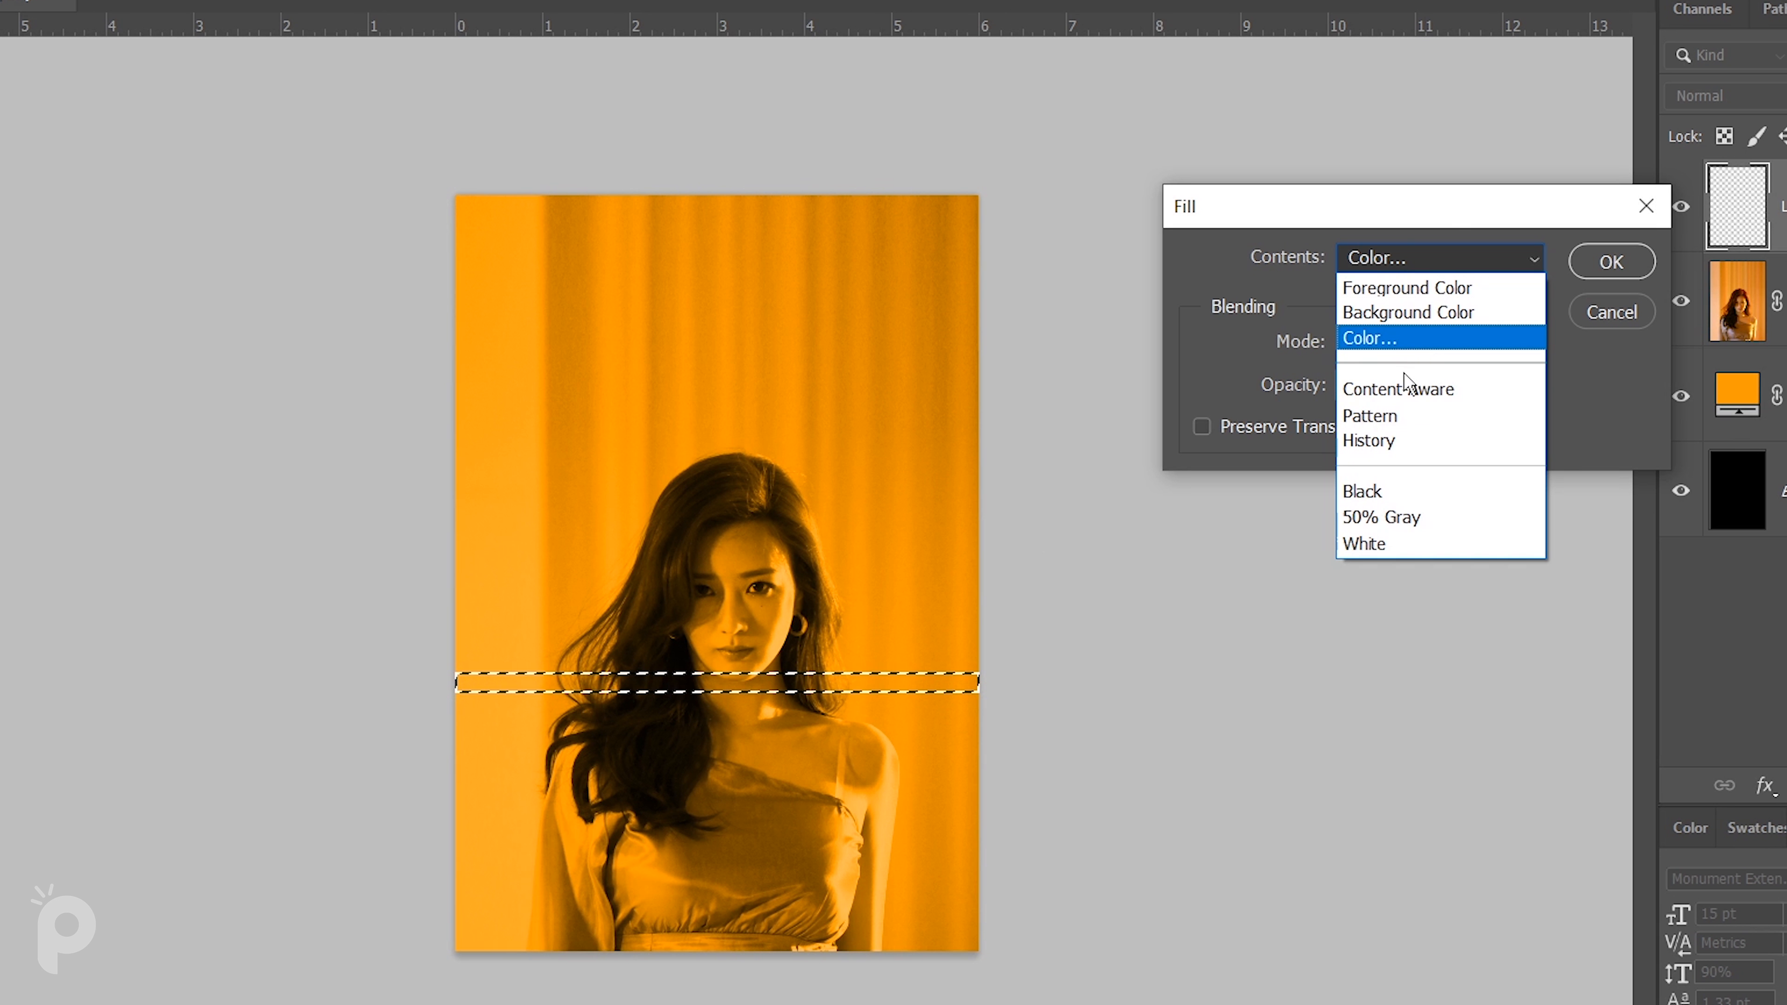
{"action": "left_click", "coordinate": [1392, 491]}
{"action": "left_click", "coordinate": [1611, 262]}
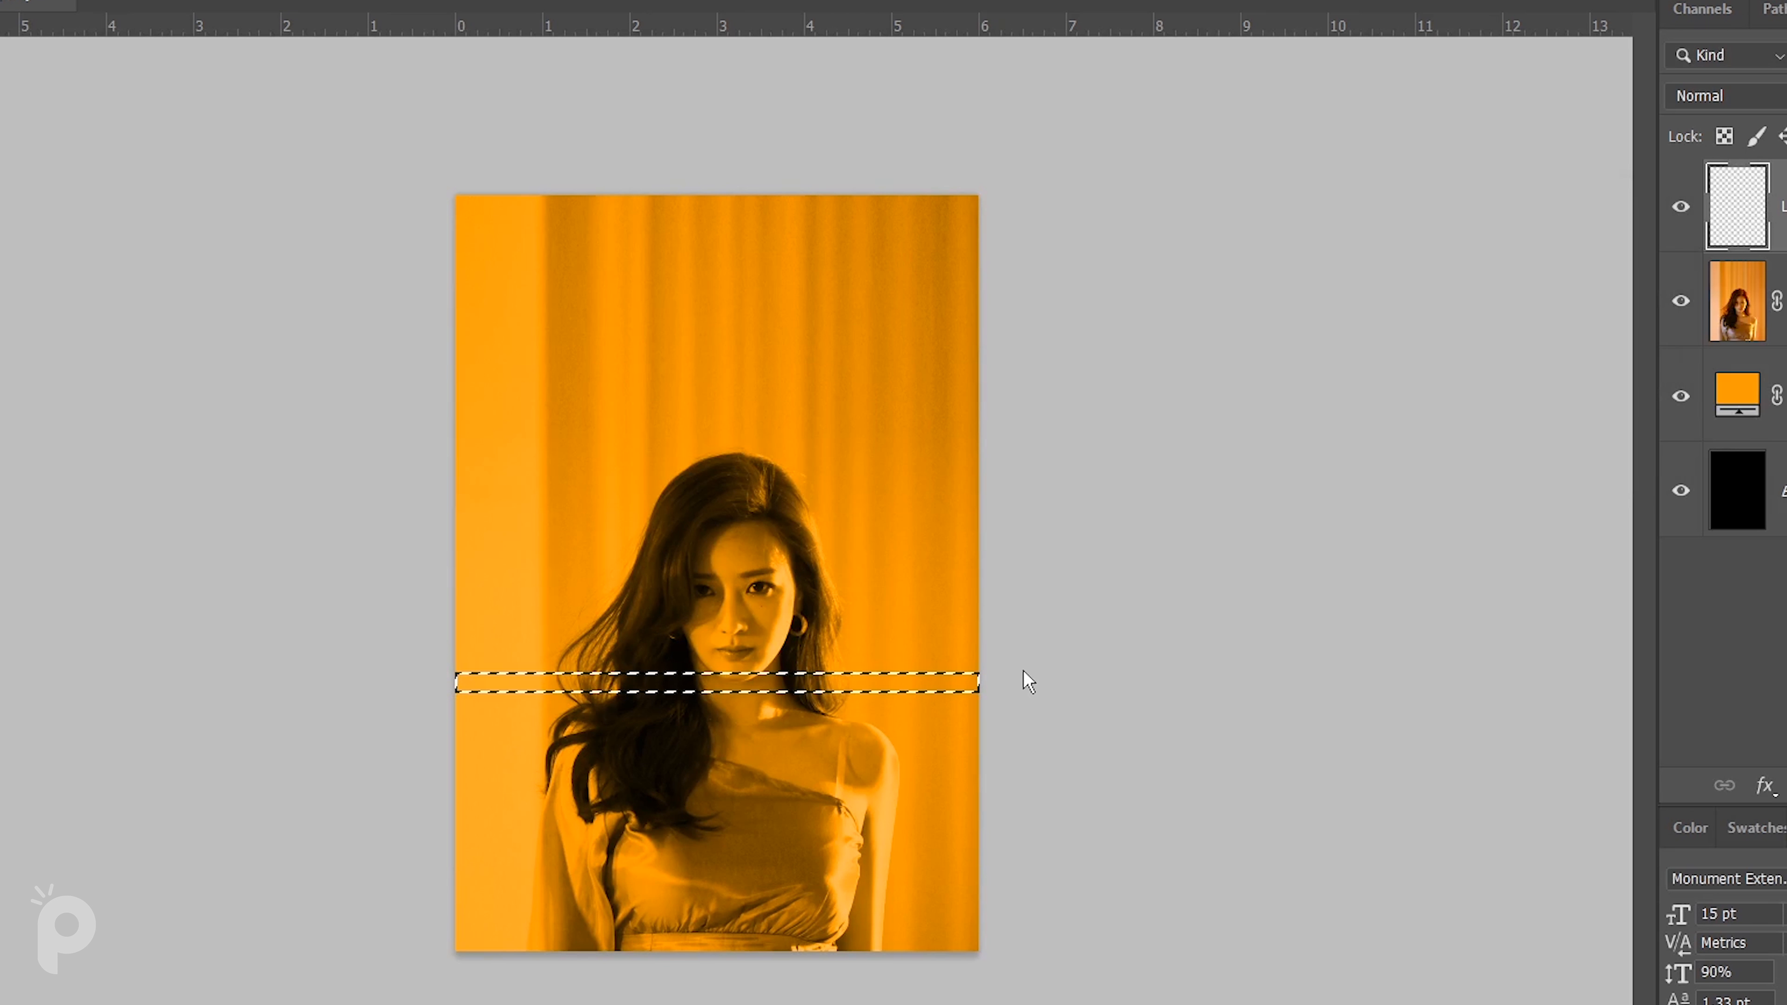
Lengthen the black strip beyond both canvas edges, tilt it slightly down to the right across the woman's shoulders, and deselect.
{"action": "key", "text": "ctrl+t"}
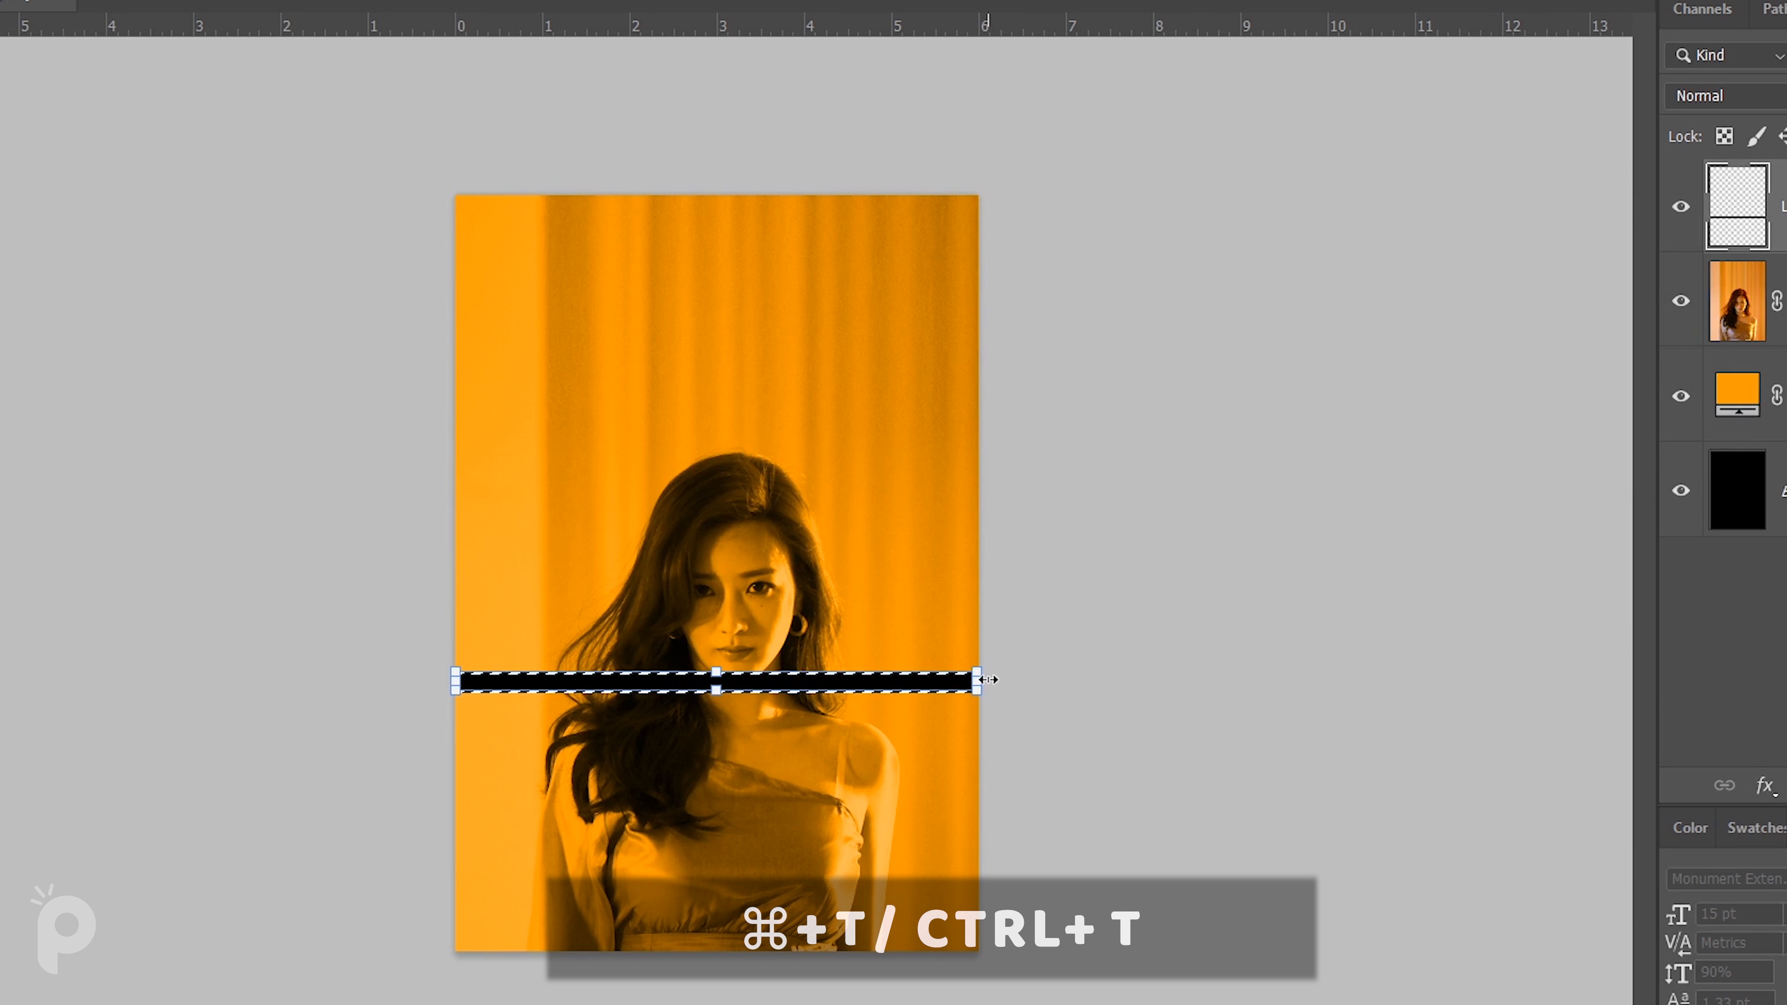
{"action": "left_click_drag", "start_coordinate": [989, 680], "coordinate": [1262, 794]}
{"action": "left_click_drag", "start_coordinate": [1148, 769], "coordinate": [1043, 843]}
{"action": "left_click_drag", "start_coordinate": [1202, 851], "coordinate": [1056, 796]}
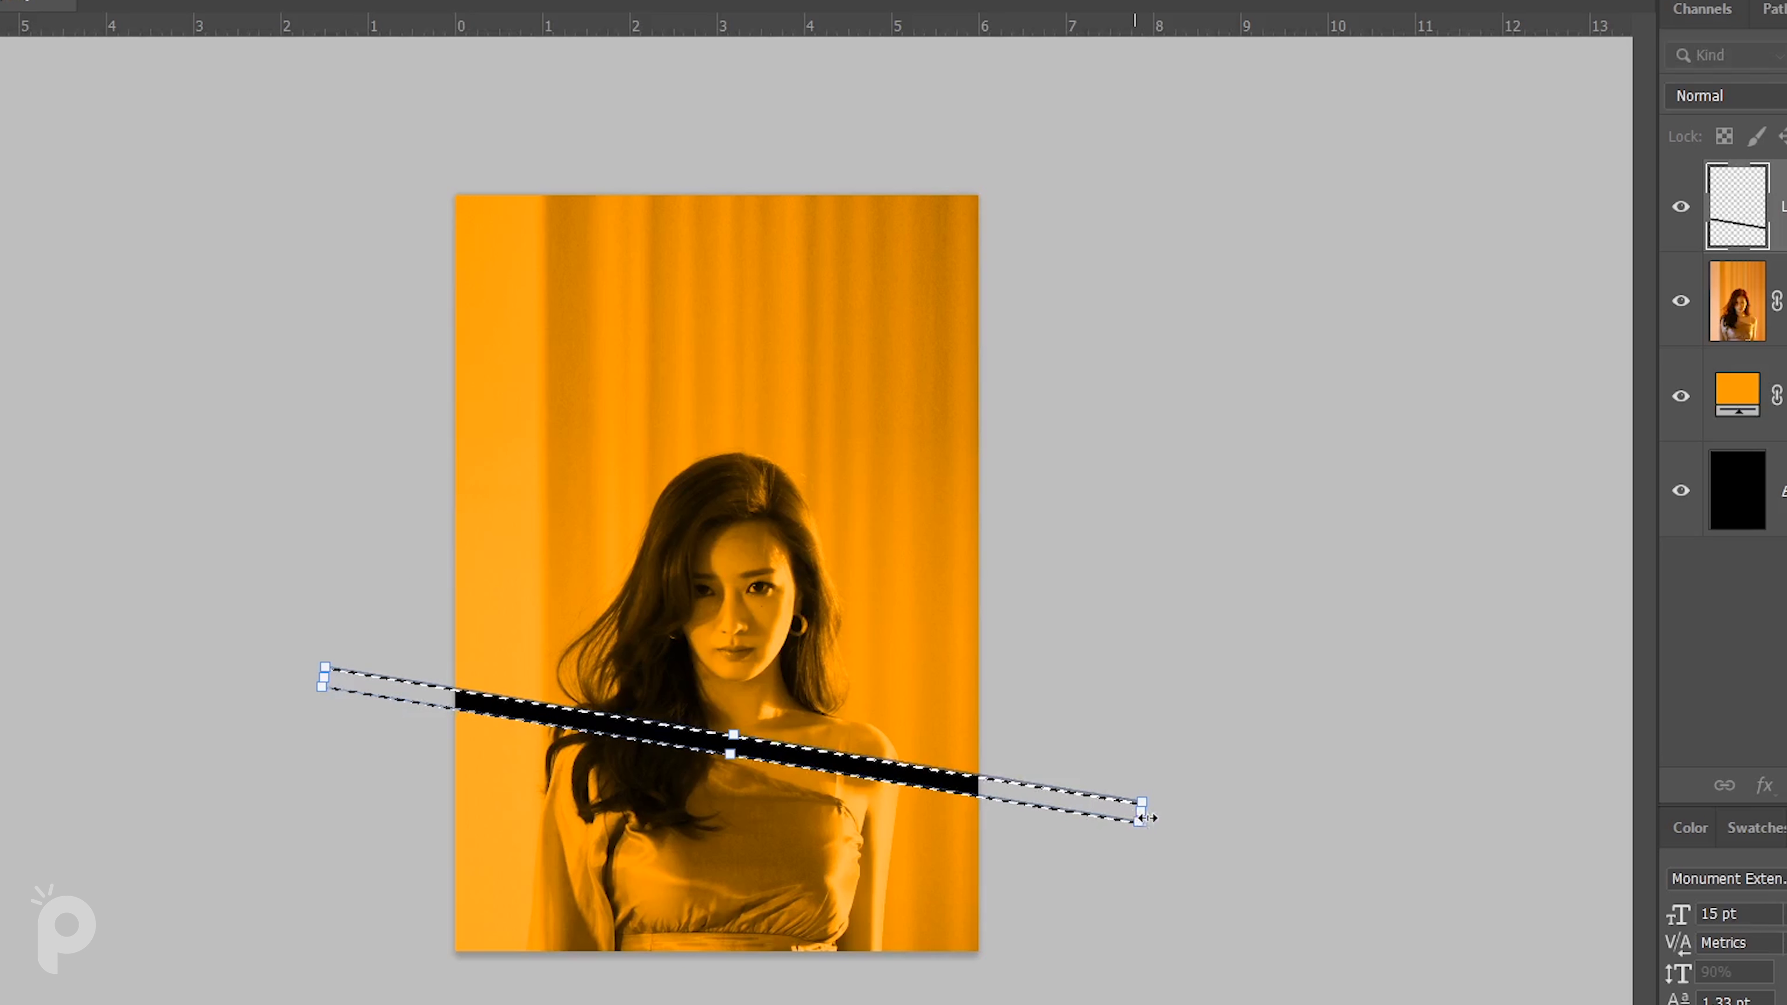
{"action": "key", "text": "Return"}
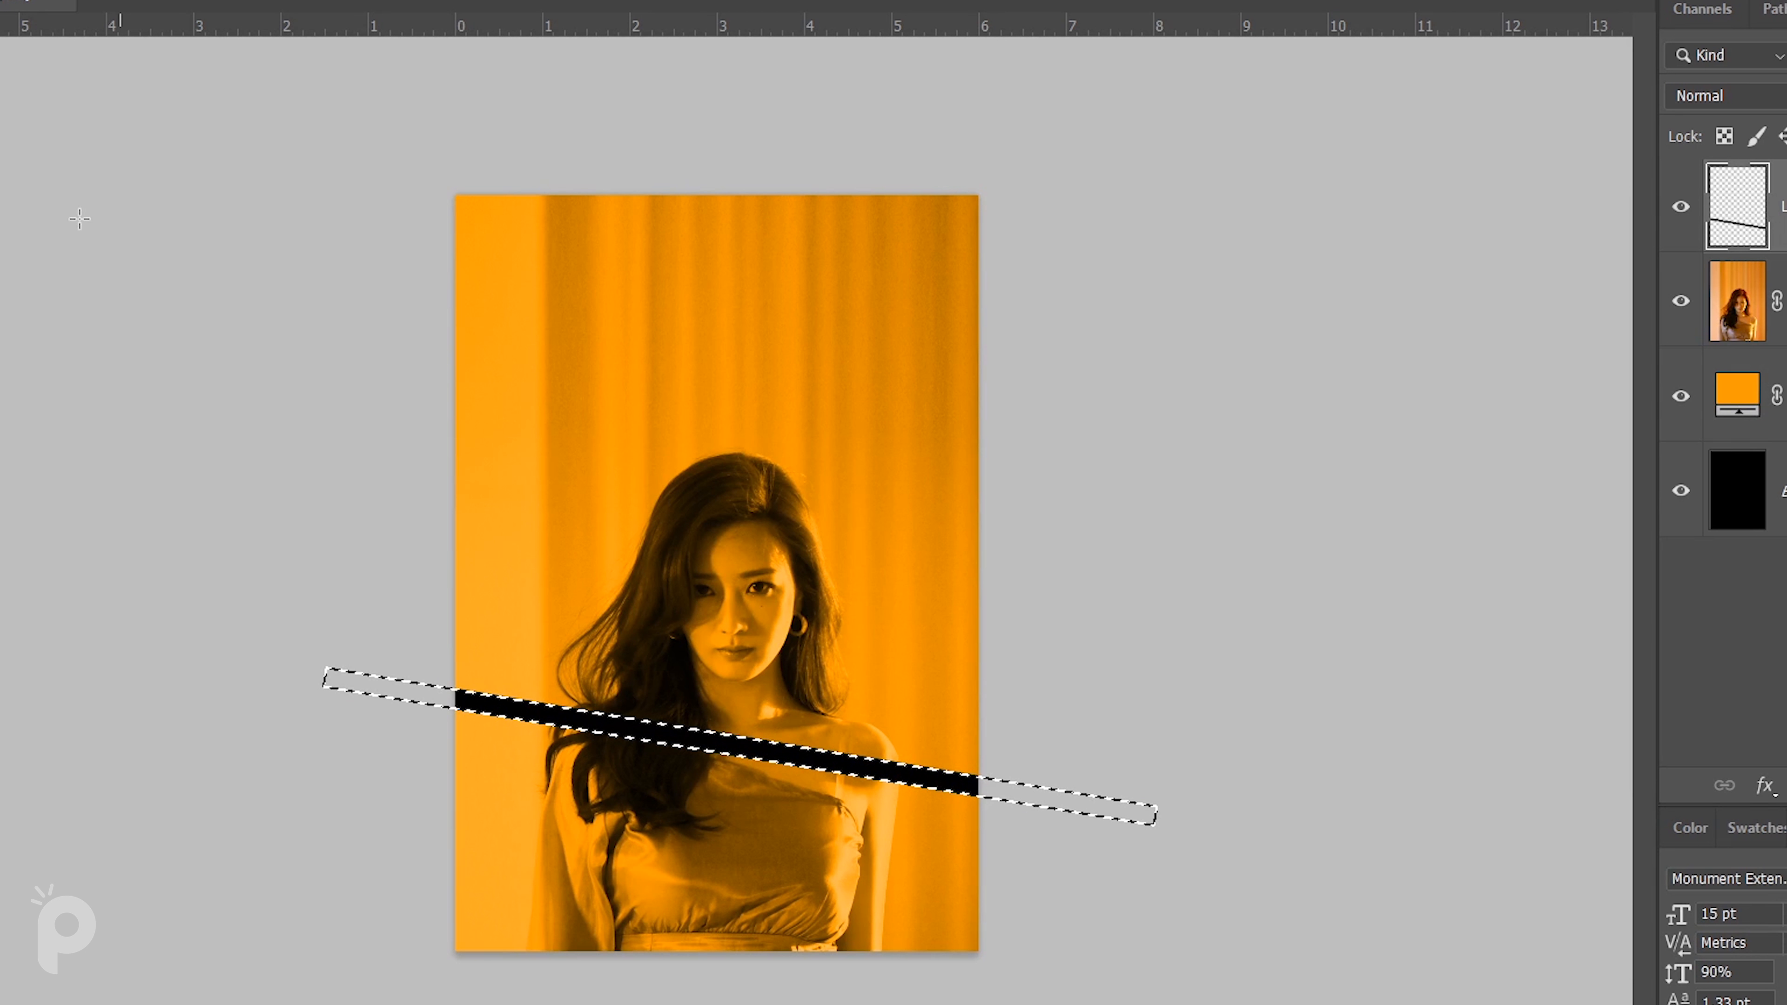
{"action": "key", "text": "ctrl+d"}
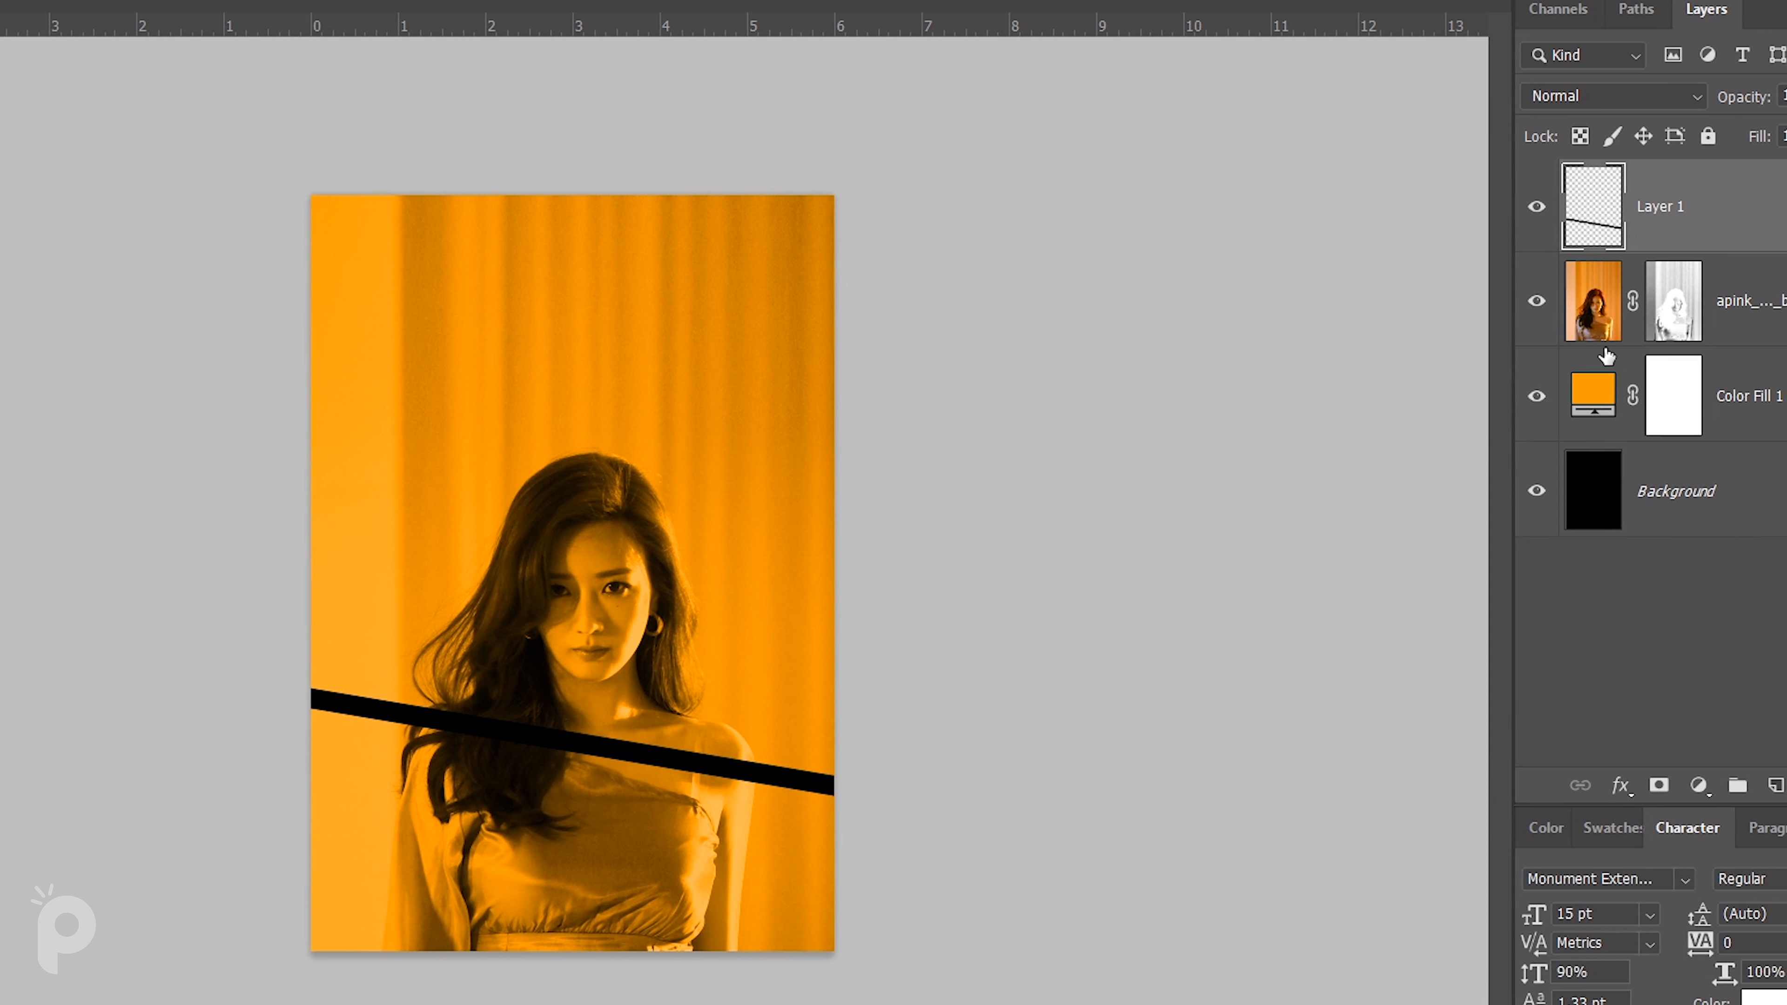
Set the opacity of the diagonal black strip's layer to 25%.
{"action": "left_click", "coordinate": [1766, 98]}
{"action": "left_click_drag", "start_coordinate": [1717, 129], "coordinate": [1673, 131]}
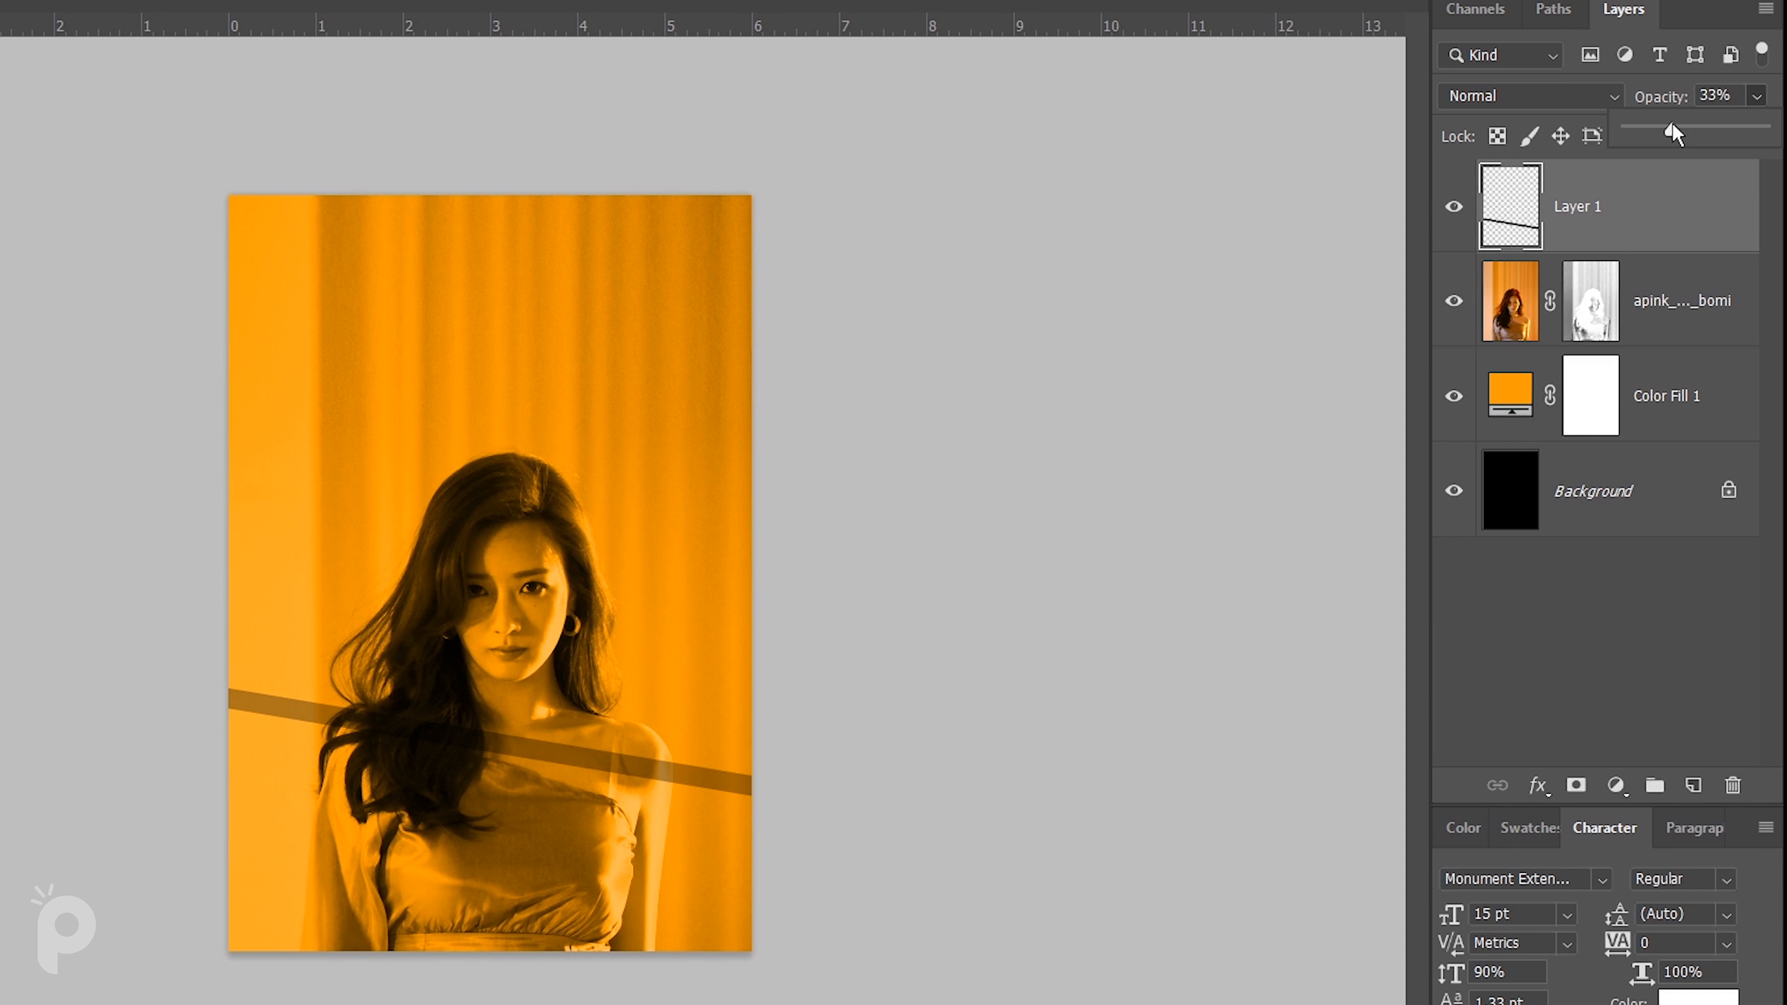
{"action": "left_click", "coordinate": [1644, 98]}
{"action": "type", "text": "25"}
{"action": "key", "text": "Return"}
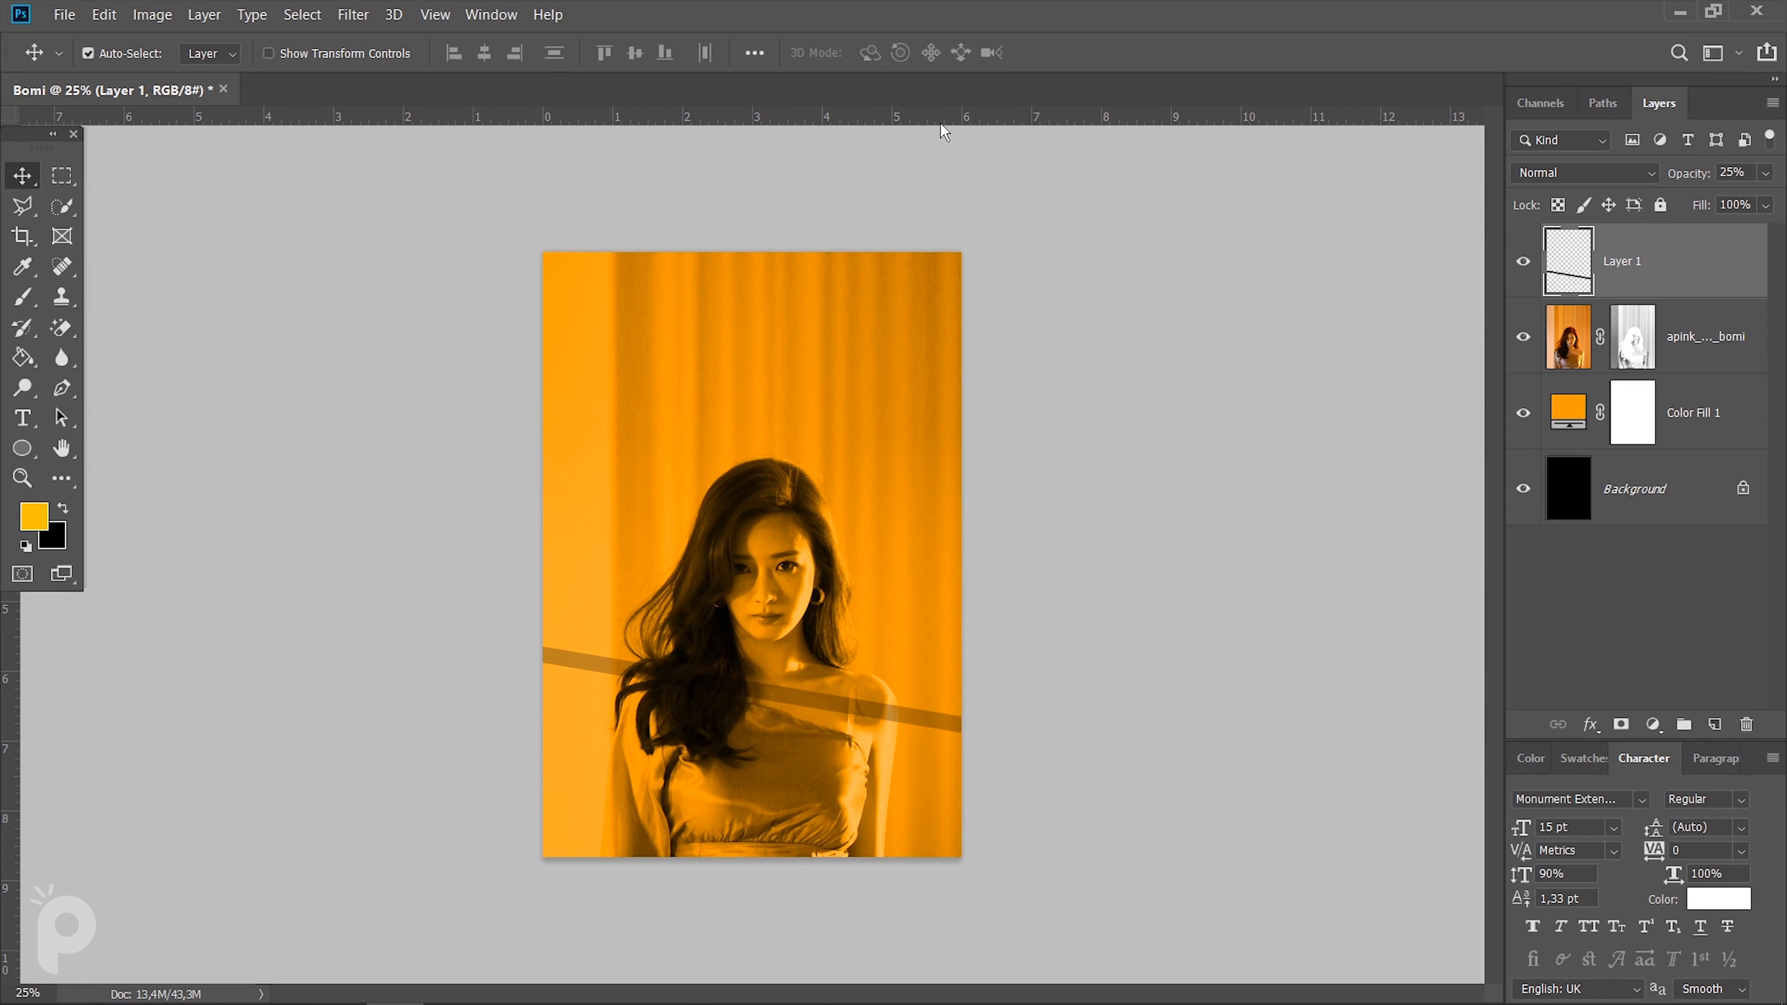
Add a text box across the canvas above the woman's head containing the word APINK repeated nine times, separated by spaces.
{"action": "left_click", "coordinate": [17, 418]}
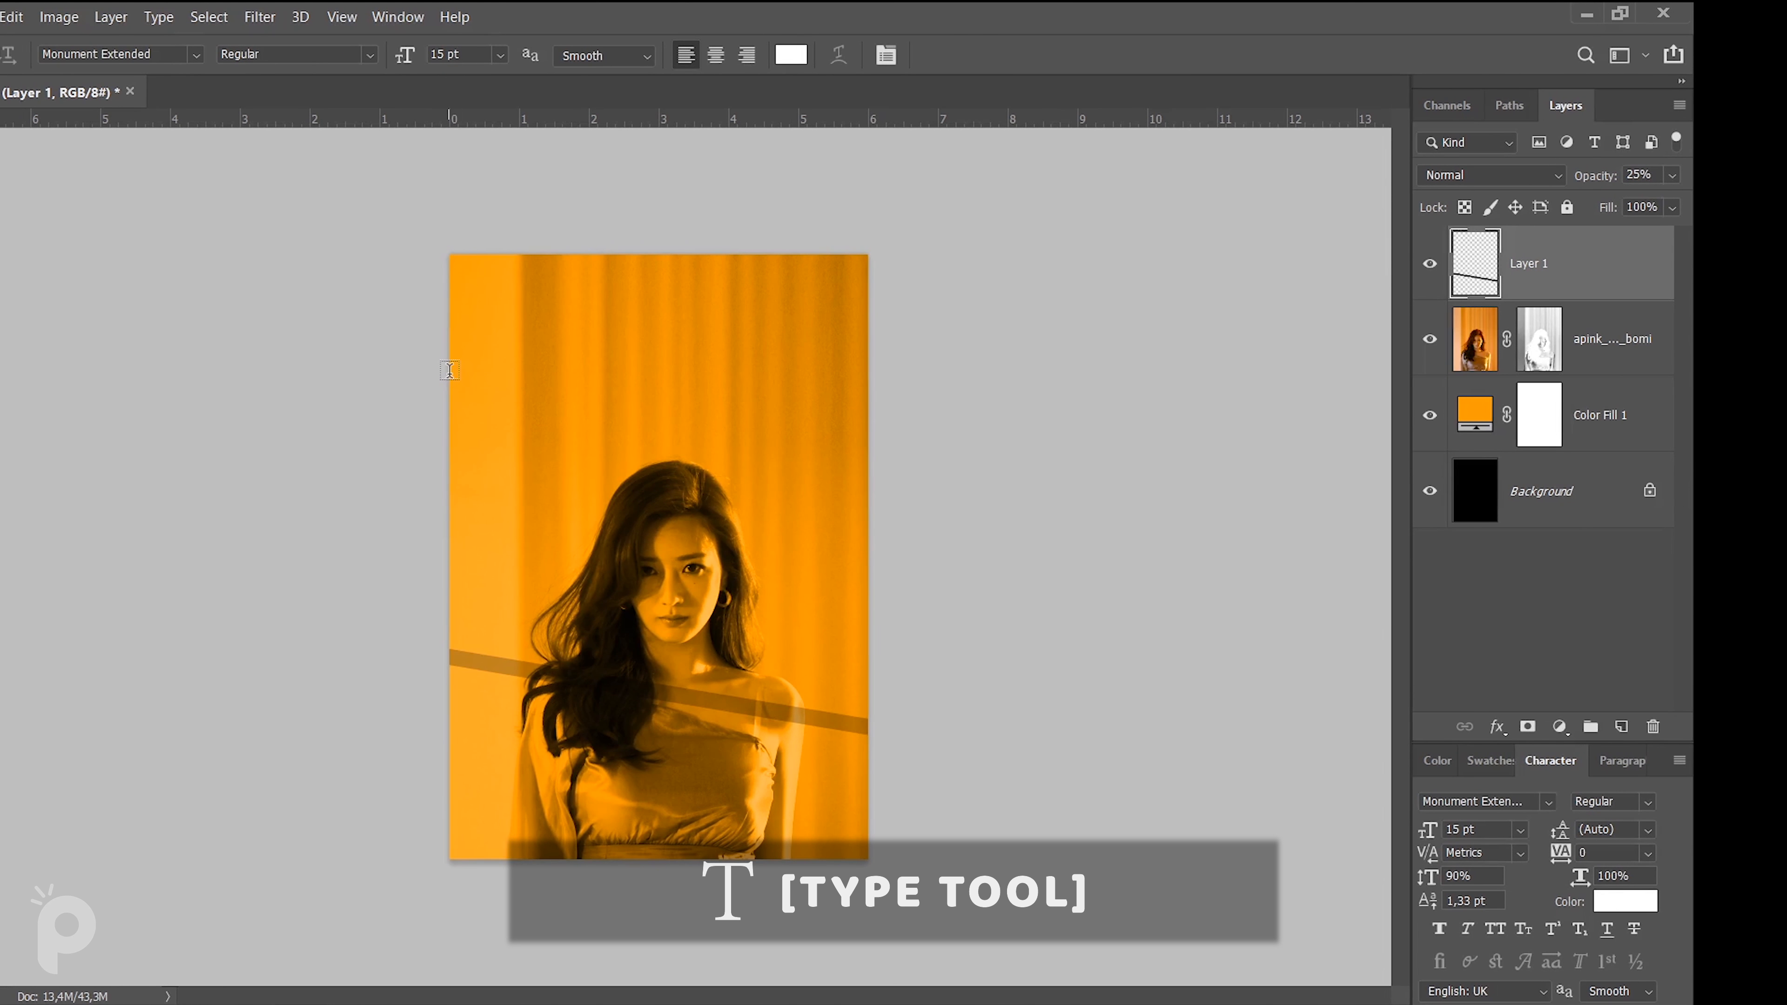
{"action": "left_click_drag", "start_coordinate": [449, 371], "coordinate": [876, 489]}
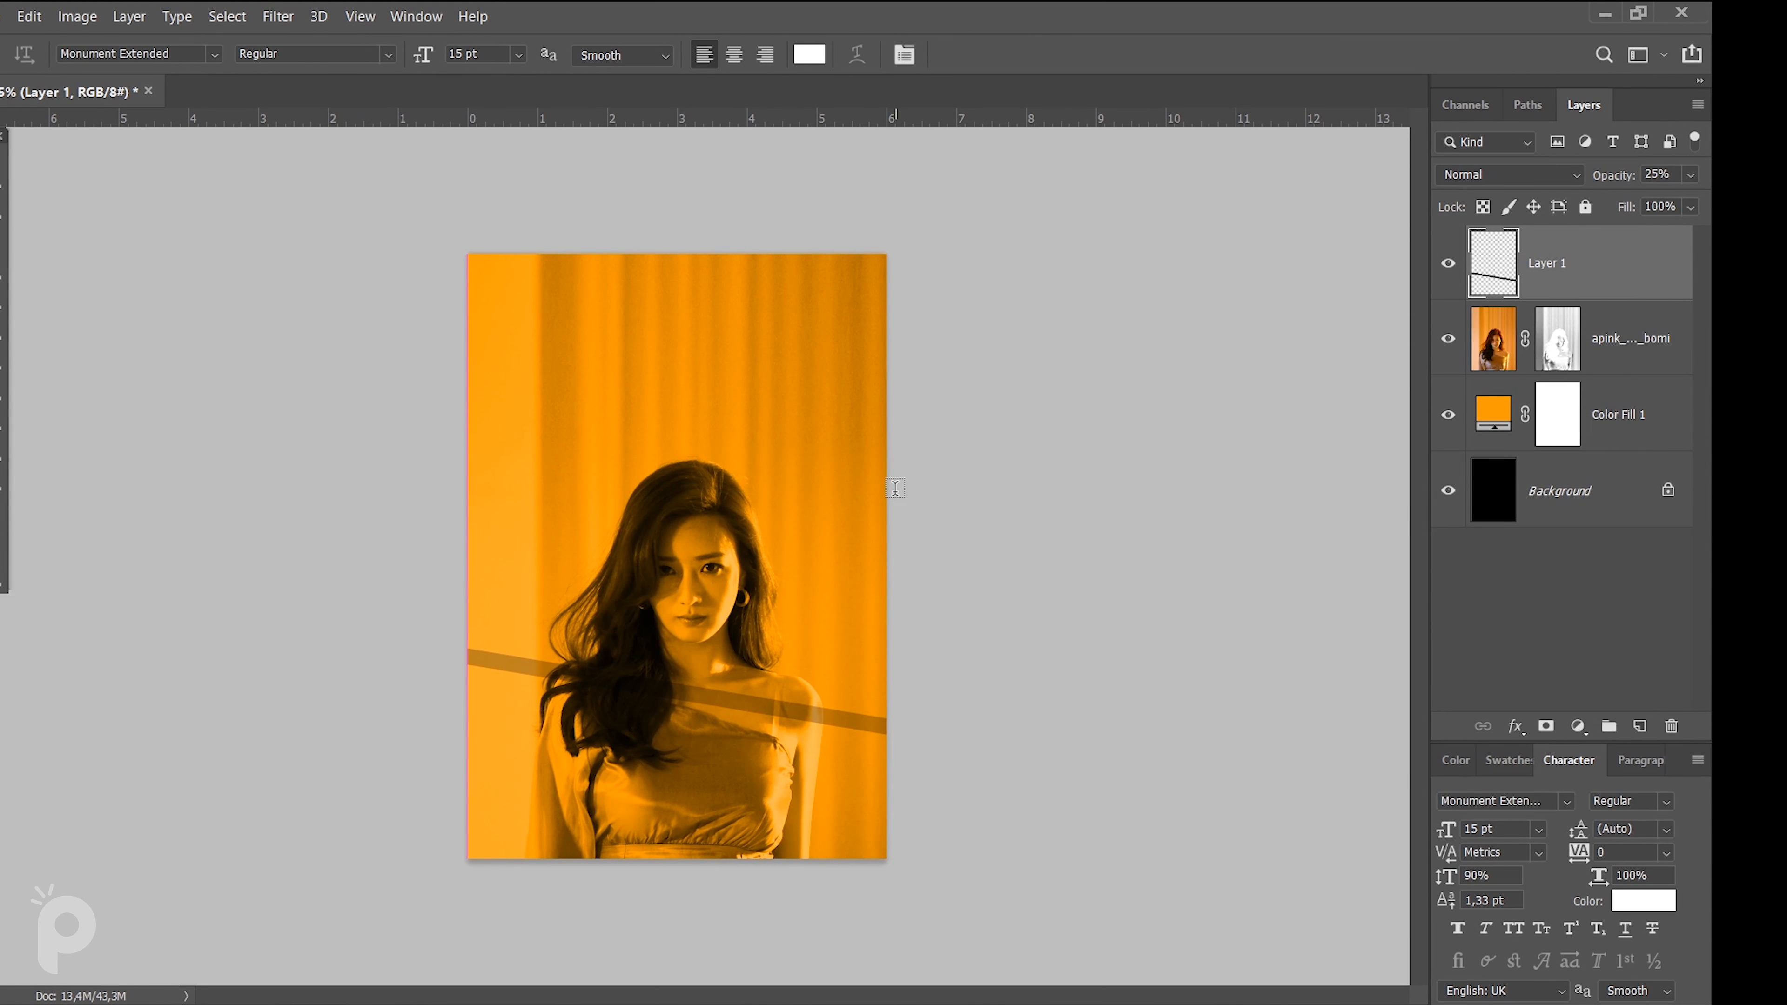
{"action": "type", "text": "A"}
{"action": "type", "text": "PINK APINK A"}
{"action": "type", "text": "PINK APINK"}
{"action": "type", "text": " APINK"}
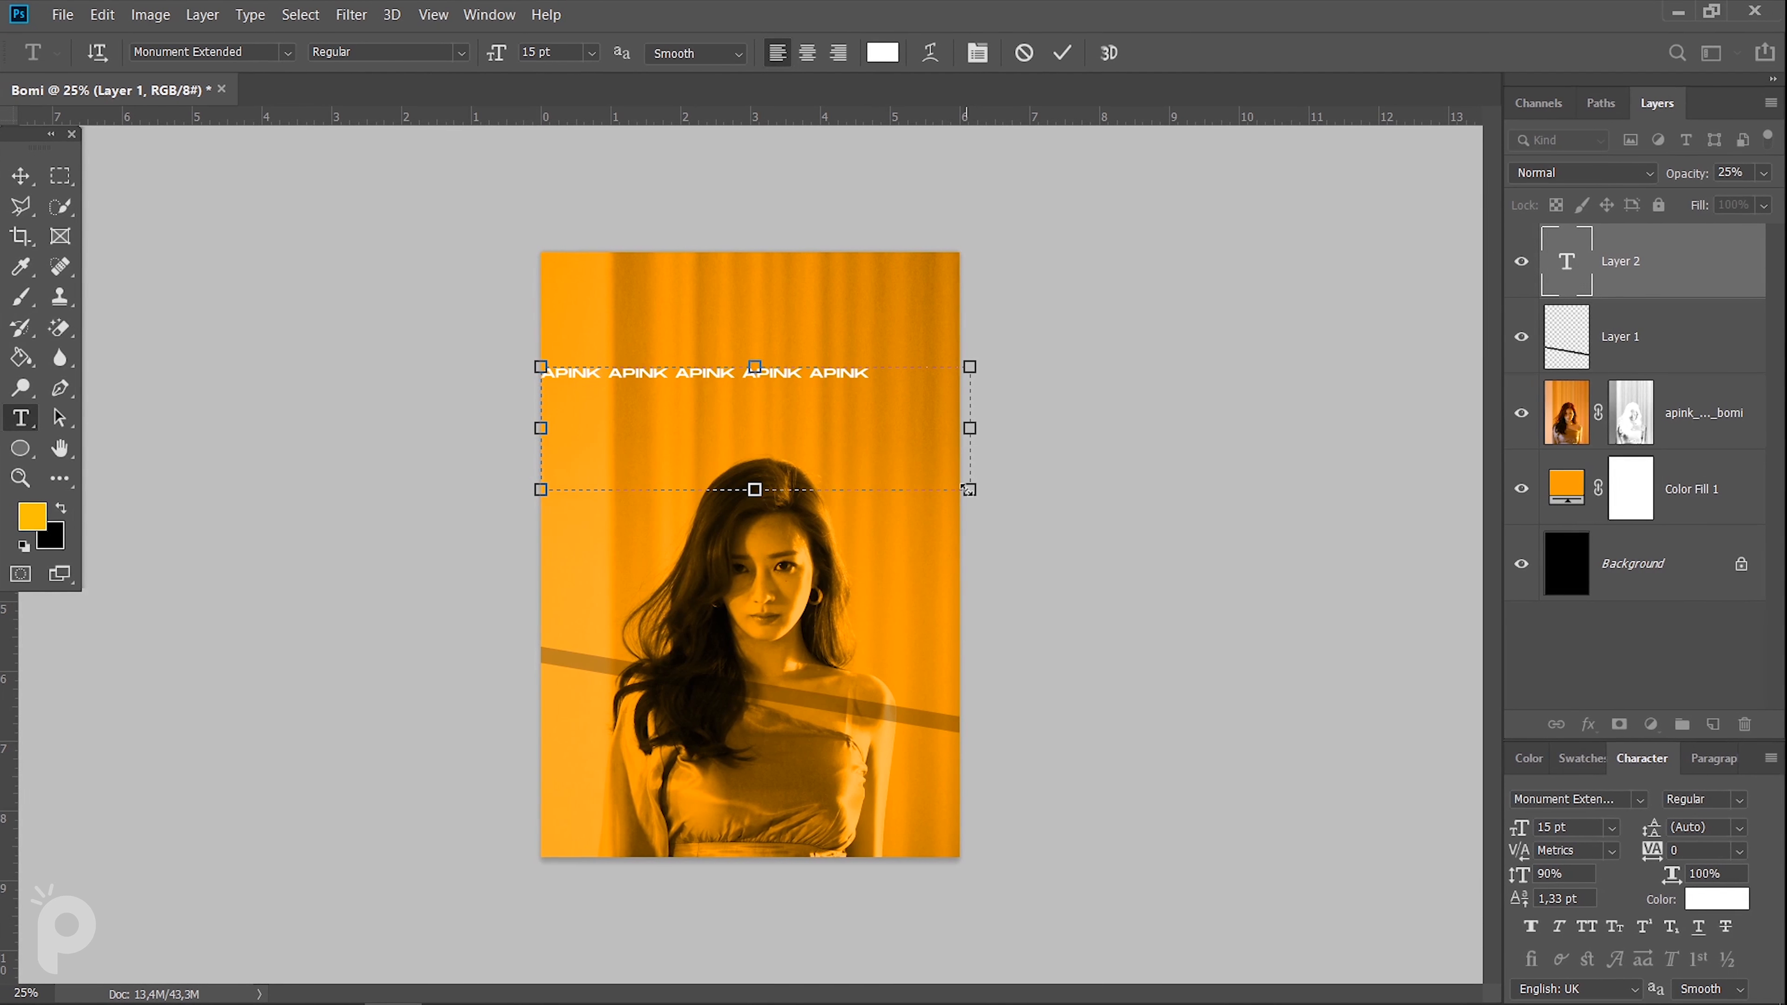
{"action": "type", "text": " APINK APINK APINK APINK"}
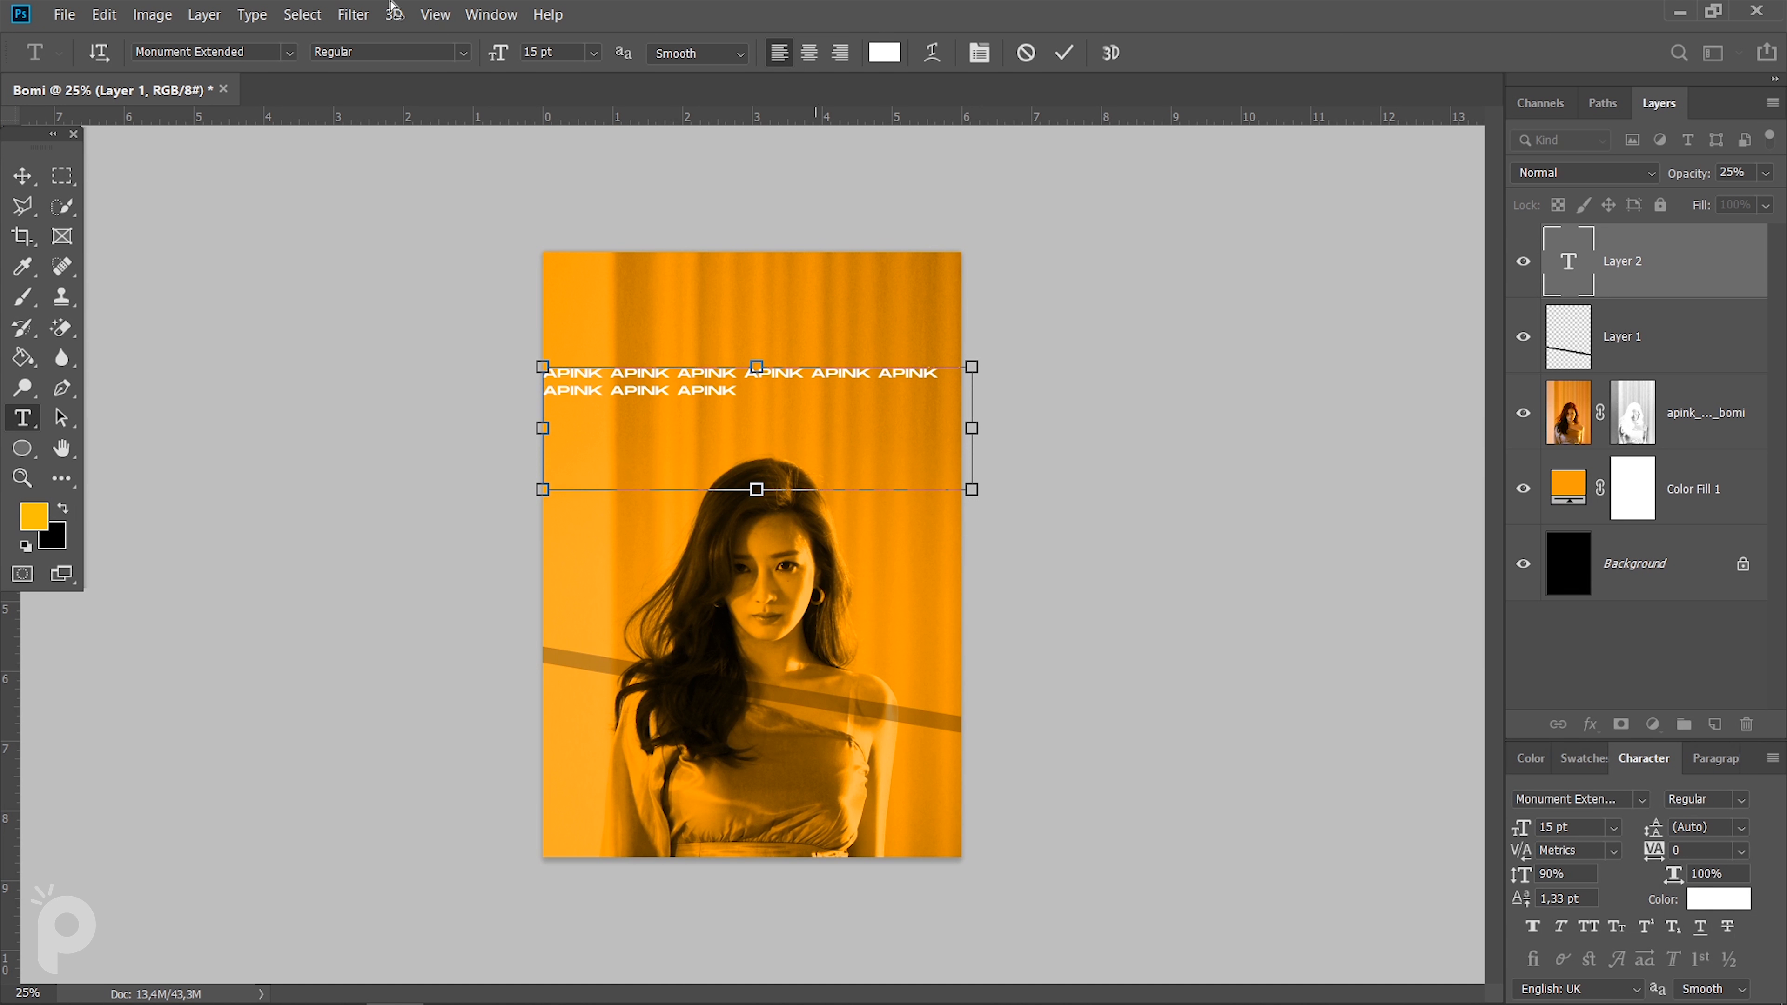
Set the font size of all the APINK text to 10 pt and commit the text.
{"action": "key", "text": "ctrl+a"}
{"action": "left_click", "coordinate": [488, 53]}
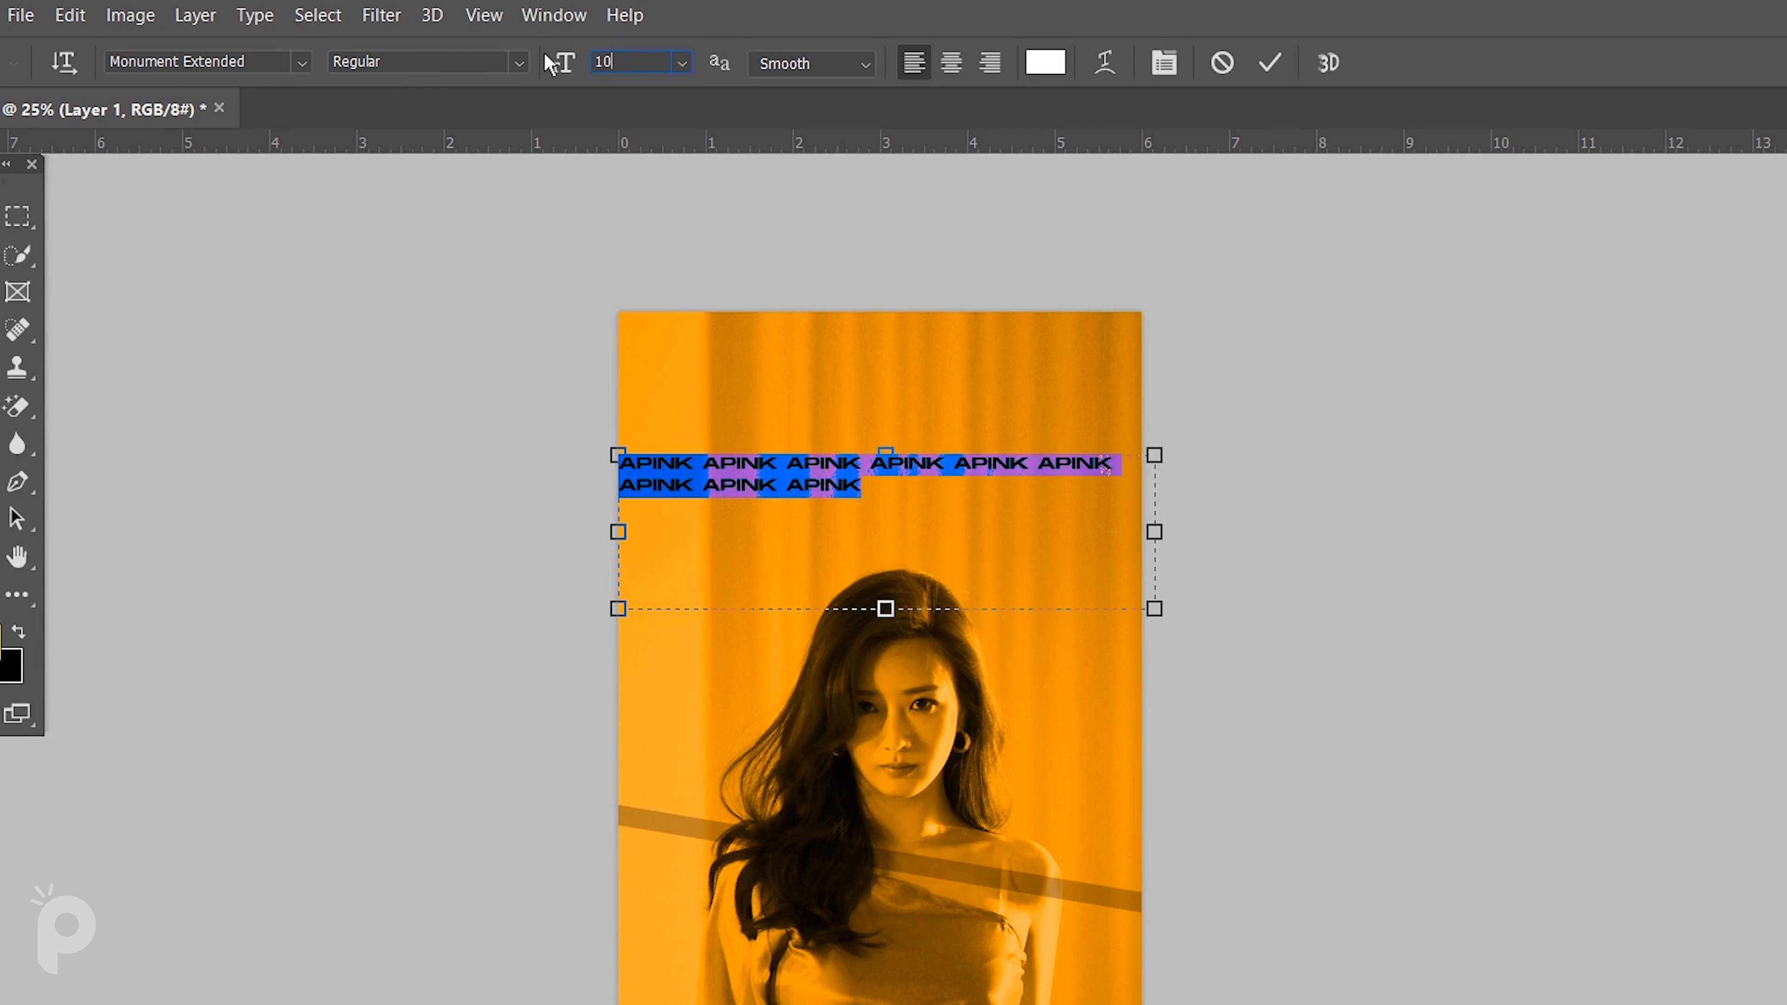
{"action": "key", "text": "Return"}
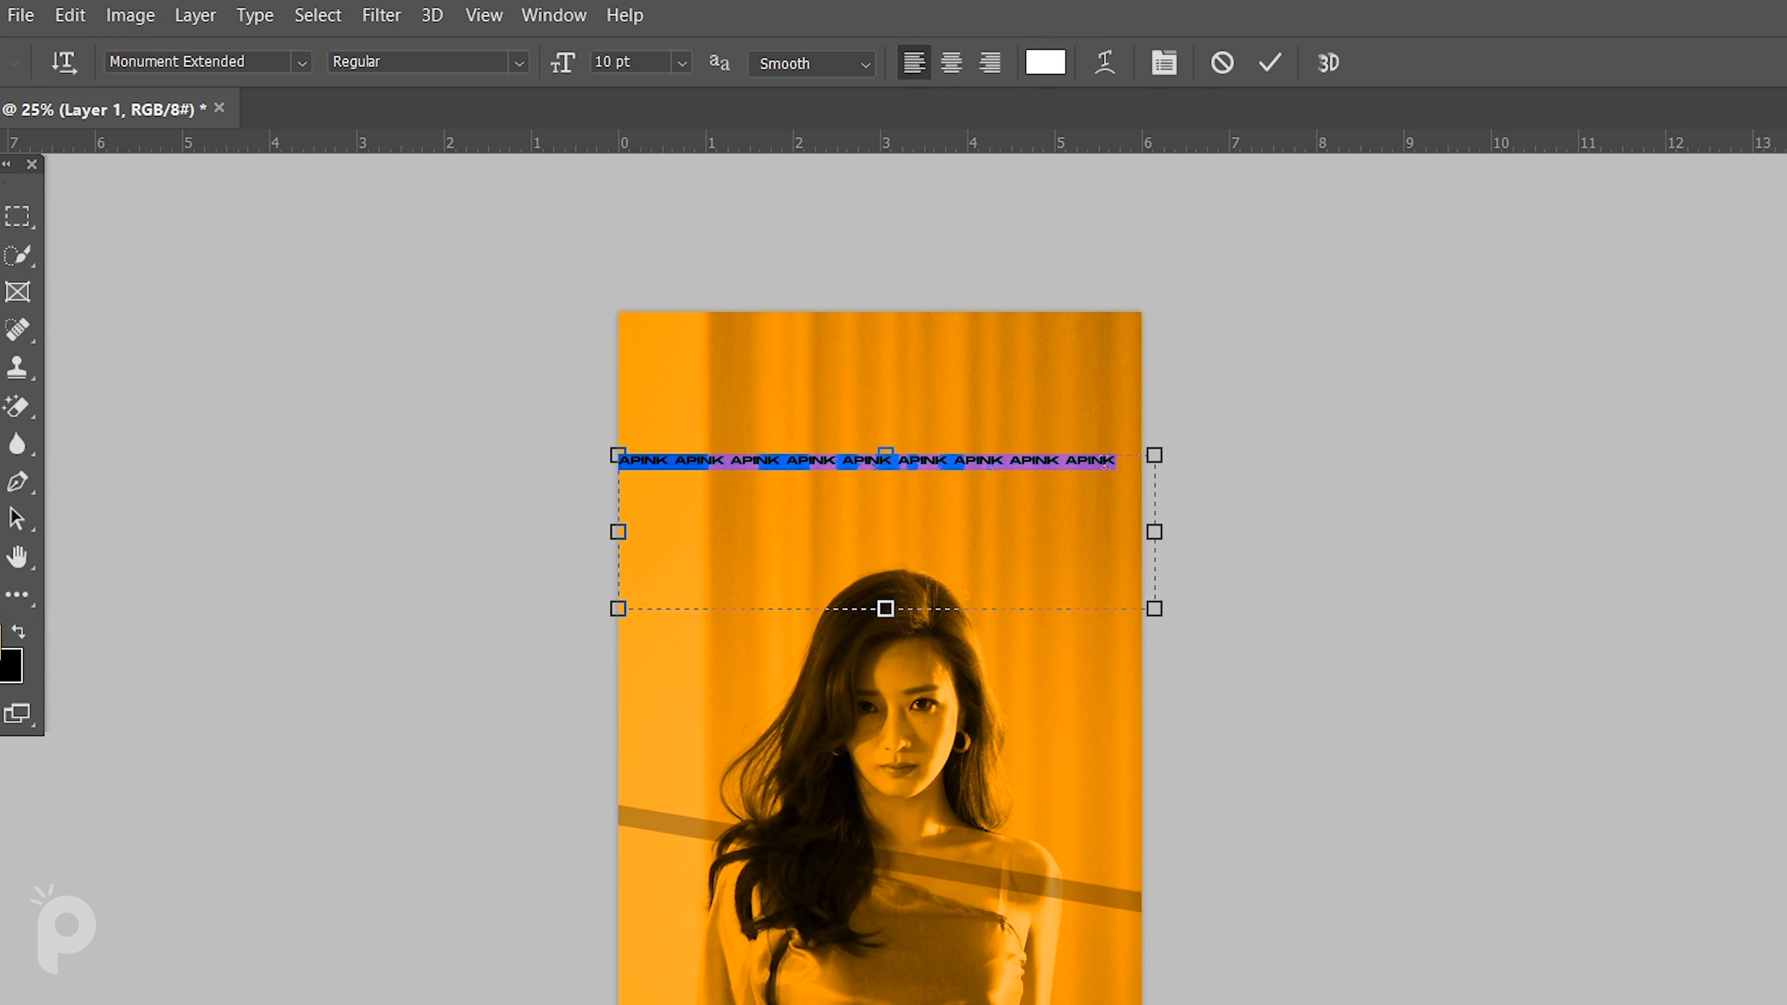
{"action": "key", "text": "ctrl+Return"}
Move the APINK text line down onto the diagonal stripe and rotate it to run centred along the stripe.
{"action": "left_click_drag", "start_coordinate": [875, 464], "coordinate": [856, 812]}
{"action": "left_click_drag", "start_coordinate": [716, 711], "coordinate": [703, 817]}
{"action": "key", "text": "ctrl+t"}
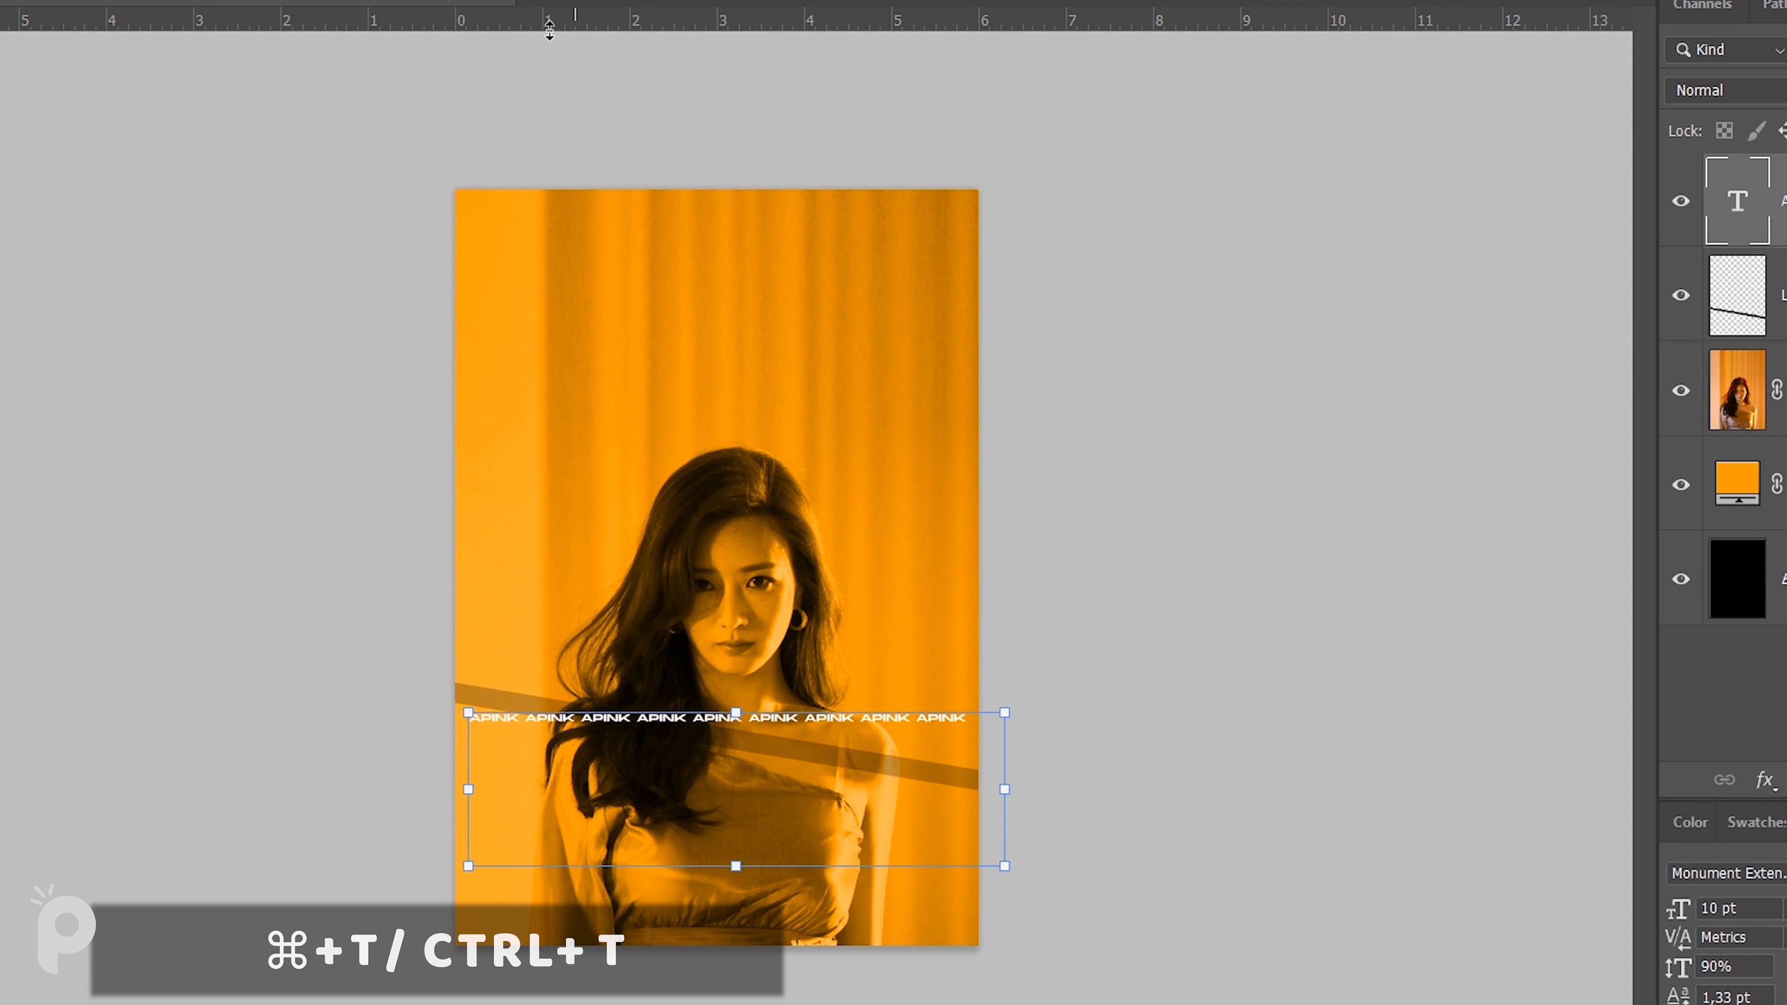
{"action": "left_click_drag", "start_coordinate": [1048, 714], "coordinate": [1062, 772]}
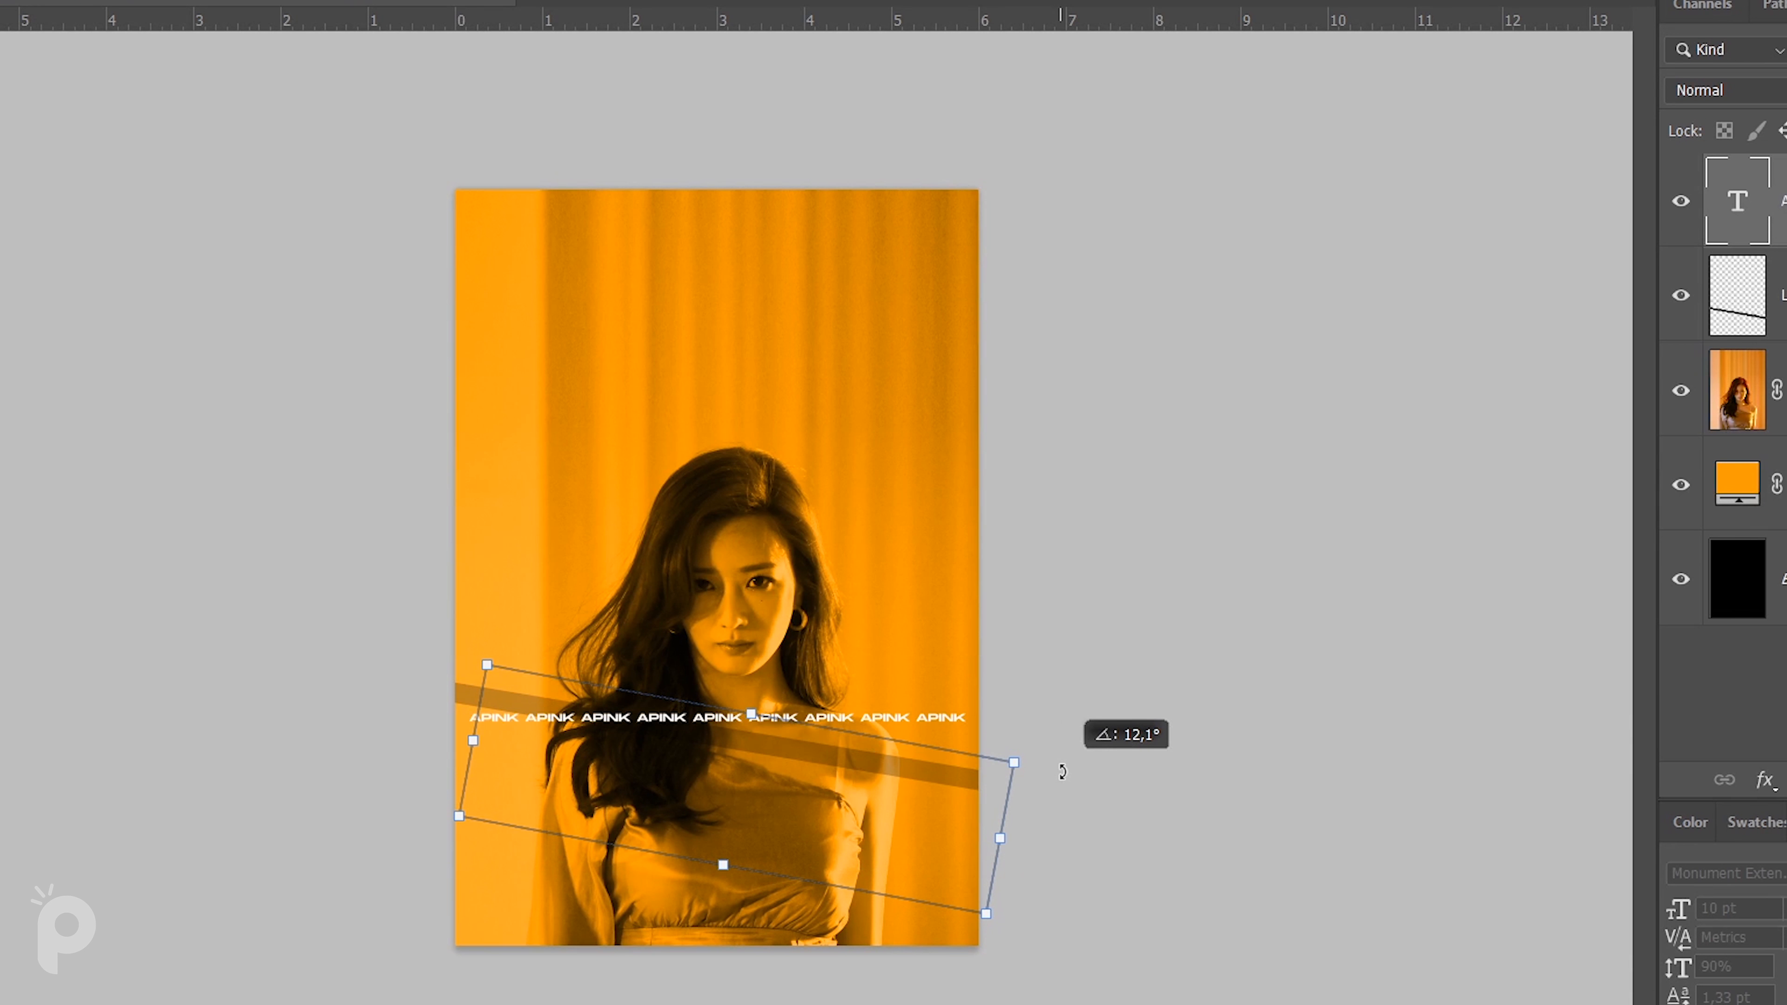
{"action": "key", "text": "Return"}
{"action": "mouse_move", "coordinate": [1052, 711]}
{"action": "left_mouse_down"}
{"action": "mouse_move", "coordinate": [1066, 739]}
{"action": "mouse_move", "coordinate": [1055, 727]}
{"action": "left_mouse_up"}
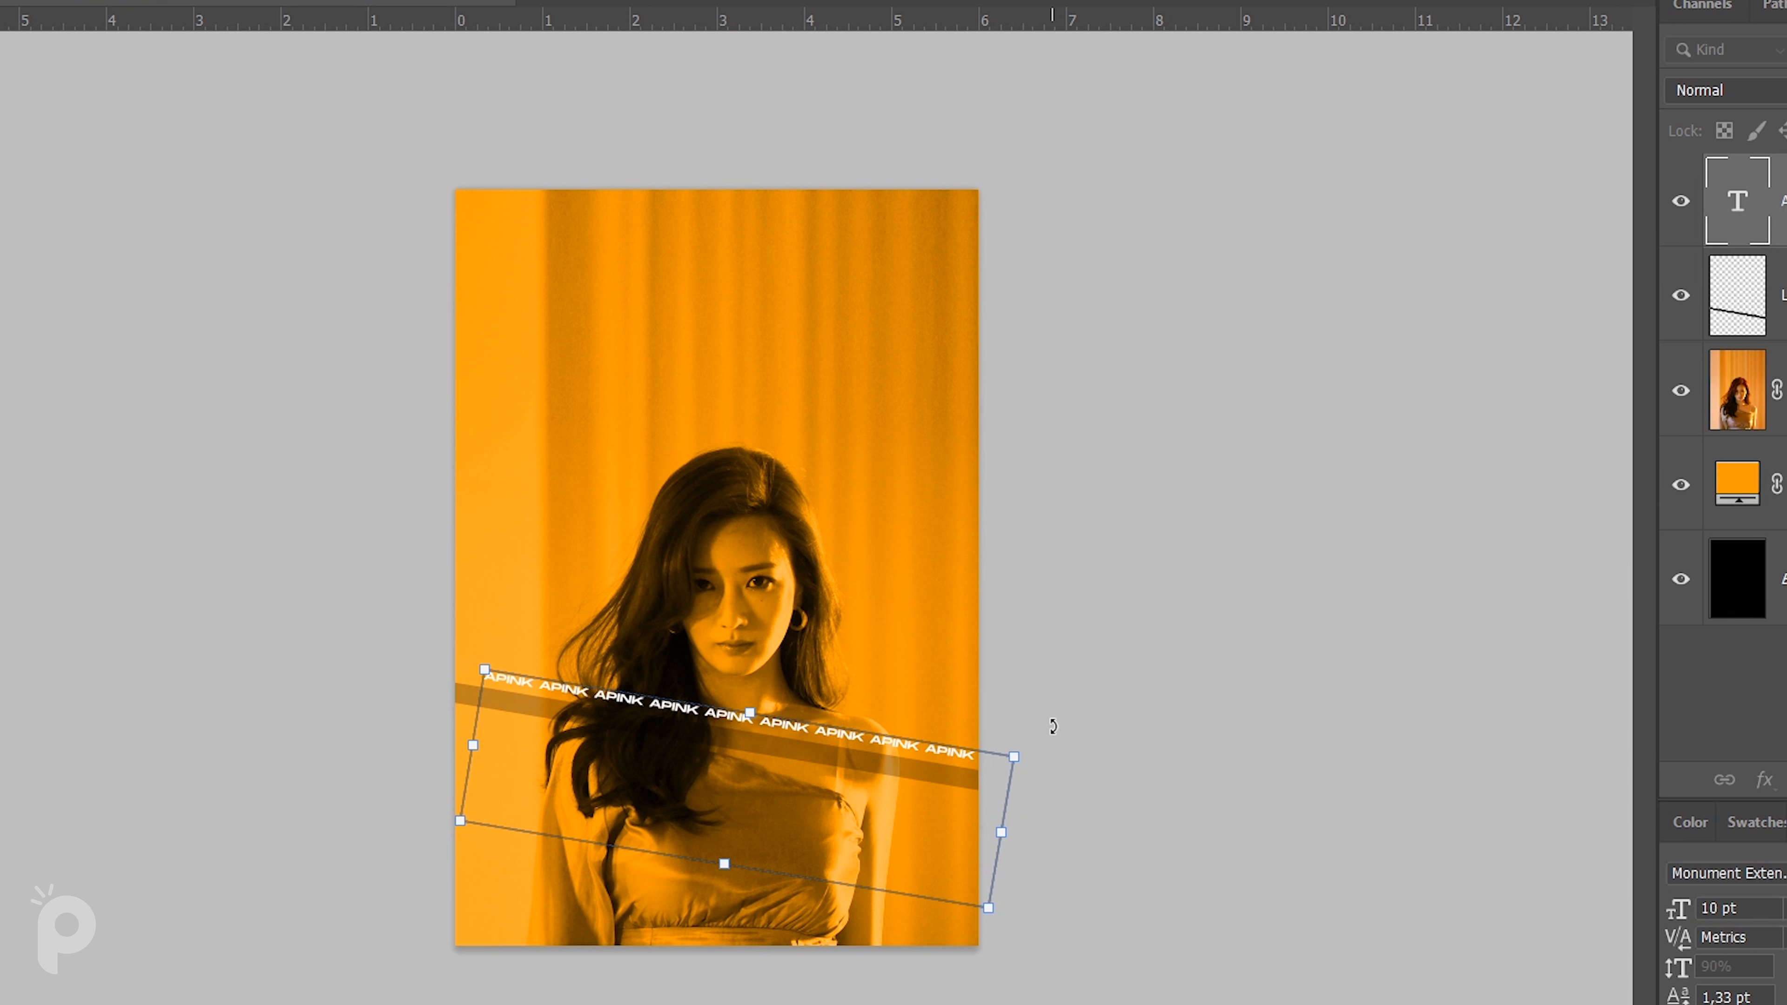
{"action": "key", "text": "Return"}
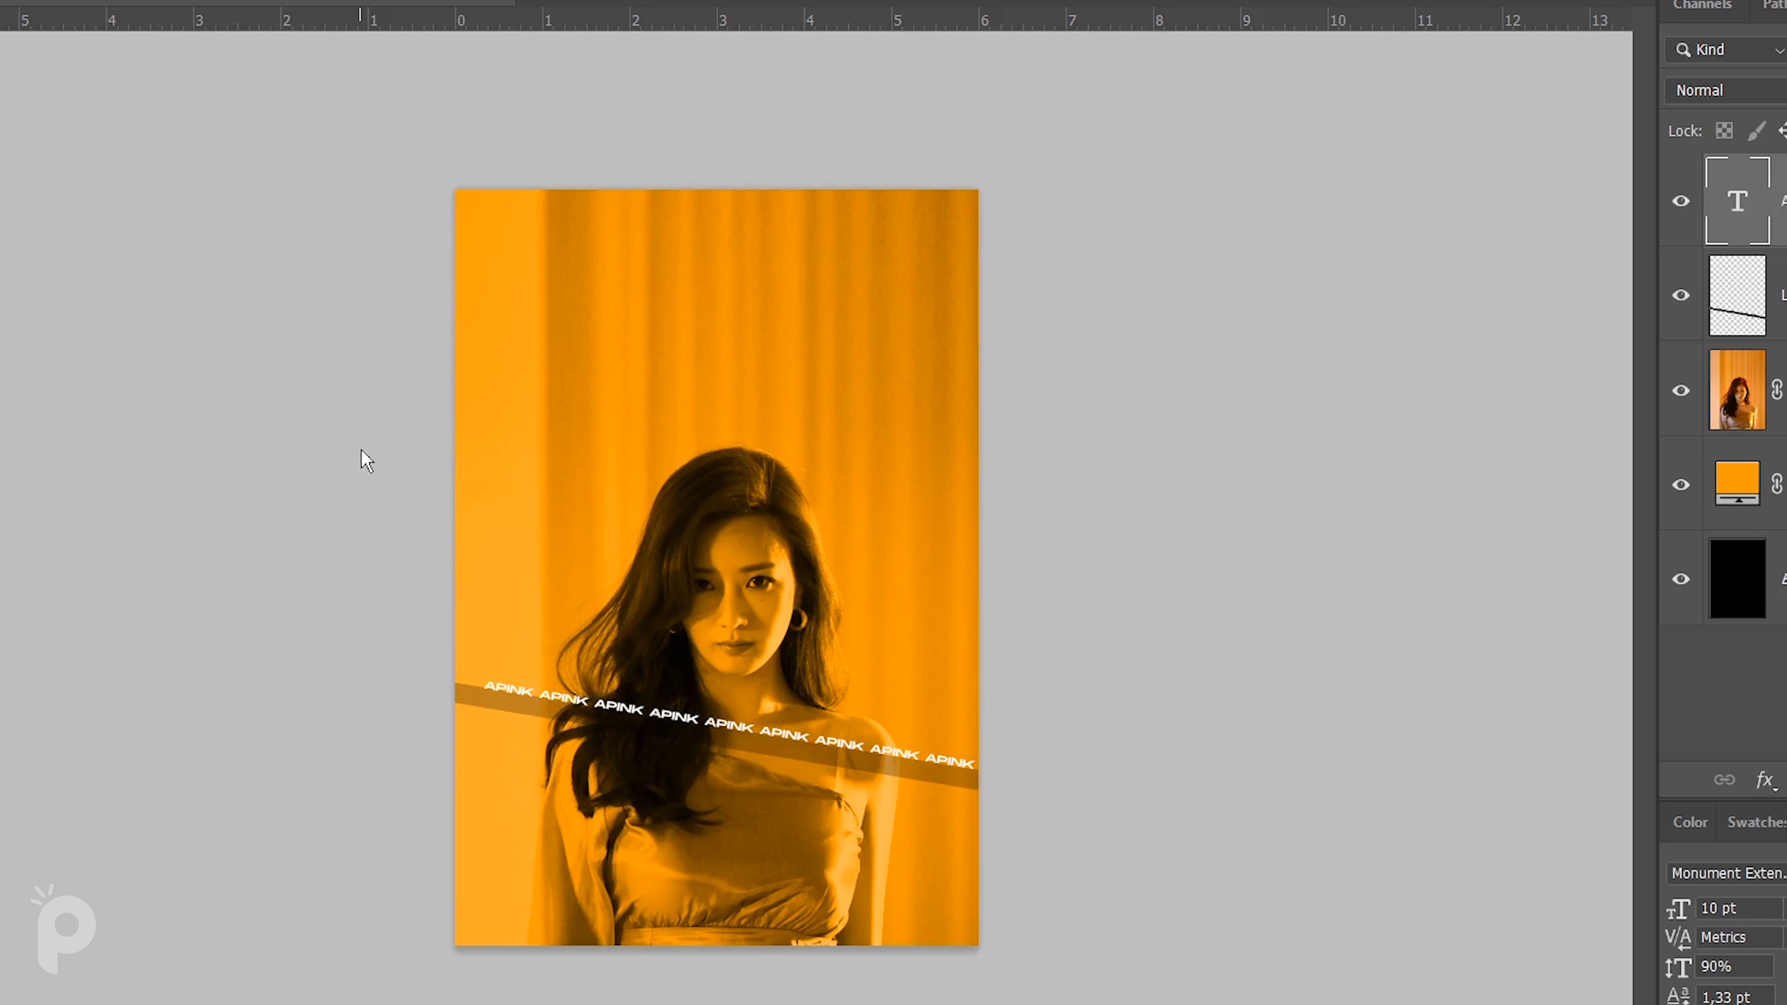
{"action": "key", "text": "Down"}
{"action": "key", "text": "Down"}
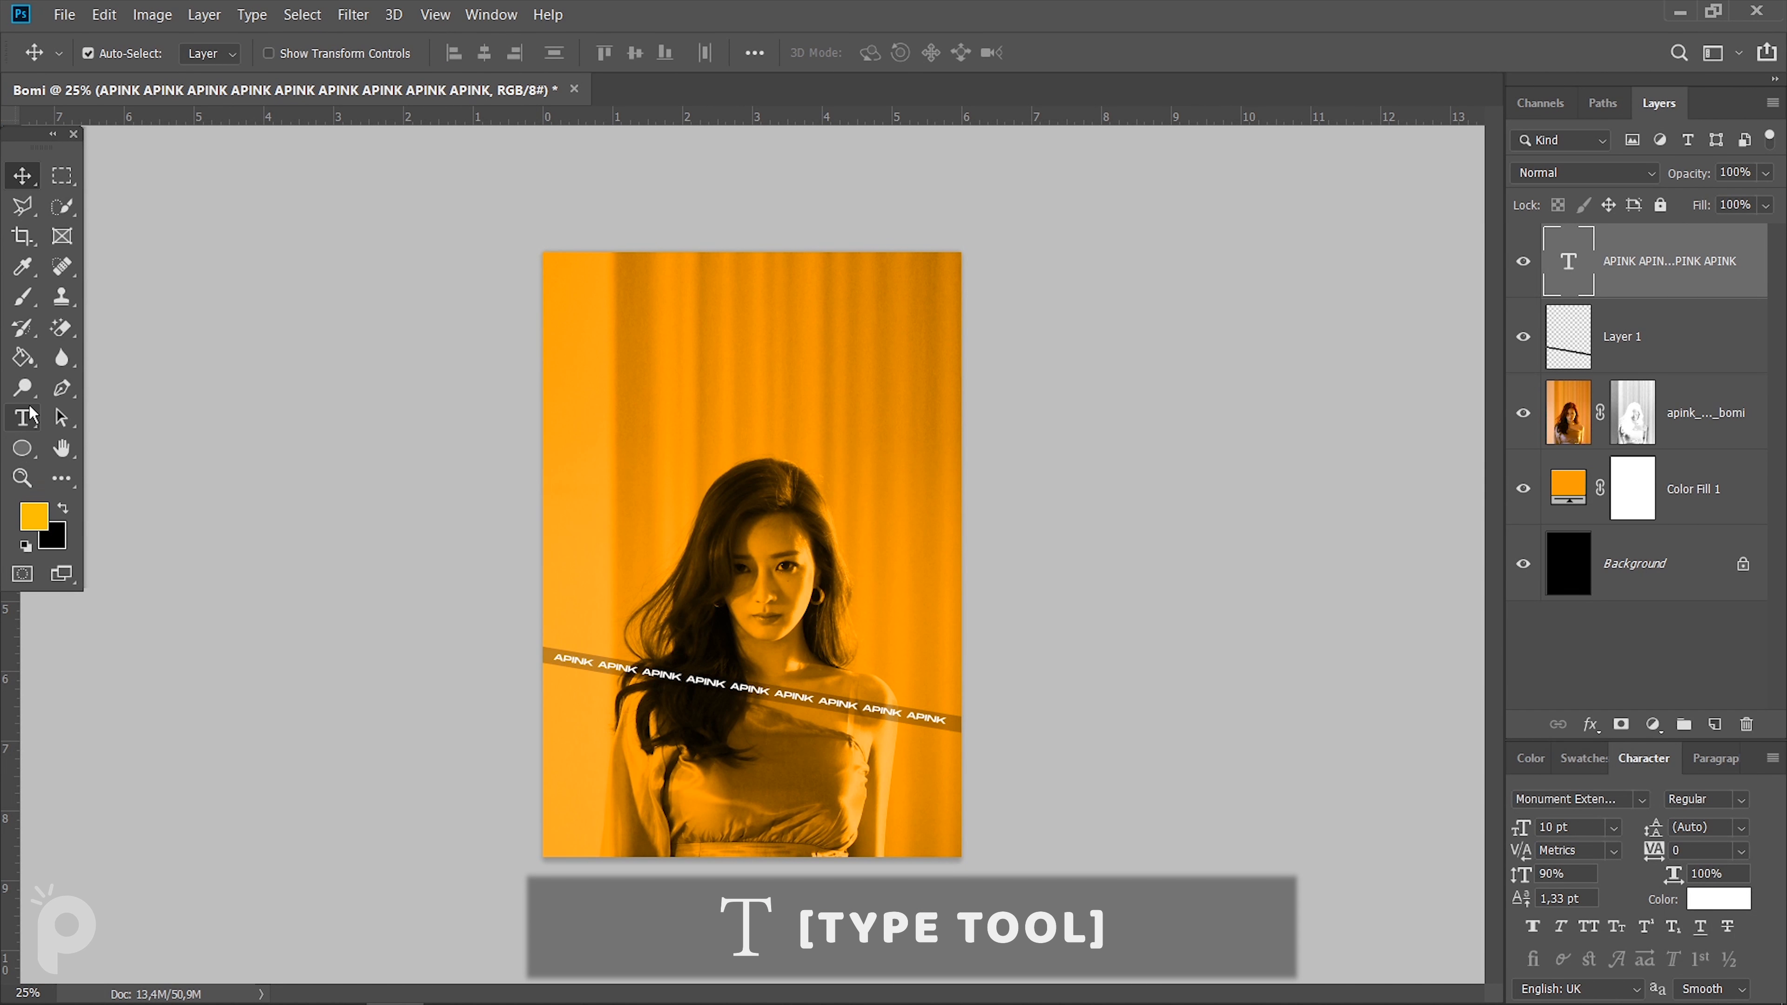
Recolour all the APINK text on the stripe dark brown with hex value 563500.
{"action": "left_click", "coordinate": [22, 418]}
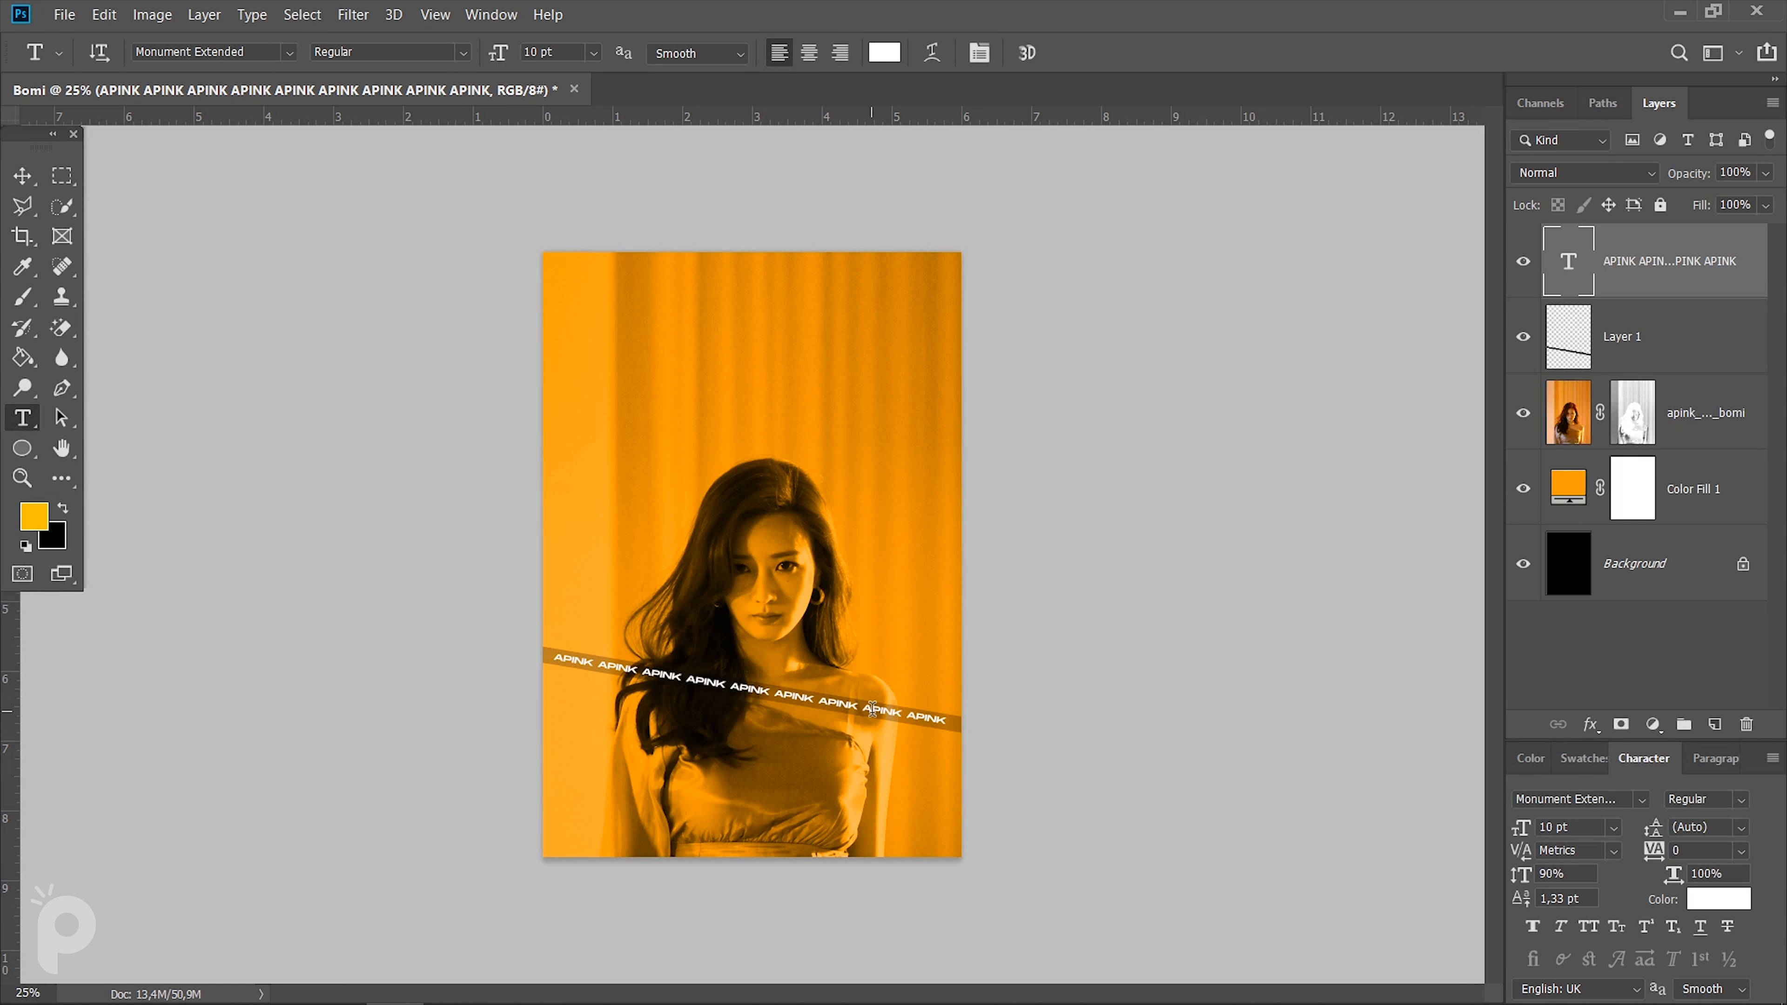
{"action": "left_click", "coordinate": [896, 706]}
{"action": "key", "text": "ctrl+a"}
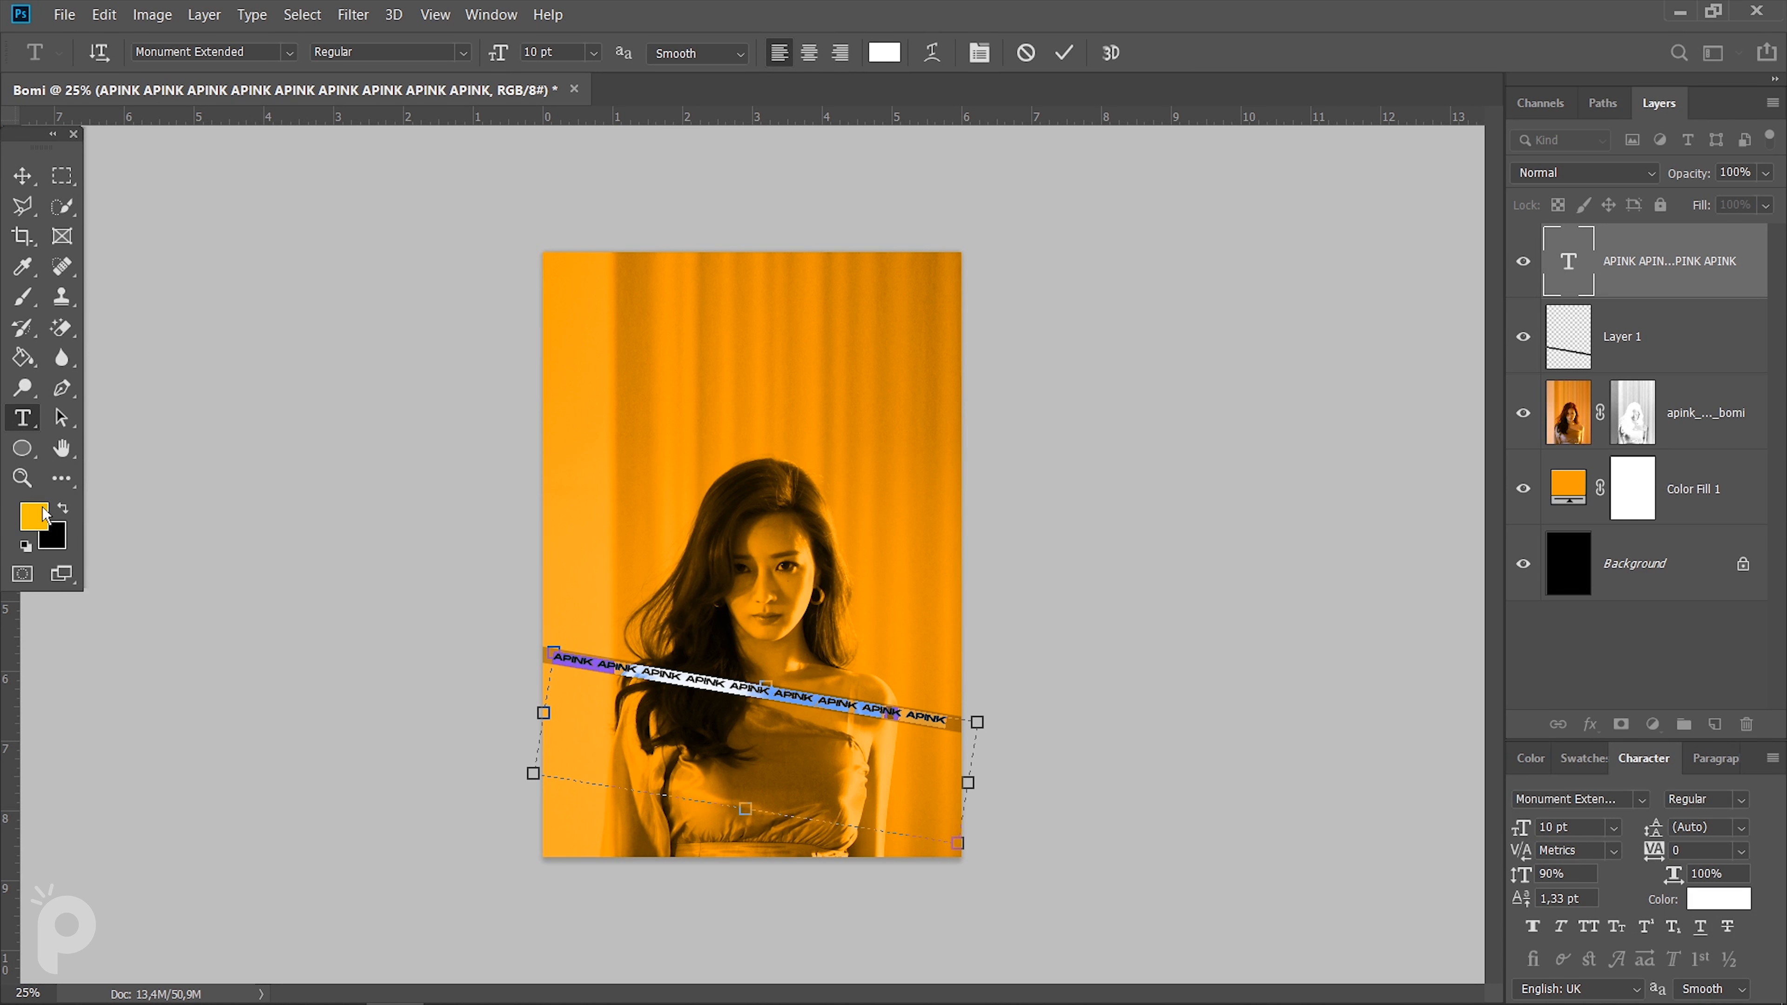
{"action": "left_click", "coordinate": [44, 513]}
{"action": "left_click", "coordinate": [1197, 804]}
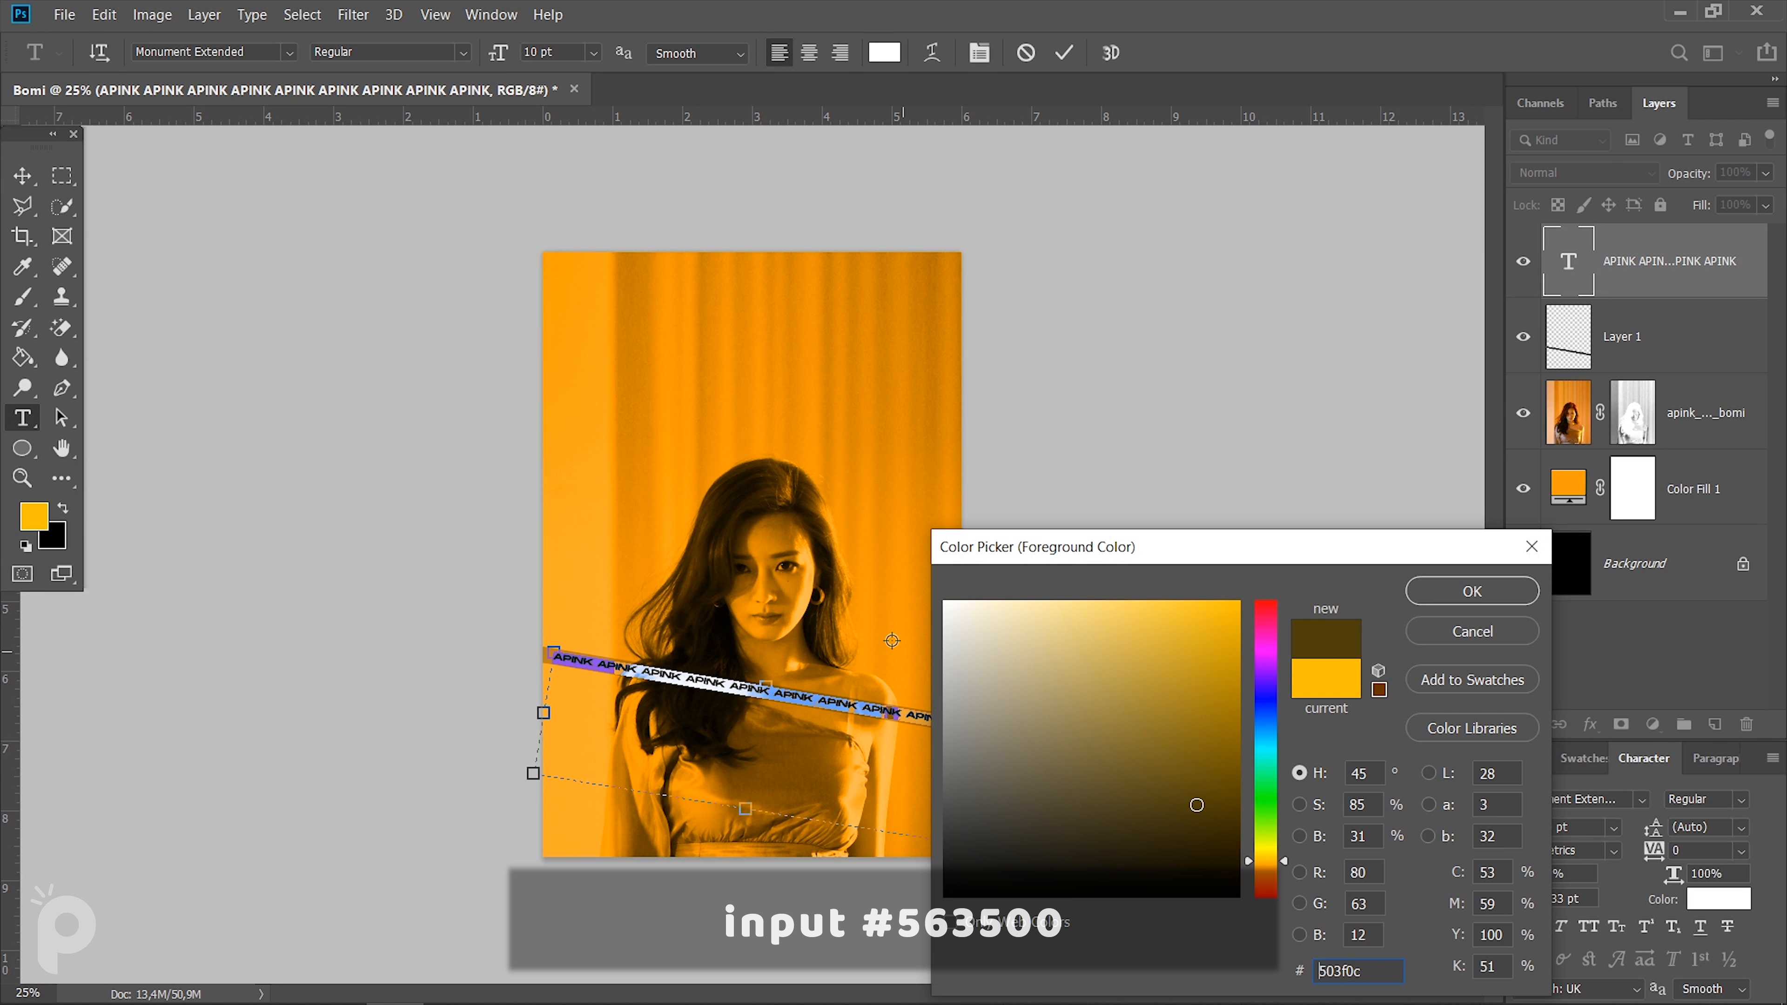
{"action": "type", "text": "563500"}
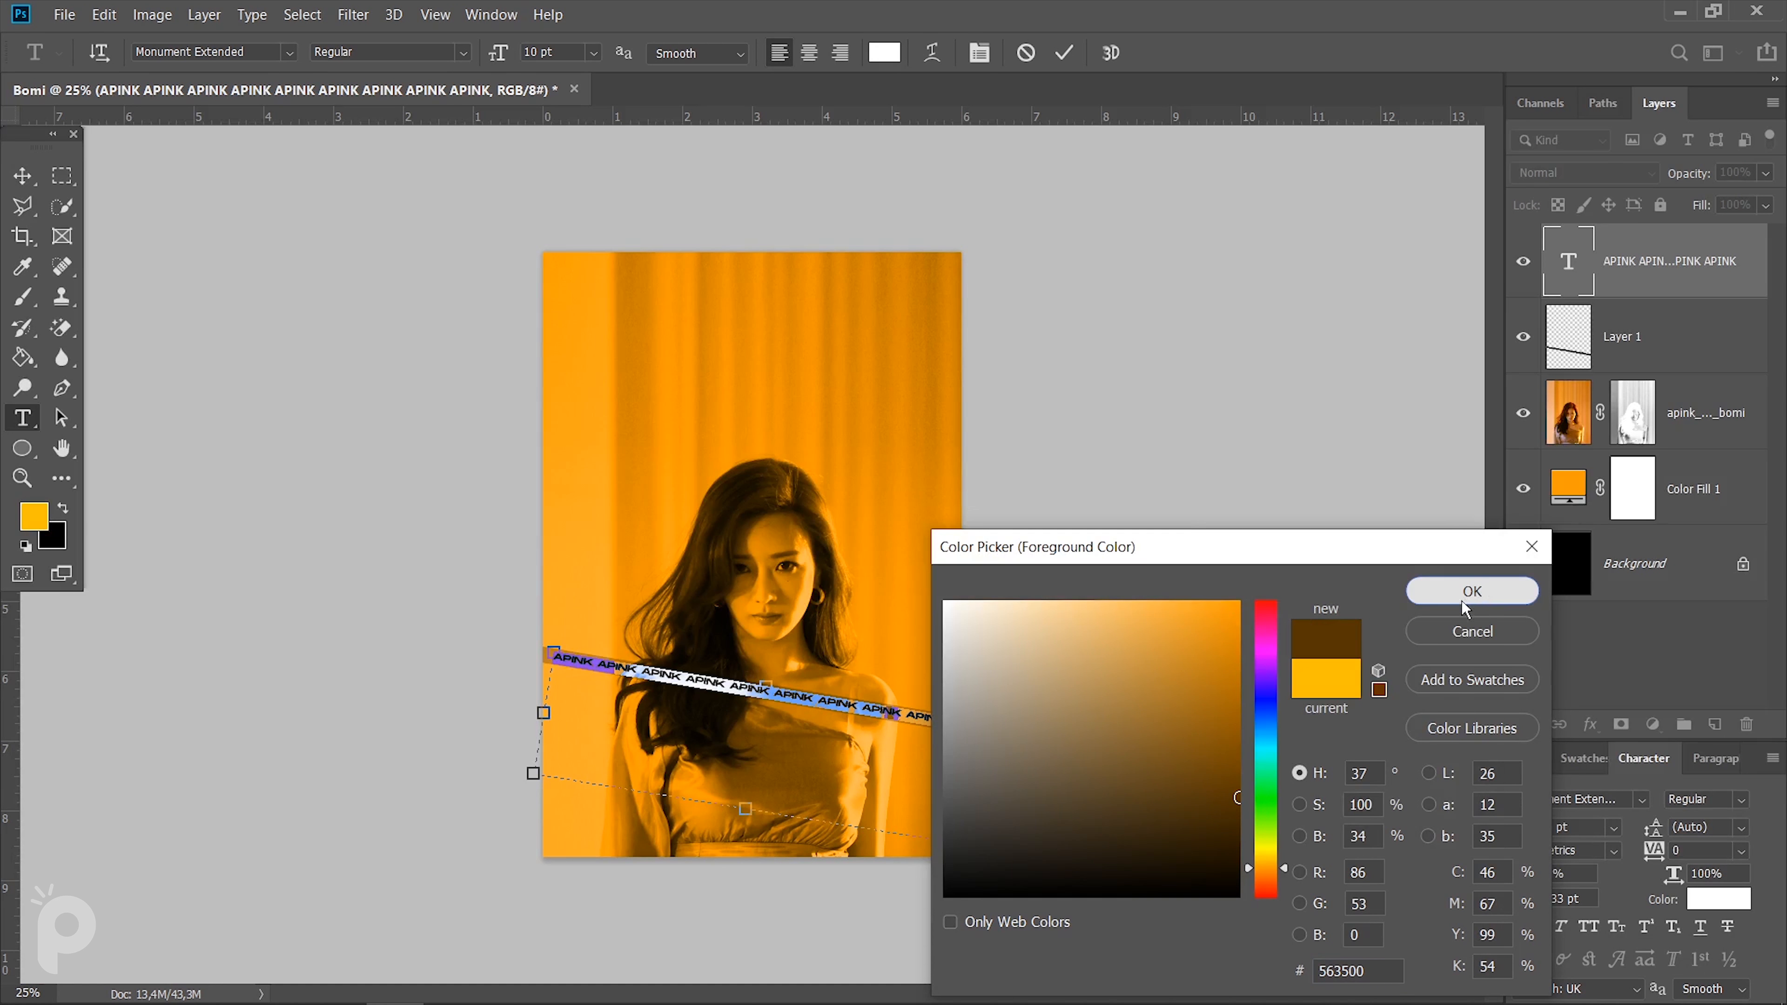
{"action": "left_click", "coordinate": [1472, 591]}
{"action": "left_click", "coordinate": [22, 176]}
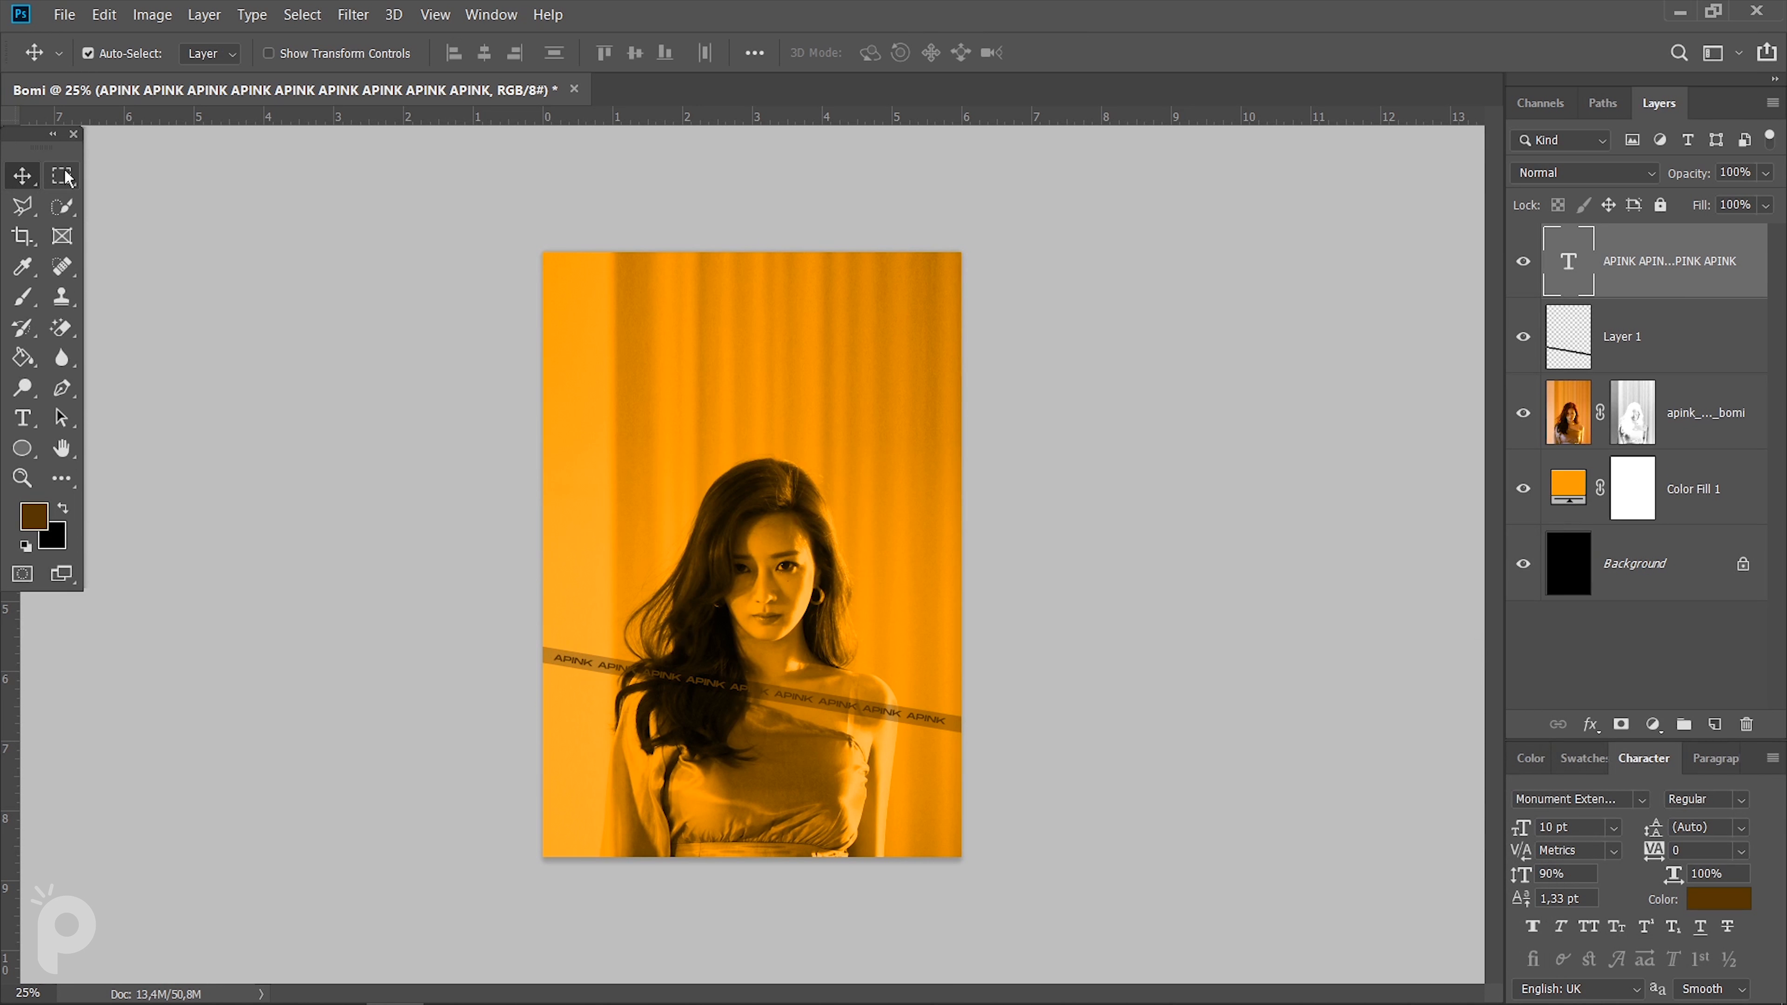
{"action": "key", "text": "ctrl+plus"}
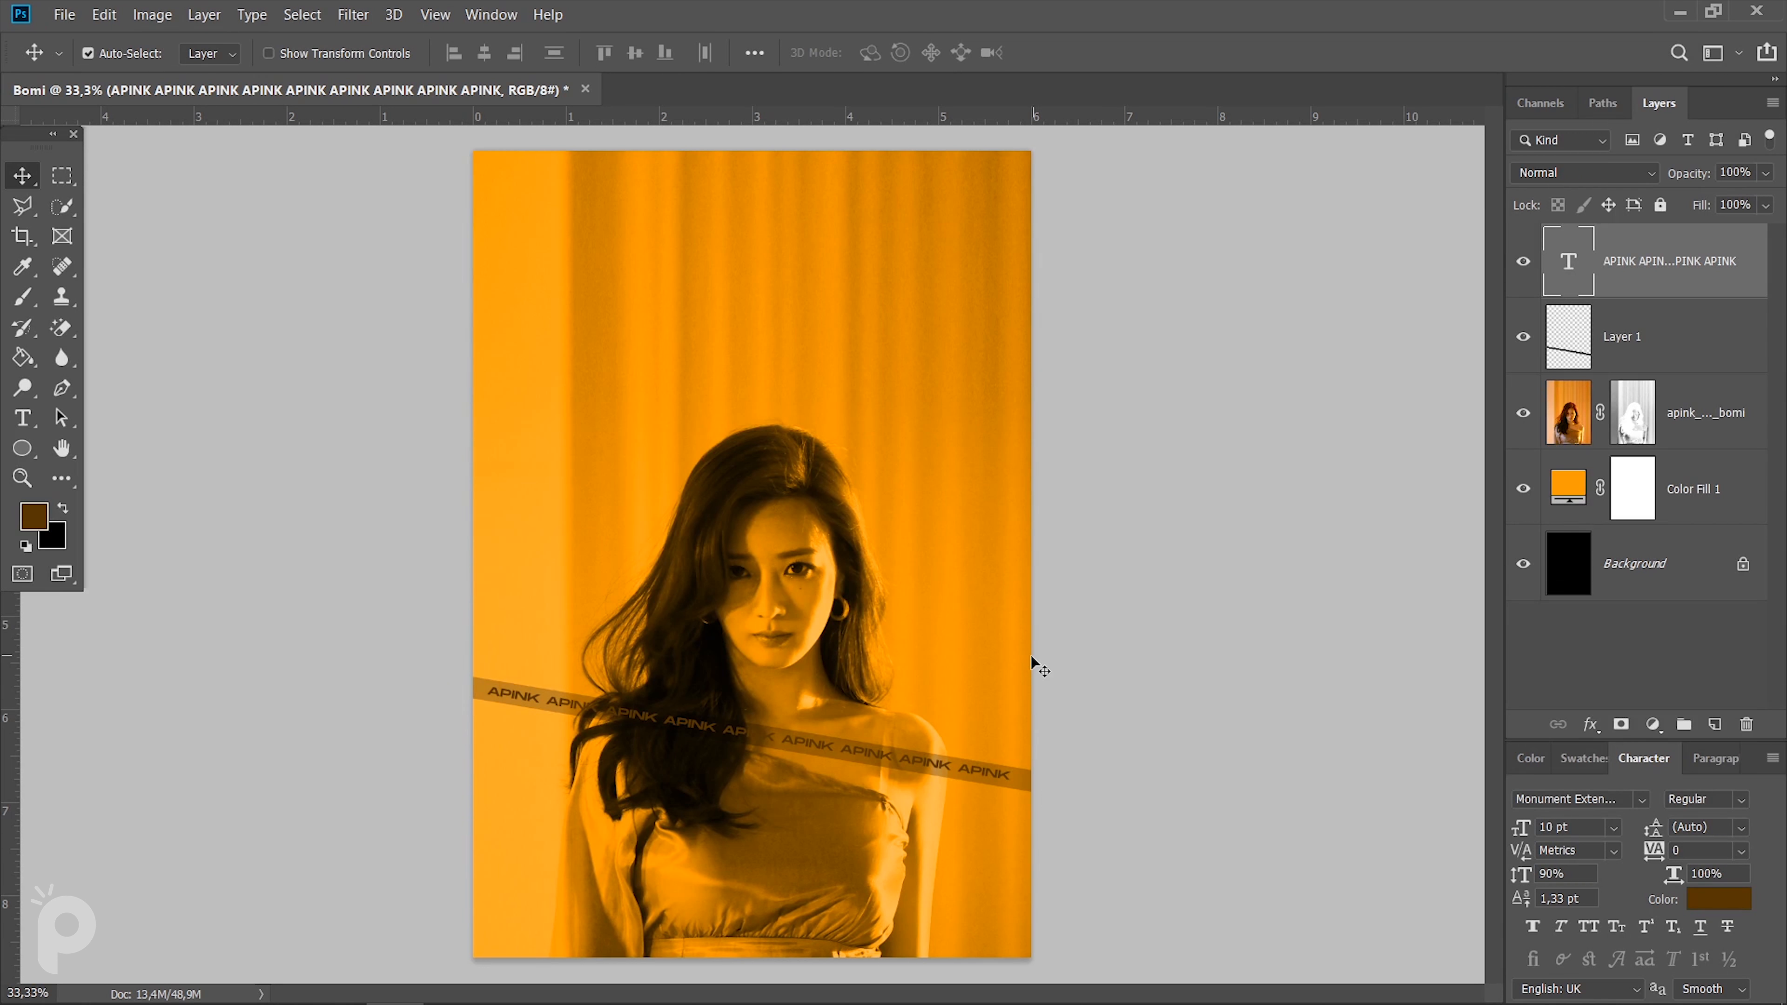
{"action": "key", "text": "ctrl+minus"}
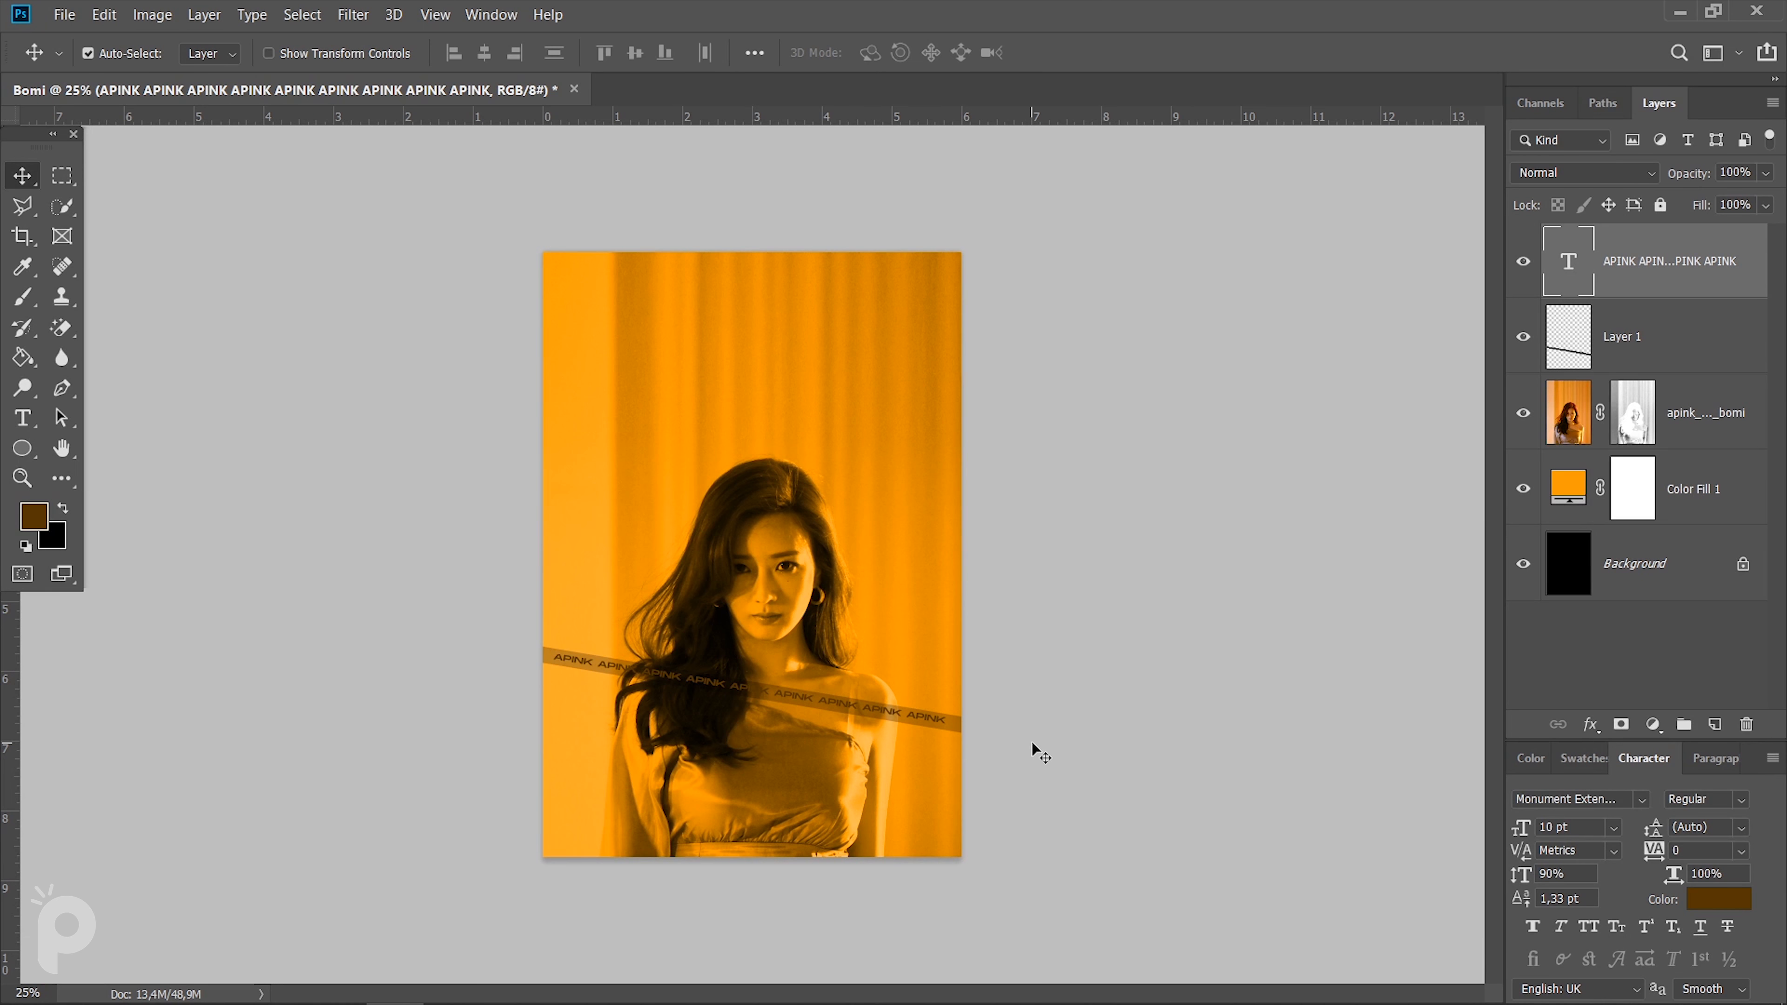
Duplicate the masked photo layer, flattening the copy as a merged group, and set its blend mode to Luminosity.
{"action": "left_click", "coordinate": [1657, 416]}
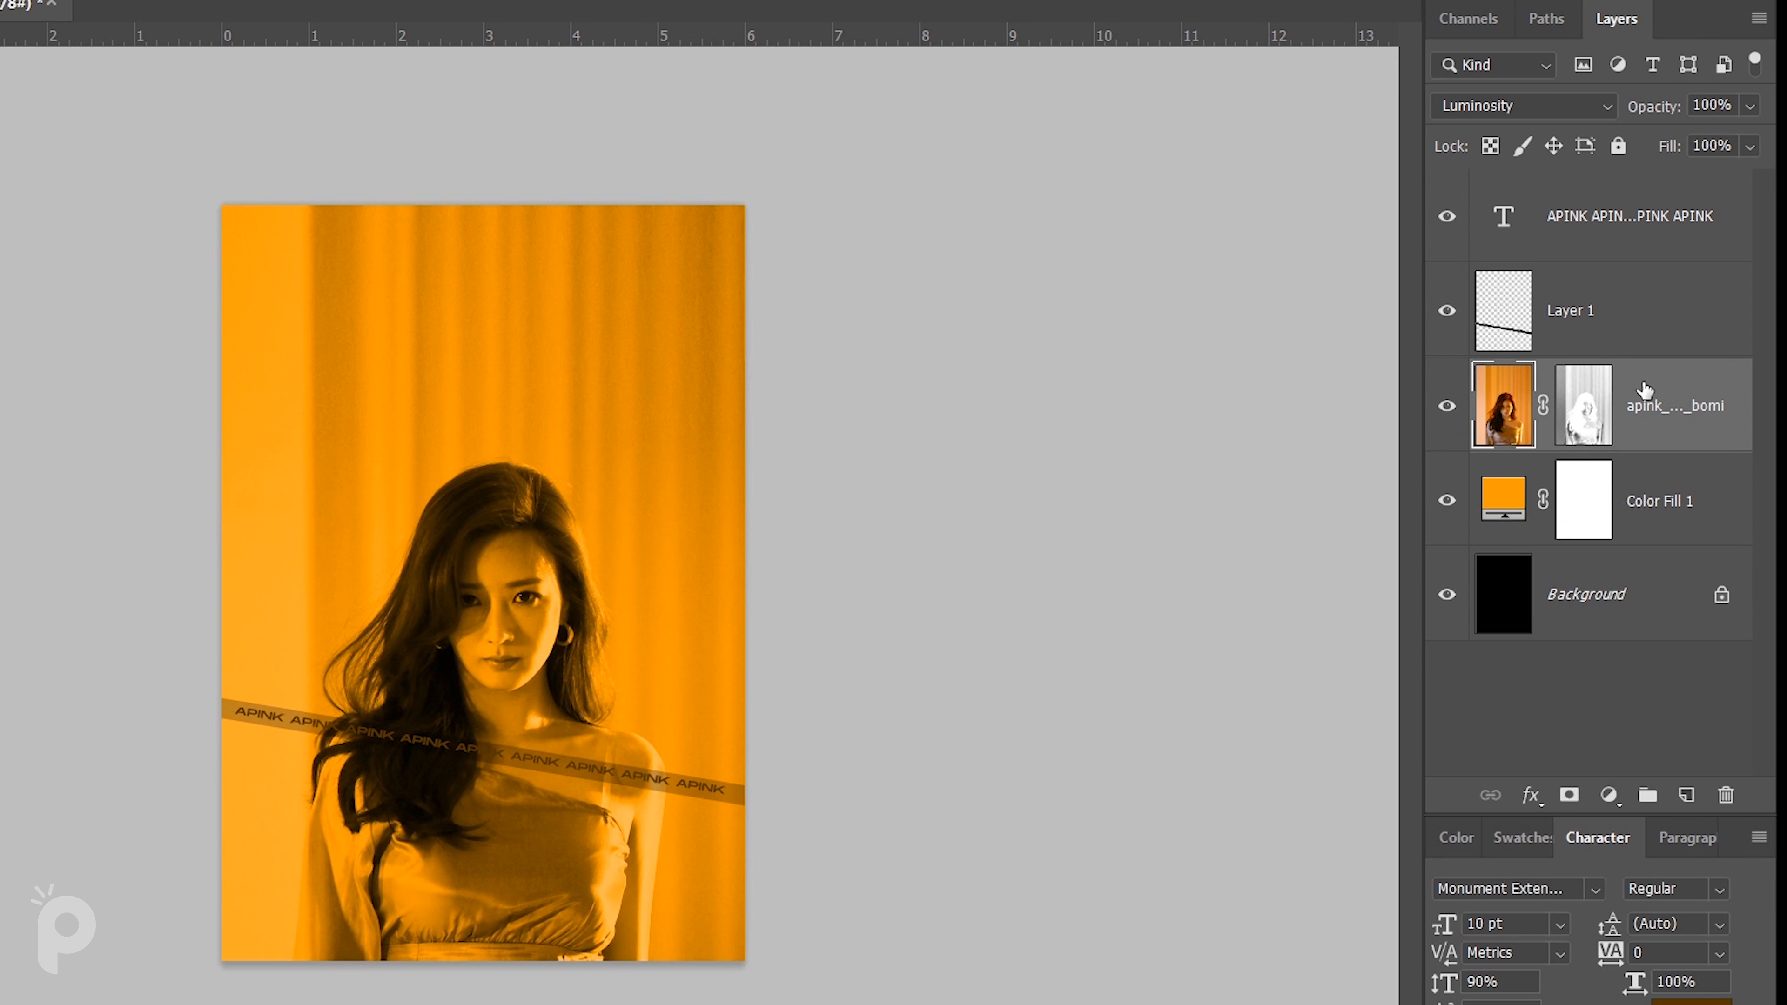
{"action": "key", "text": "ctrl+j"}
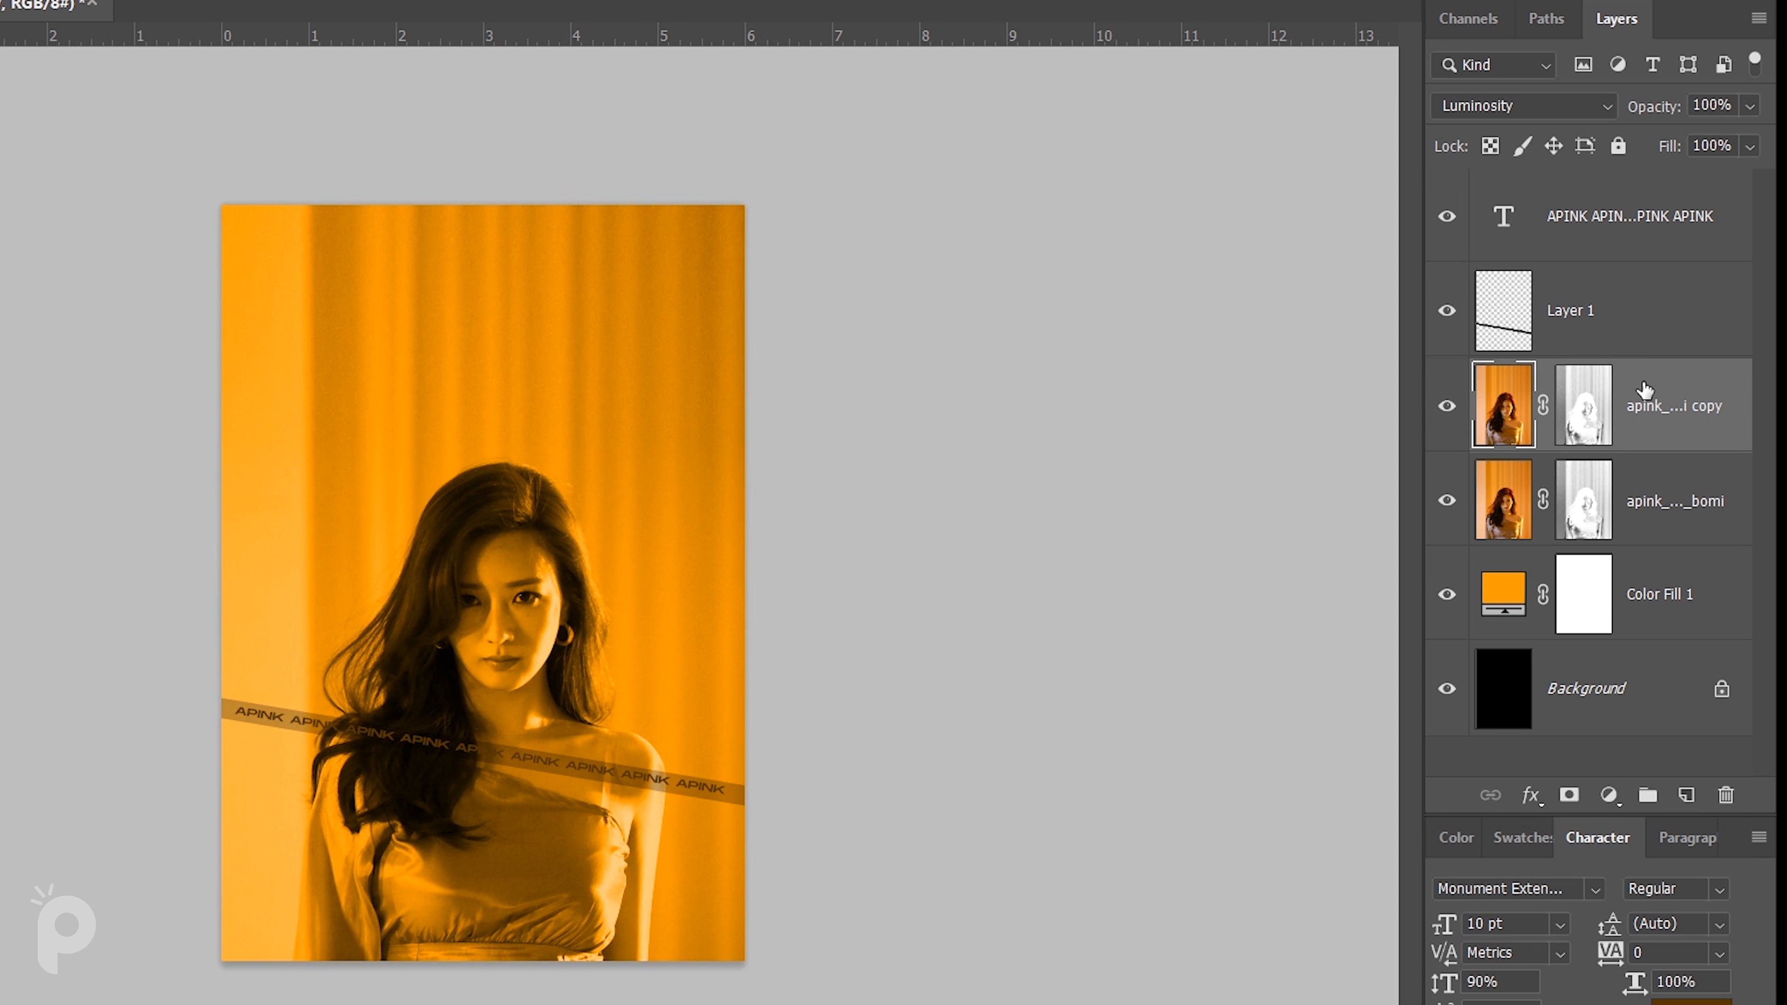
{"action": "key", "text": "ctrl+g"}
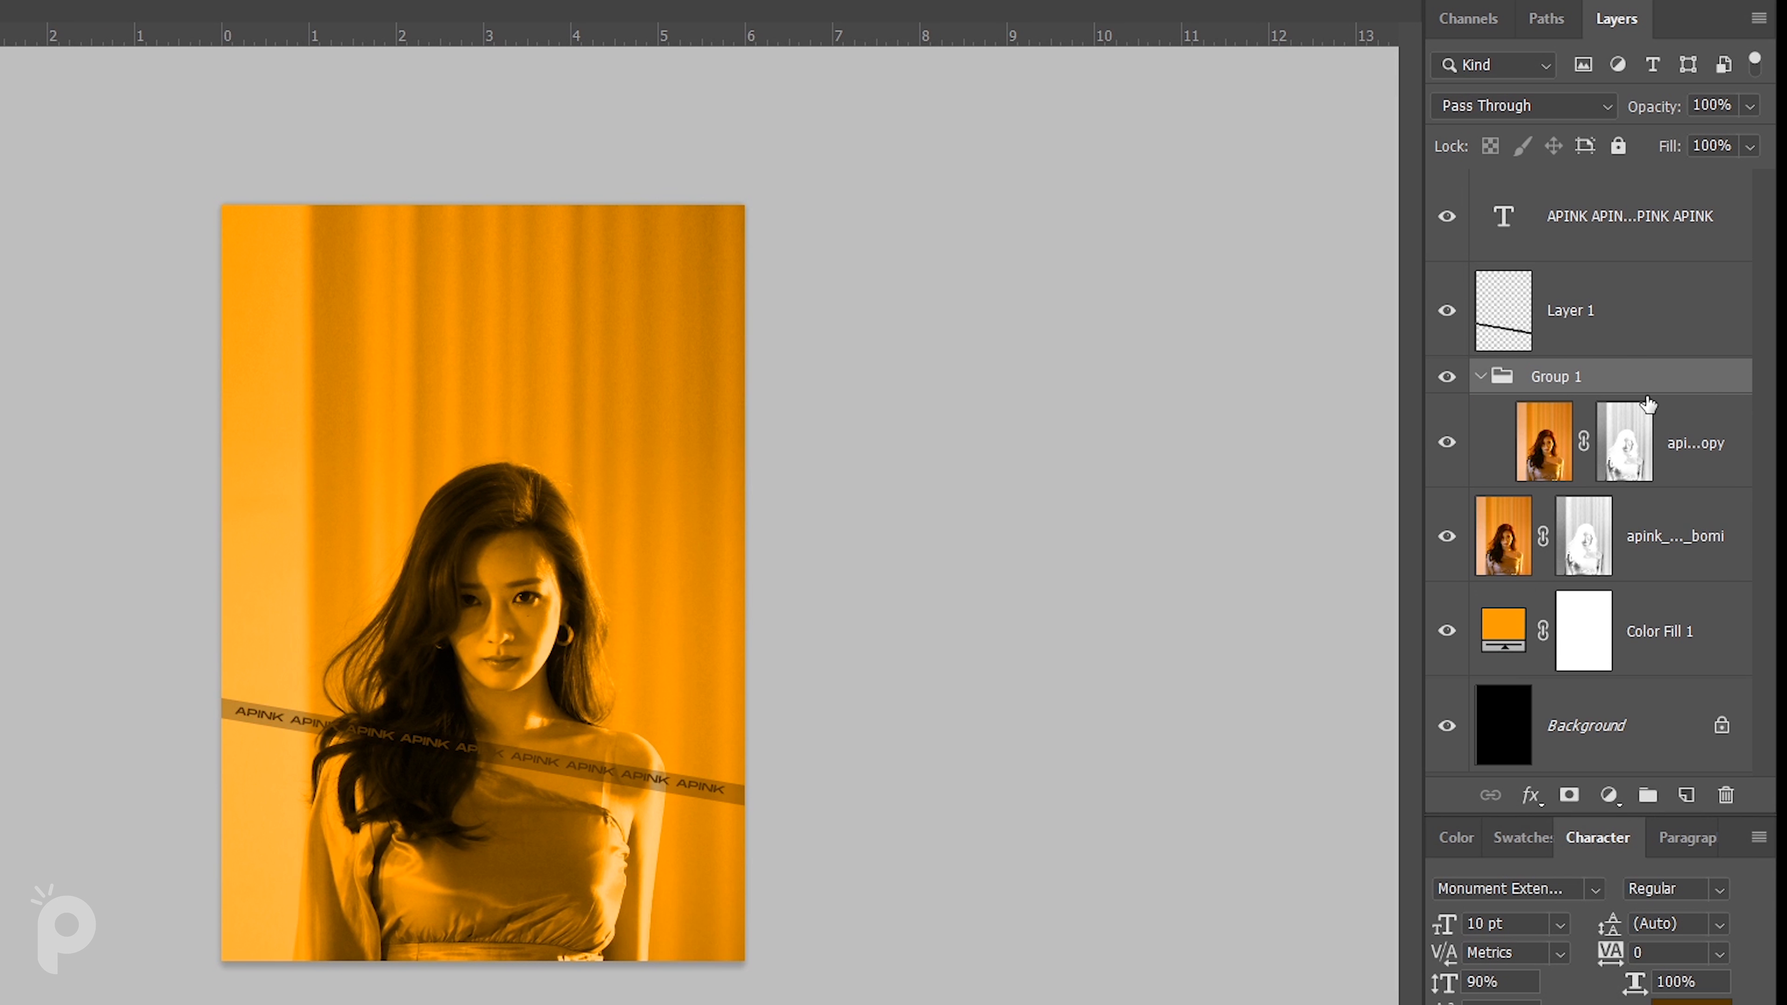
{"action": "key", "text": "ctrl+e"}
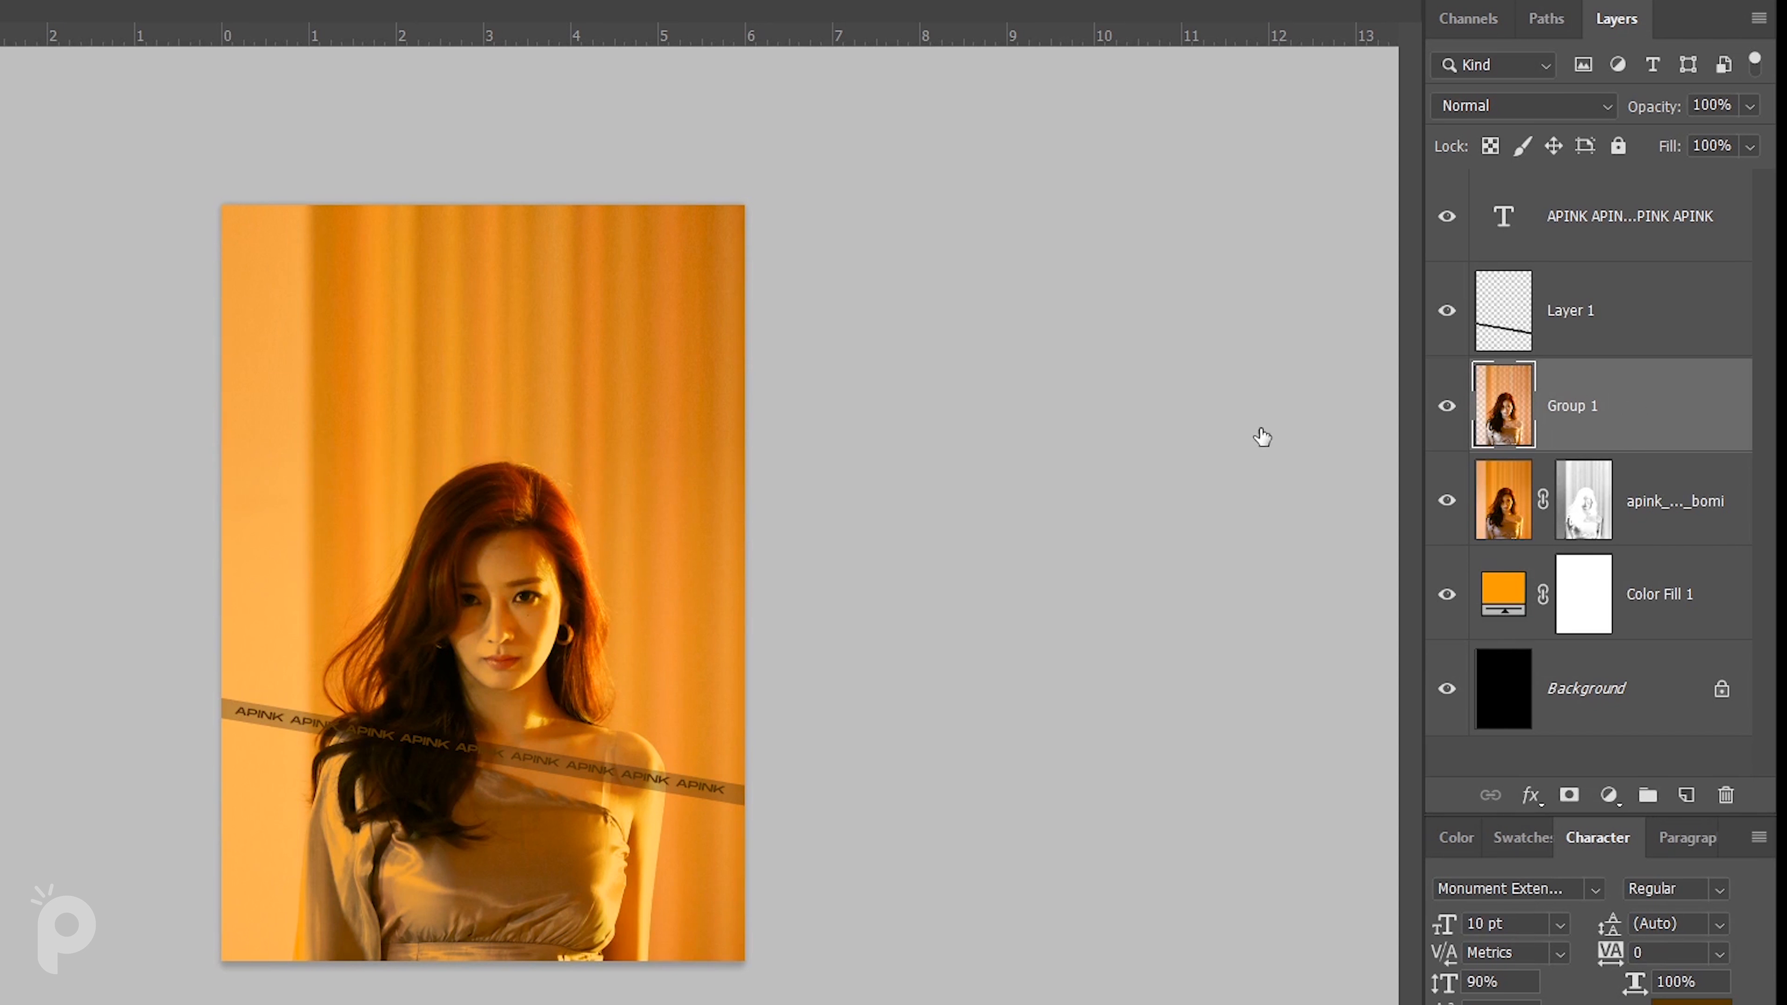
{"action": "left_click", "coordinate": [1474, 106]}
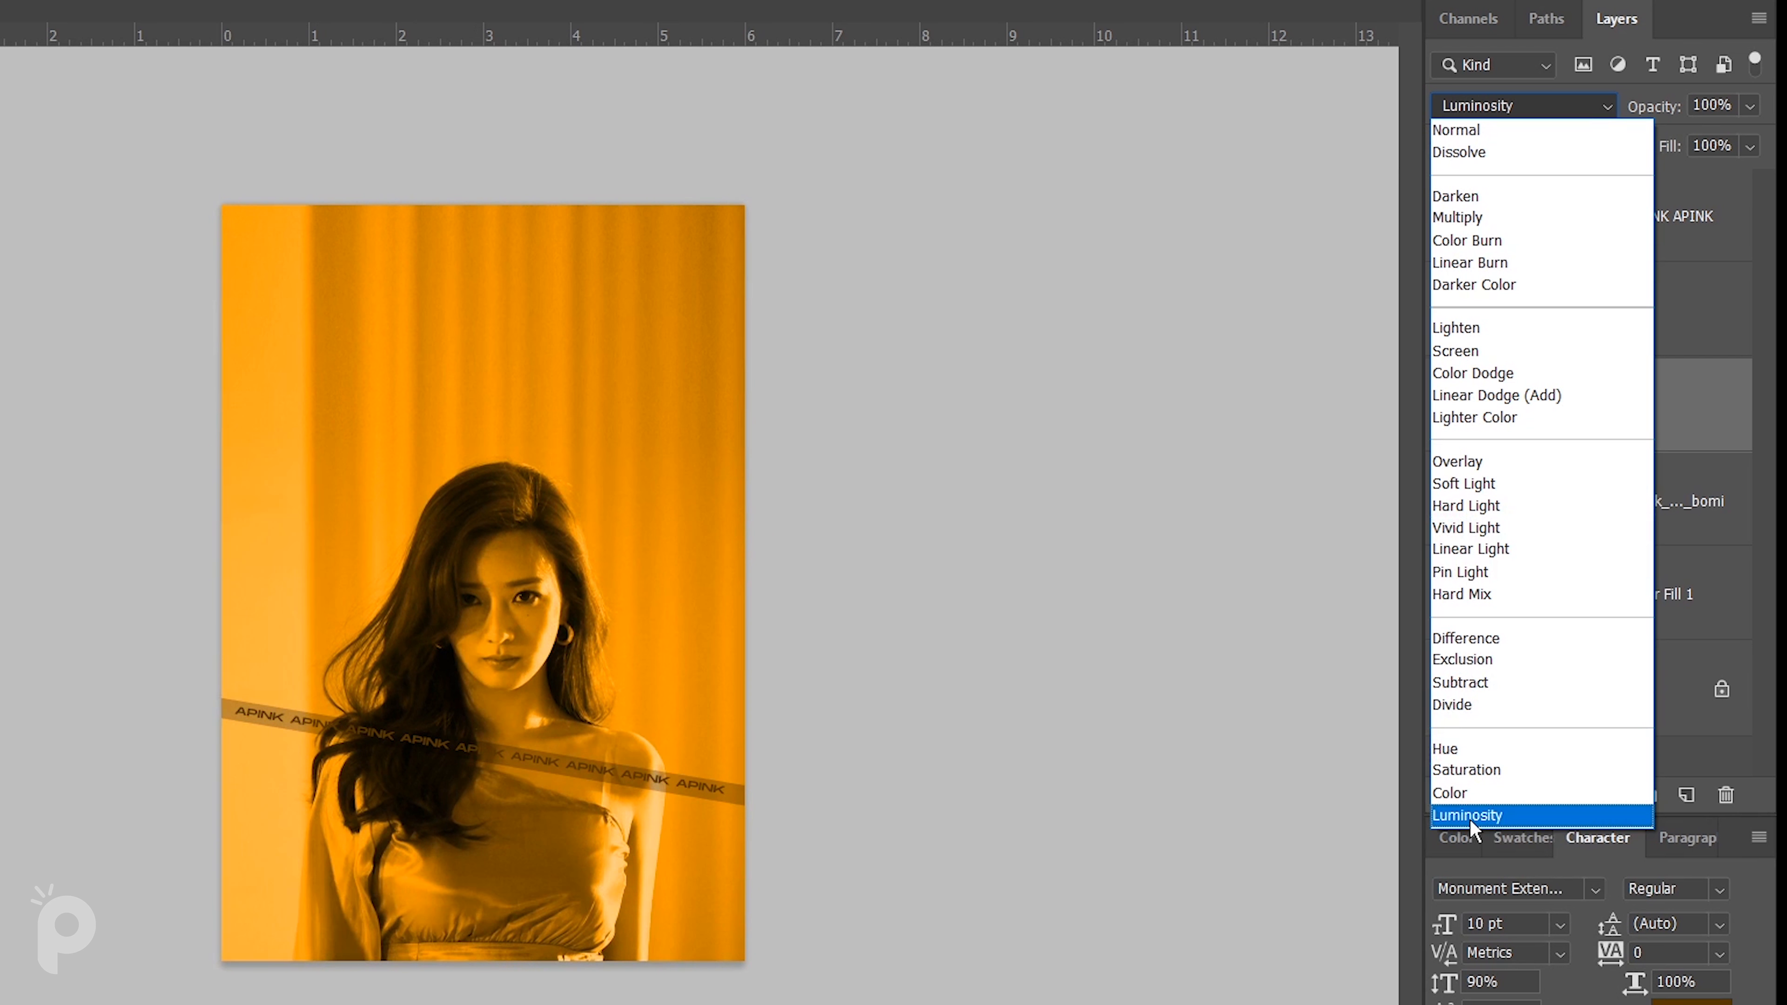
{"action": "left_click", "coordinate": [1474, 816]}
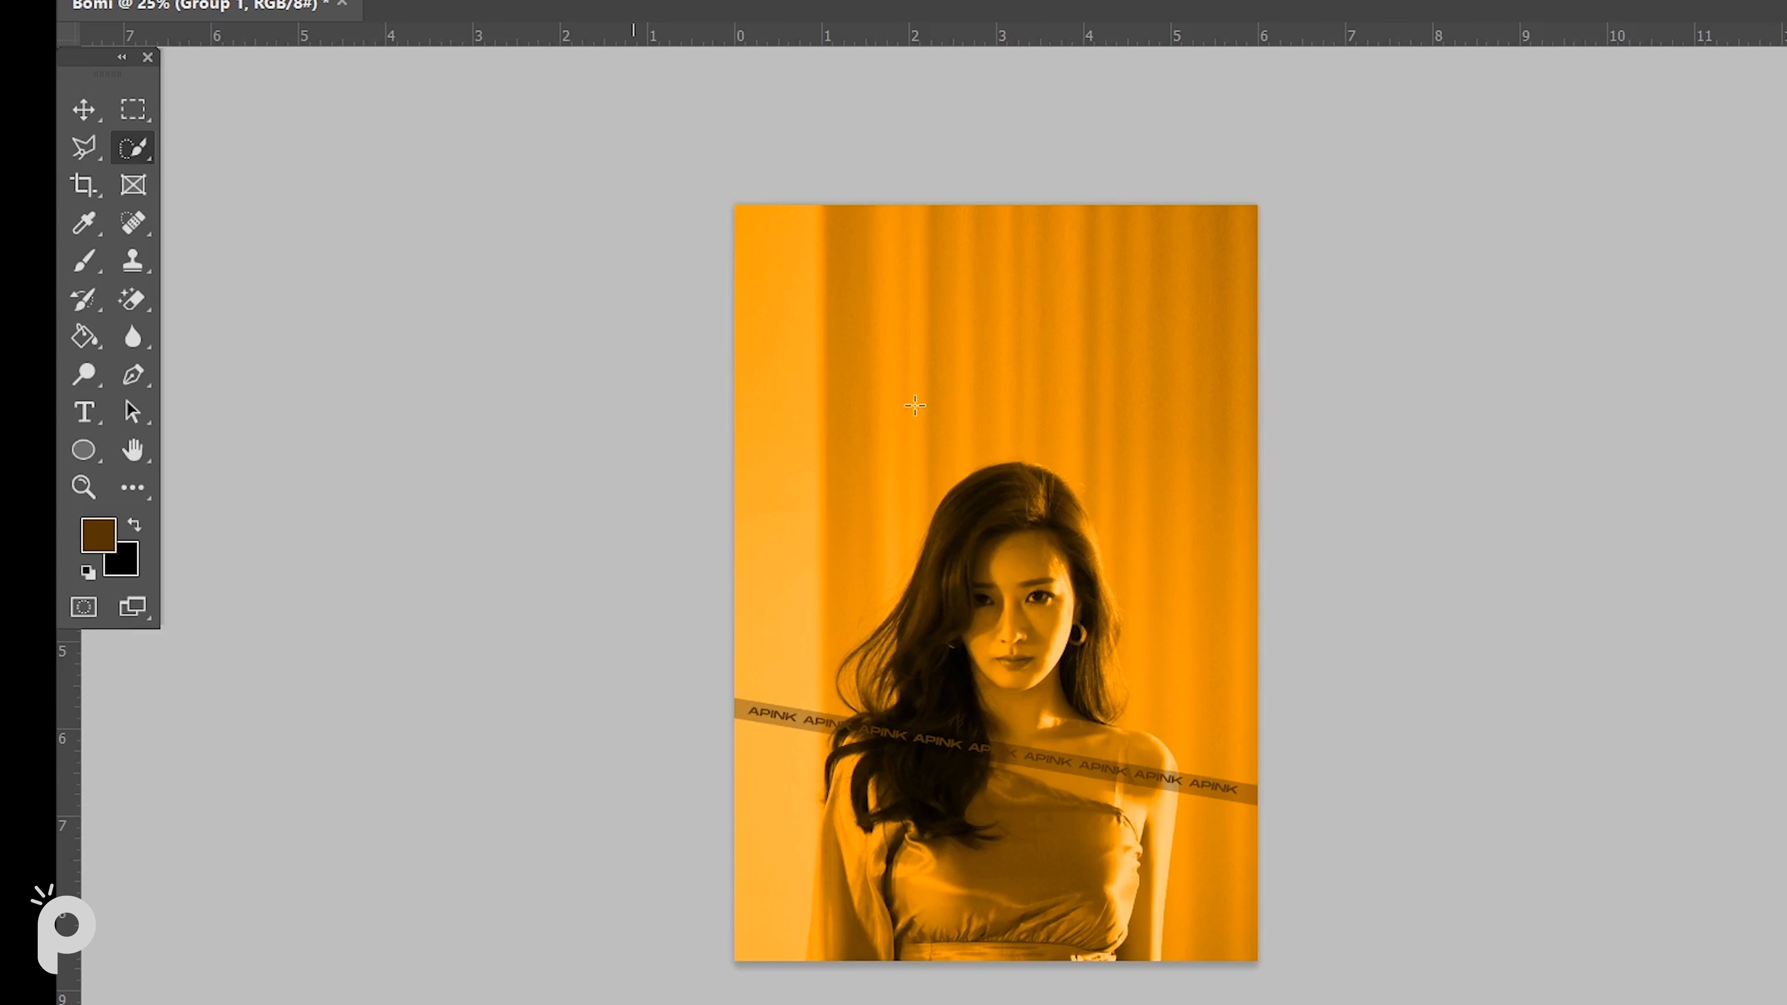
Make a quick selection of the woman's figure and hide her from the Group 1 layer with an inverted layer mask.
{"action": "mouse_move", "coordinate": [998, 599]}
{"action": "left_mouse_down"}
{"action": "mouse_move", "coordinate": [1011, 651]}
{"action": "mouse_move", "coordinate": [965, 550]}
{"action": "mouse_move", "coordinate": [930, 662]}
{"action": "mouse_move", "coordinate": [961, 578]}
{"action": "mouse_move", "coordinate": [994, 680]}
{"action": "mouse_move", "coordinate": [996, 648]}
{"action": "mouse_move", "coordinate": [1028, 756]}
{"action": "left_mouse_up"}
{"action": "mouse_move", "coordinate": [972, 870]}
{"action": "left_mouse_down"}
{"action": "mouse_move", "coordinate": [897, 881]}
{"action": "mouse_move", "coordinate": [889, 850]}
{"action": "mouse_move", "coordinate": [857, 932]}
{"action": "mouse_move", "coordinate": [877, 854]}
{"action": "mouse_move", "coordinate": [819, 973]}
{"action": "mouse_move", "coordinate": [861, 906]}
{"action": "mouse_move", "coordinate": [1121, 950]}
{"action": "left_mouse_up"}
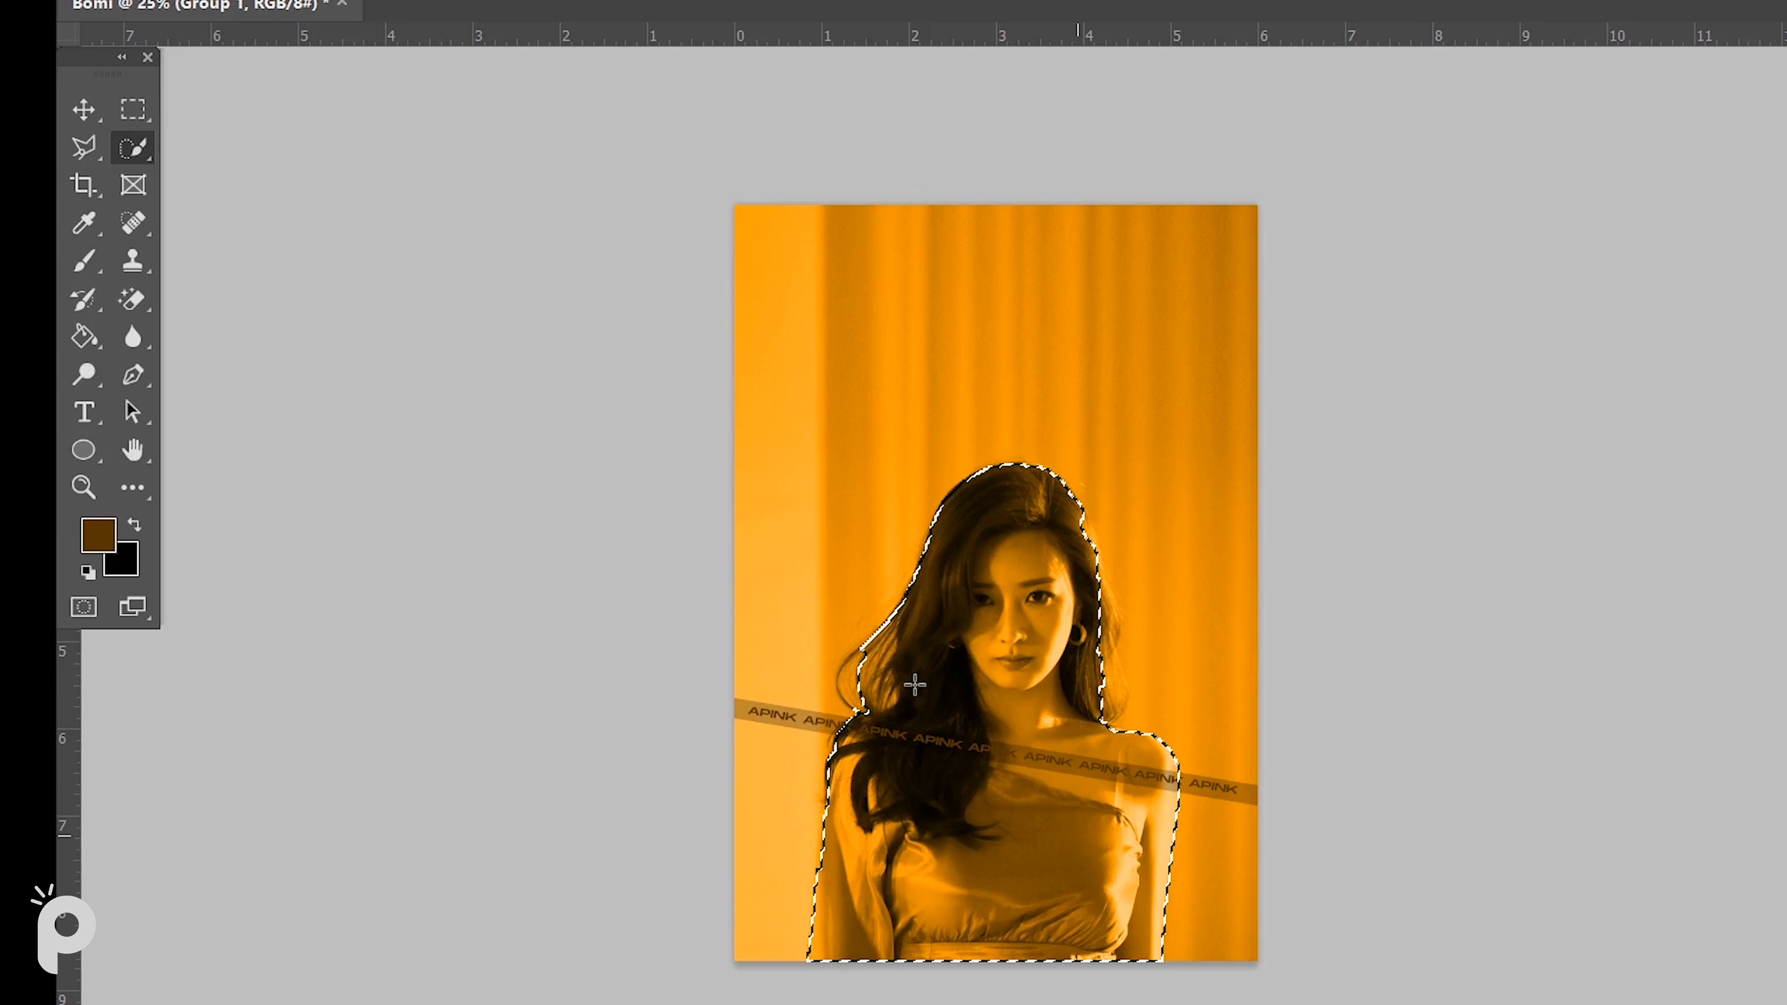
{"action": "left_click", "coordinate": [858, 684]}
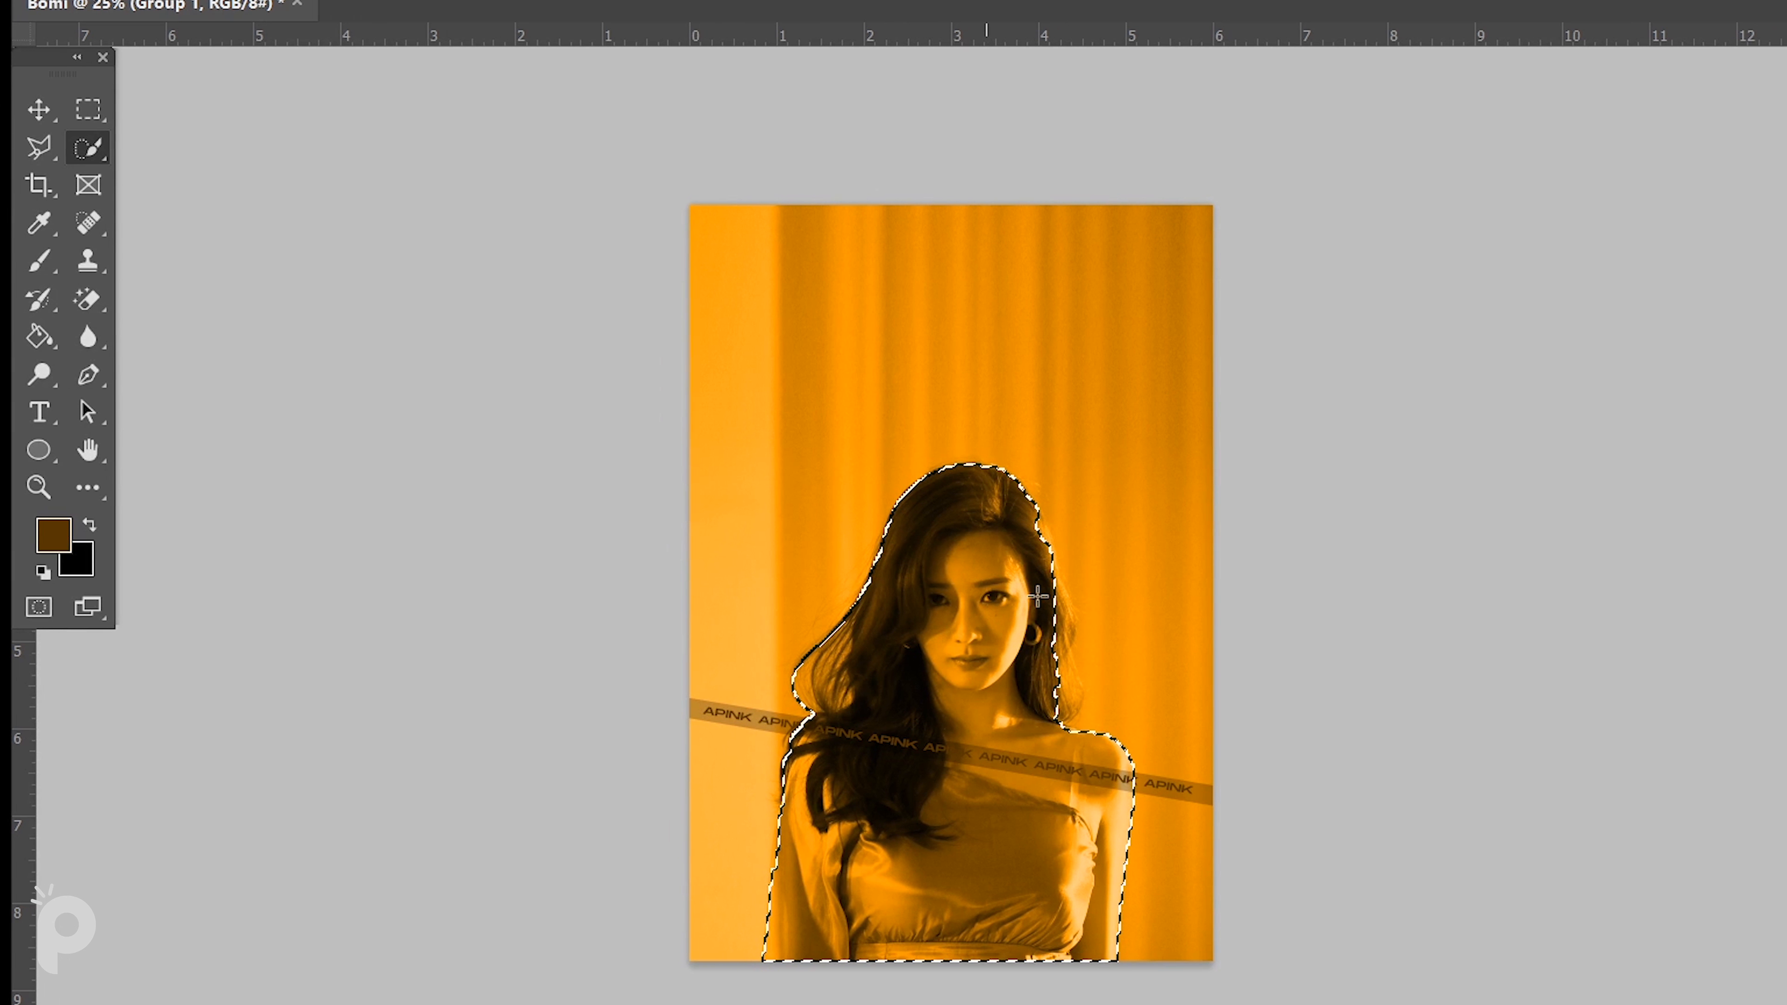
{"action": "left_click", "coordinate": [839, 673]}
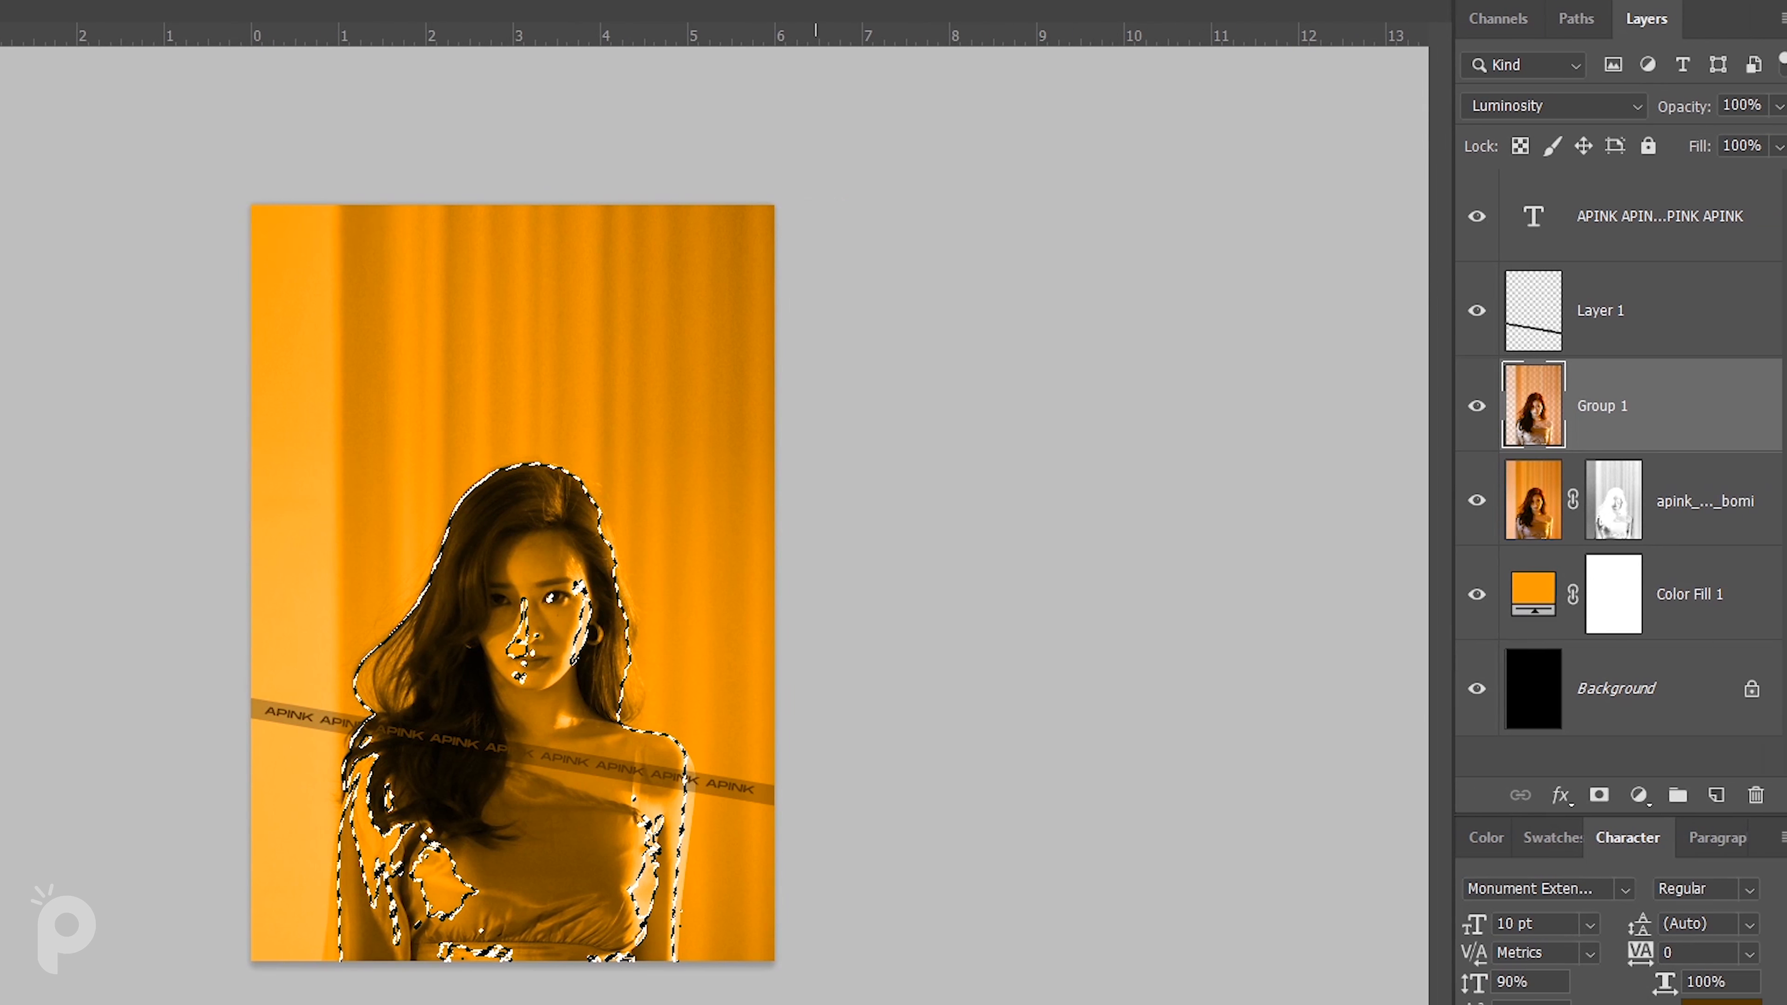
{"action": "left_click", "coordinate": [1576, 796]}
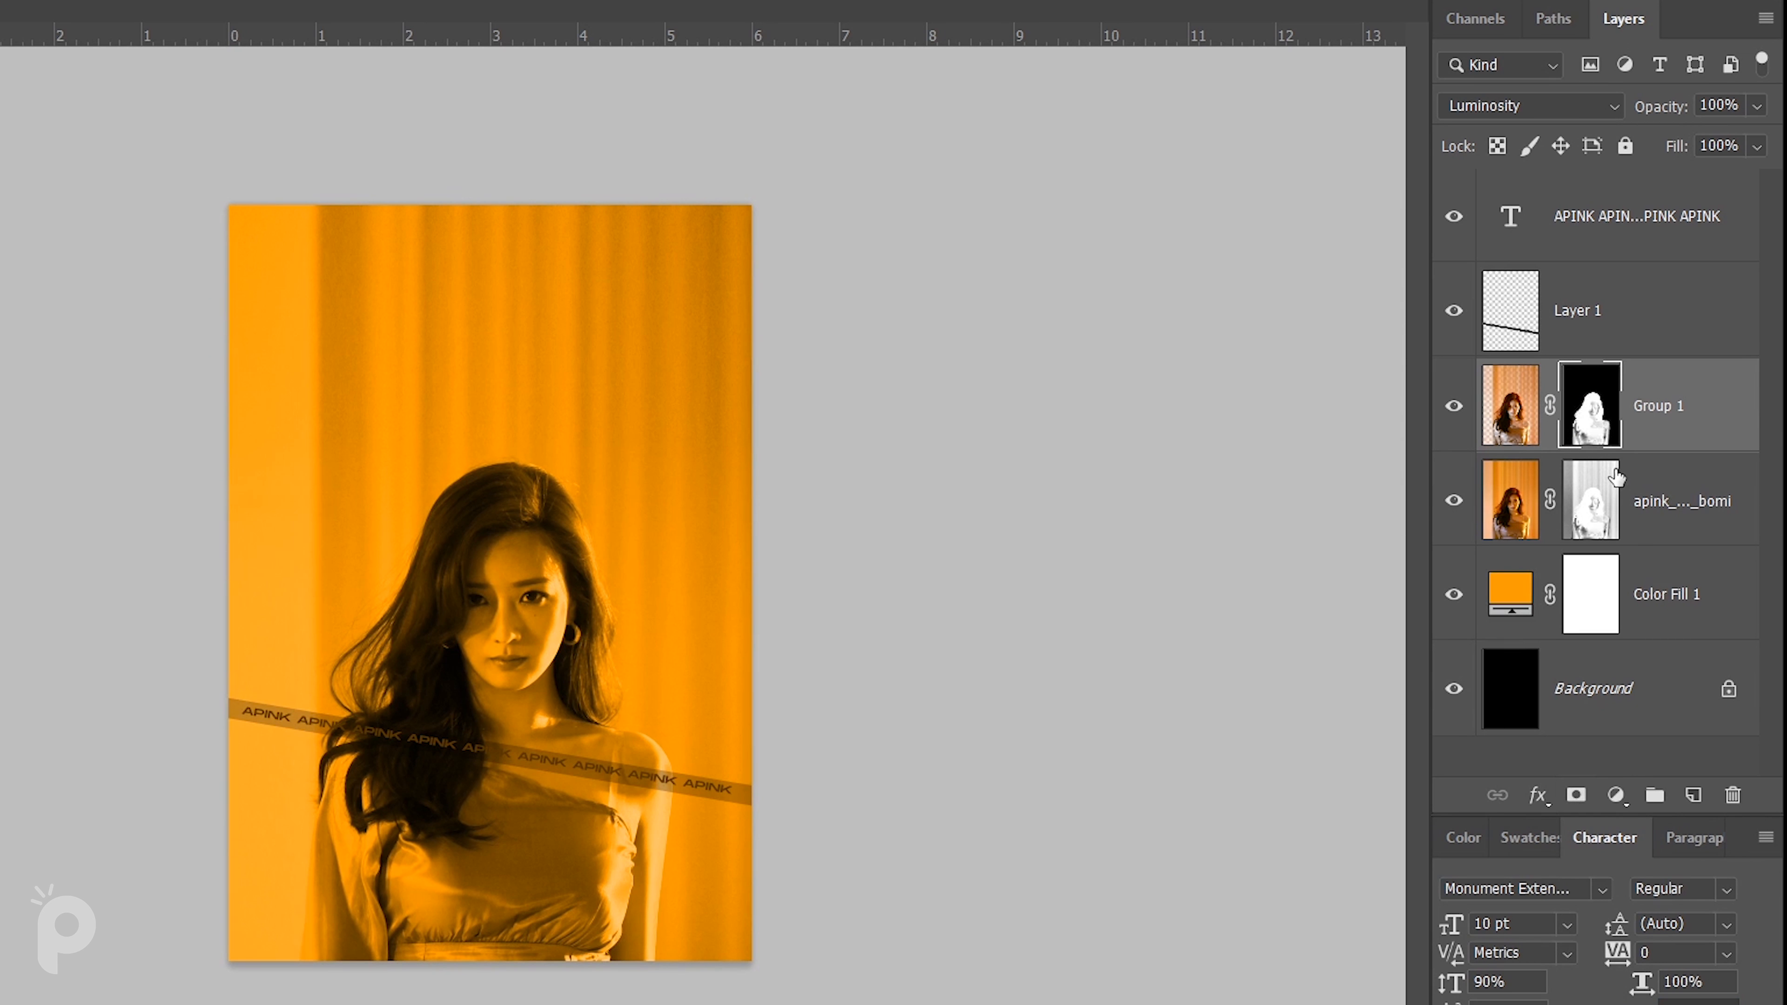
{"action": "key", "text": "ctrl+i"}
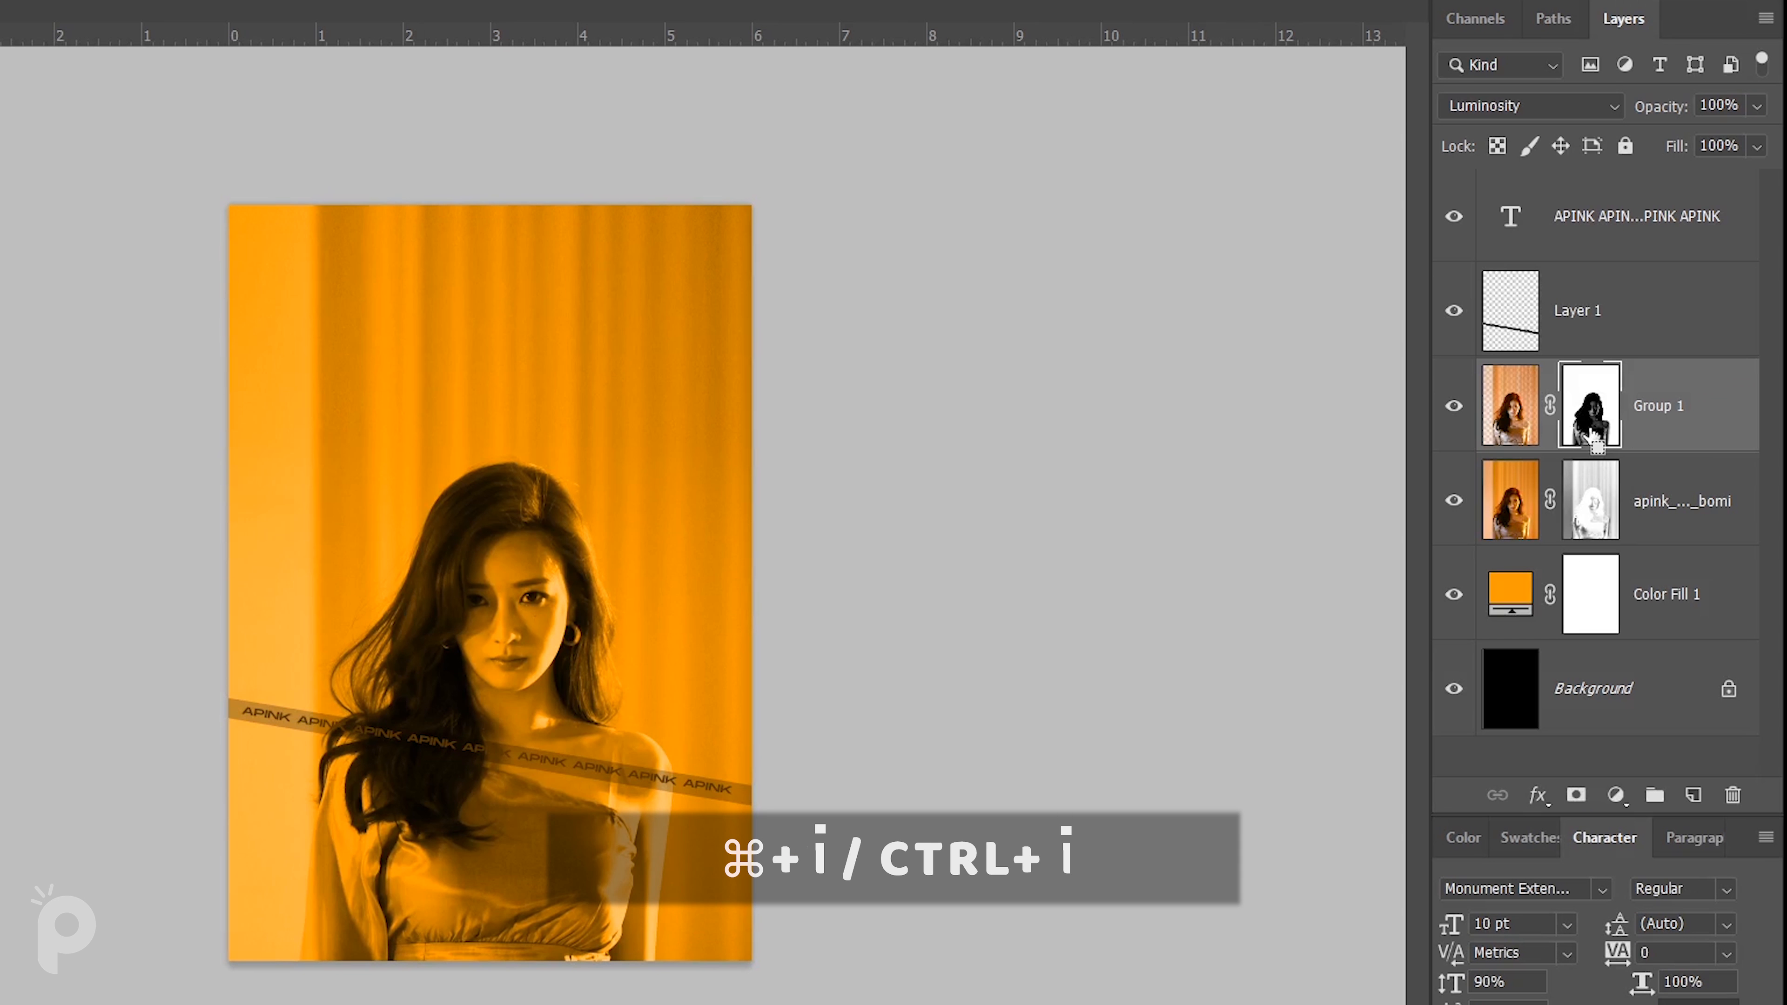
Clip the diagonal stripe layer to the Group 1 layer with a clipping mask.
{"action": "left_click", "coordinate": [1615, 315]}
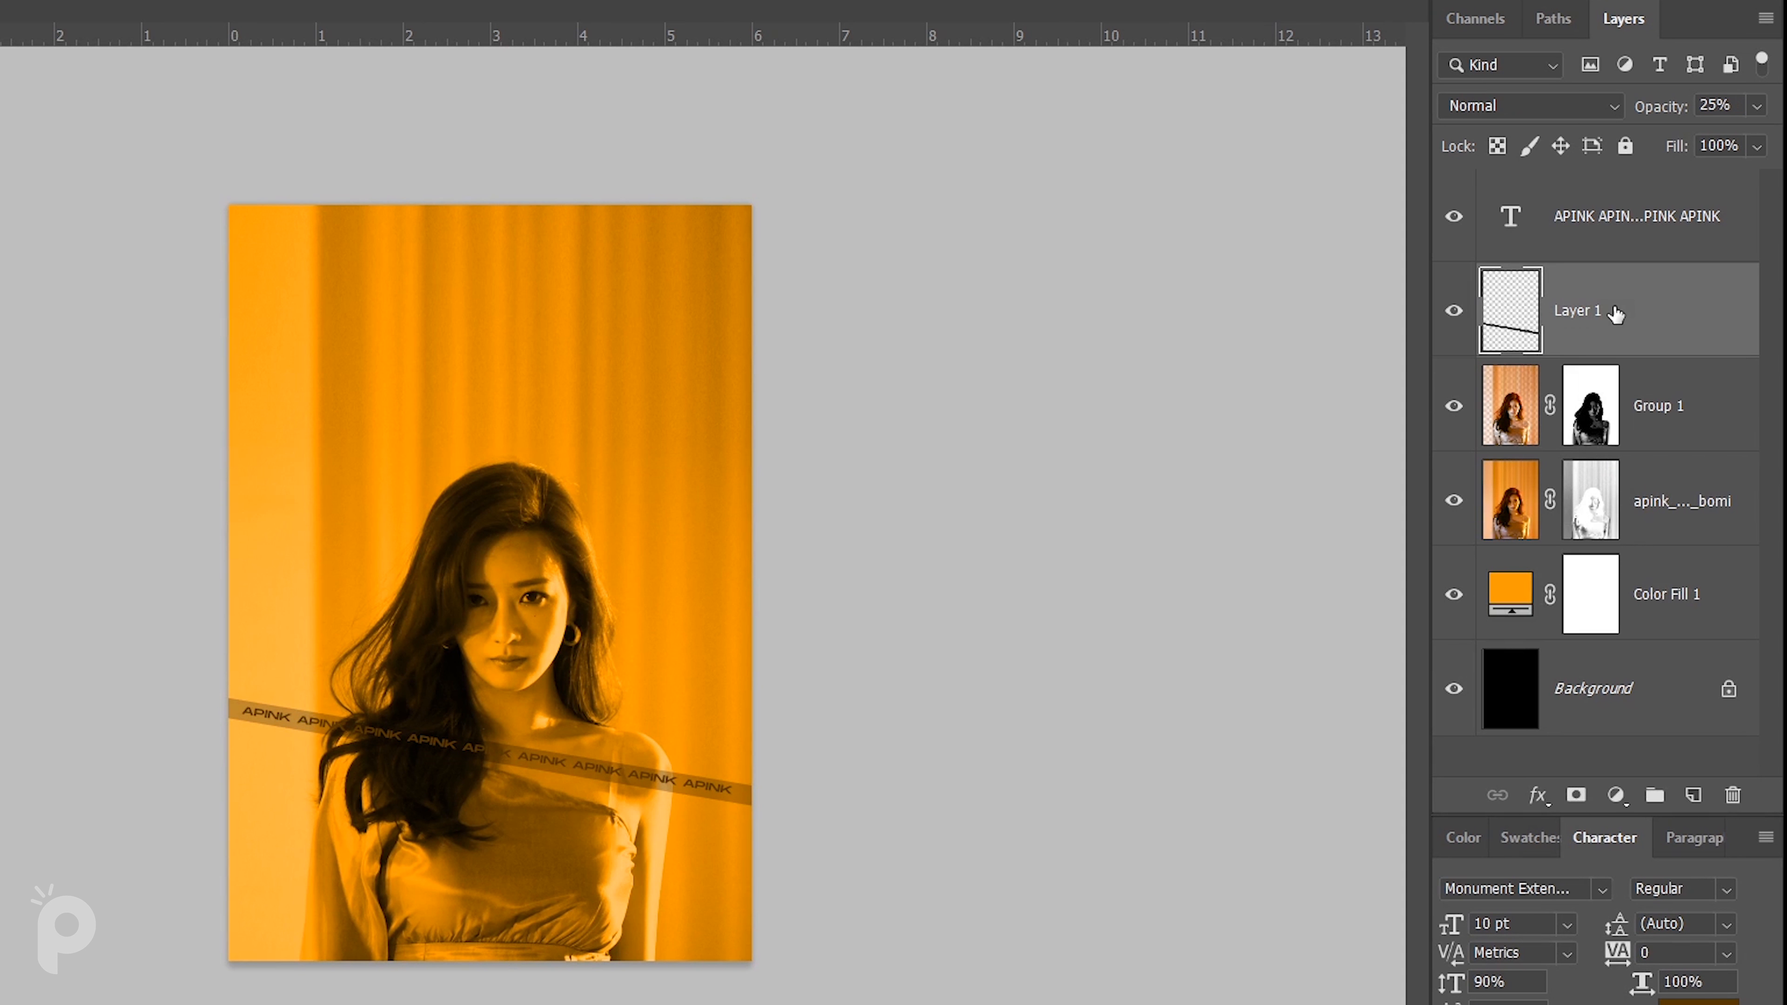
{"action": "right_click", "coordinate": [1591, 310]}
{"action": "left_click", "coordinate": [1376, 469]}
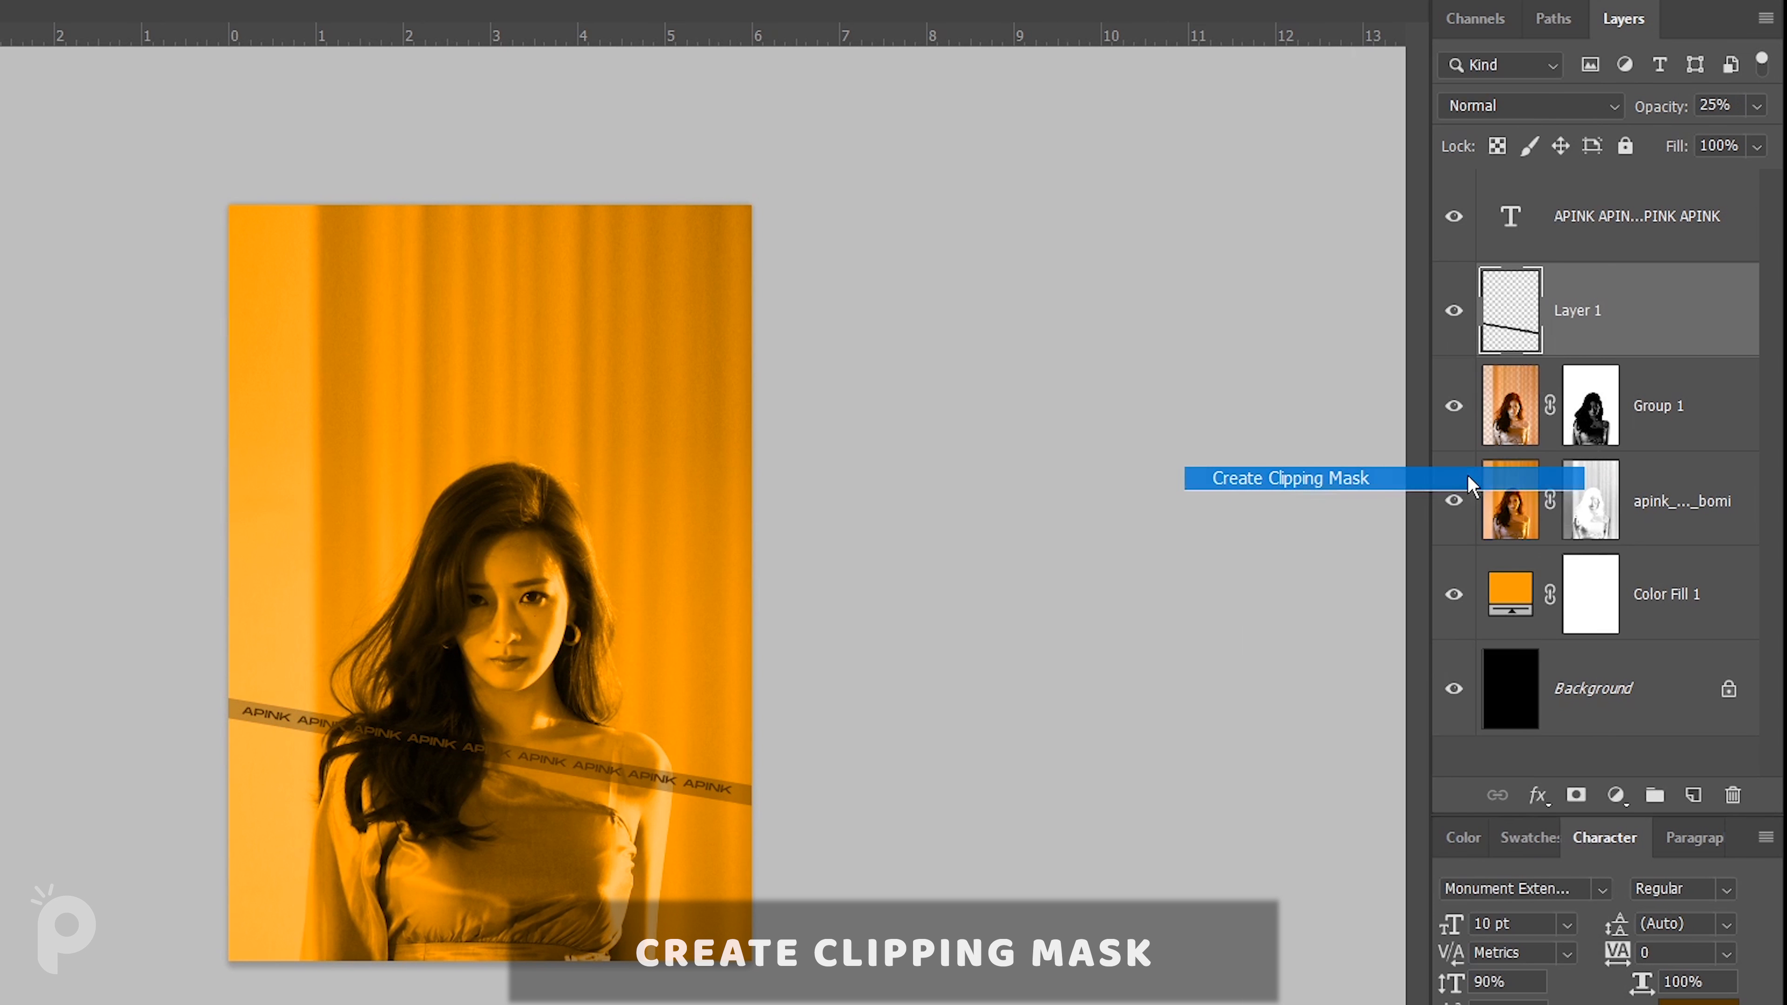
Refine the Group 1 layer mask where the stripe crosses the woman, brushing with white and black.
{"action": "left_click", "coordinate": [1693, 499]}
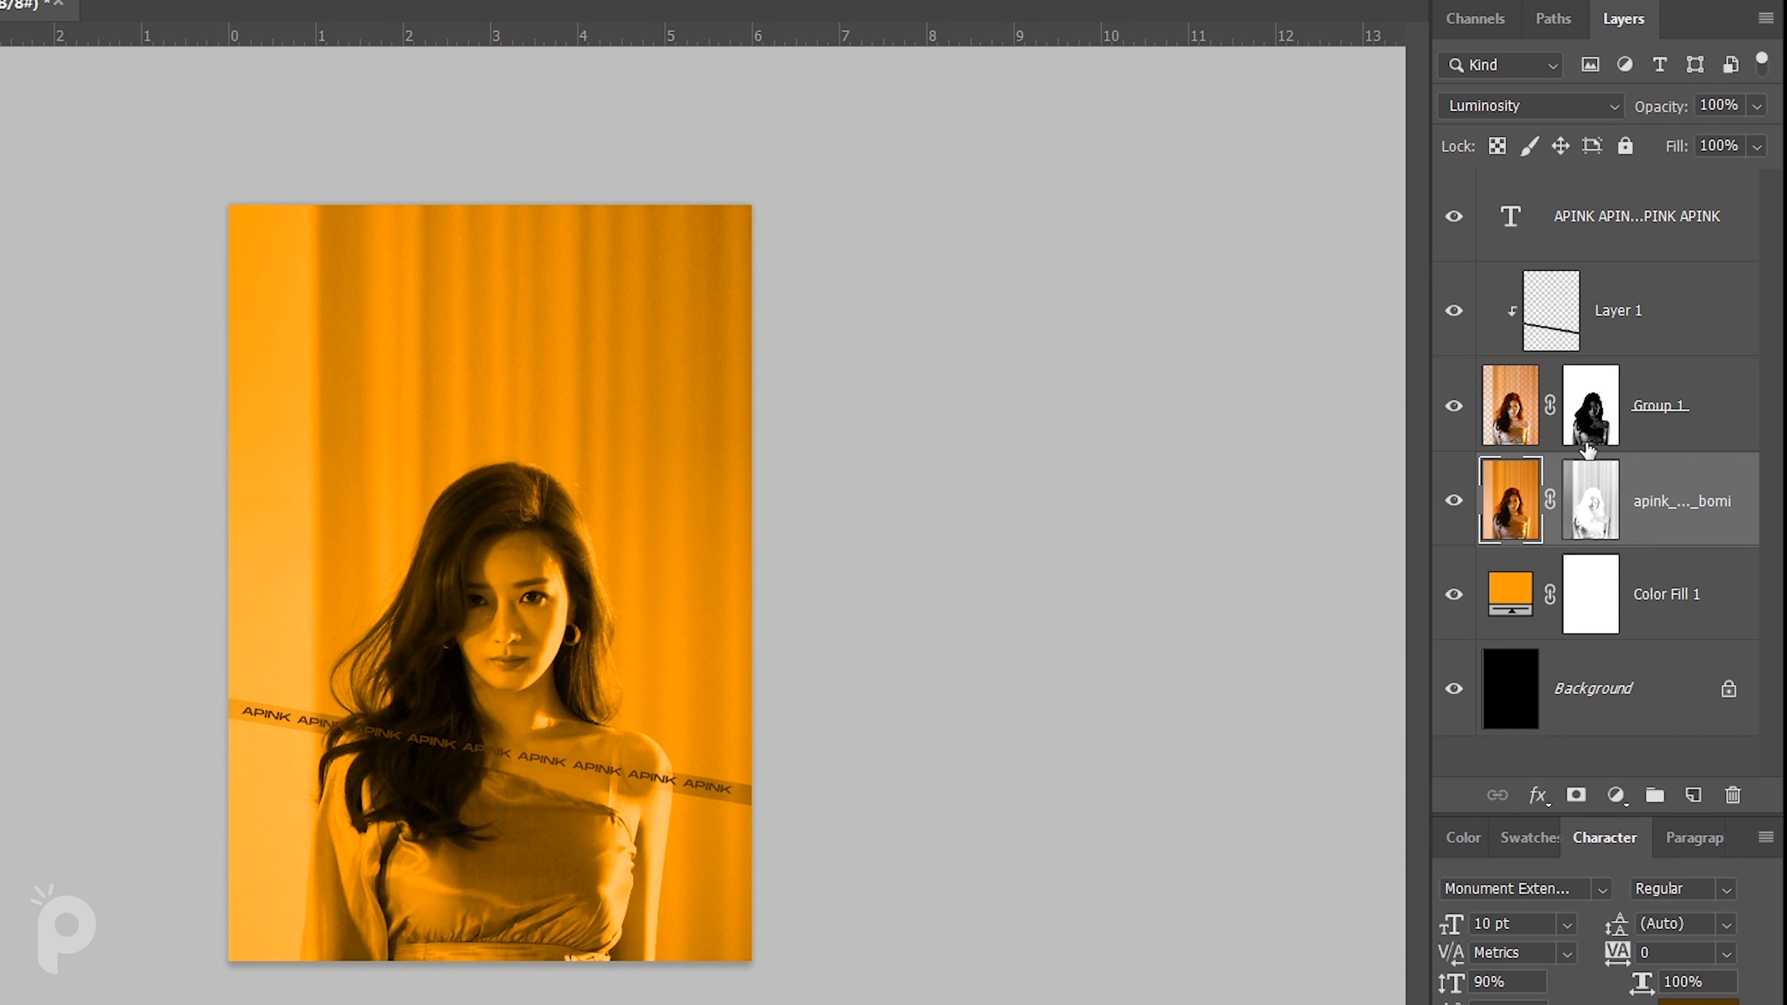
{"action": "left_click", "coordinate": [1605, 412]}
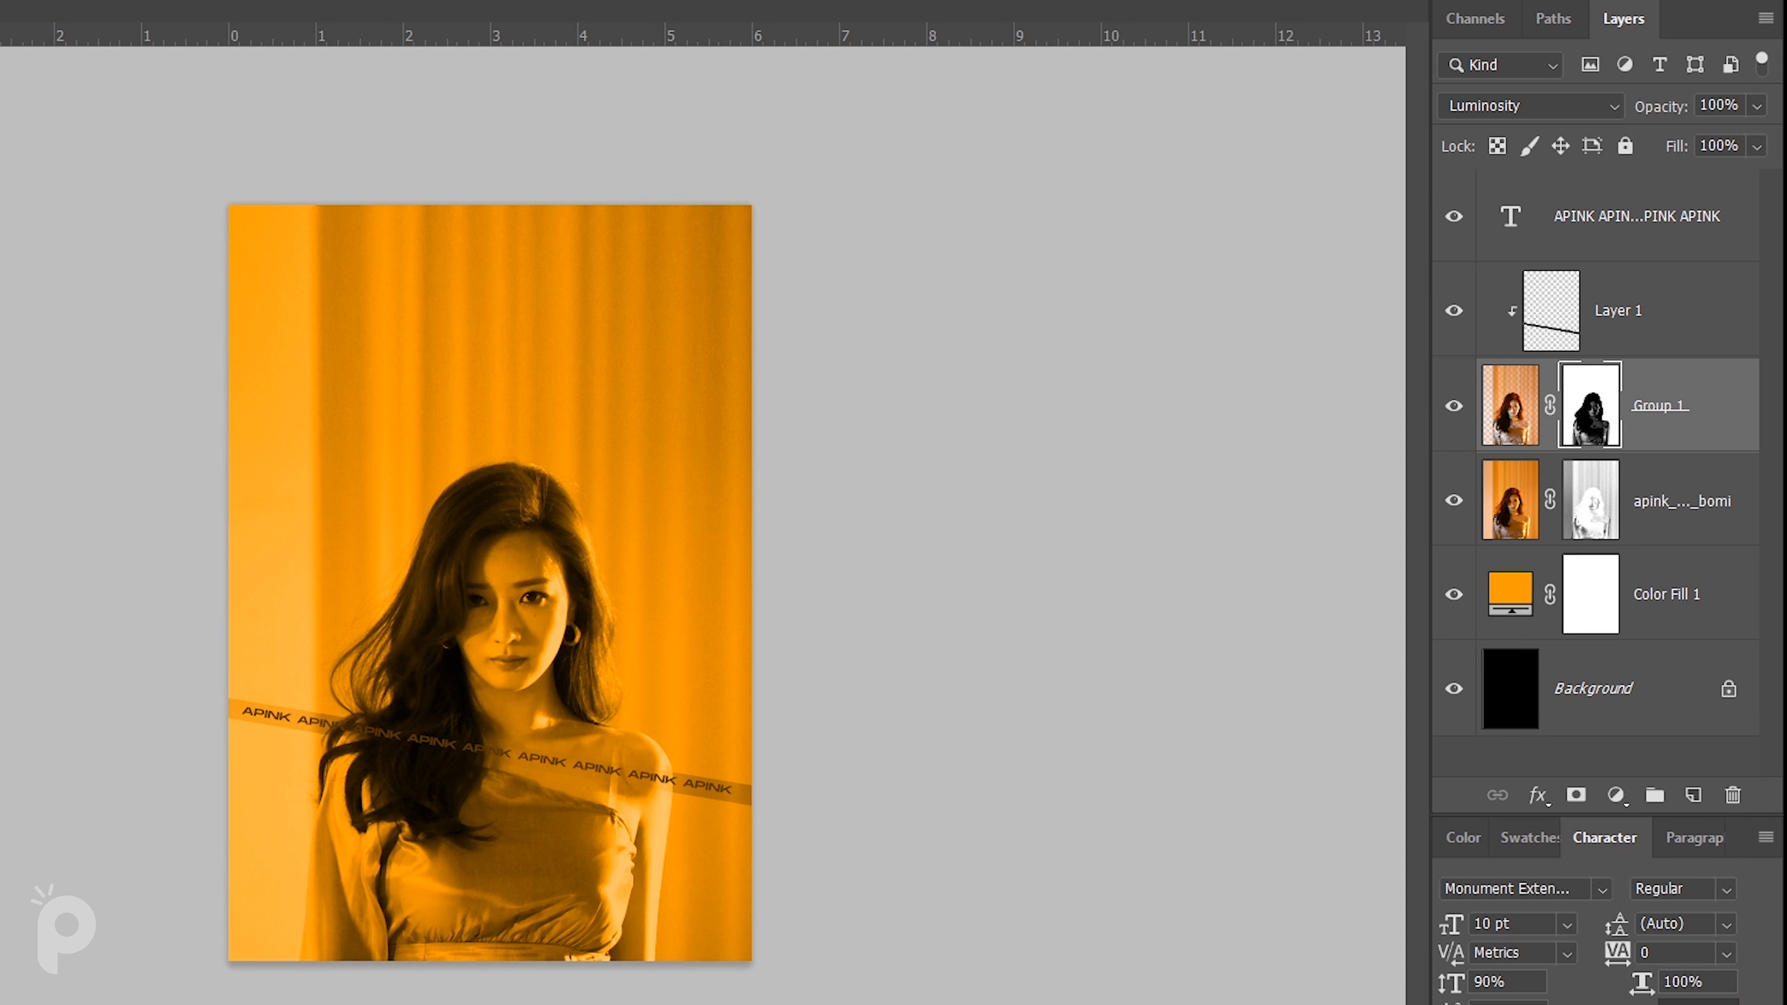
{"action": "key", "text": "b"}
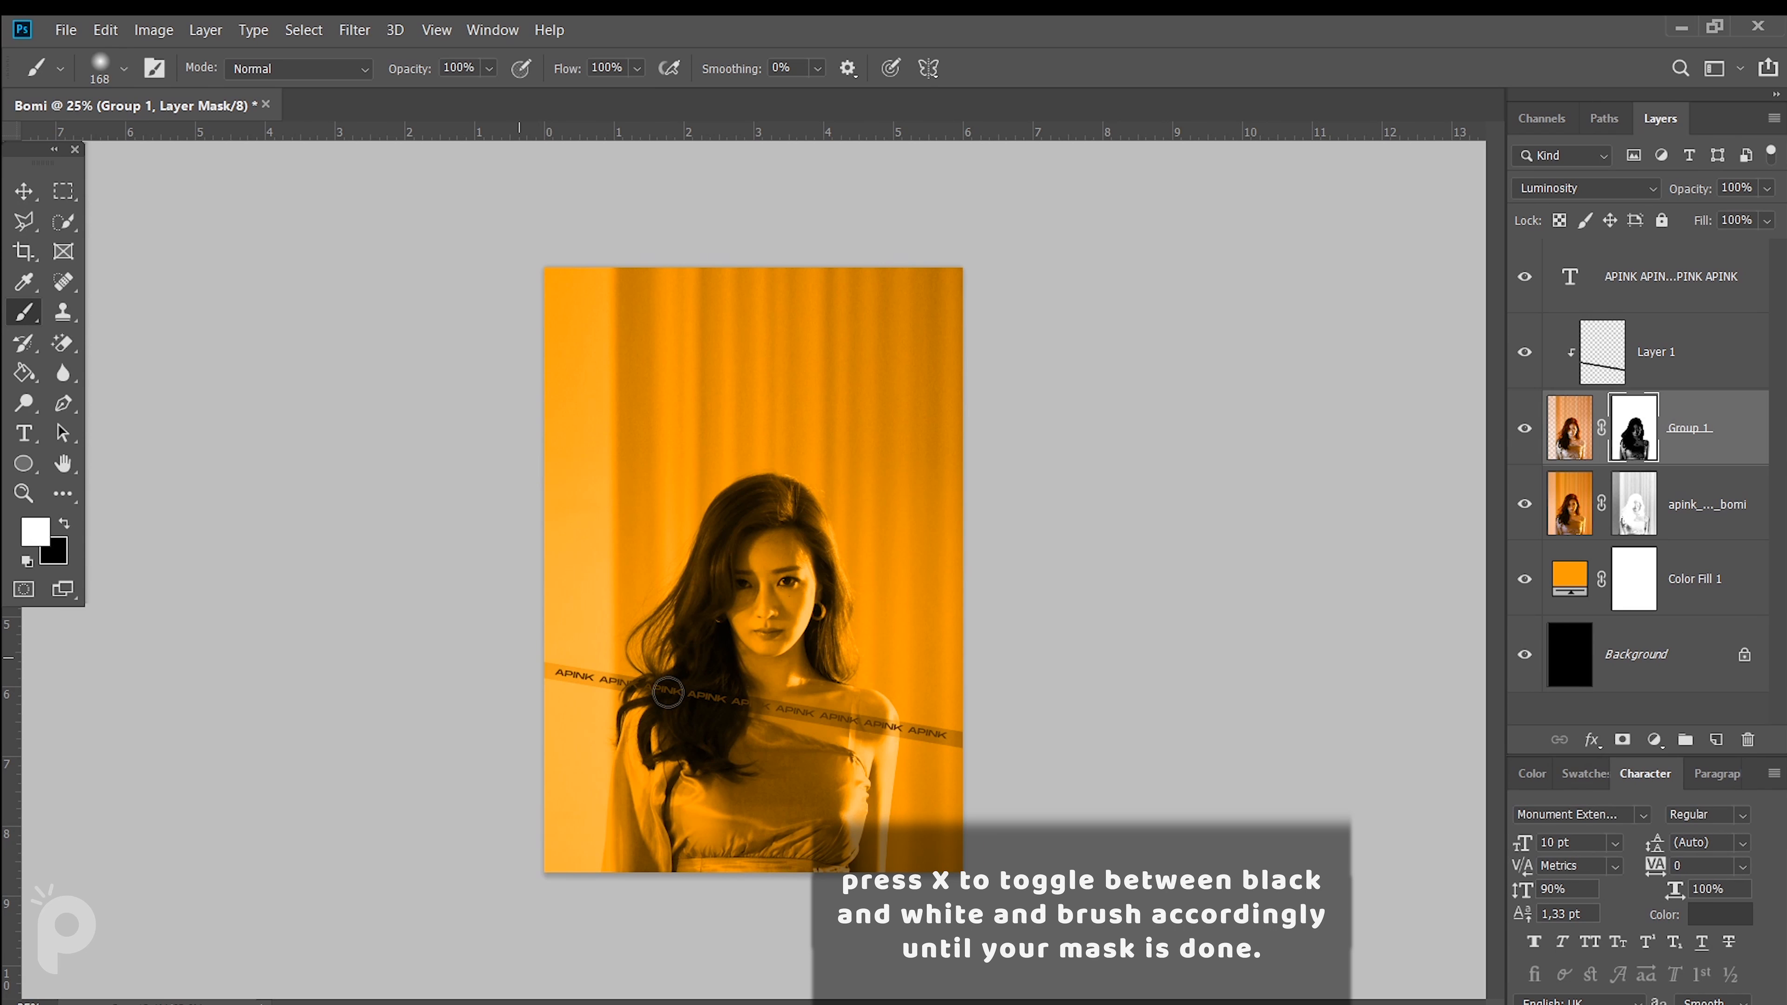
{"action": "key", "text": "x"}
{"action": "mouse_move", "coordinate": [680, 700]}
{"action": "left_mouse_down"}
{"action": "mouse_move", "coordinate": [762, 699]}
{"action": "mouse_move", "coordinate": [893, 737]}
{"action": "left_mouse_up"}
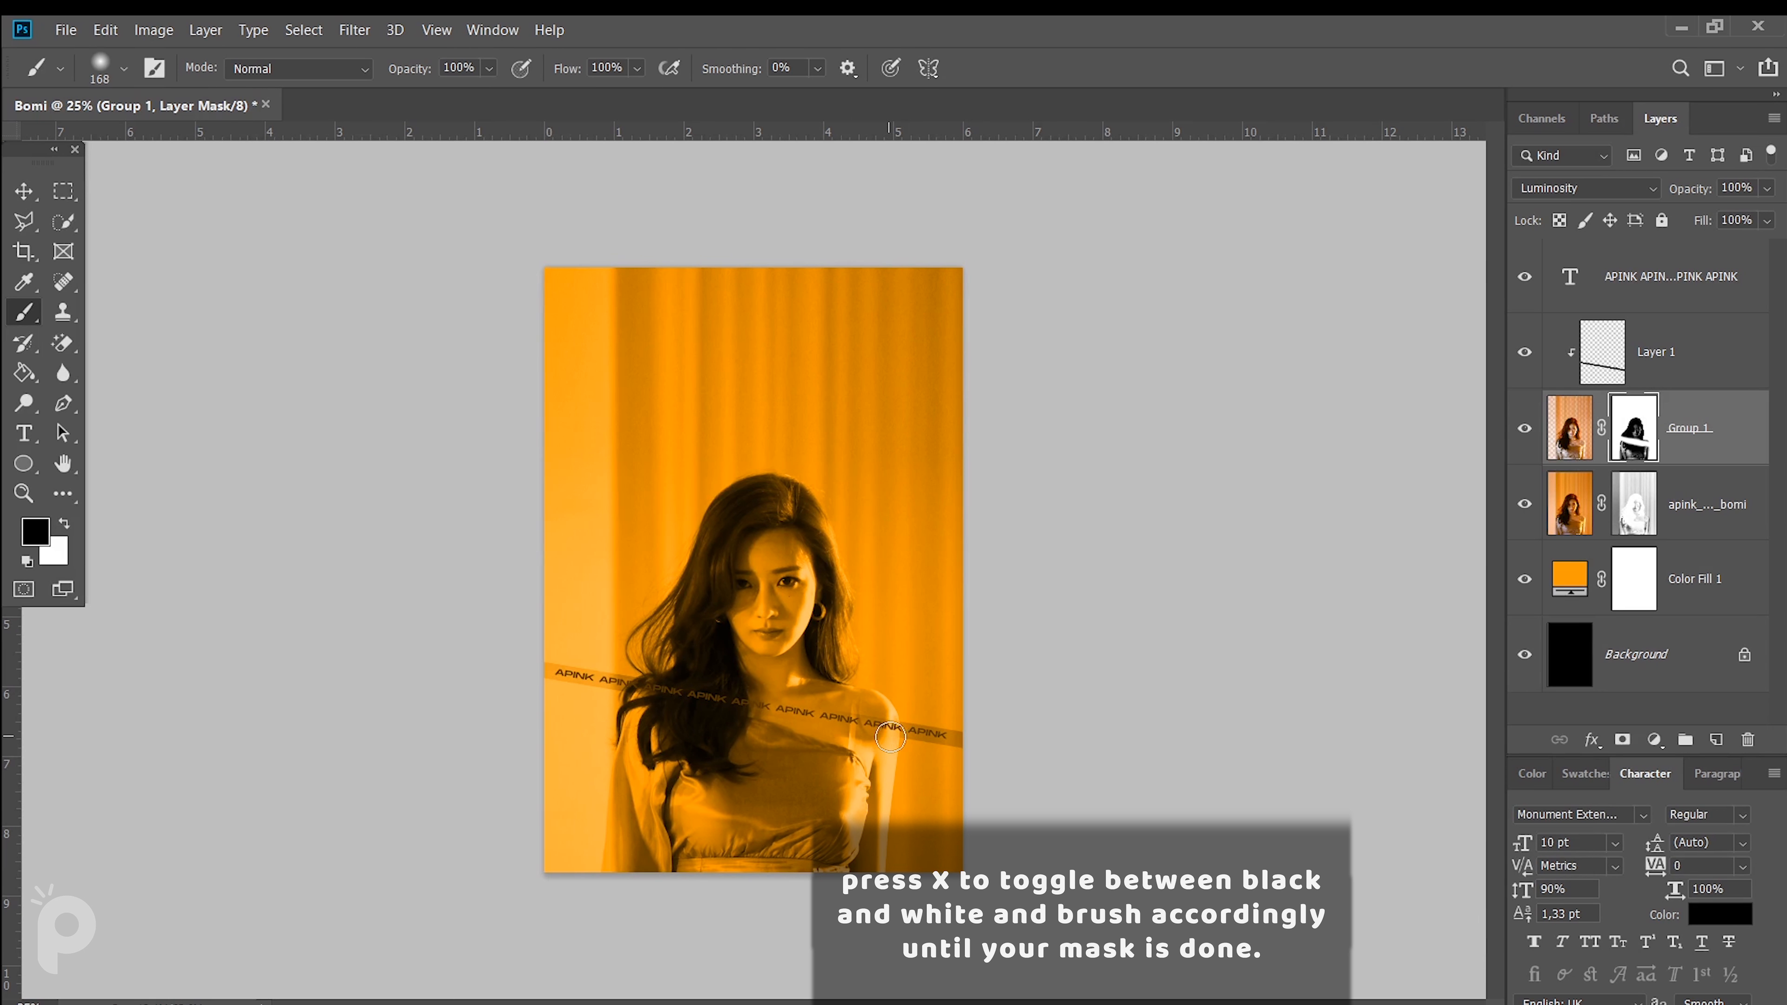
Release the clipping mask between the diagonal stripe layer and Group 1, leaving the stripe layer selected.
{"action": "left_click", "coordinate": [1569, 427]}
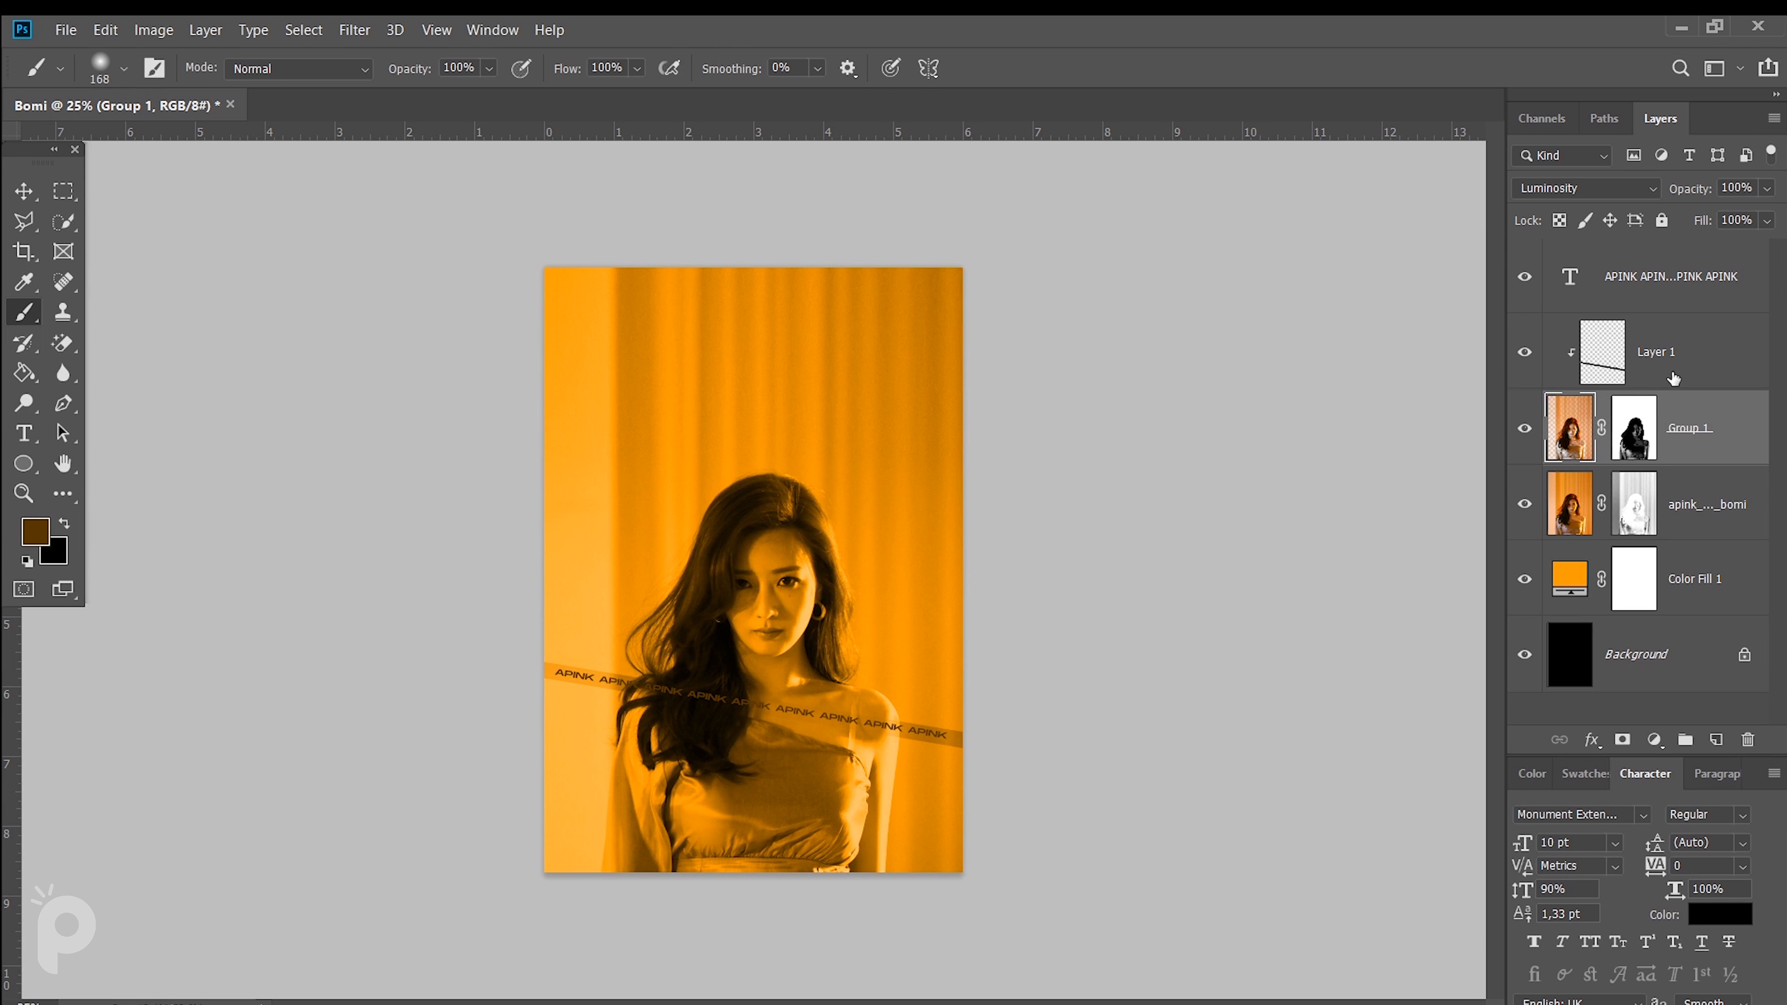
{"action": "left_click", "coordinate": [1678, 380], "text": "alt"}
{"action": "left_click", "coordinate": [1688, 361]}
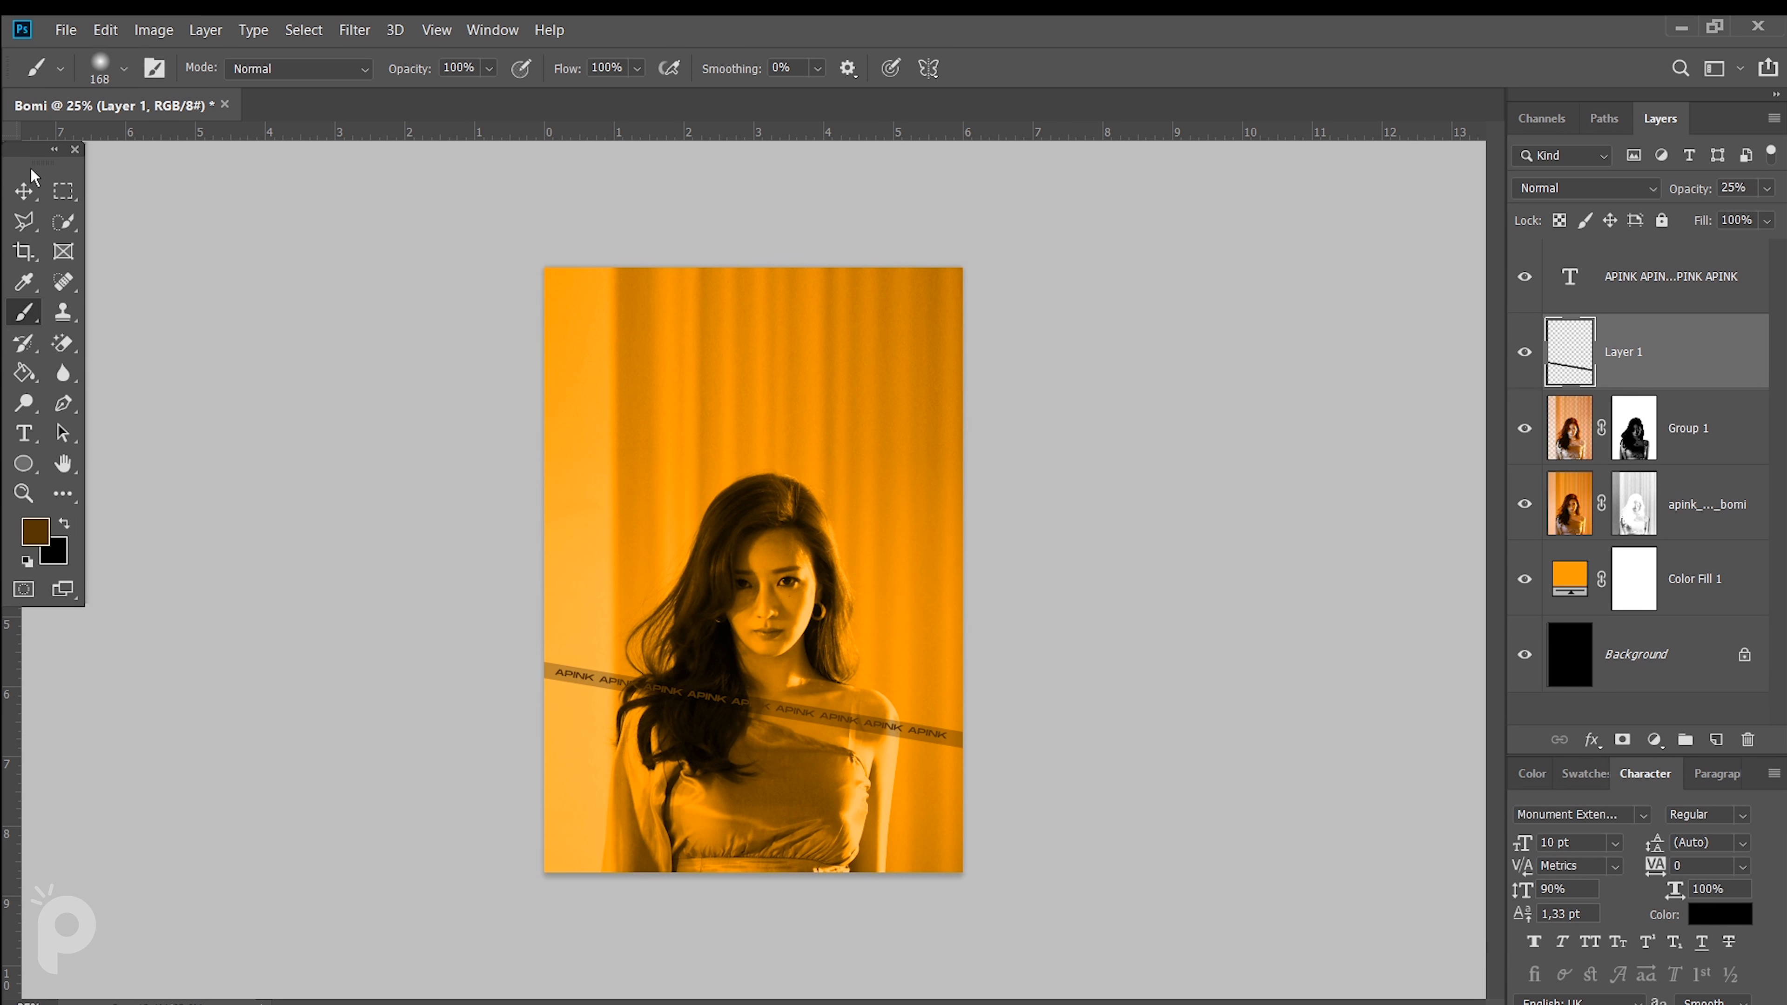
Merge the stripe and APINK text layers into one layer named APINK LINE, and clip it to Group 1.
{"action": "left_click", "coordinate": [25, 188]}
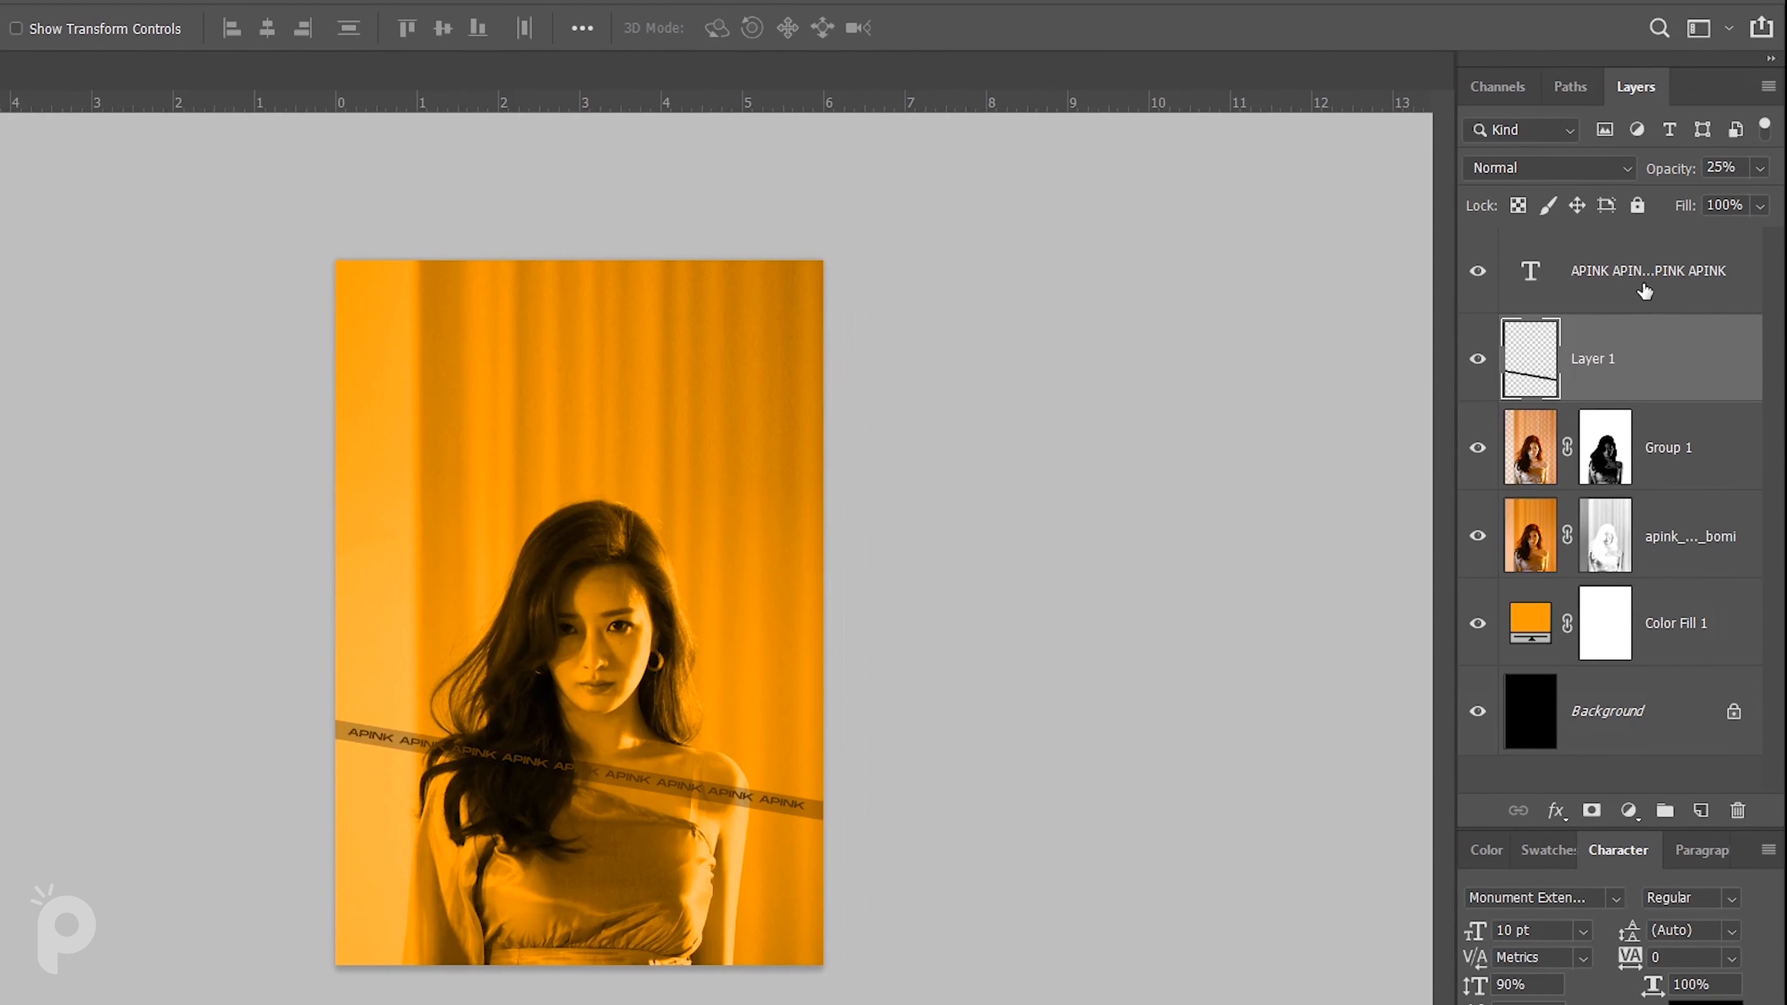
{"action": "left_click", "coordinate": [1645, 291], "text": "shift"}
{"action": "key", "text": "ctrl+g"}
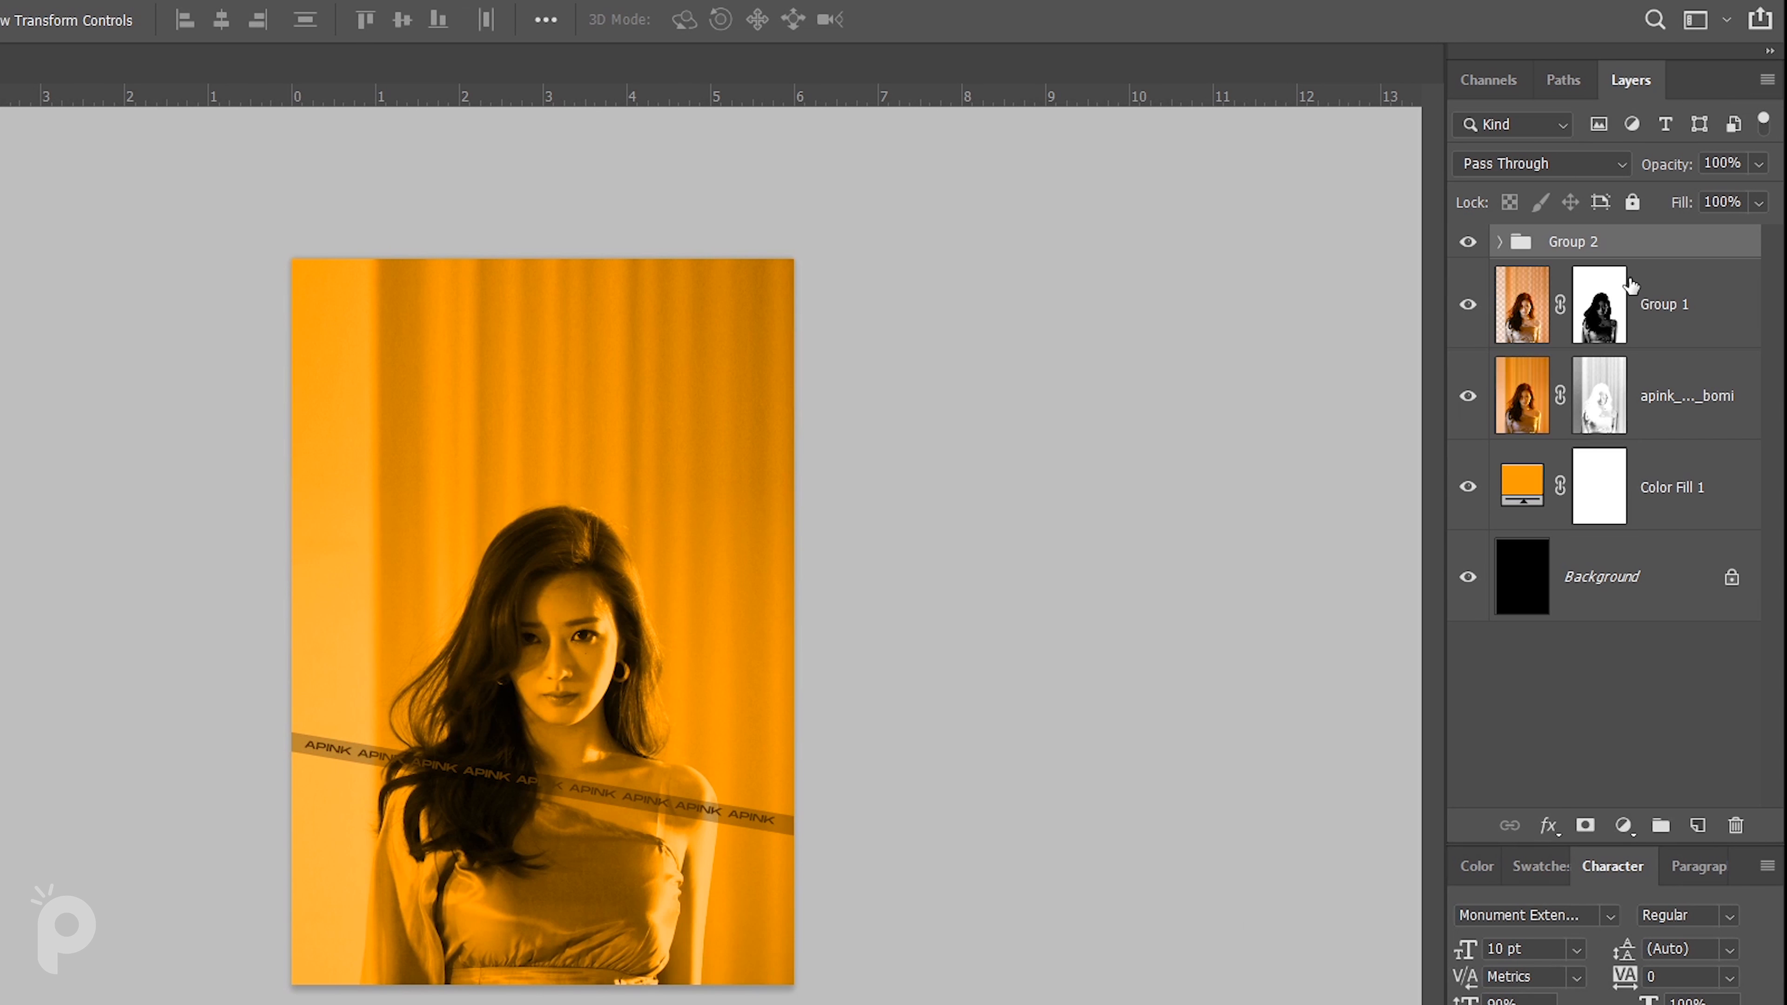
{"action": "key", "text": "ctrl+e"}
{"action": "type", "text": "APIN"}
{"action": "key", "text": "Return"}
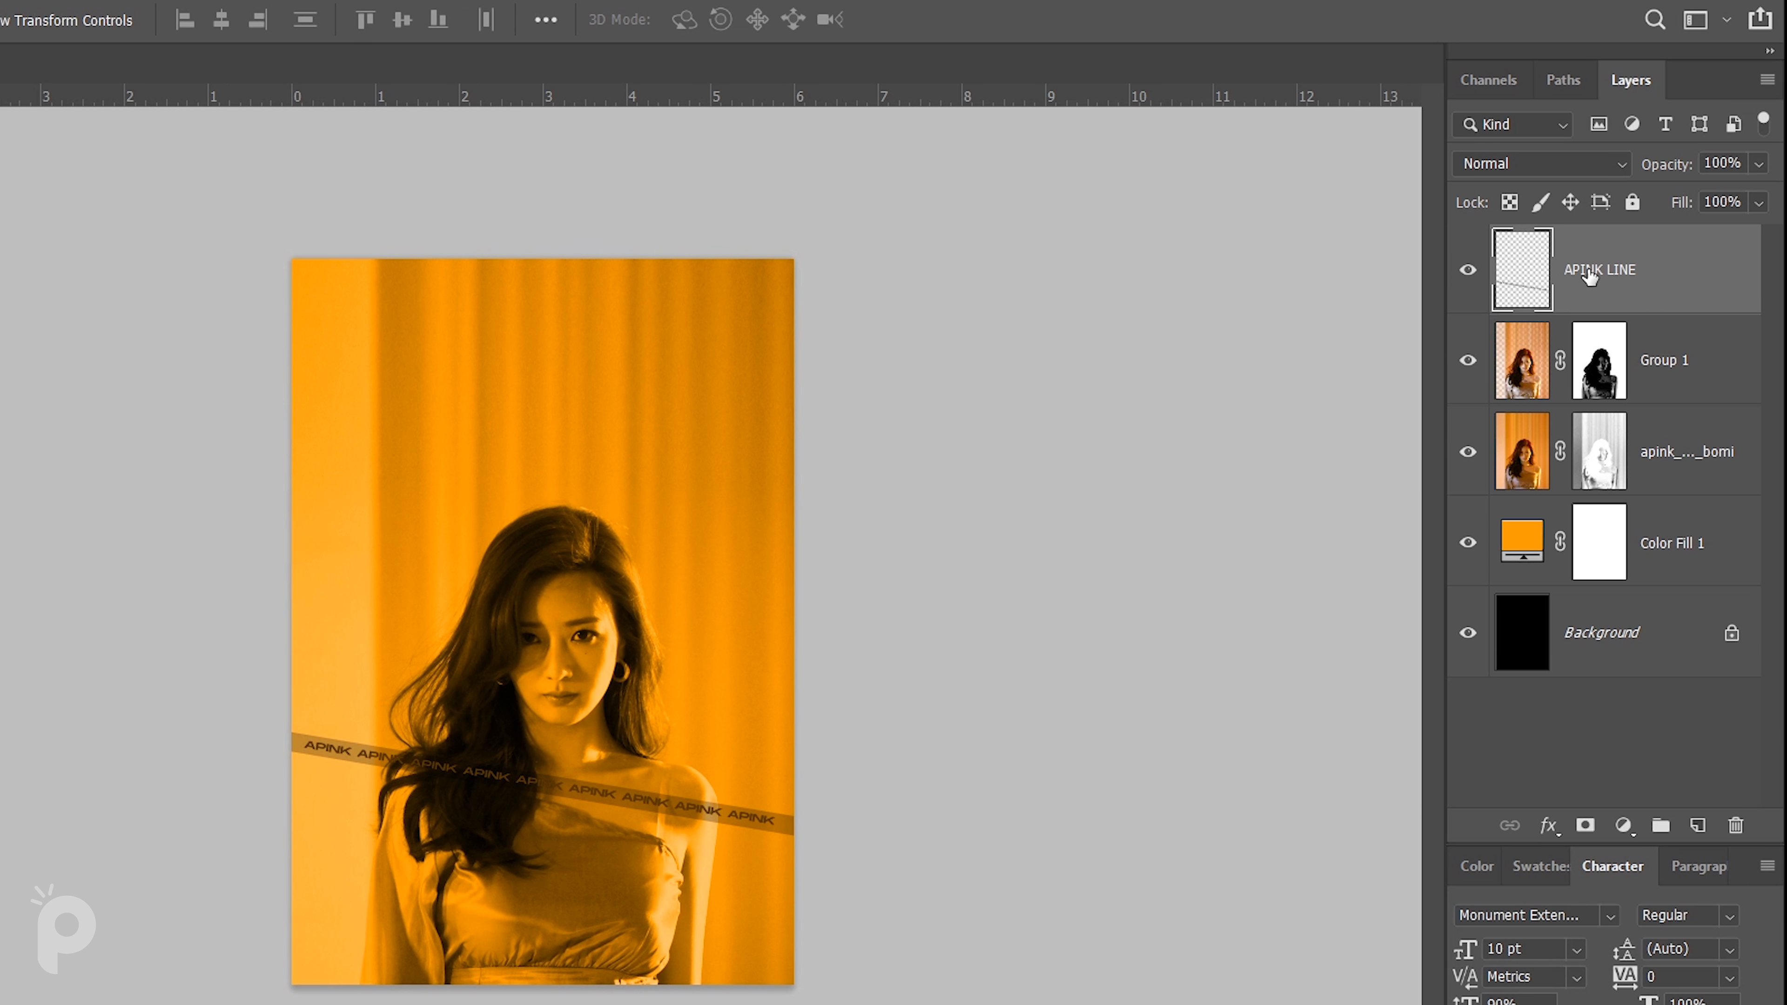
{"action": "right_click", "coordinate": [1638, 280]}
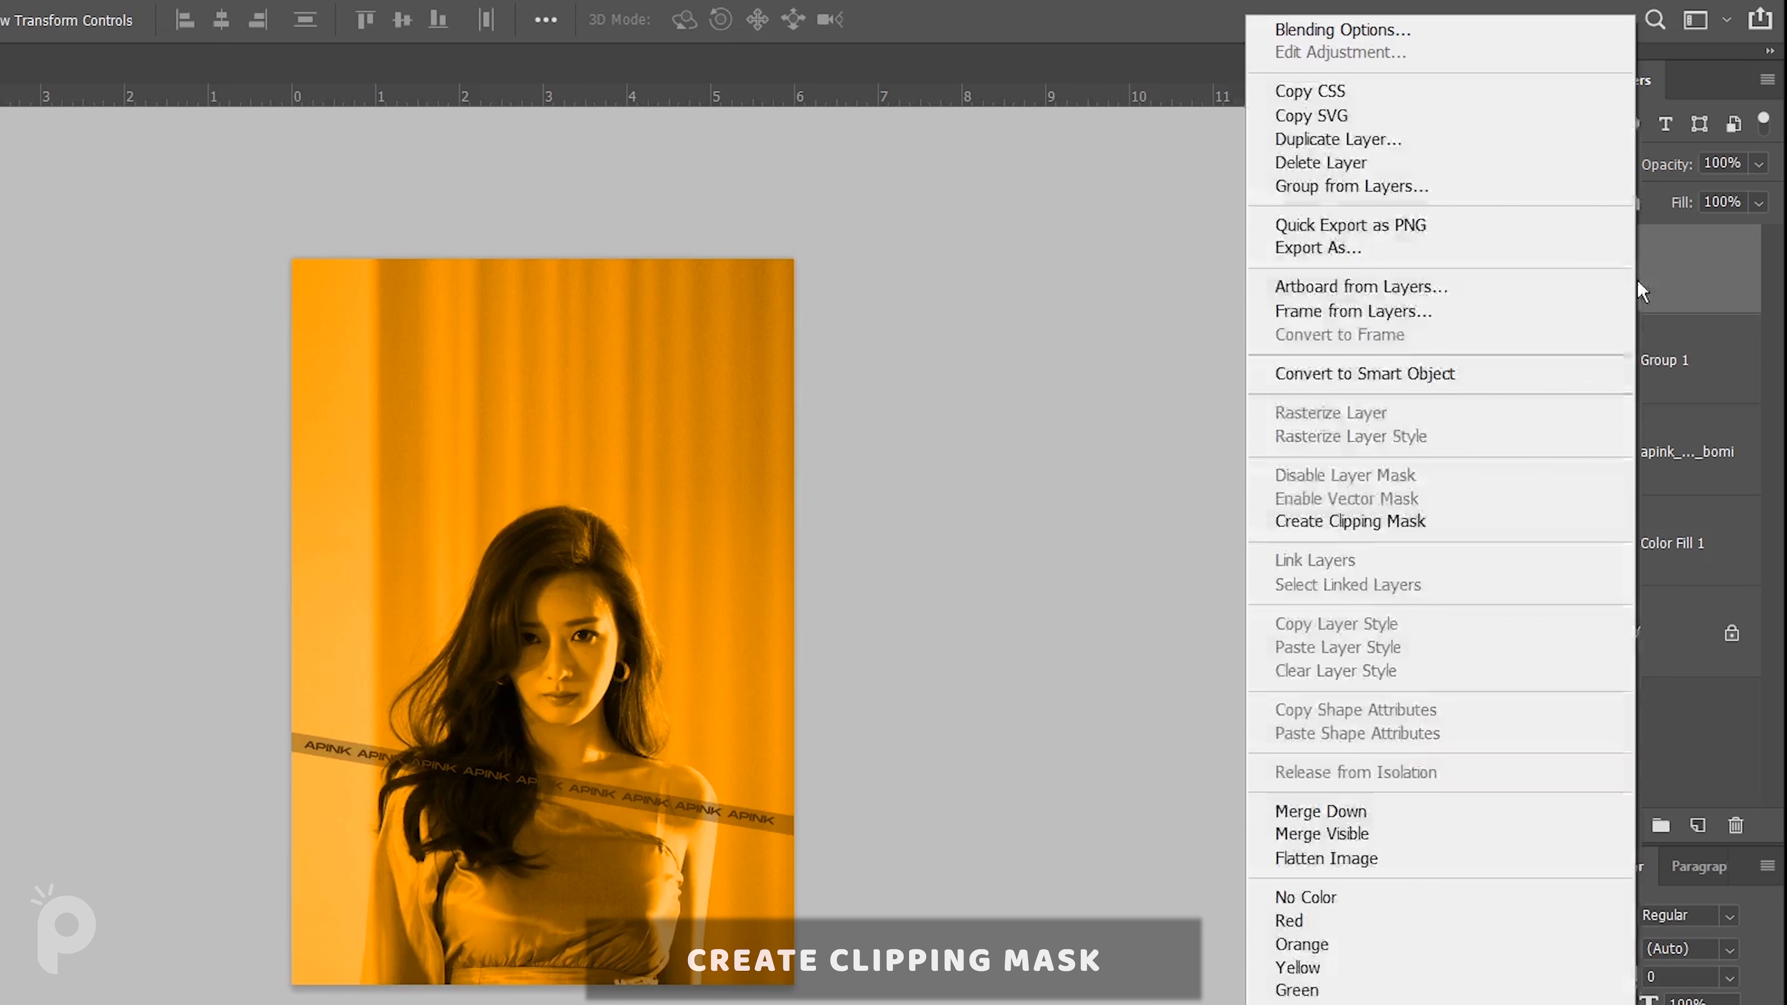
{"action": "left_click", "coordinate": [1507, 519]}
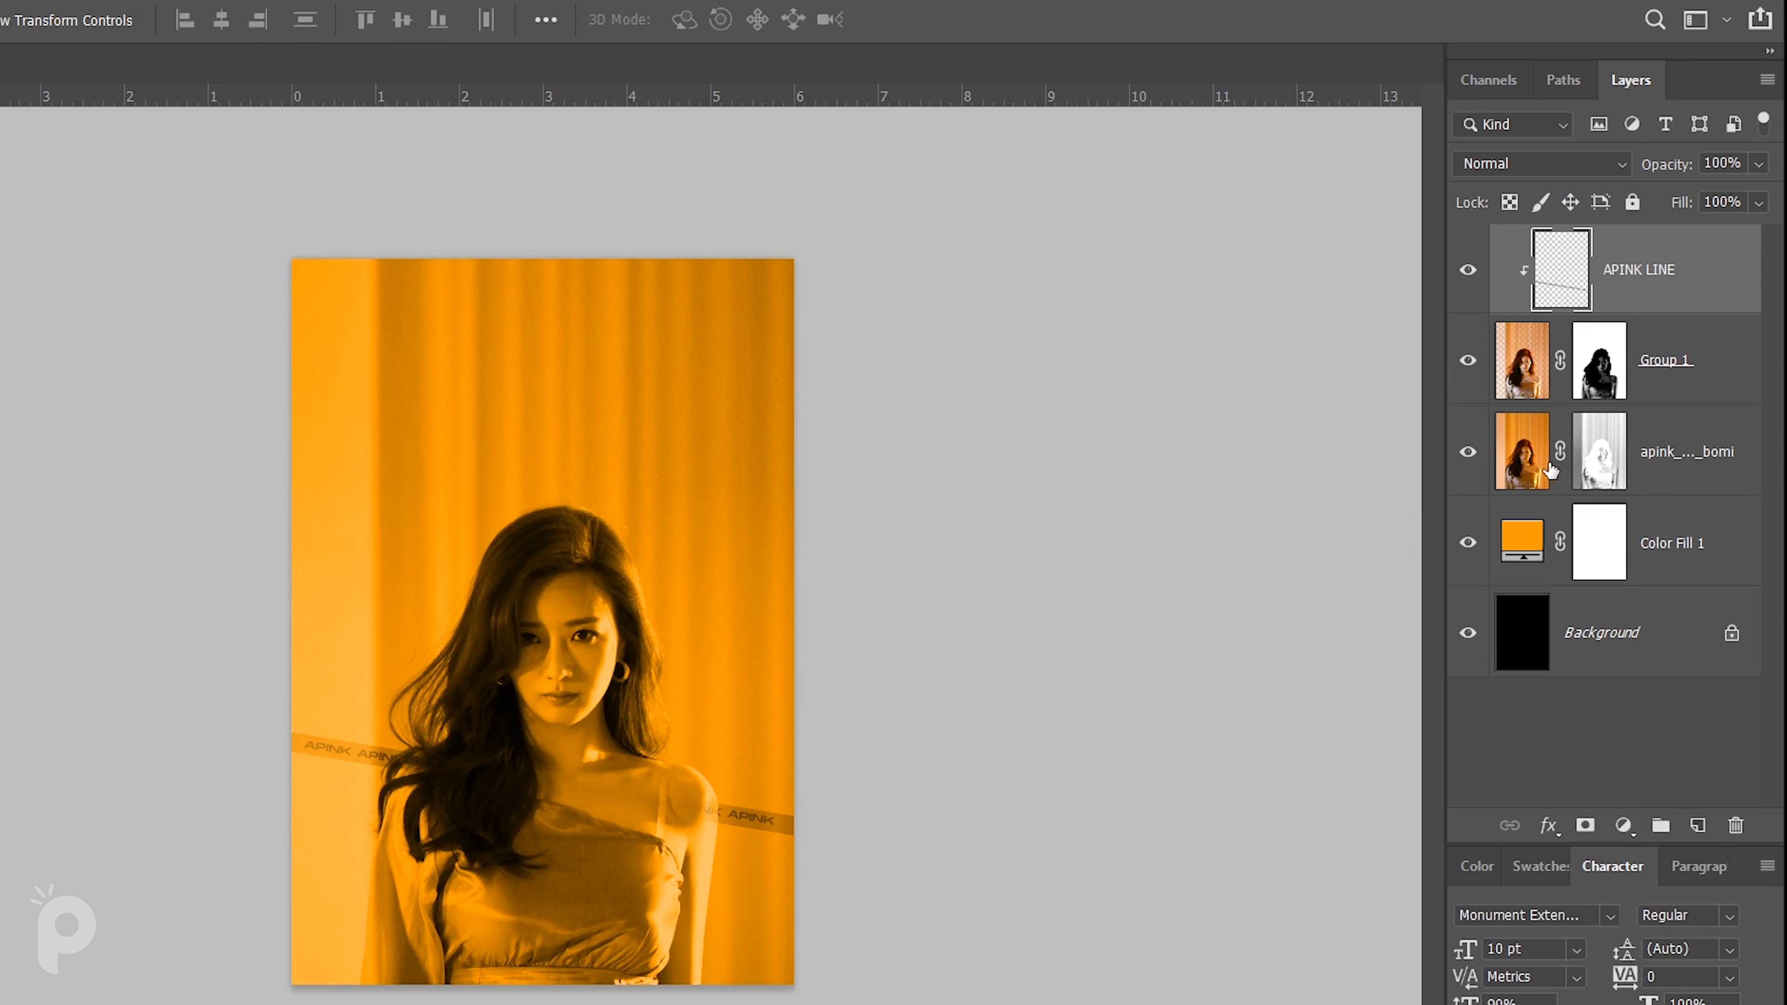
Tidy up the Group 1 mask around the woman's hair and shoulder, brushing alternately with black and white.
{"action": "left_click", "coordinate": [1686, 373]}
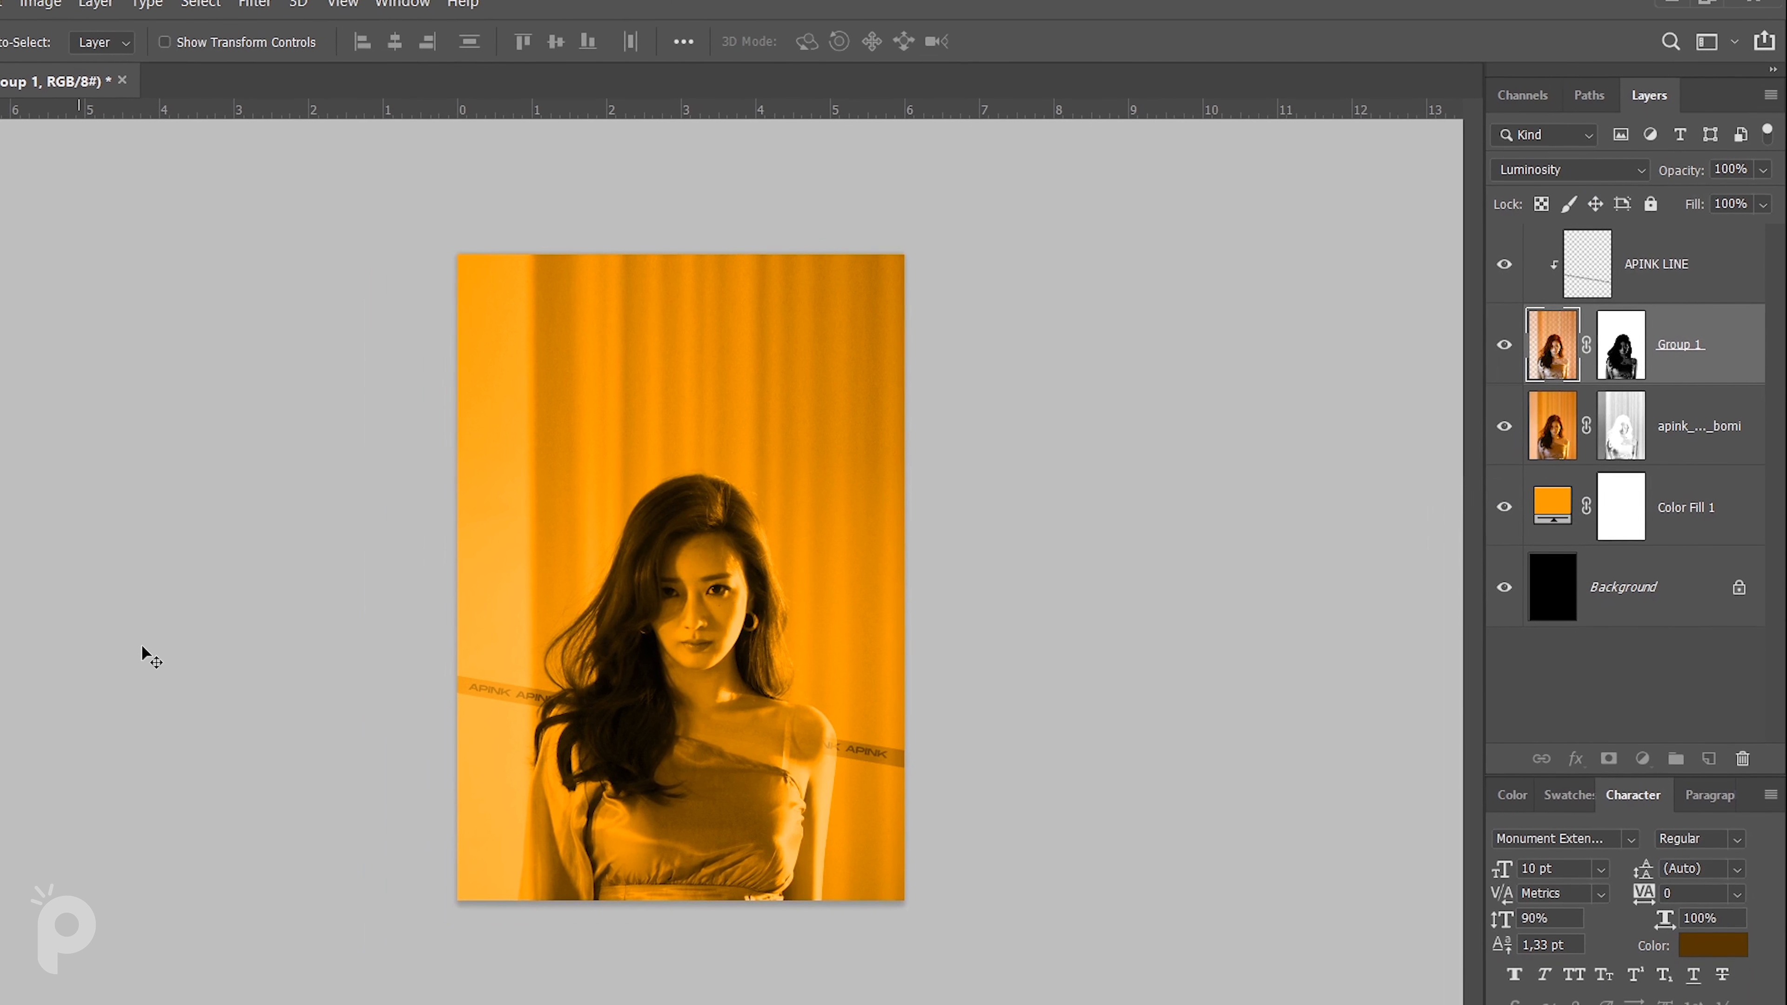
{"action": "key", "text": "b"}
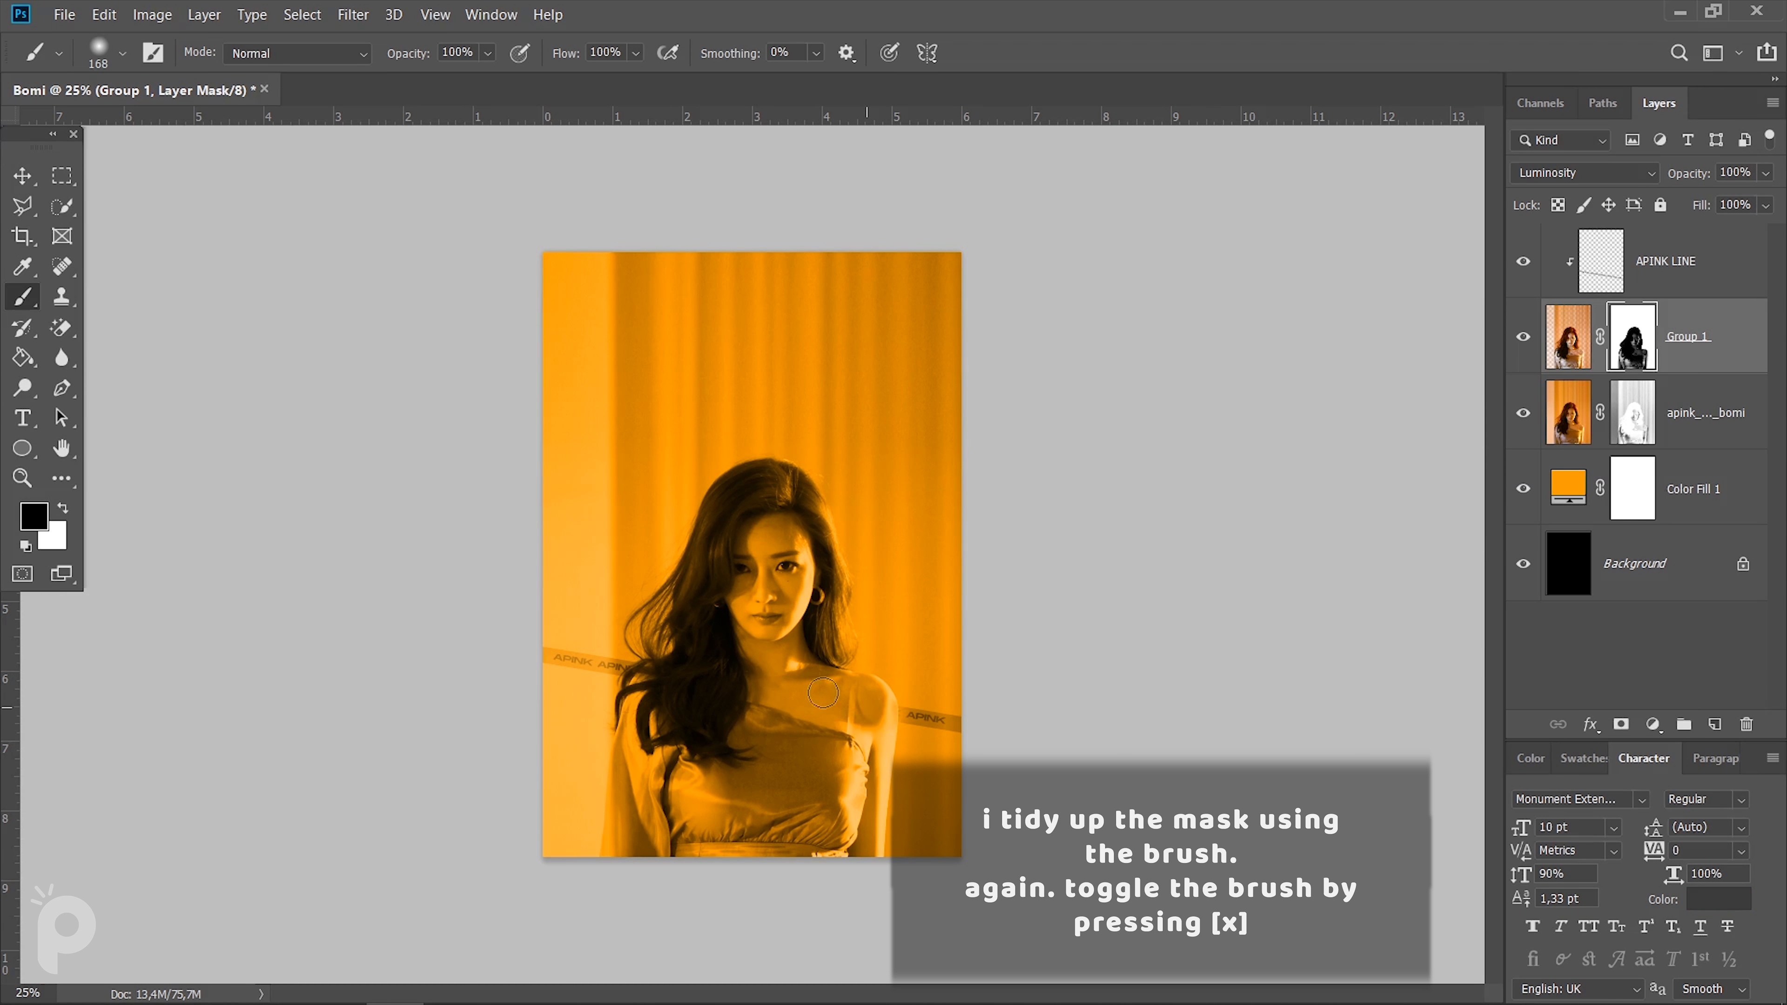
{"action": "key", "text": "x"}
{"action": "mouse_move", "coordinate": [648, 673]}
{"action": "left_mouse_down"}
{"action": "mouse_move", "coordinate": [898, 715]}
{"action": "mouse_move", "coordinate": [649, 670]}
{"action": "left_mouse_up"}
{"action": "key", "text": "x"}
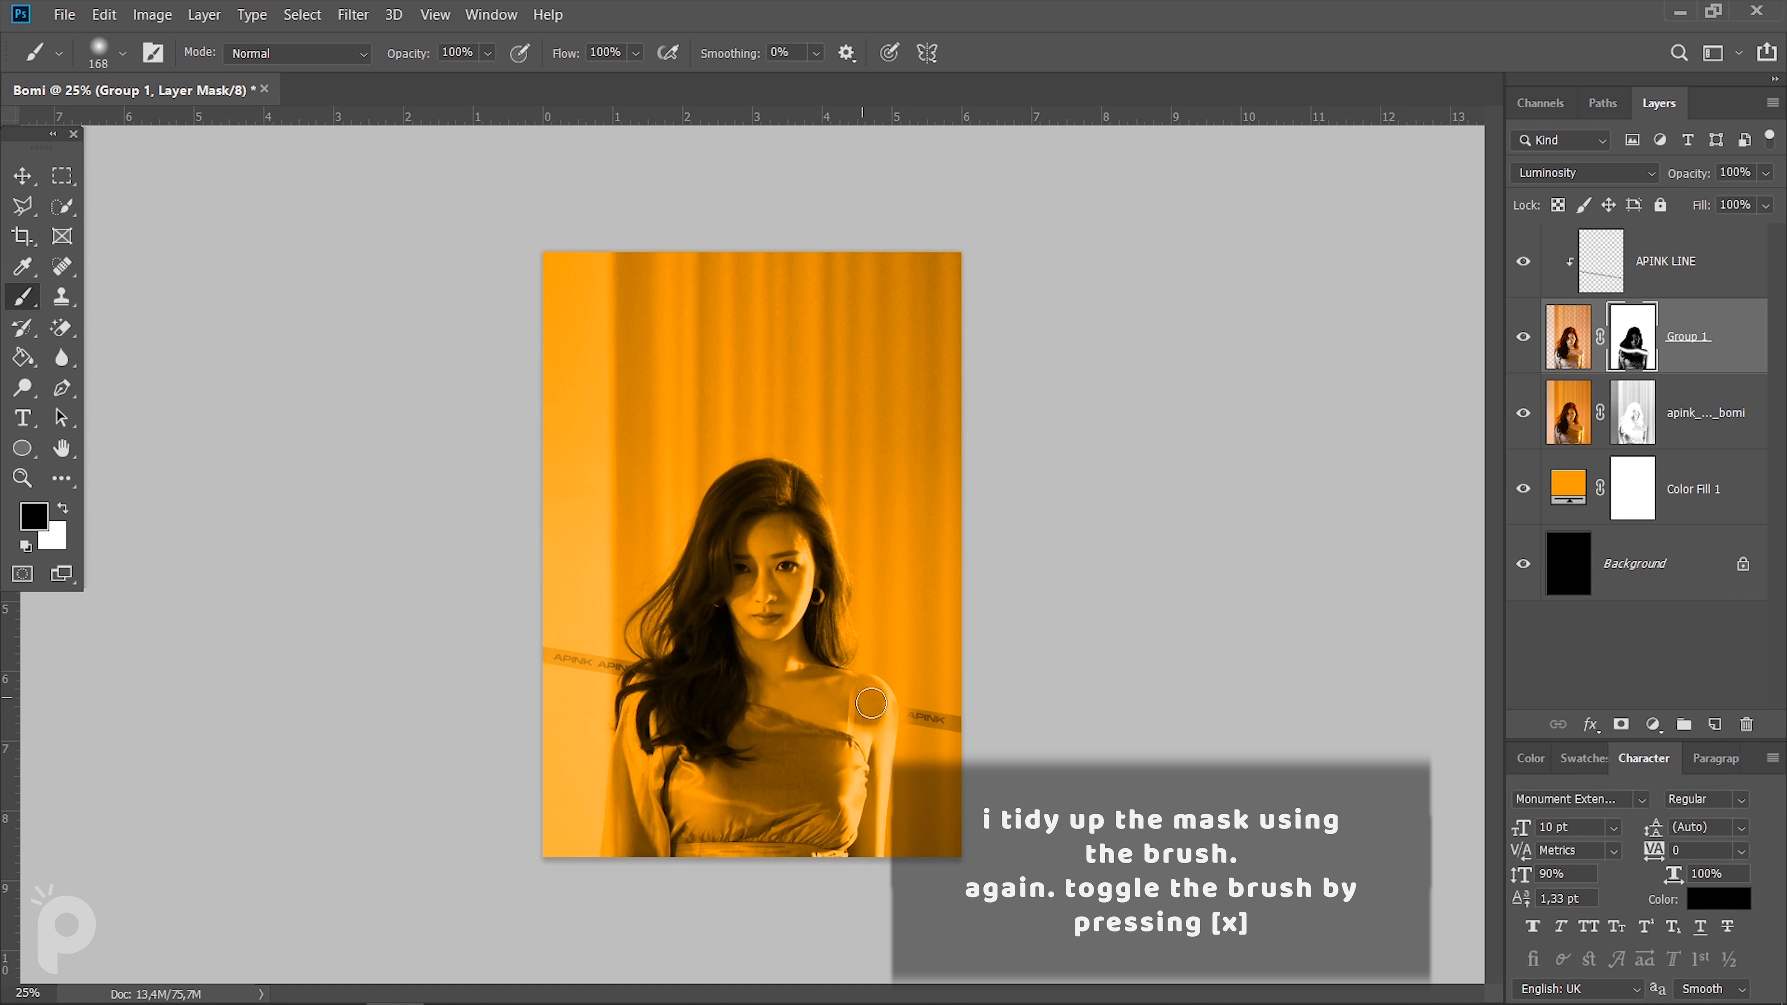
{"action": "key", "text": "ctrl+plus"}
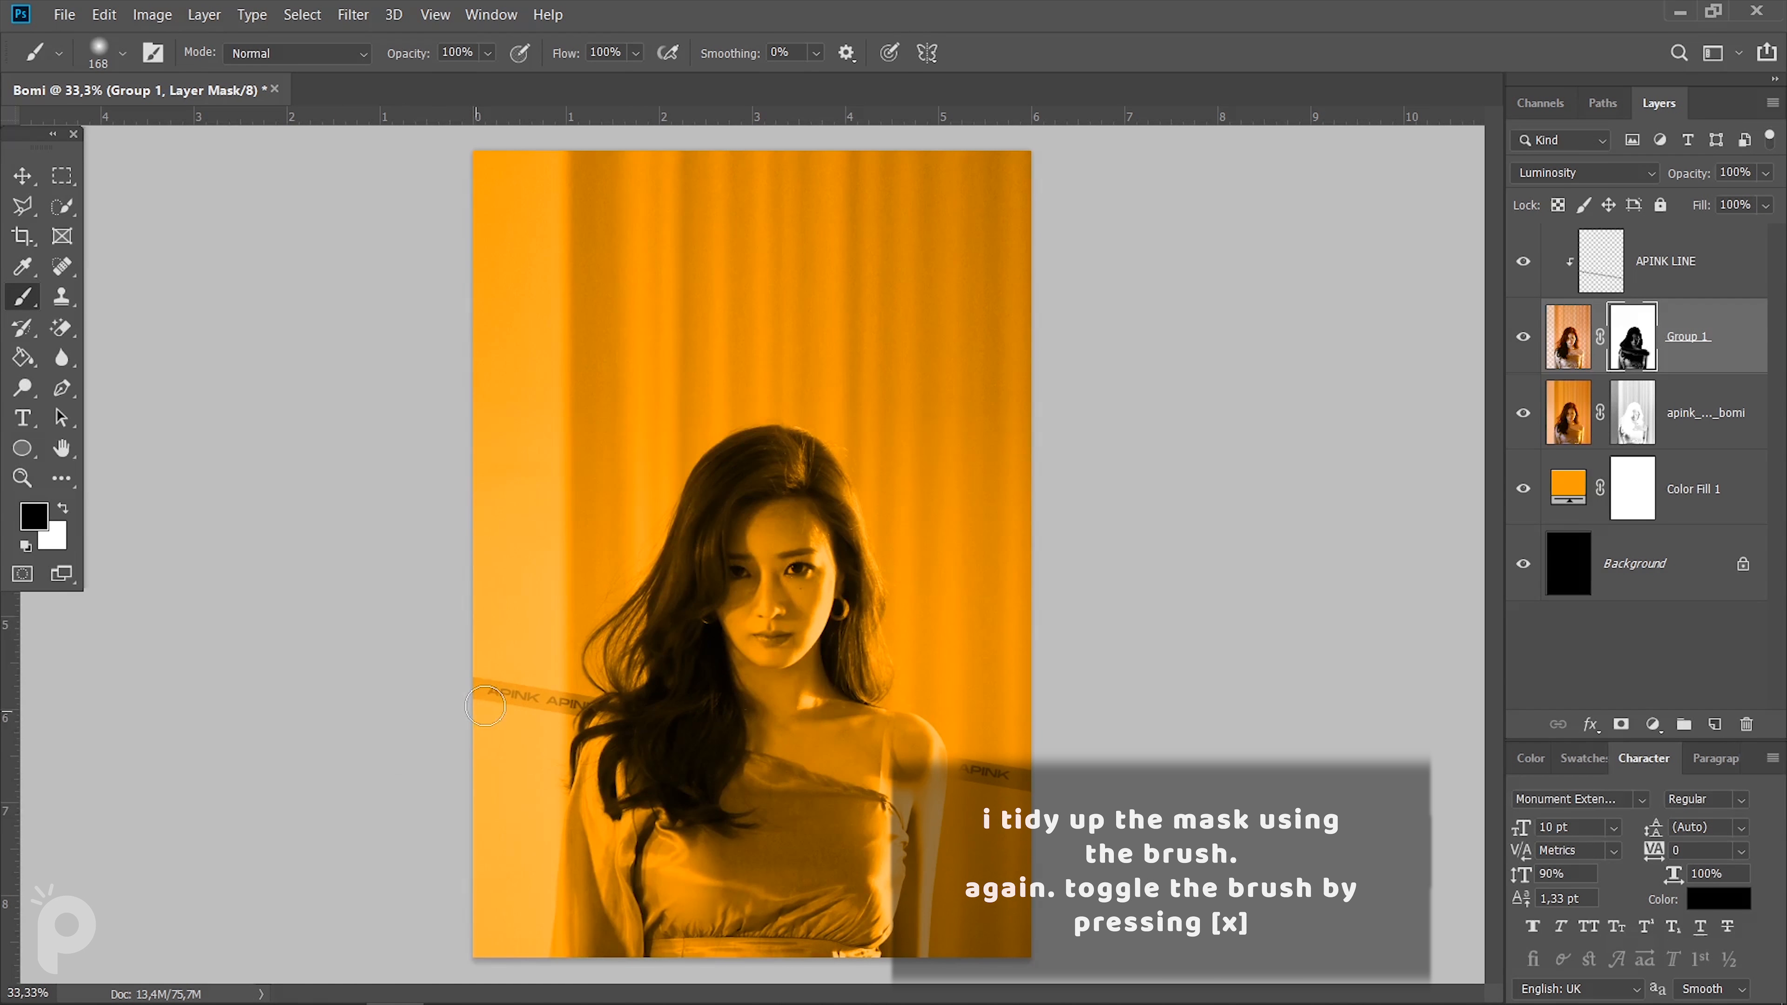
{"action": "key", "text": "x"}
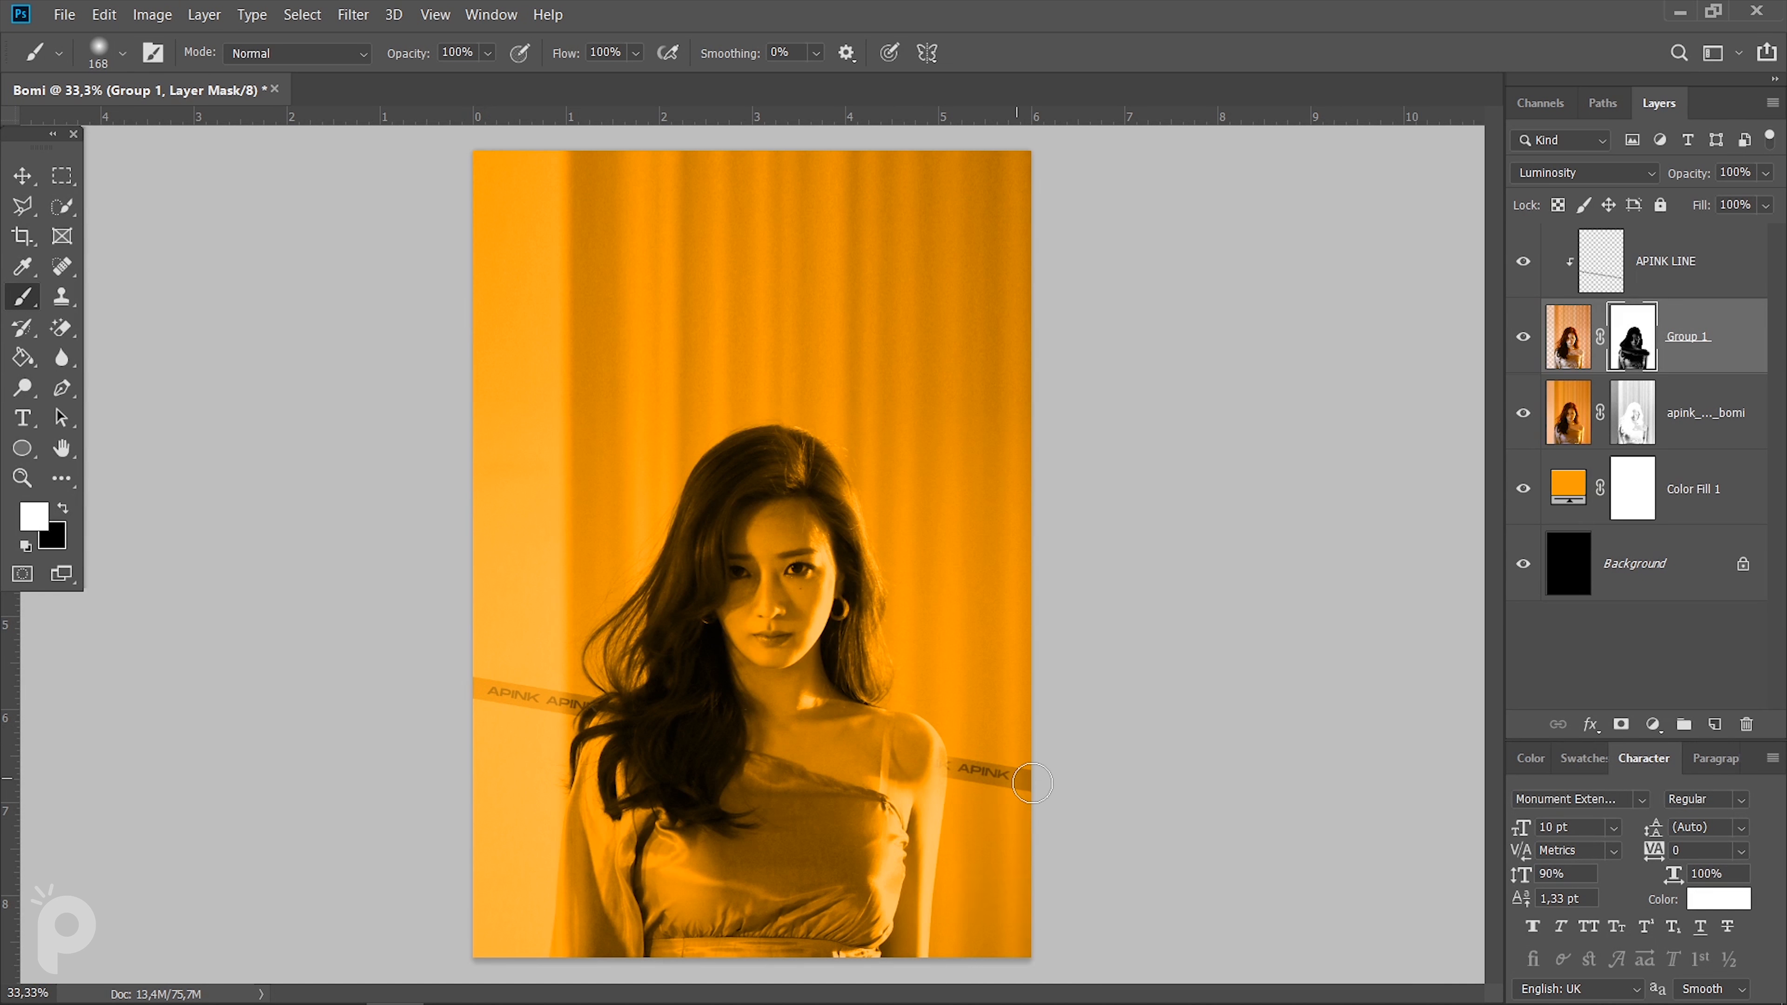
Reposition the APINK LINE stripe behind the woman using the Move tool and Free Transform.
{"action": "left_click", "coordinate": [22, 176]}
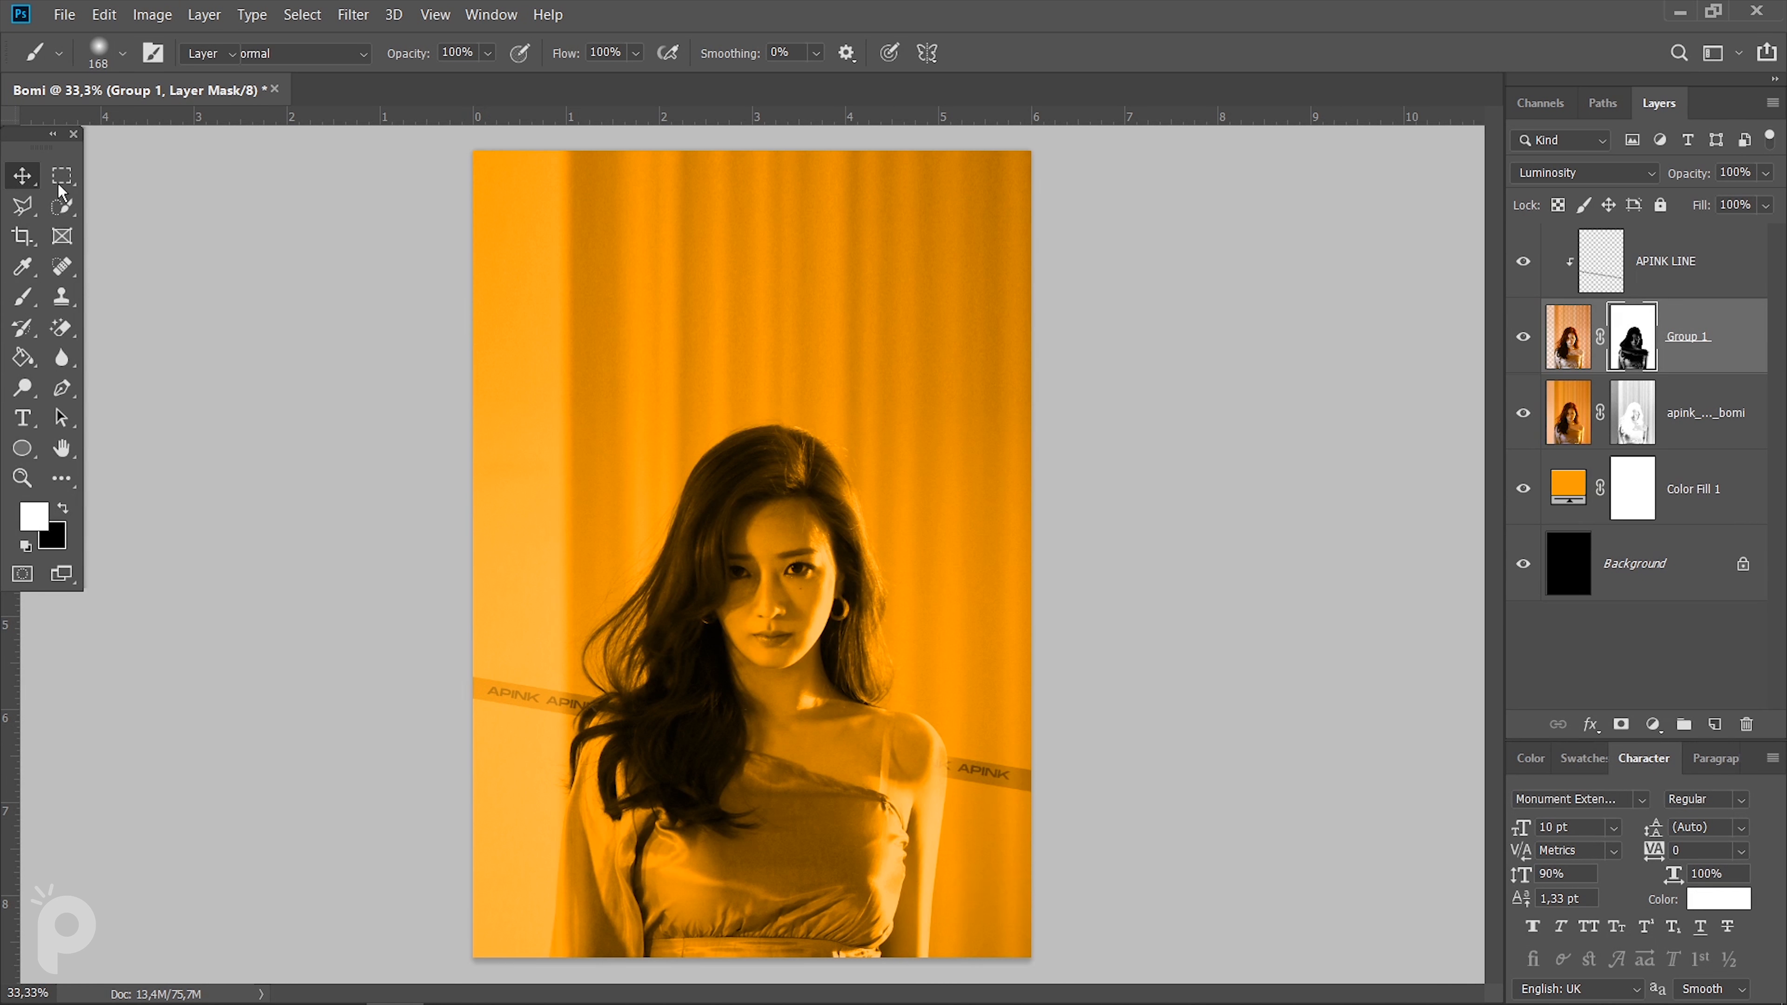
{"action": "left_click", "coordinate": [1683, 250]}
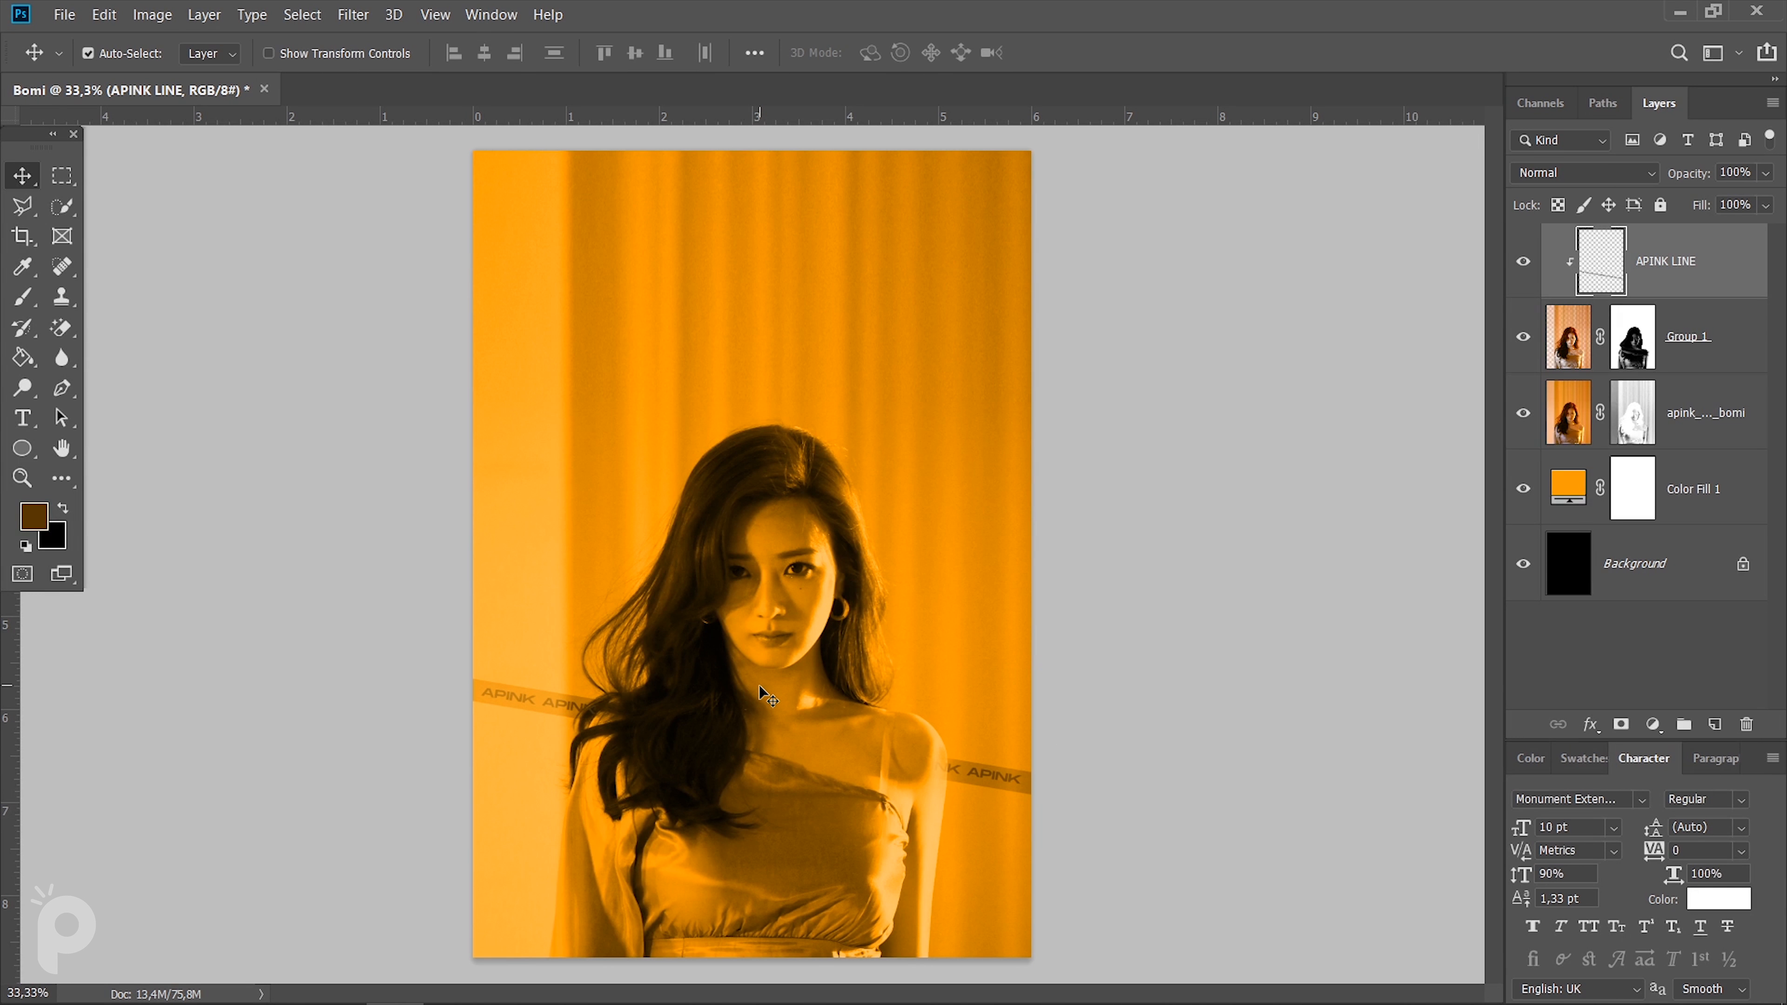
{"action": "key", "text": "ctrl+minus"}
{"action": "key", "text": "ctrl+minus"}
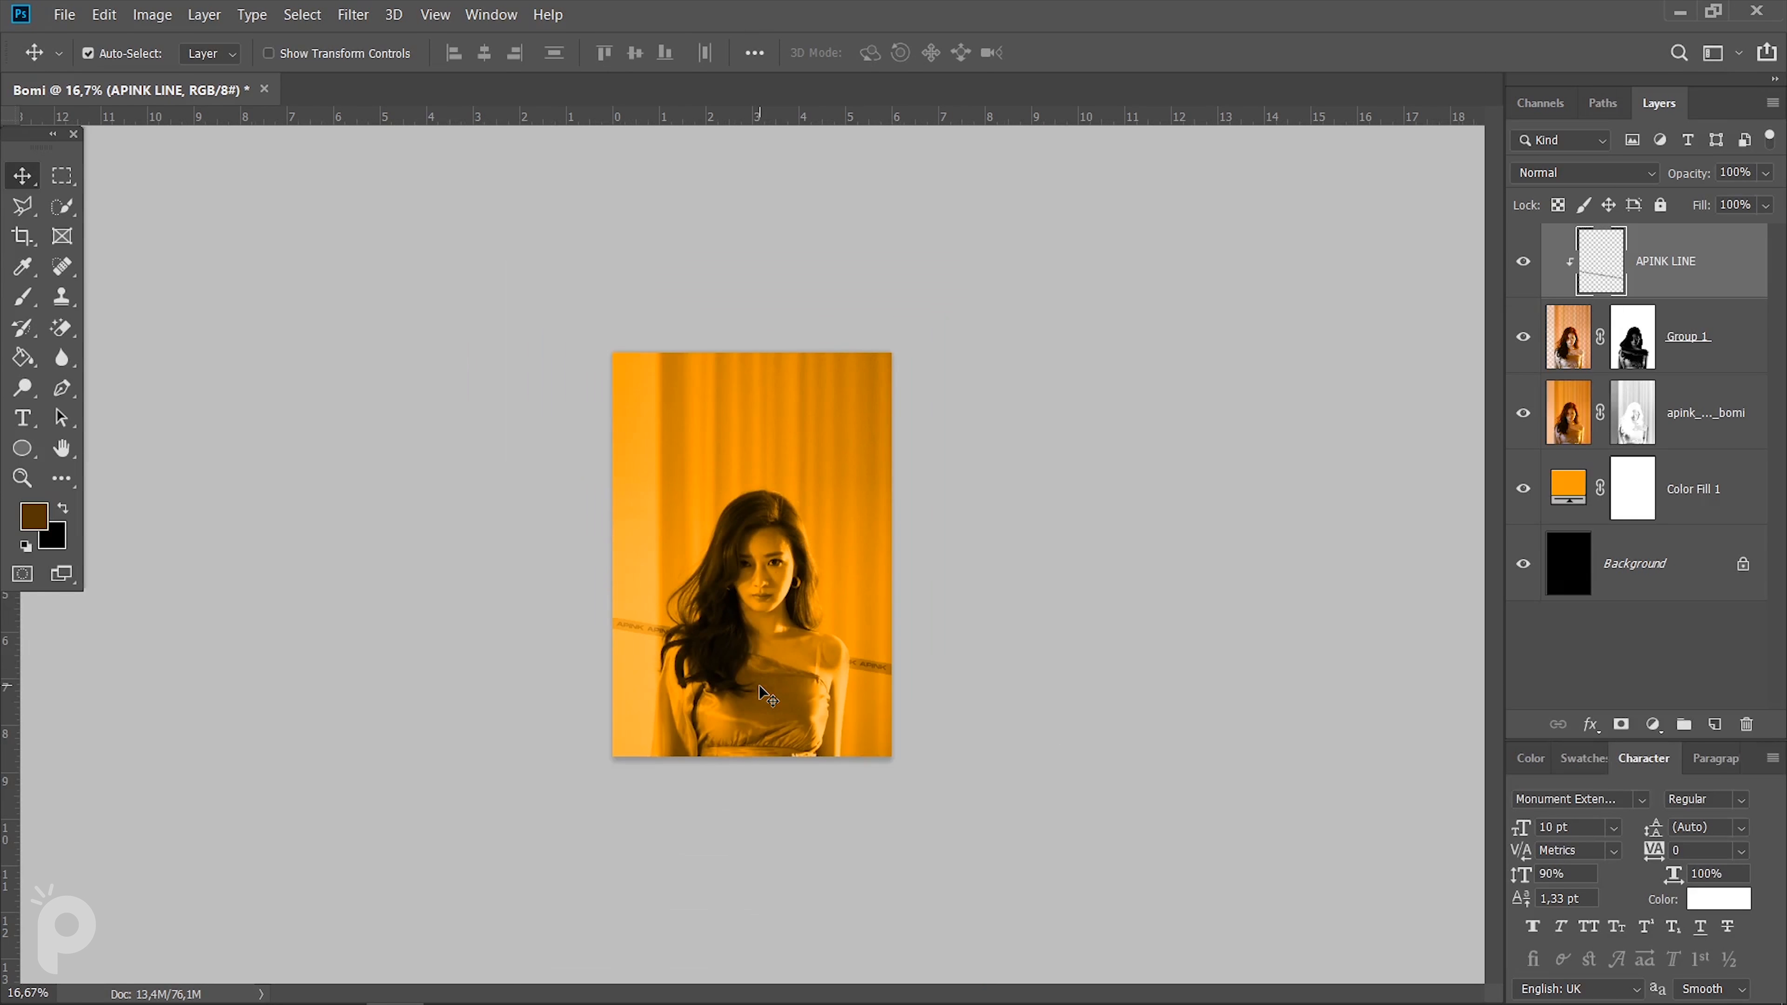
{"action": "key", "text": "ctrl+plus"}
{"action": "key", "text": "ctrl+t"}
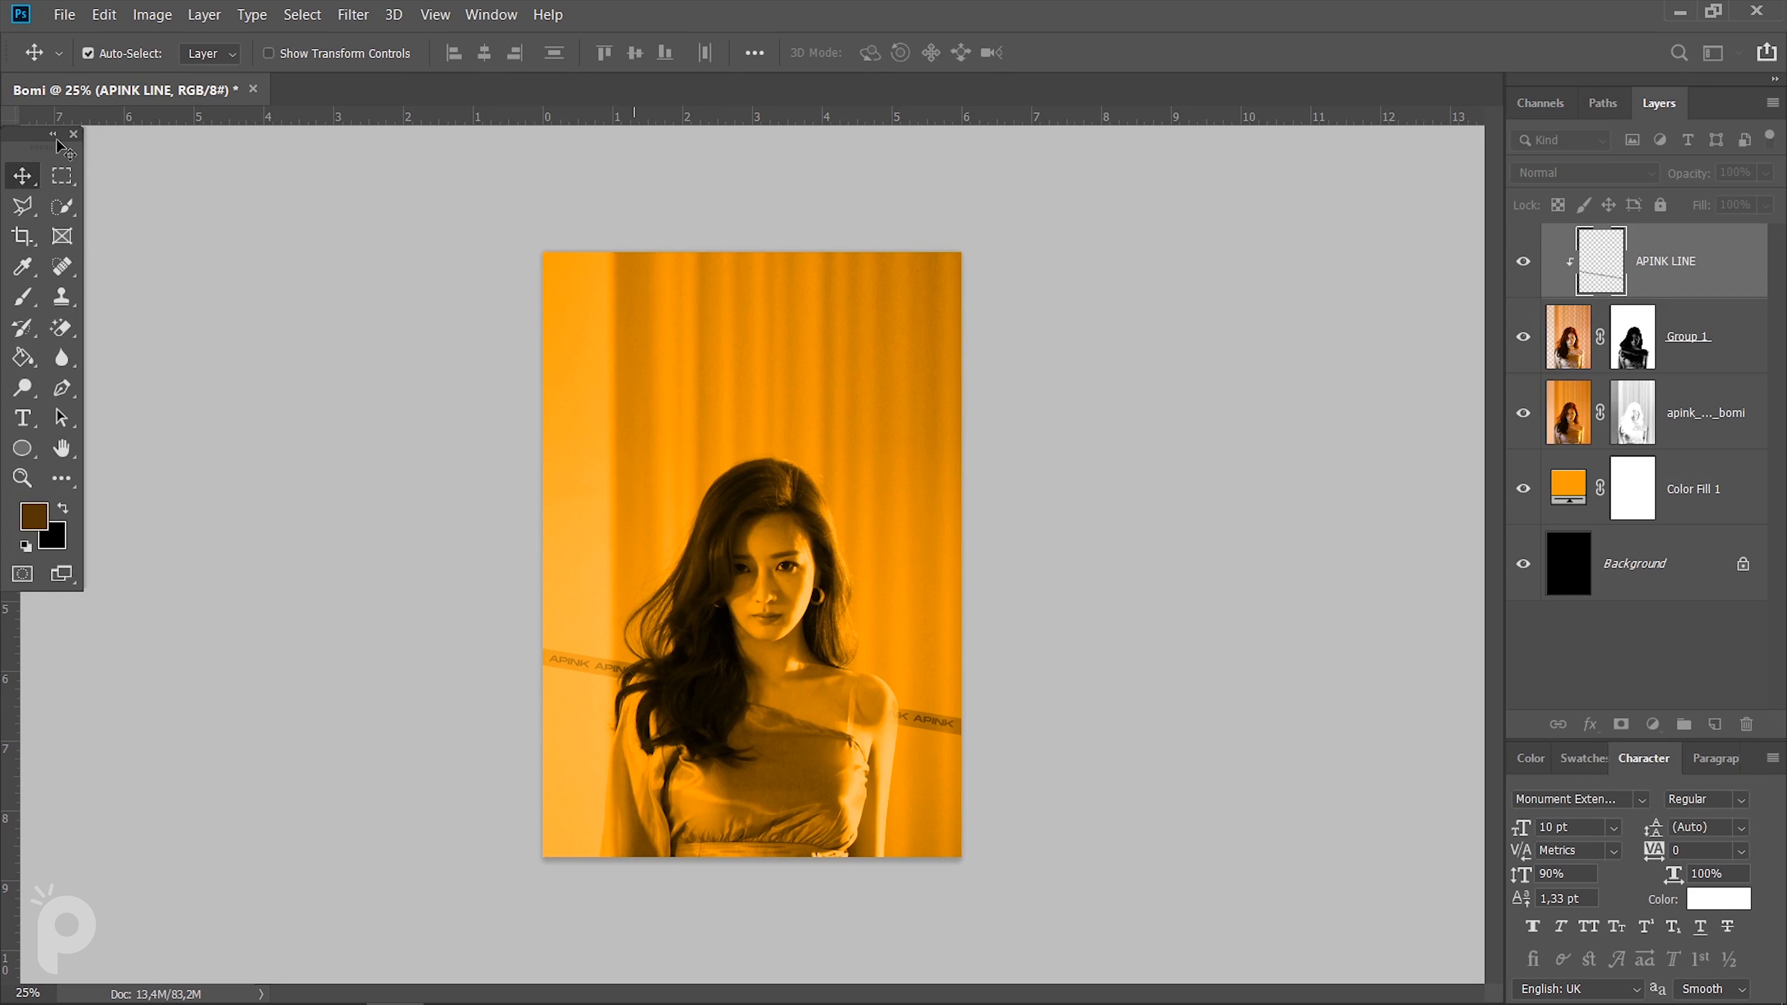
Apply a Brightness/Contrast adjustment to the APINK LINE layer with the contrast set to 42.
{"action": "left_click", "coordinate": [152, 14]}
{"action": "mouse_move", "coordinate": [282, 70]}
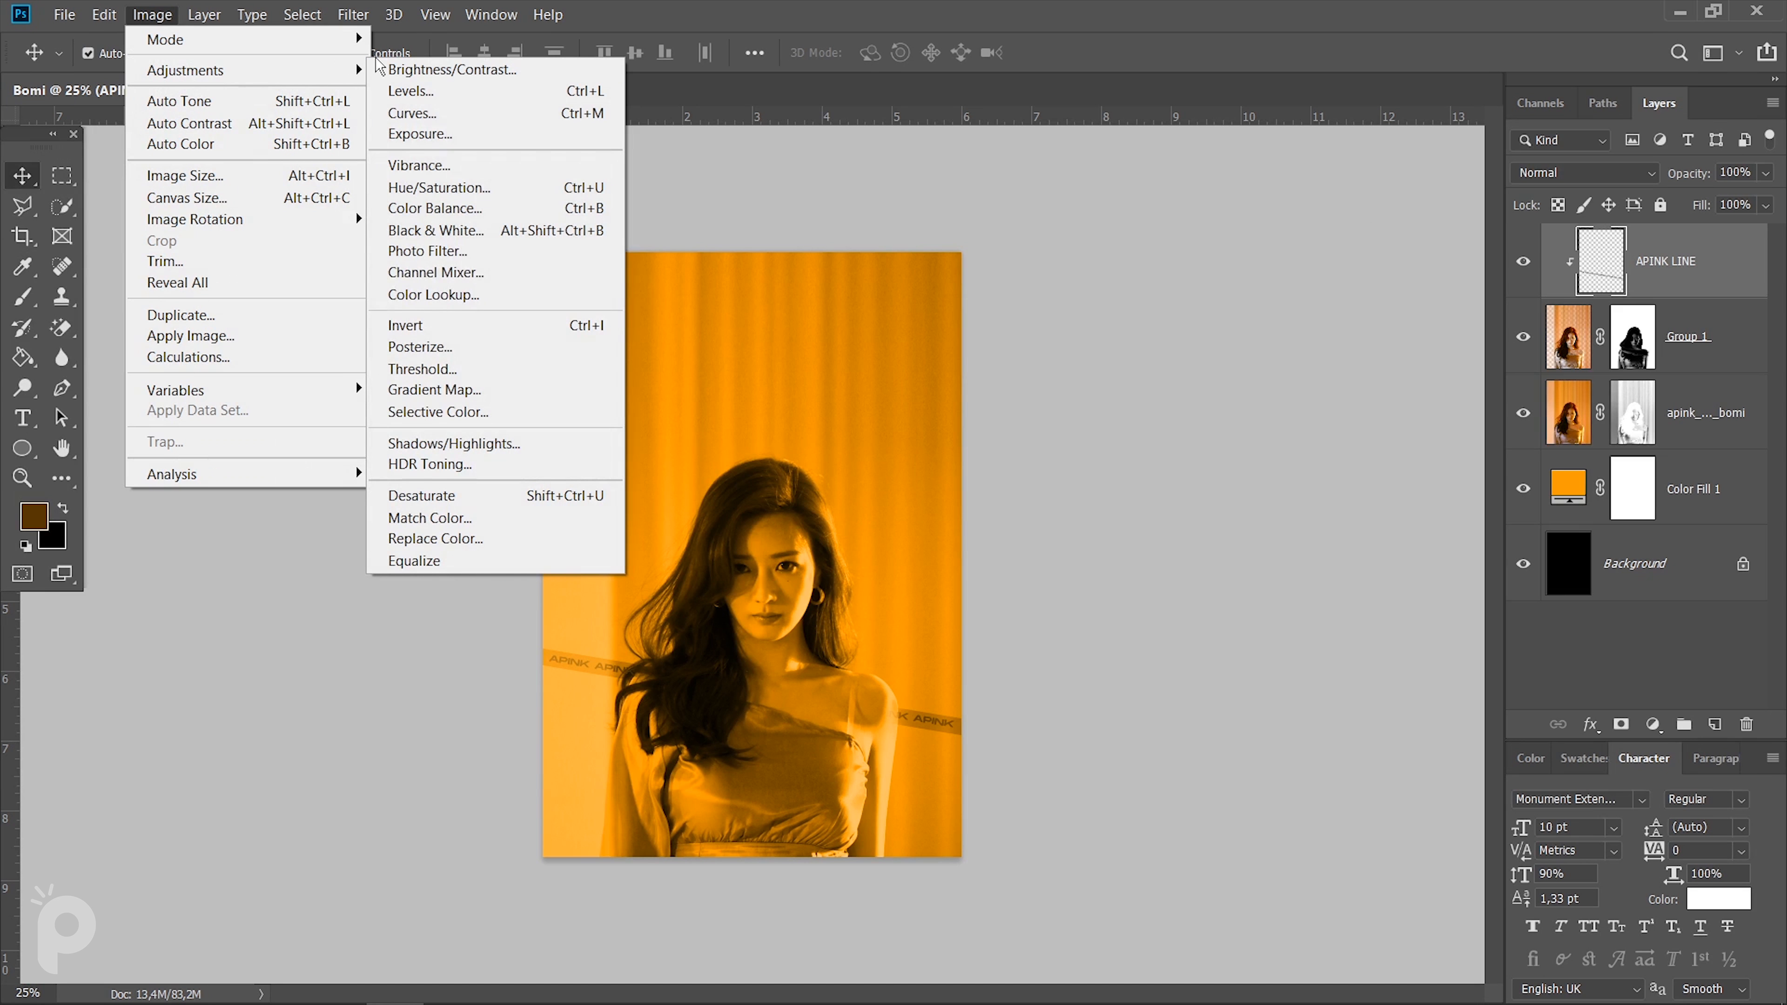
{"action": "left_click", "coordinate": [422, 68]}
{"action": "left_click_drag", "start_coordinate": [1121, 358], "coordinate": [1169, 361]}
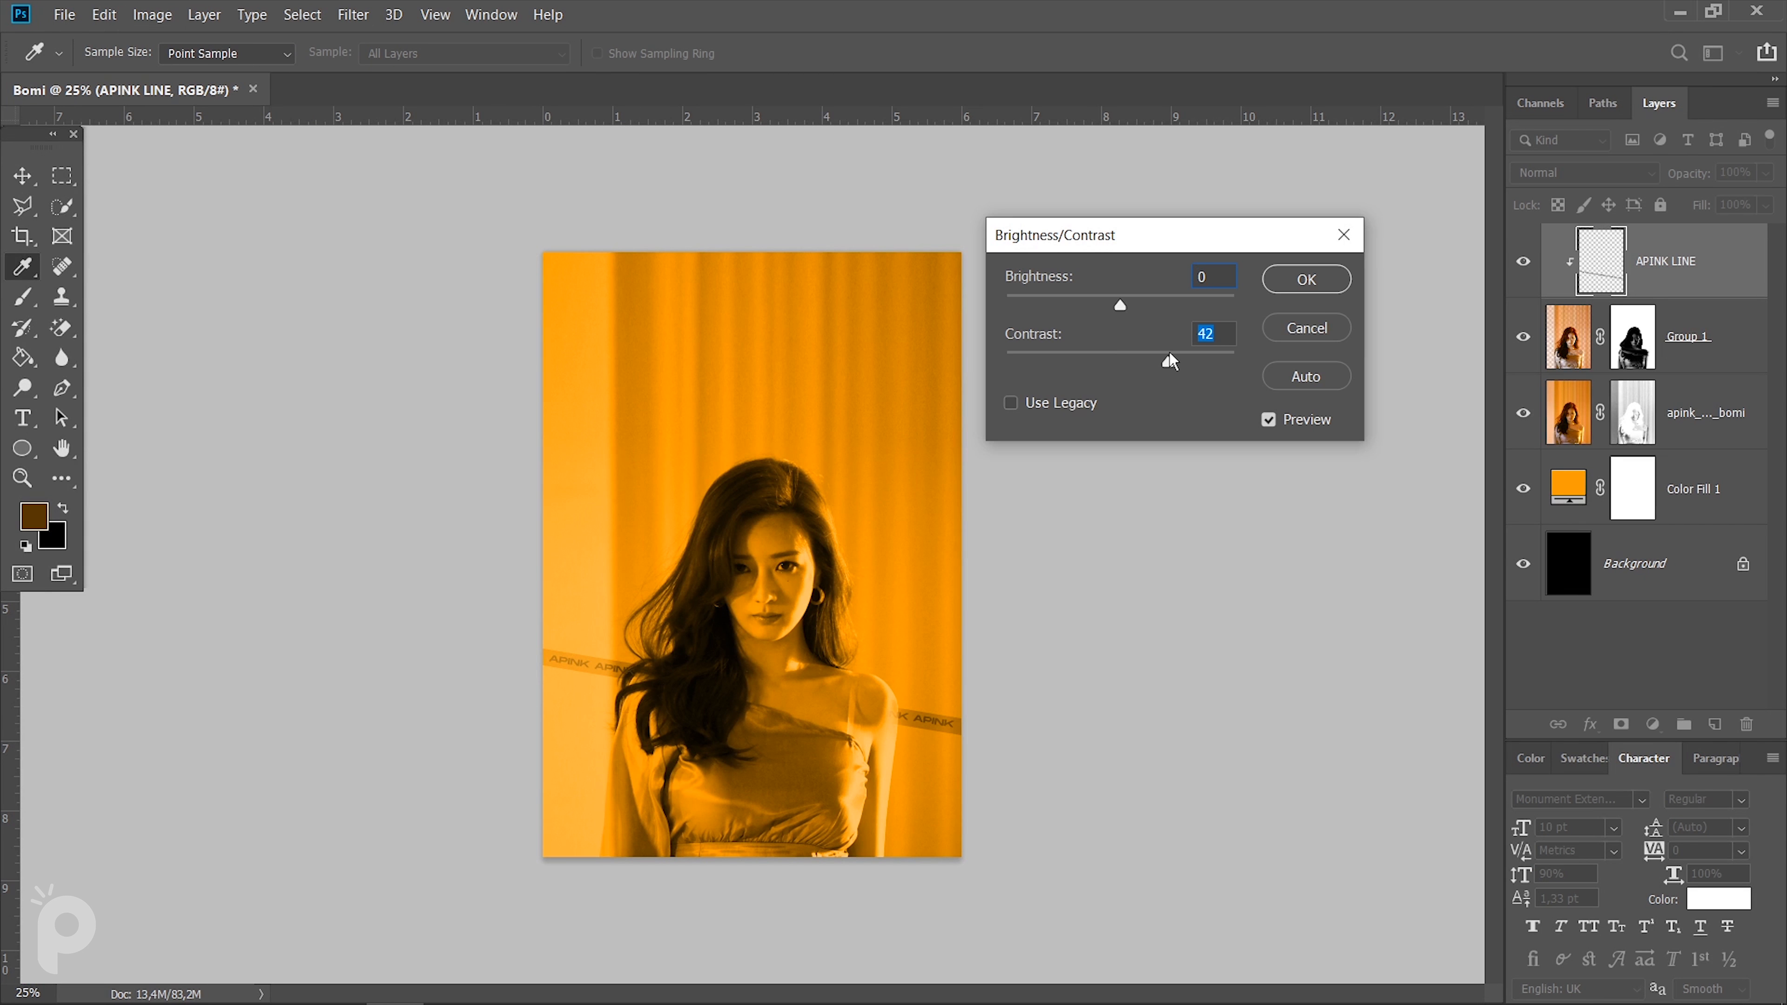
{"action": "left_click", "coordinate": [1304, 280]}
{"action": "key", "text": "v"}
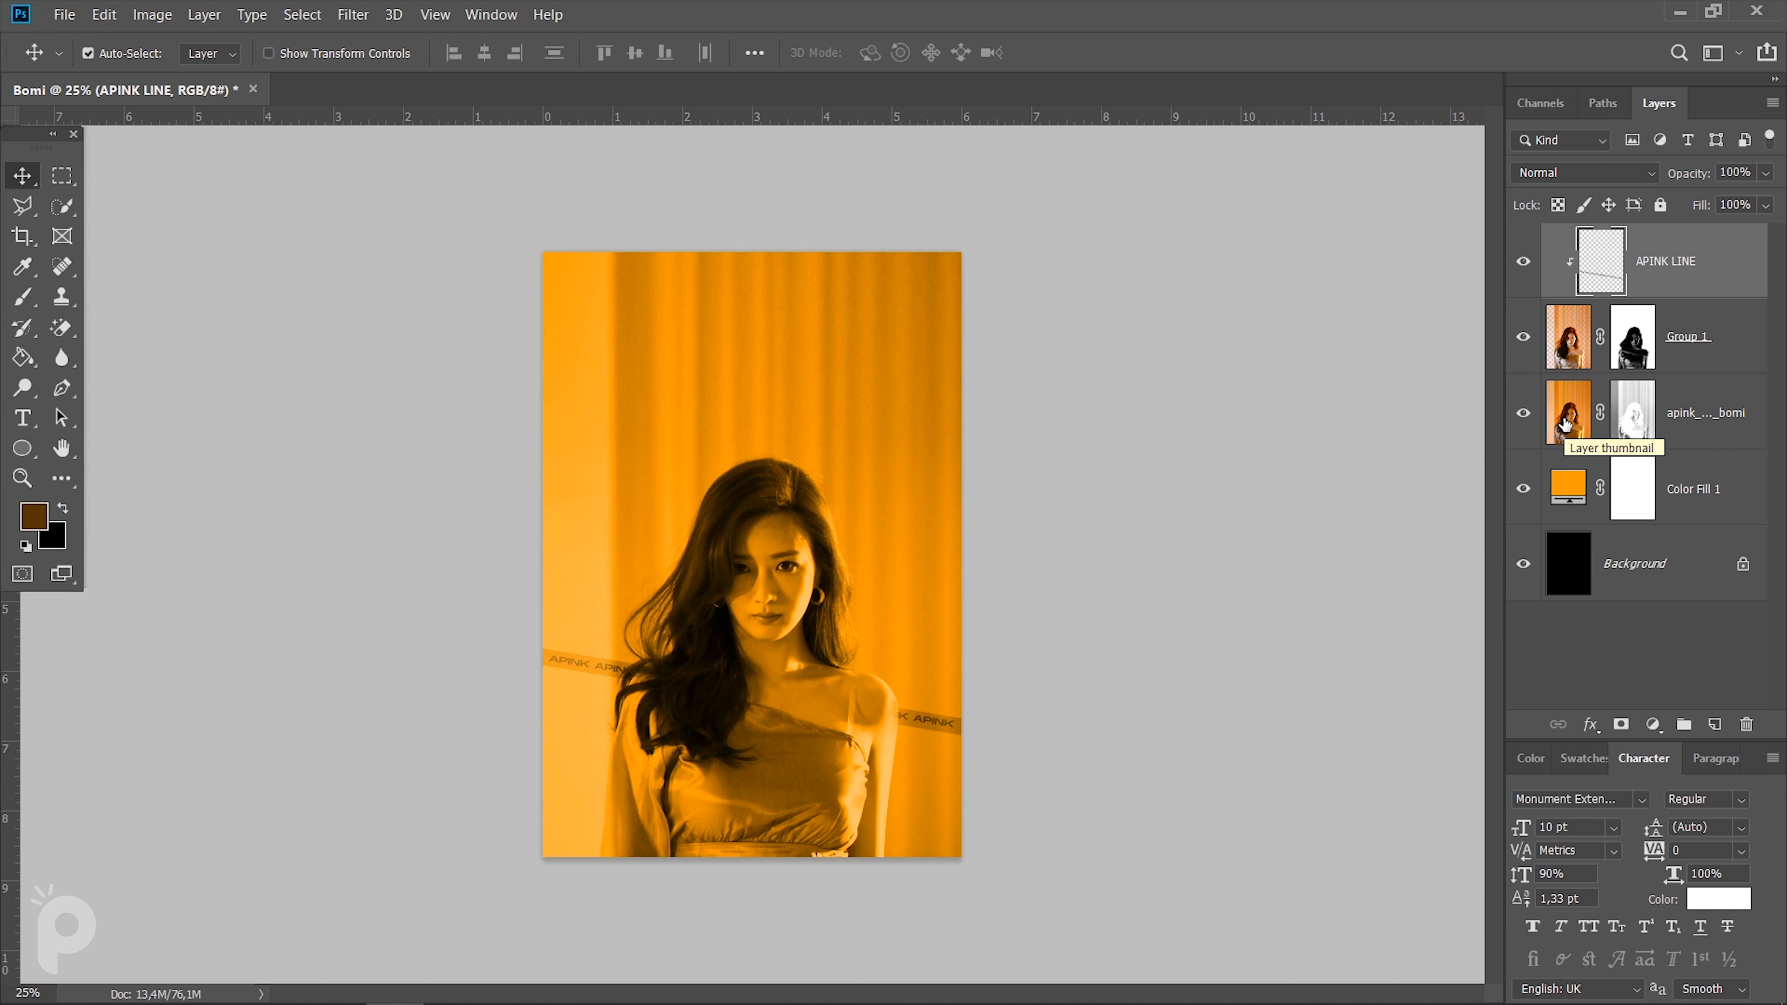
Apply a Brightness/Contrast adjustment to the Group 1 image, lowering brightness to -47 and raising the contrast.
{"action": "left_click", "coordinate": [1568, 338]}
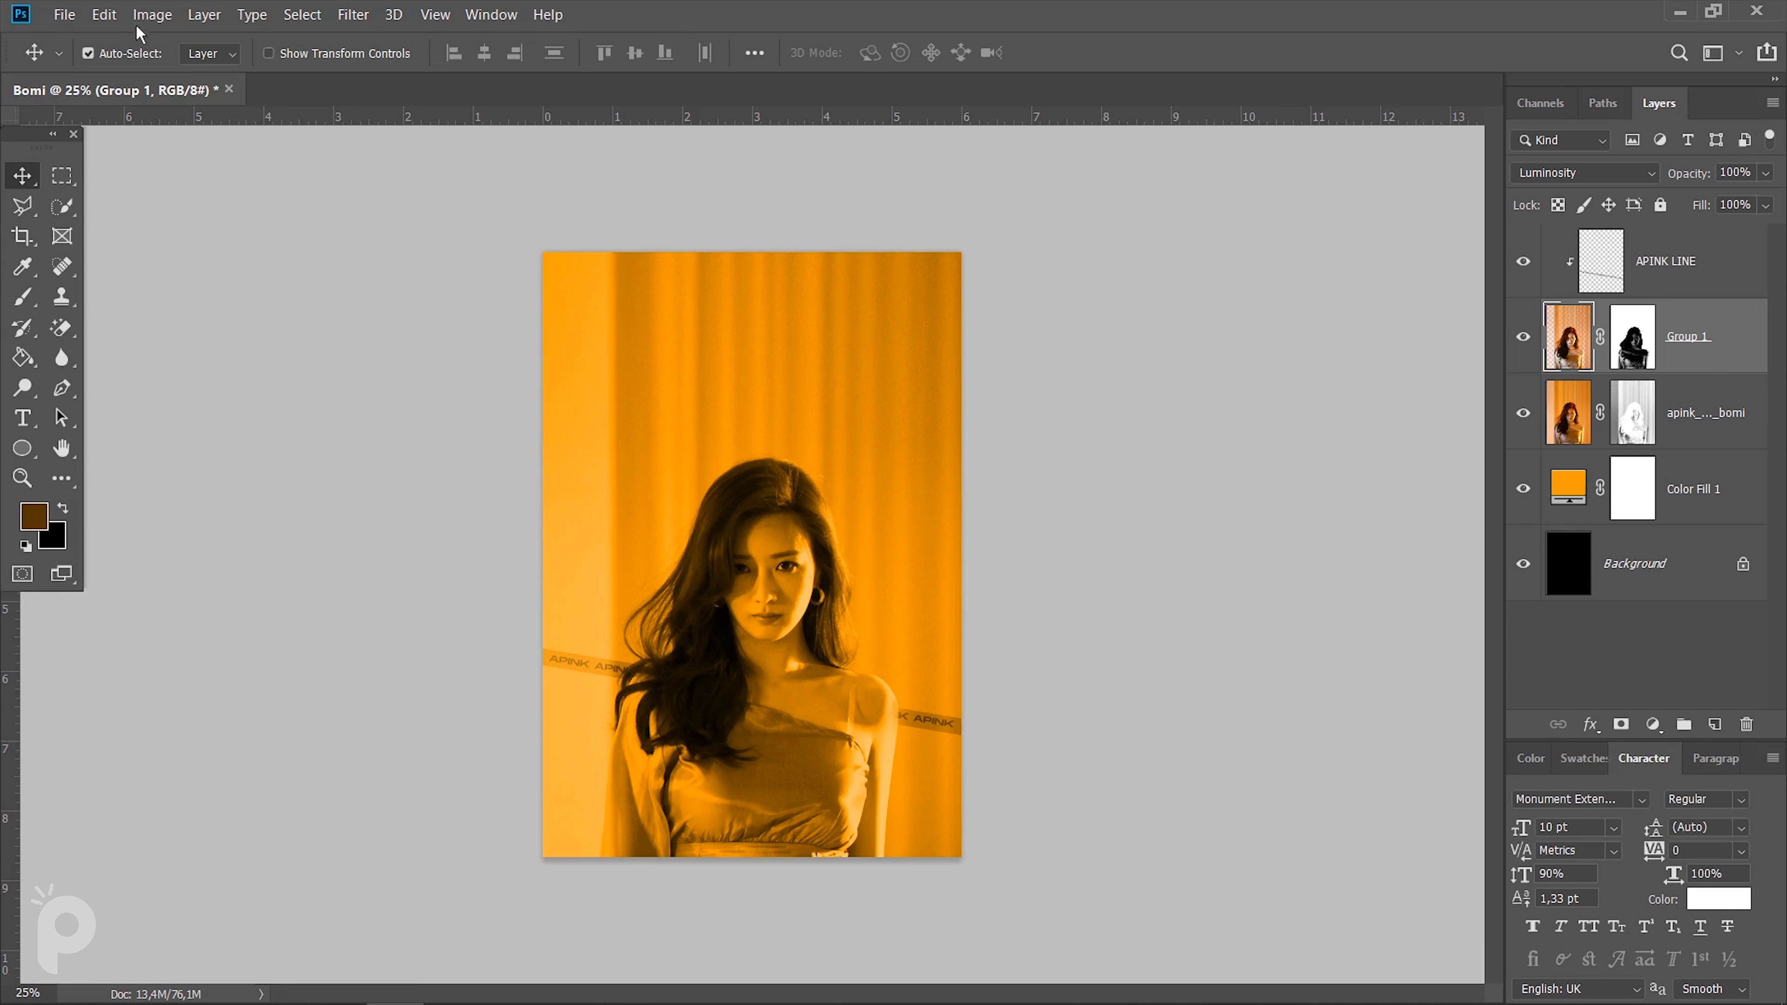
{"action": "left_click", "coordinate": [152, 14]}
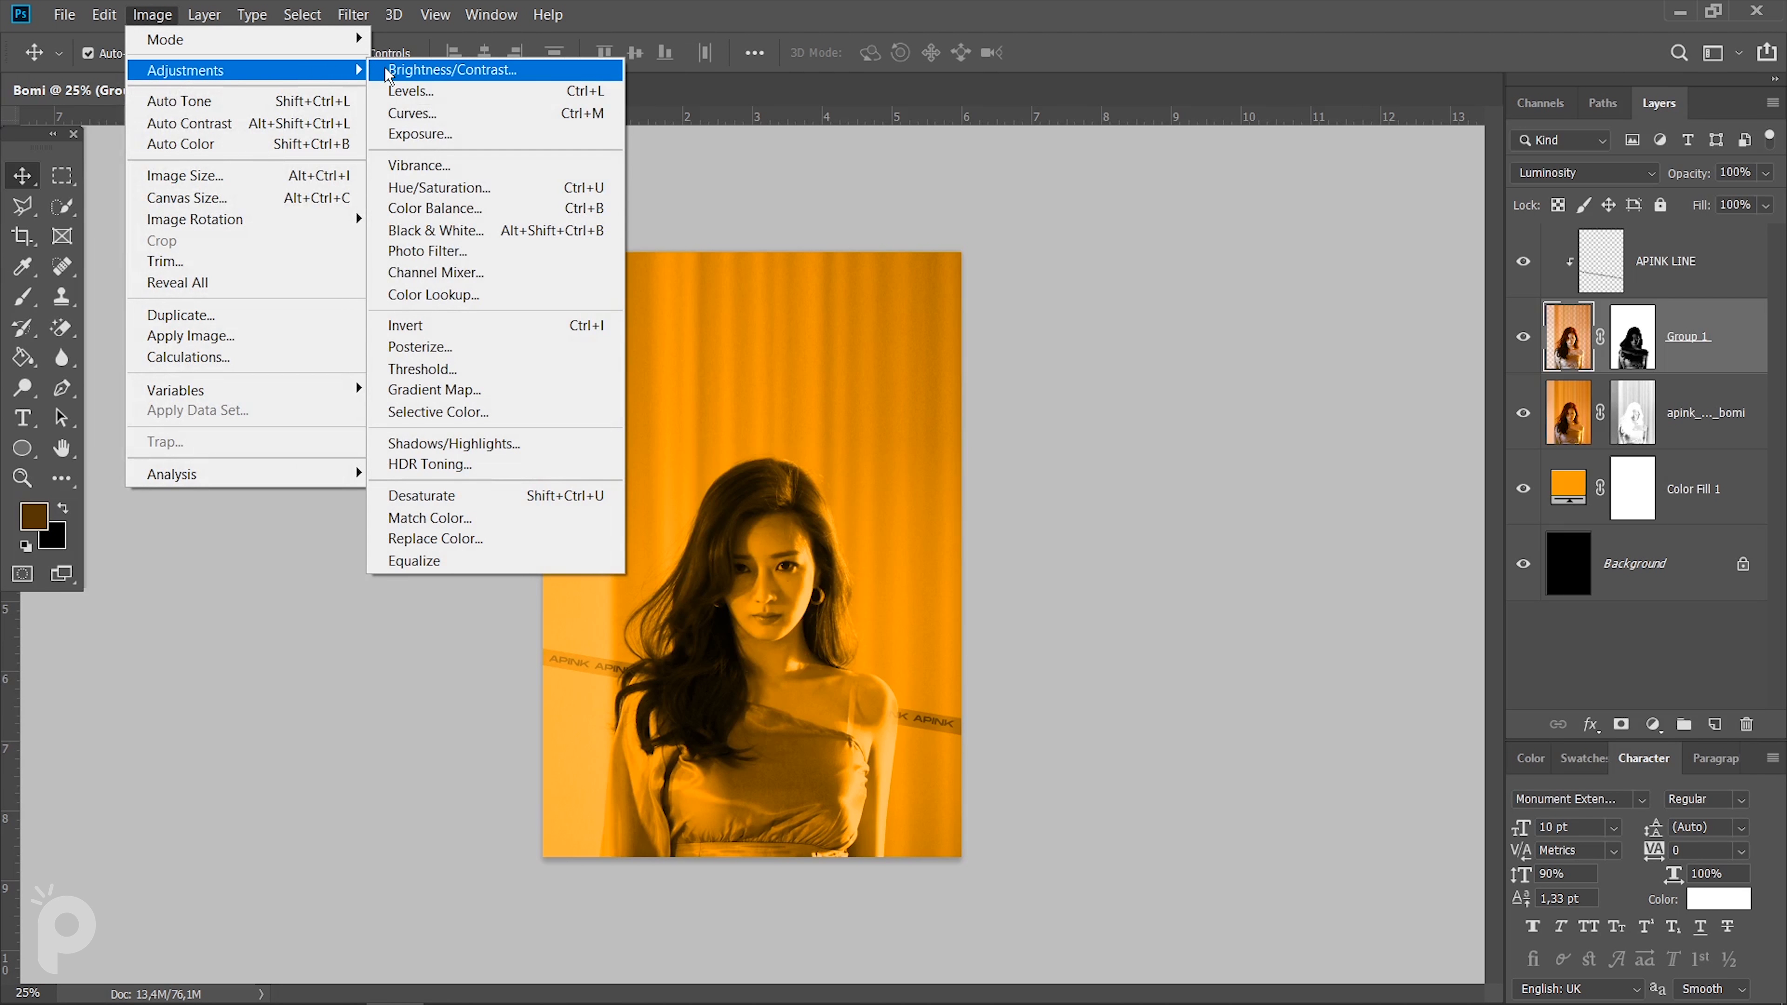
{"action": "left_click", "coordinate": [387, 70]}
{"action": "left_click_drag", "start_coordinate": [1120, 299], "coordinate": [1086, 298]}
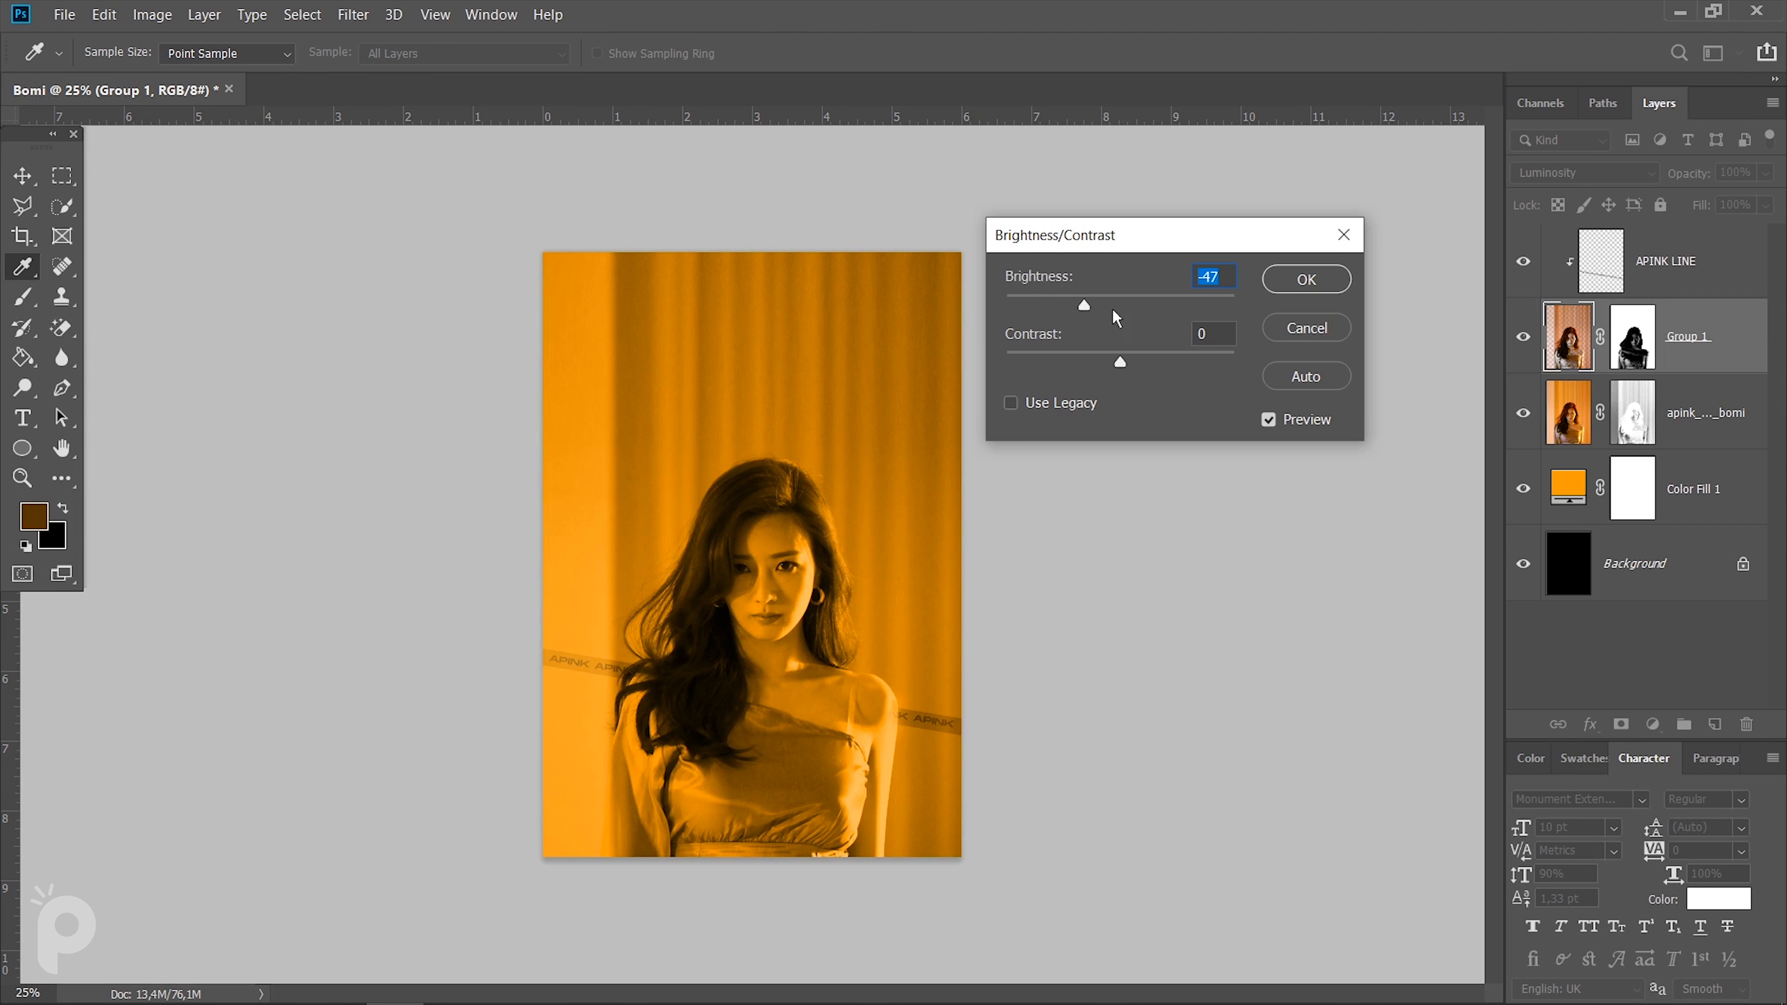
{"action": "left_click", "coordinate": [1168, 362]}
{"action": "left_click_drag", "start_coordinate": [1208, 352], "coordinate": [1181, 354]}
{"action": "left_click", "coordinate": [1270, 283]}
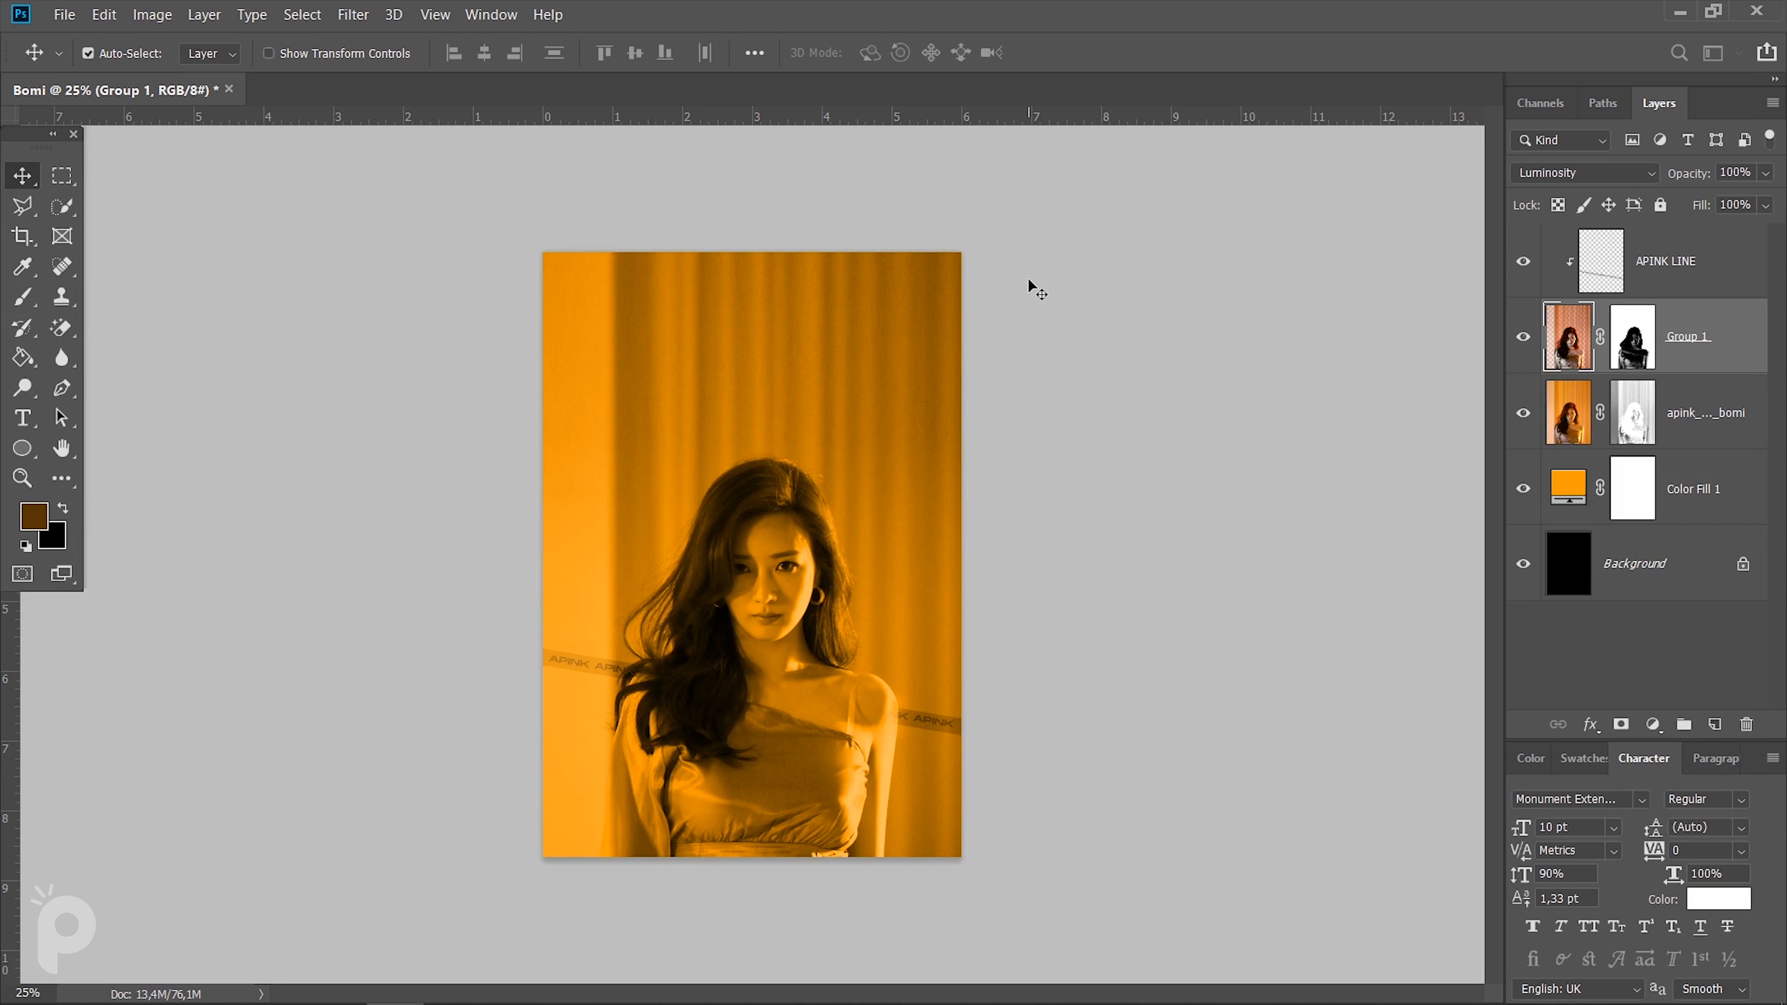
Create a paragraph text box above the APINK LINE layer, spanning the poster's width above the woman's head.
{"action": "left_click", "coordinate": [1627, 289]}
{"action": "key", "text": "t"}
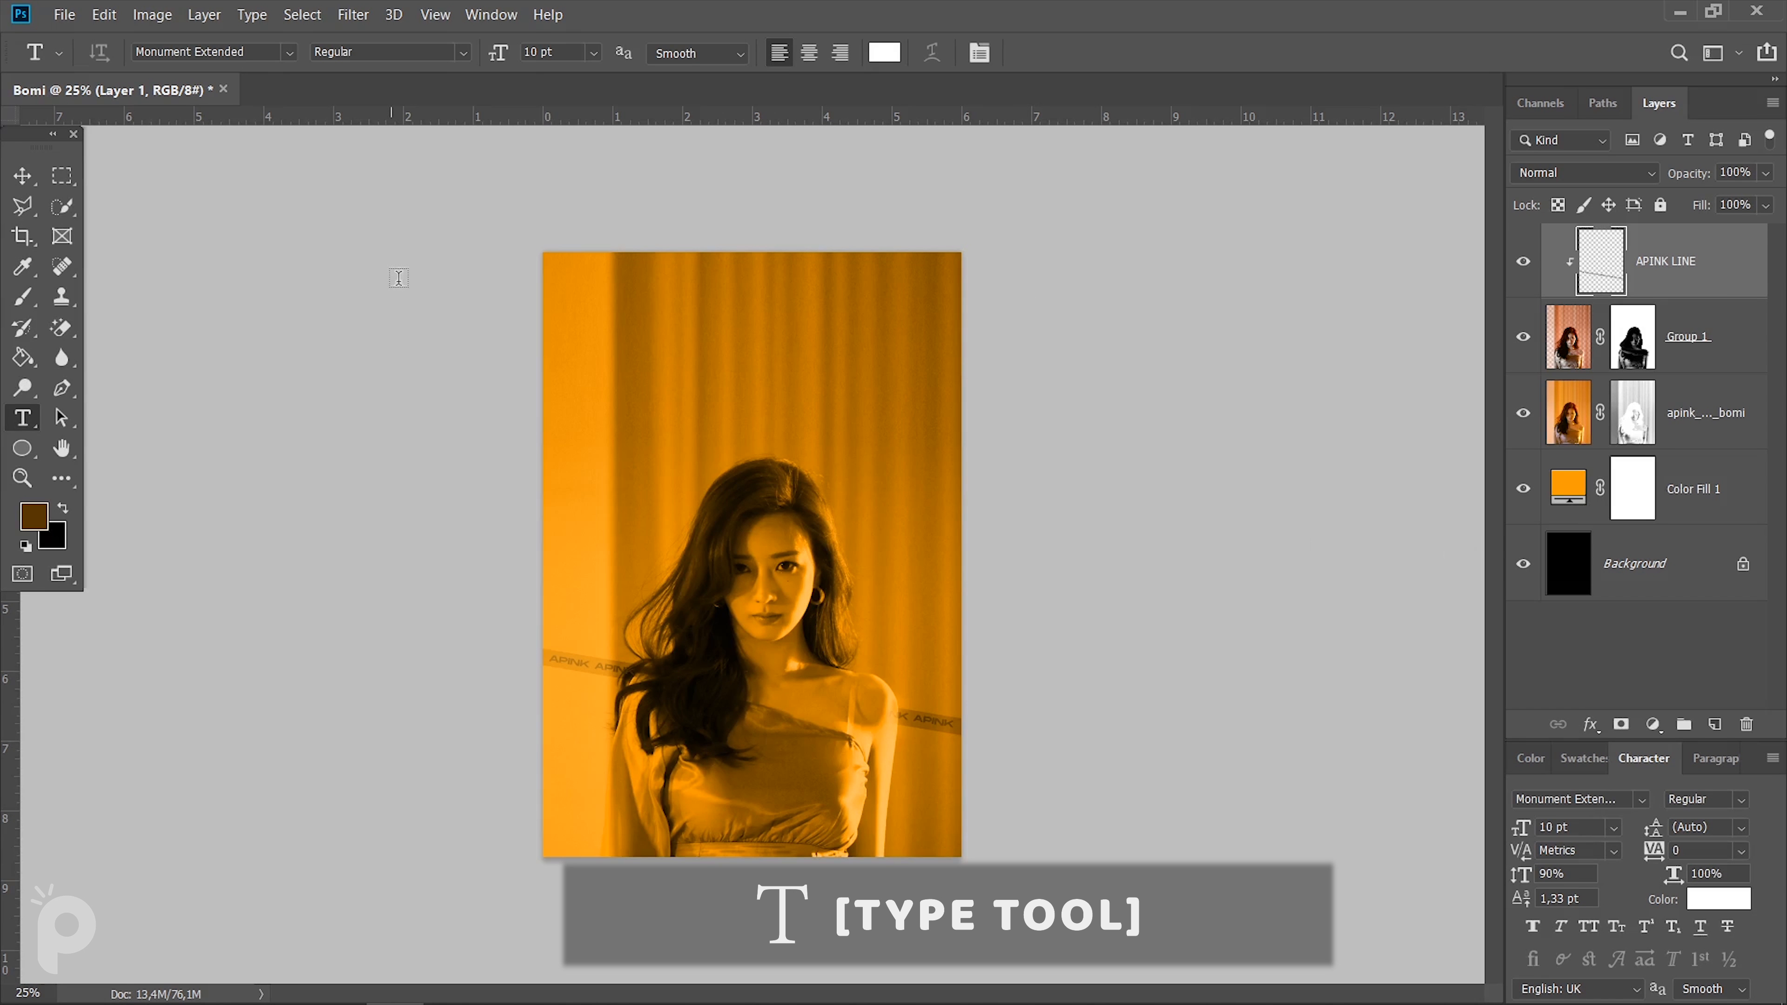
{"action": "left_click_drag", "start_coordinate": [550, 267], "coordinate": [955, 440]}
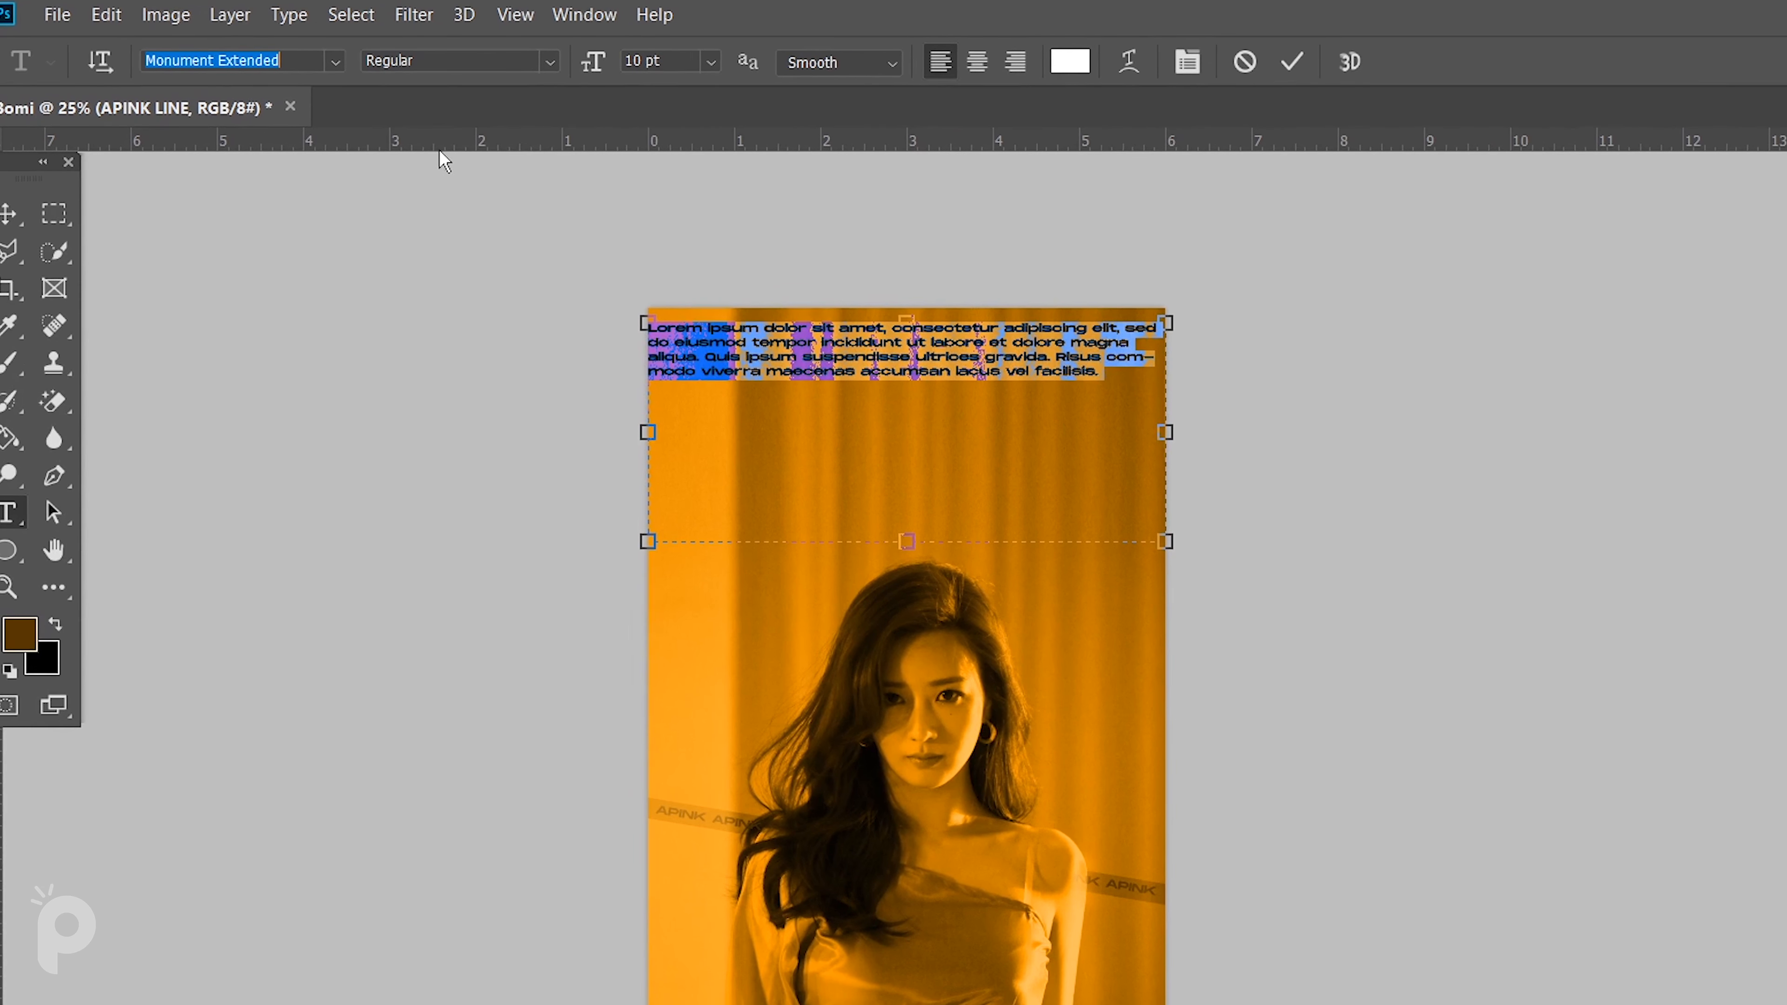
Set the placeholder text to the BM HANNA_TTF font at 120 pt.
{"action": "left_click", "coordinate": [338, 63]}
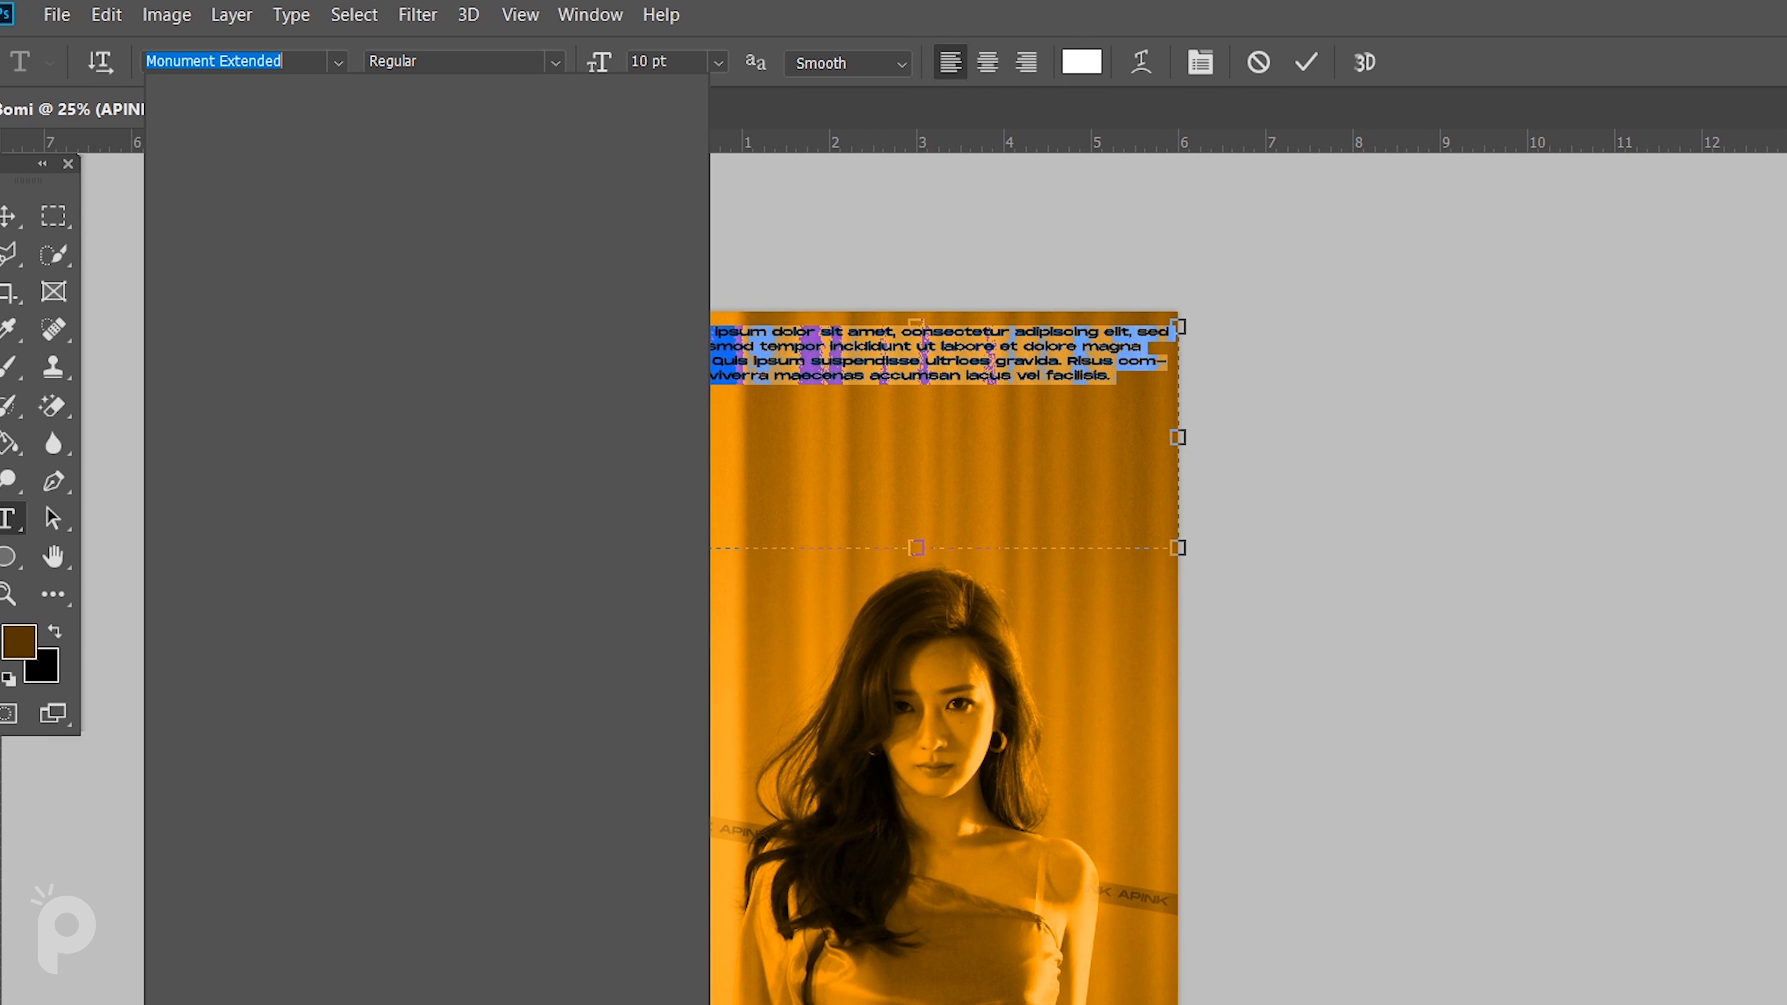
{"action": "type", "text": "BM"}
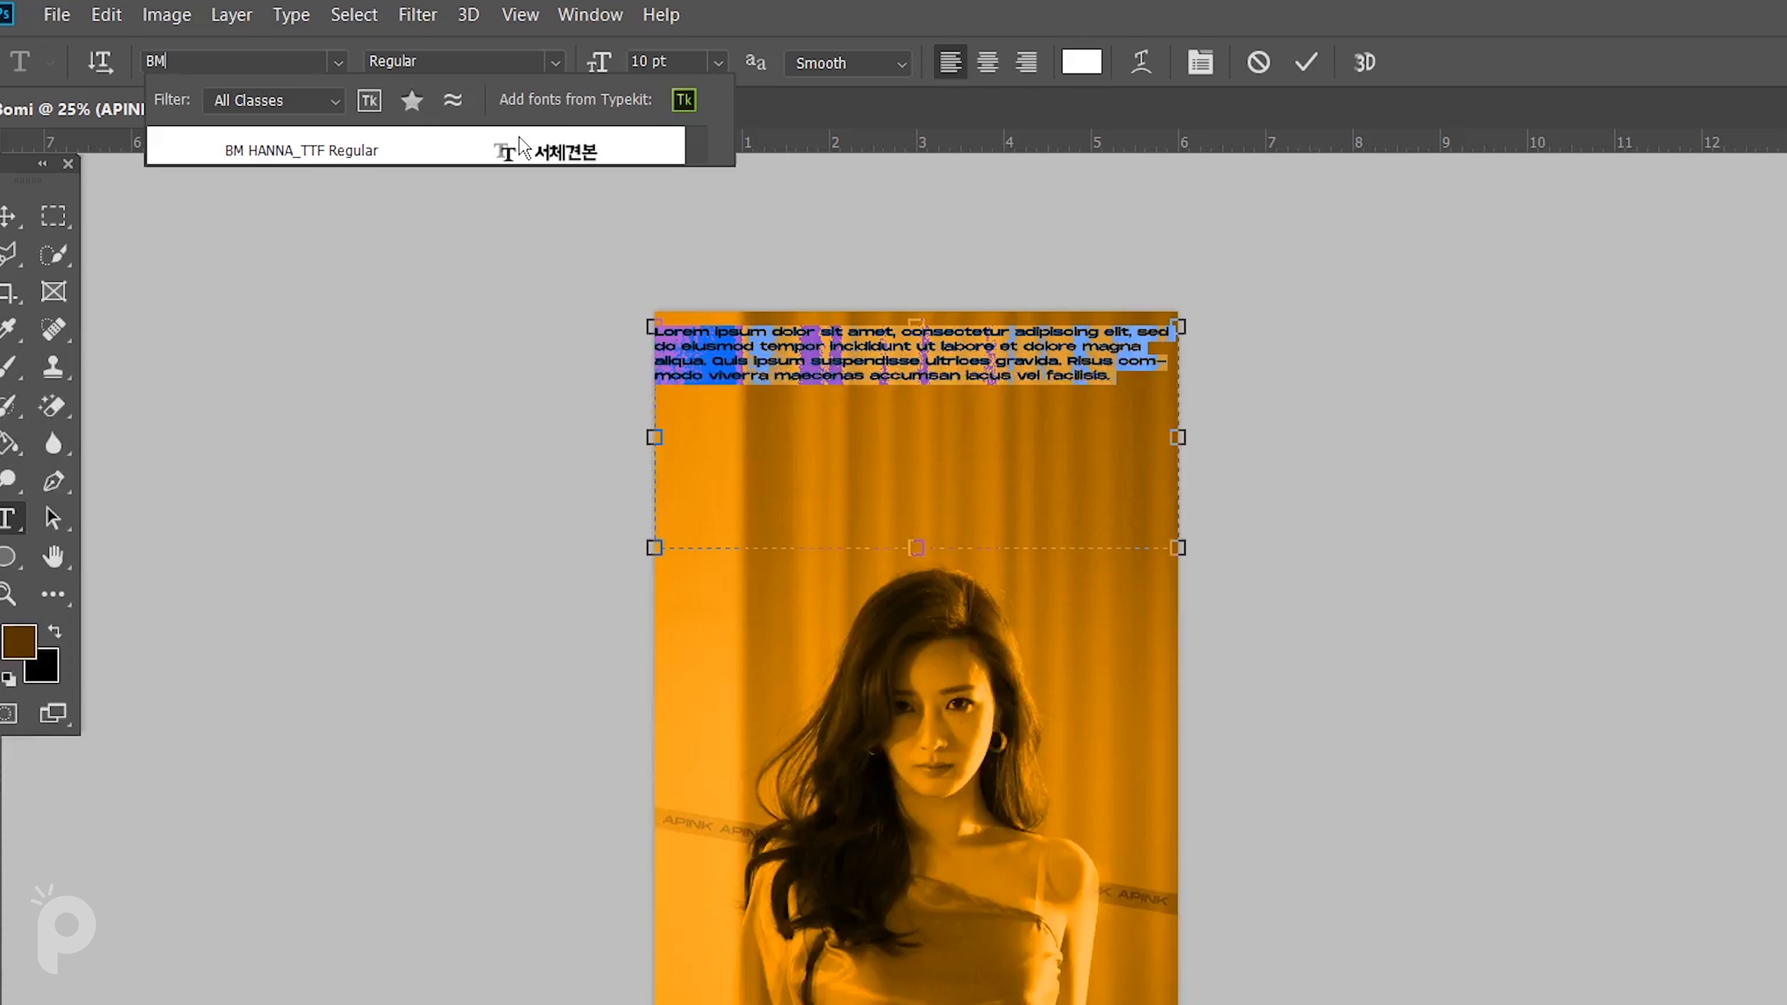
{"action": "left_click", "coordinate": [505, 158]}
{"action": "key", "text": "ctrl+a"}
{"action": "type", "text": "1"}
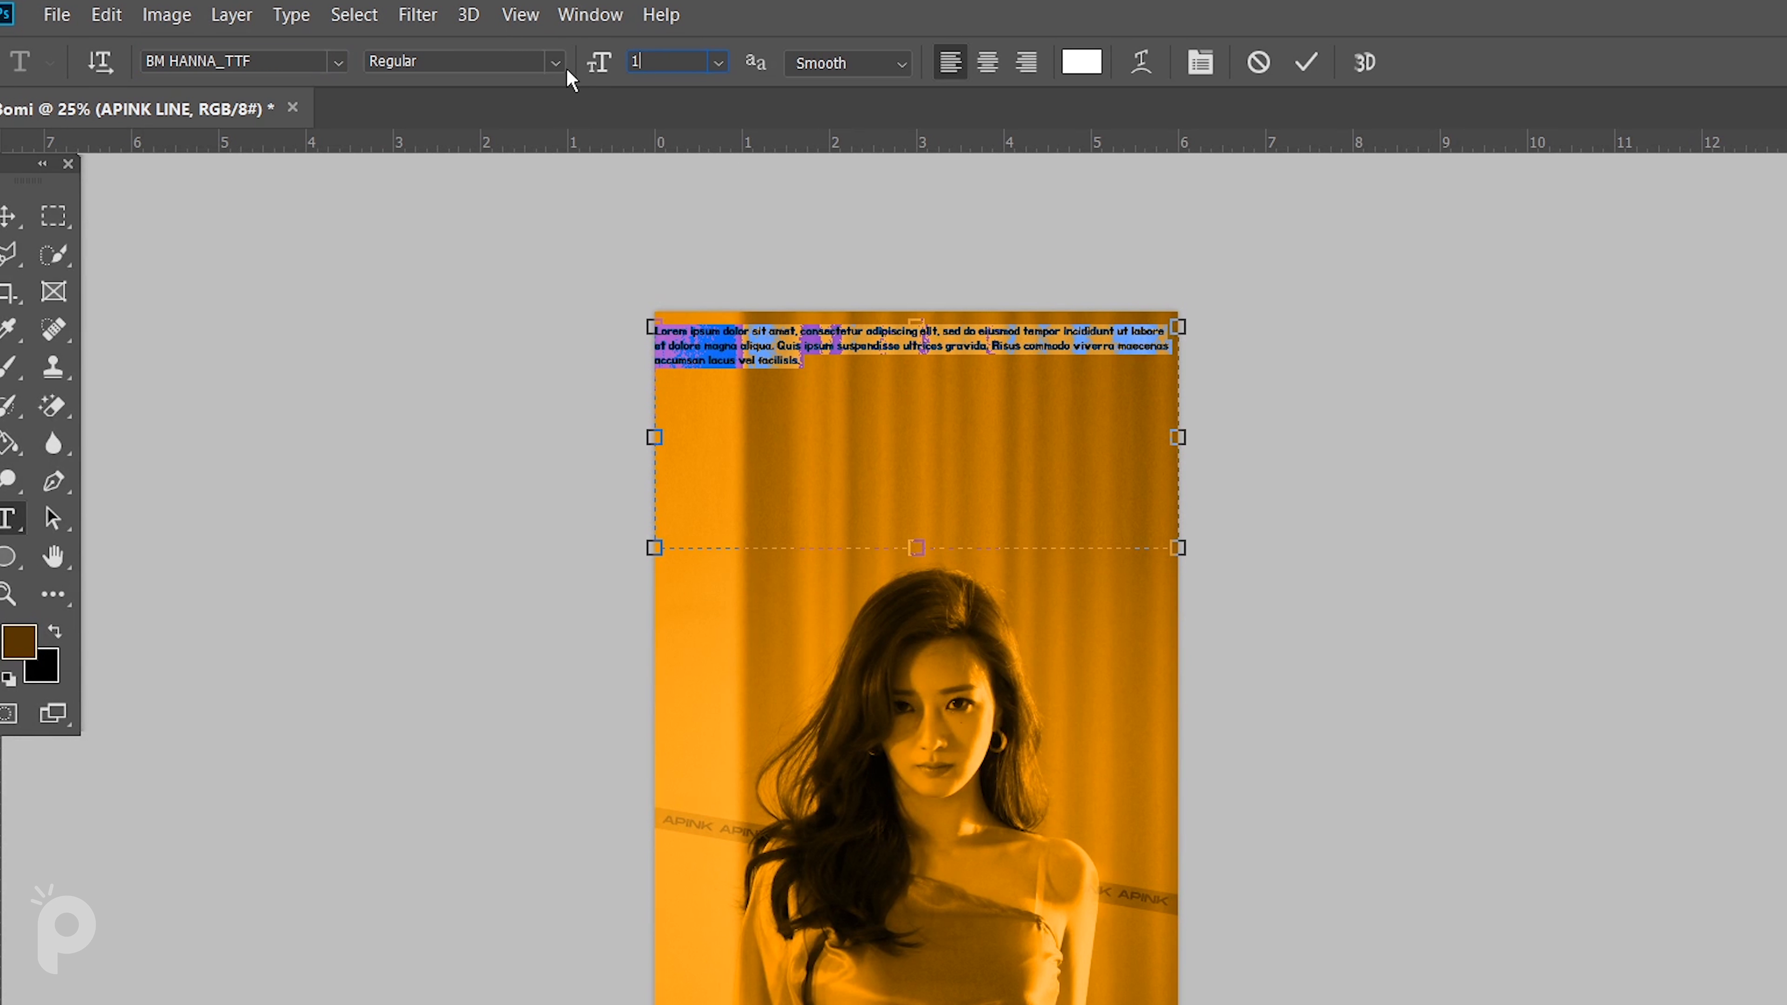
{"action": "key", "text": "Return"}
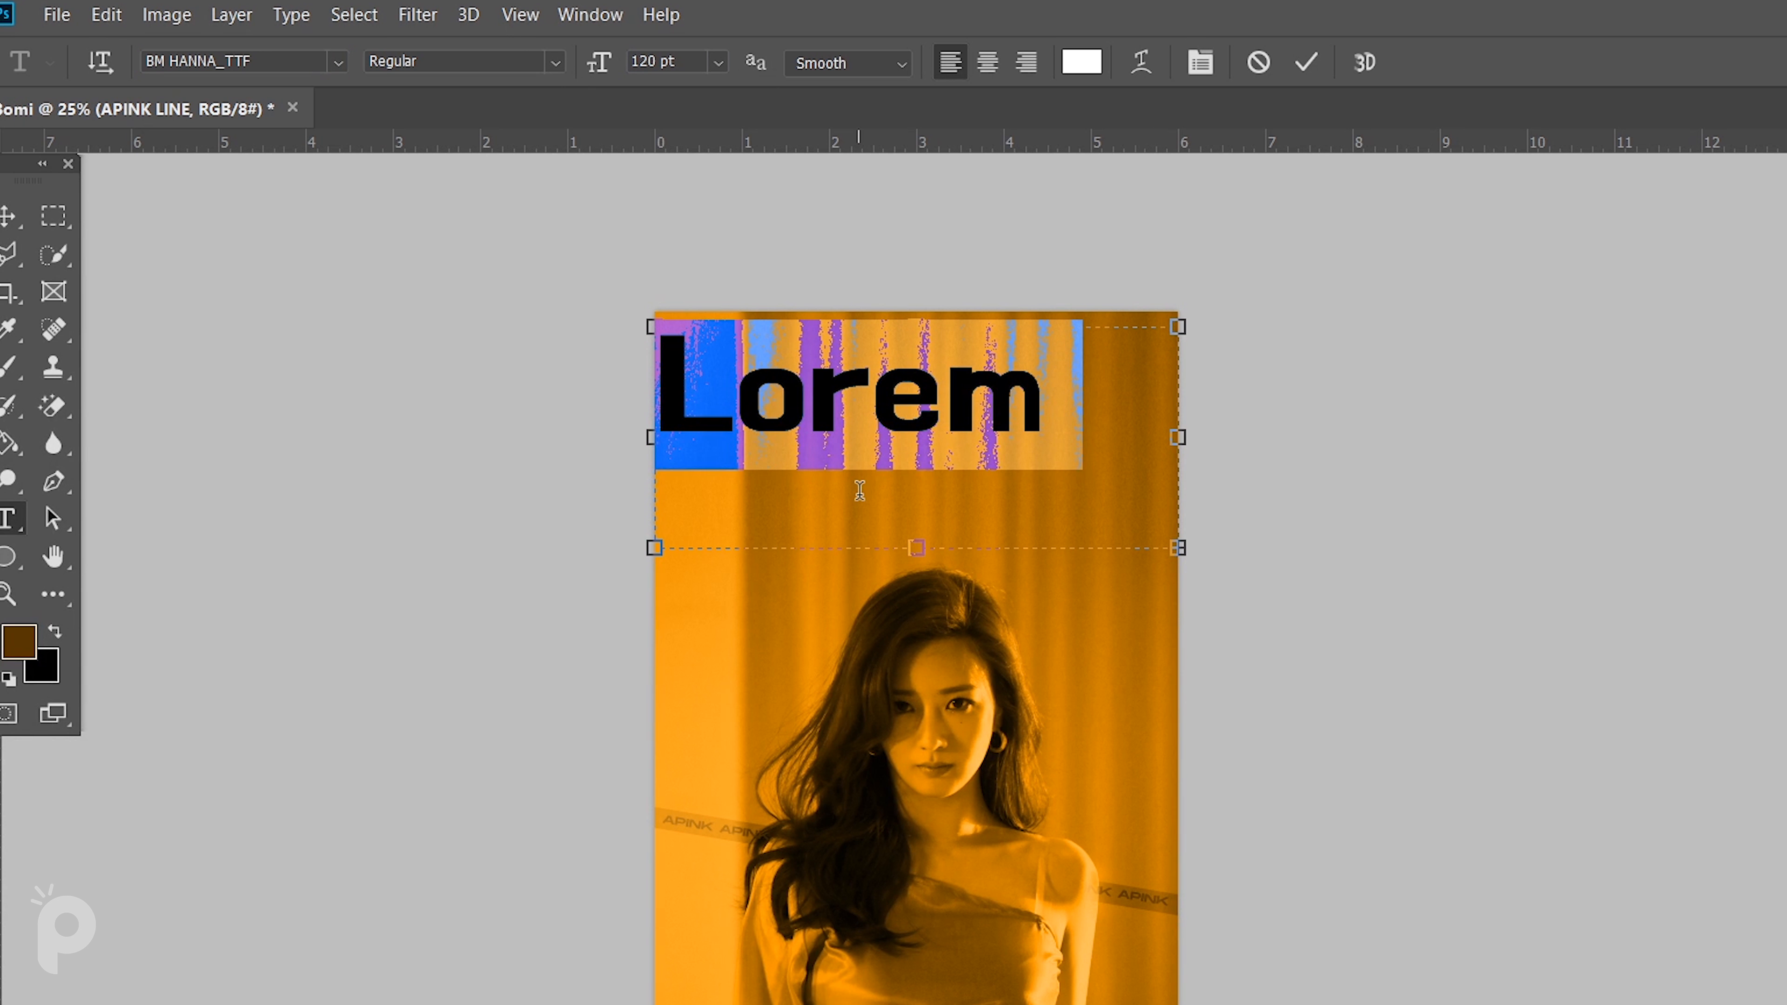
Switch to the browser's YOONBOMI search results and copy the Hangul name 윤보미 from the AsianWiki entry.
{"action": "key", "text": "alt+Tab"}
{"action": "key", "text": "alt+Tab"}
{"action": "key", "text": "alt+Tab"}
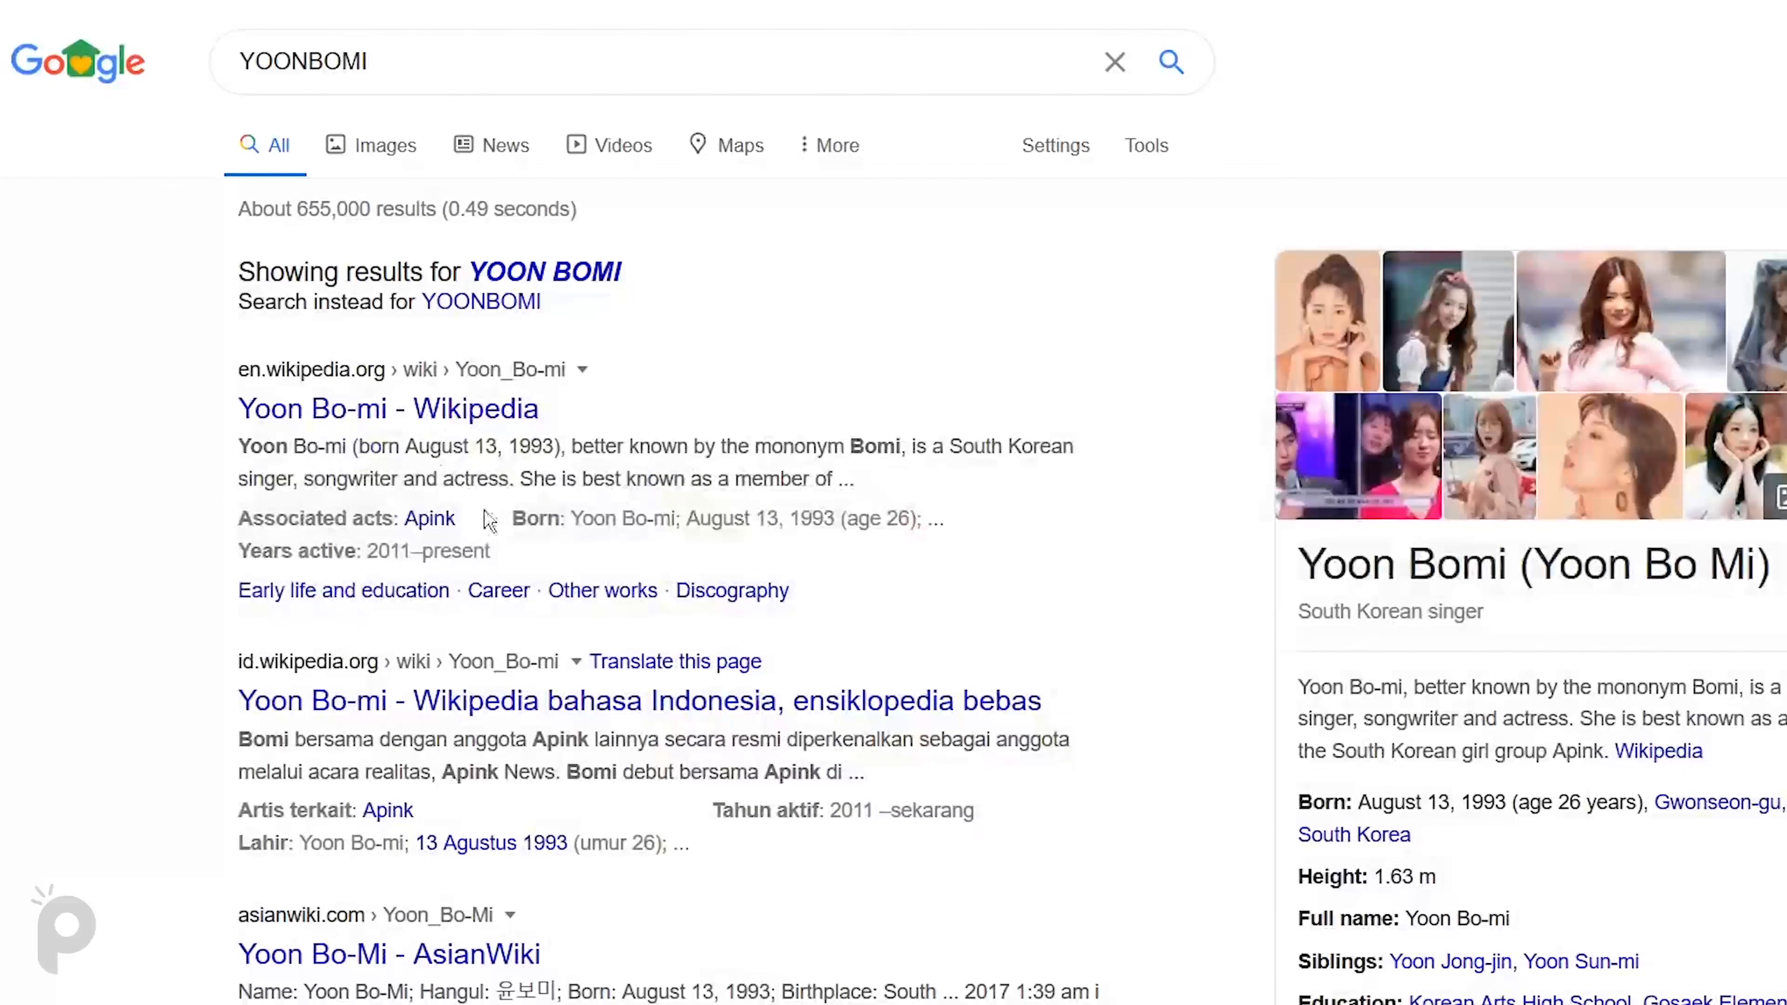
{"action": "double_click", "coordinate": [529, 824]}
{"action": "left_click_drag", "start_coordinate": [495, 838], "coordinate": [556, 836]}
{"action": "key", "text": "ctrl+c"}
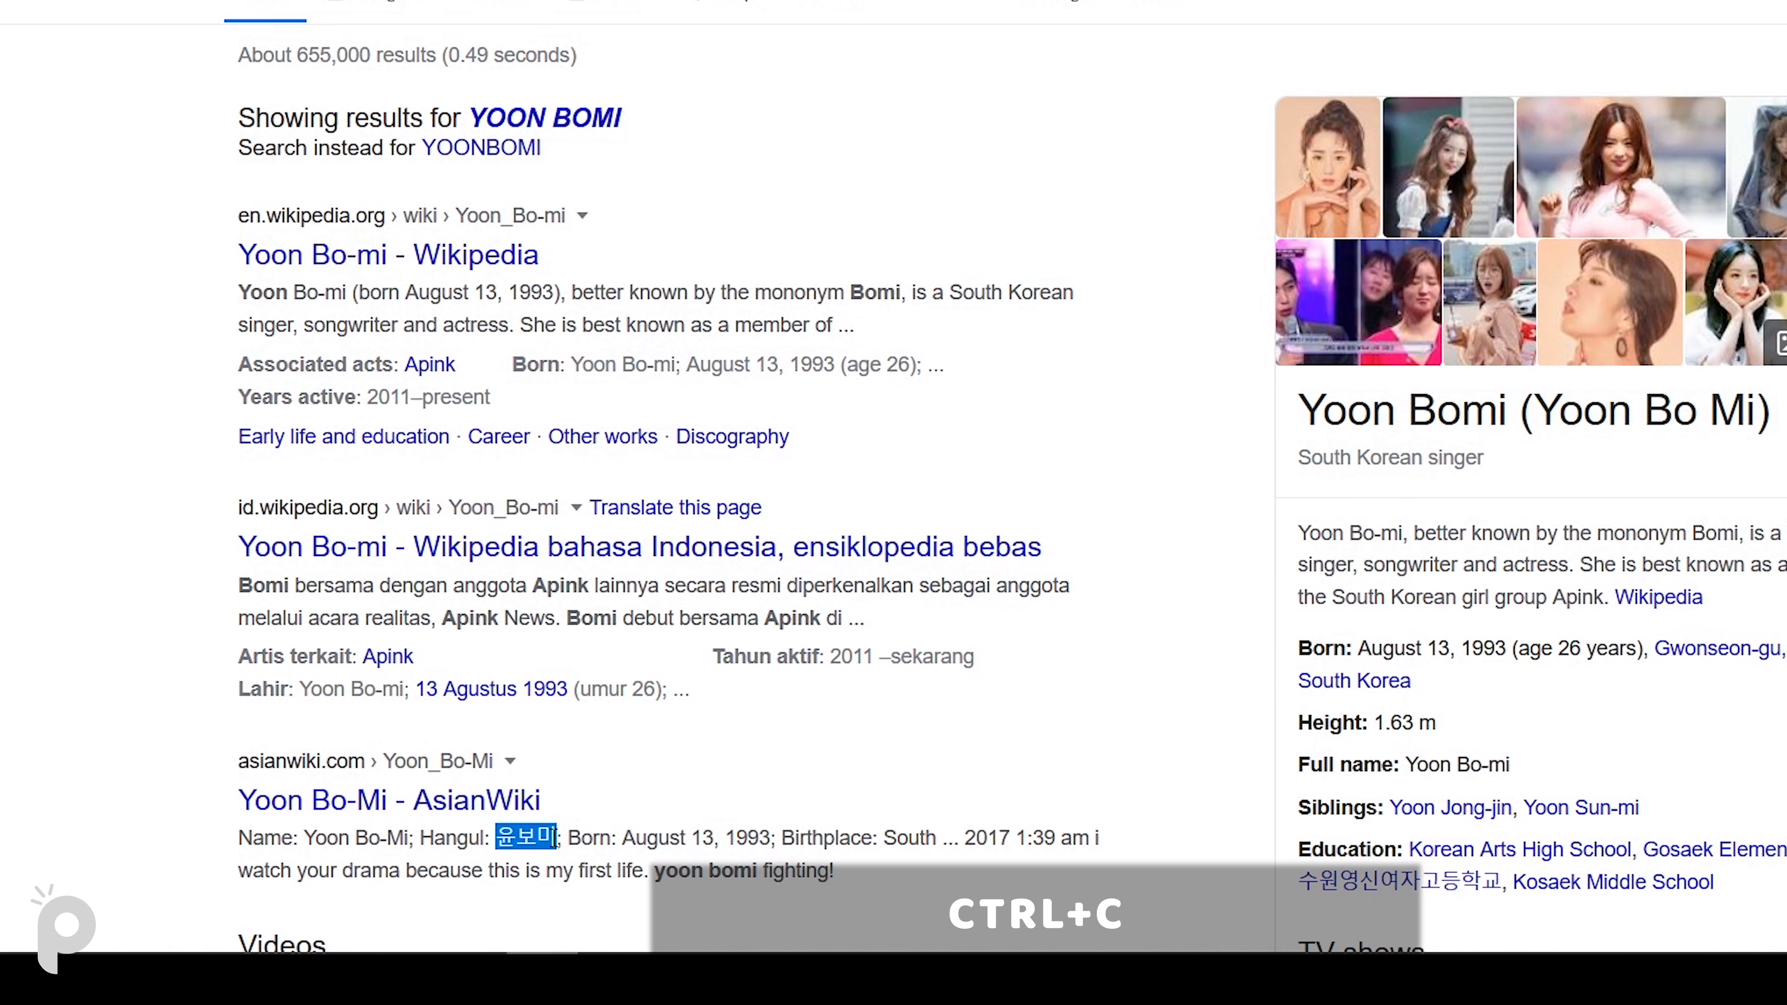
Switch back to Photoshop, replace the placeholder title with the copied Hangul name 윤보미, and centre-align it.
{"action": "key", "text": "alt+Tab"}
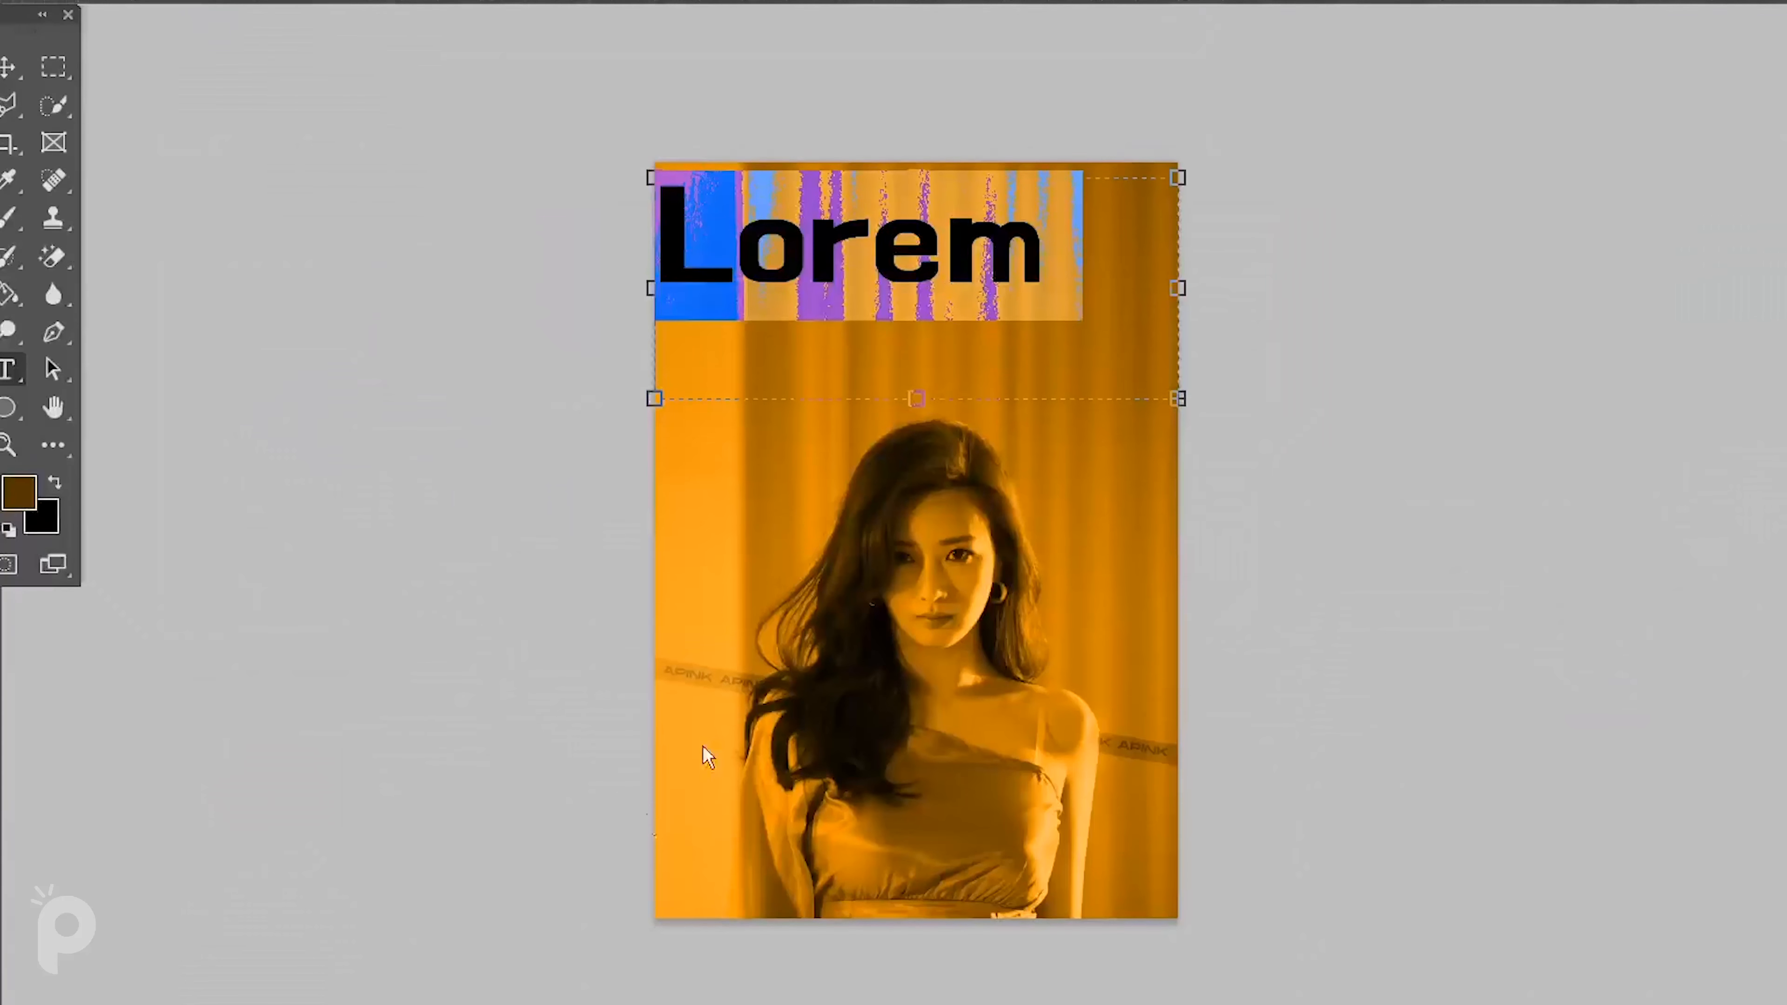
{"action": "key", "text": "ctrl+v"}
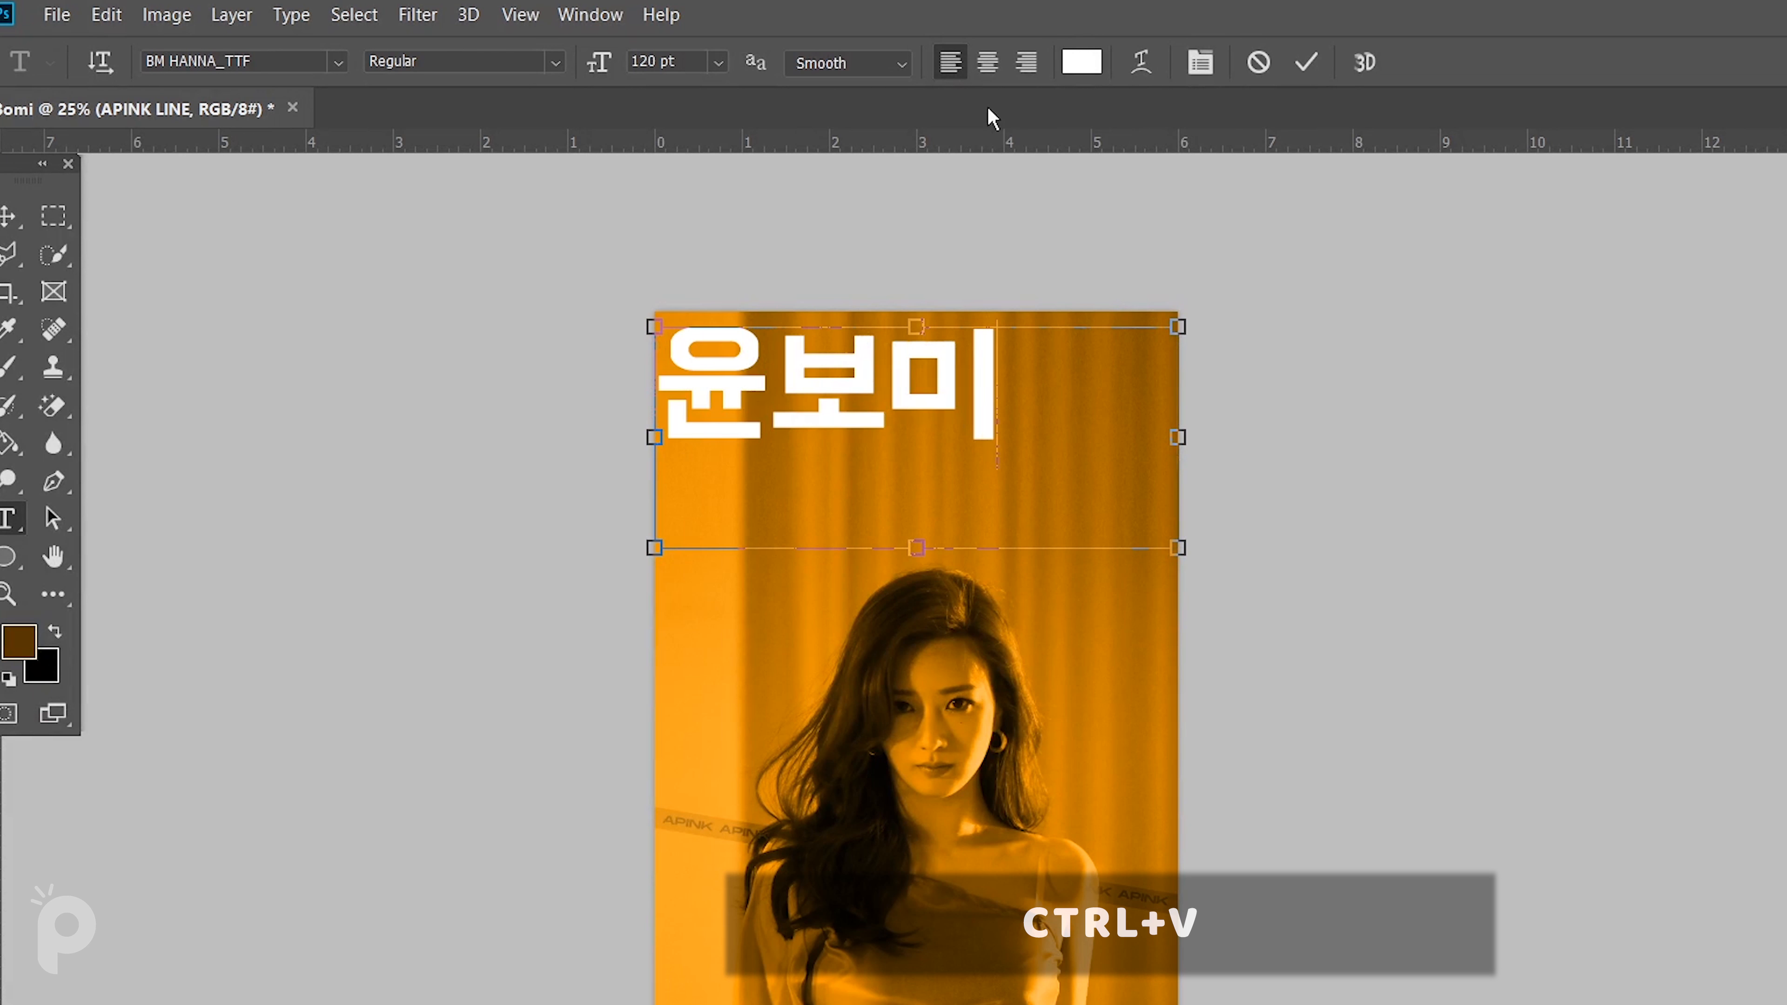
{"action": "left_click", "coordinate": [988, 62]}
{"action": "left_click", "coordinate": [10, 216]}
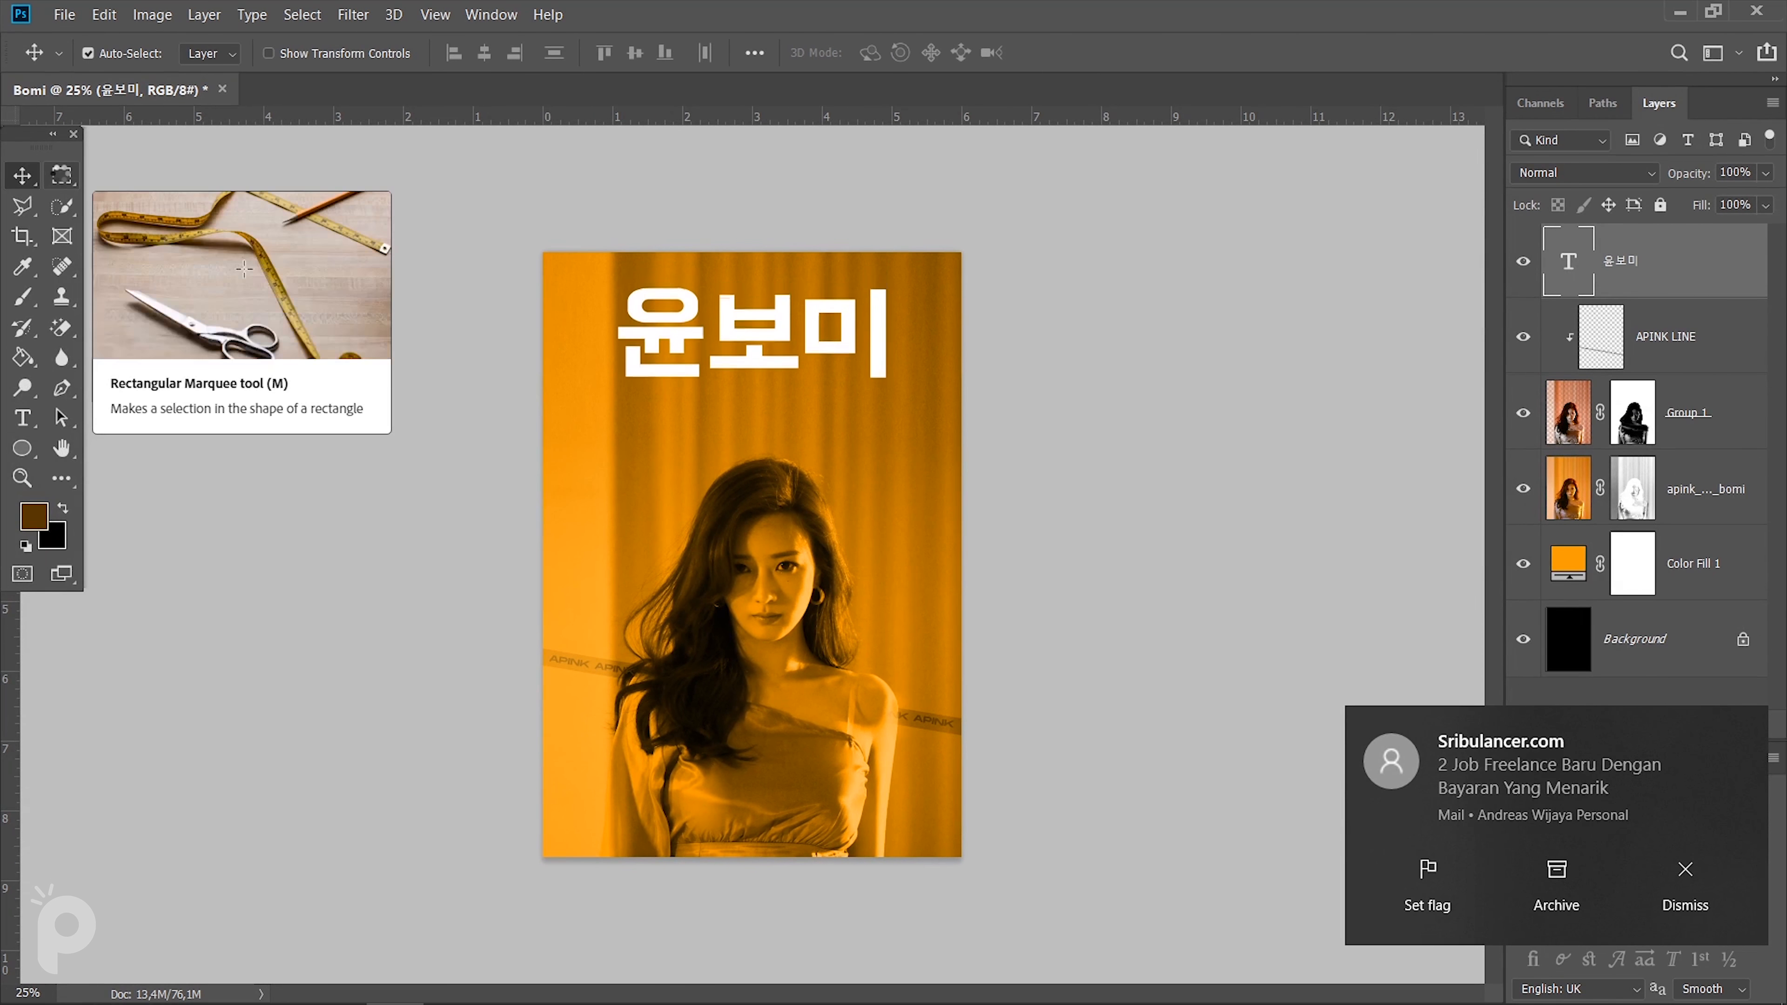
{"action": "left_click", "coordinate": [1685, 883]}
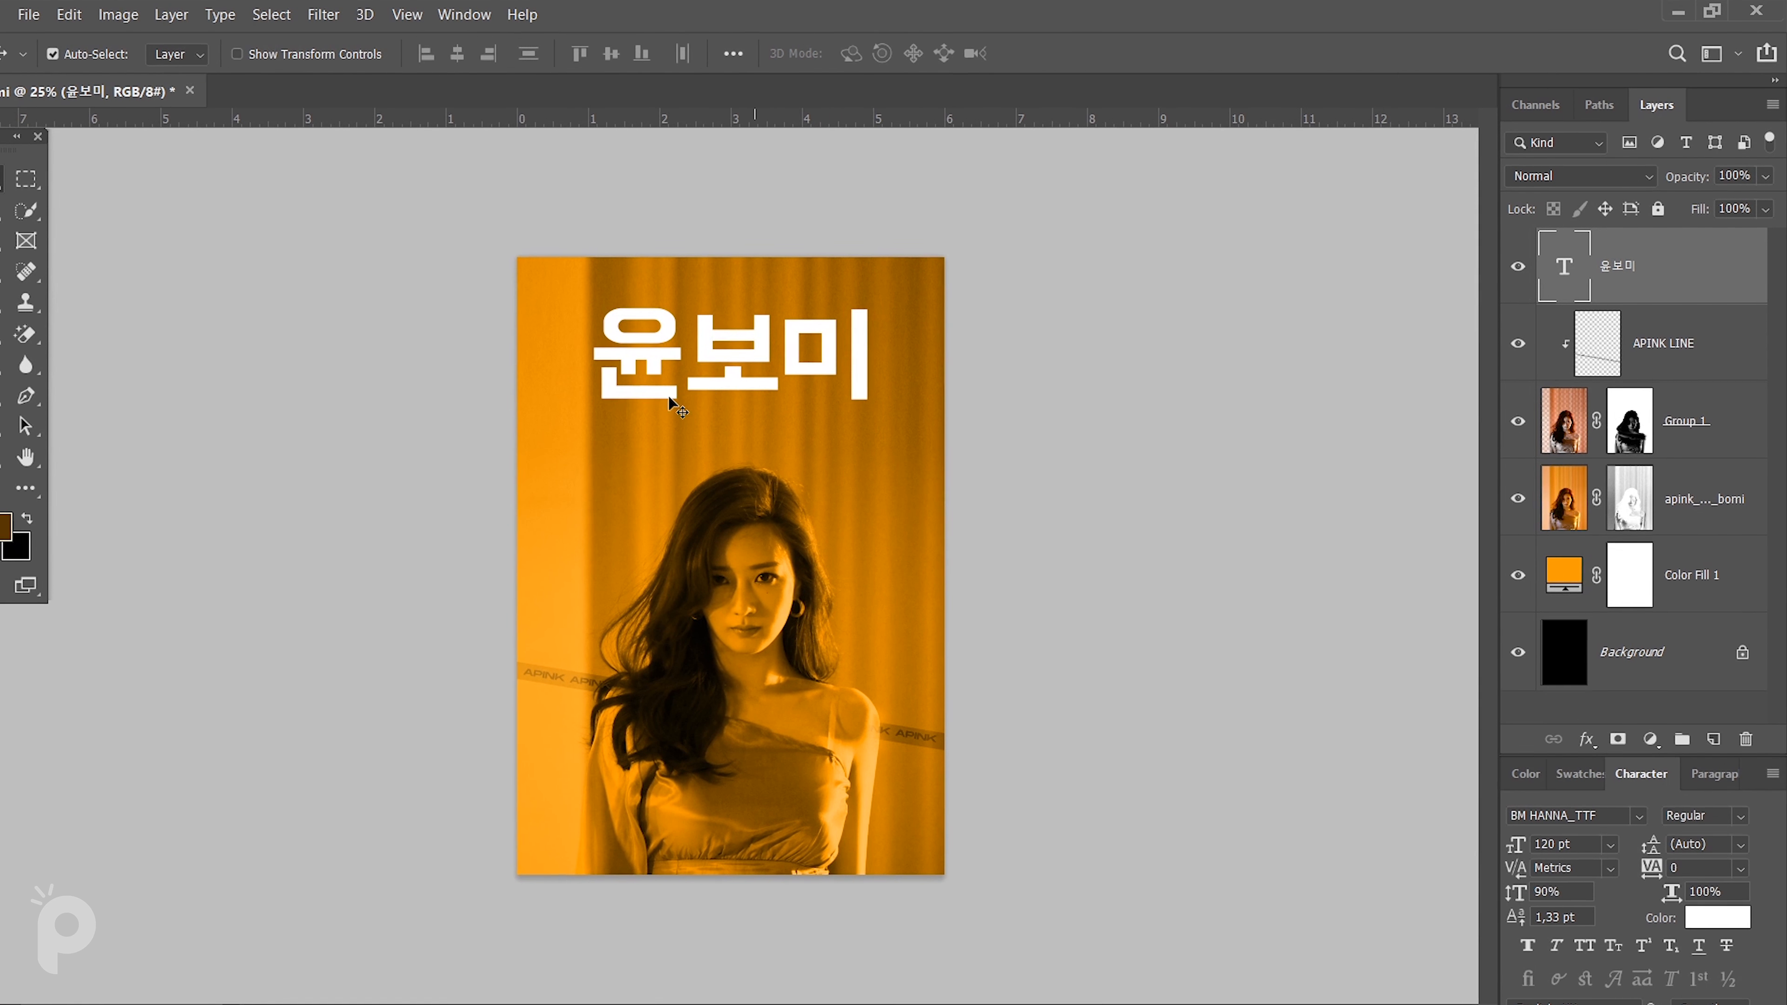
Add a Color Overlay layer style in dark brown #583700 to the 윤보미 title.
{"action": "right_click", "coordinate": [1688, 267]}
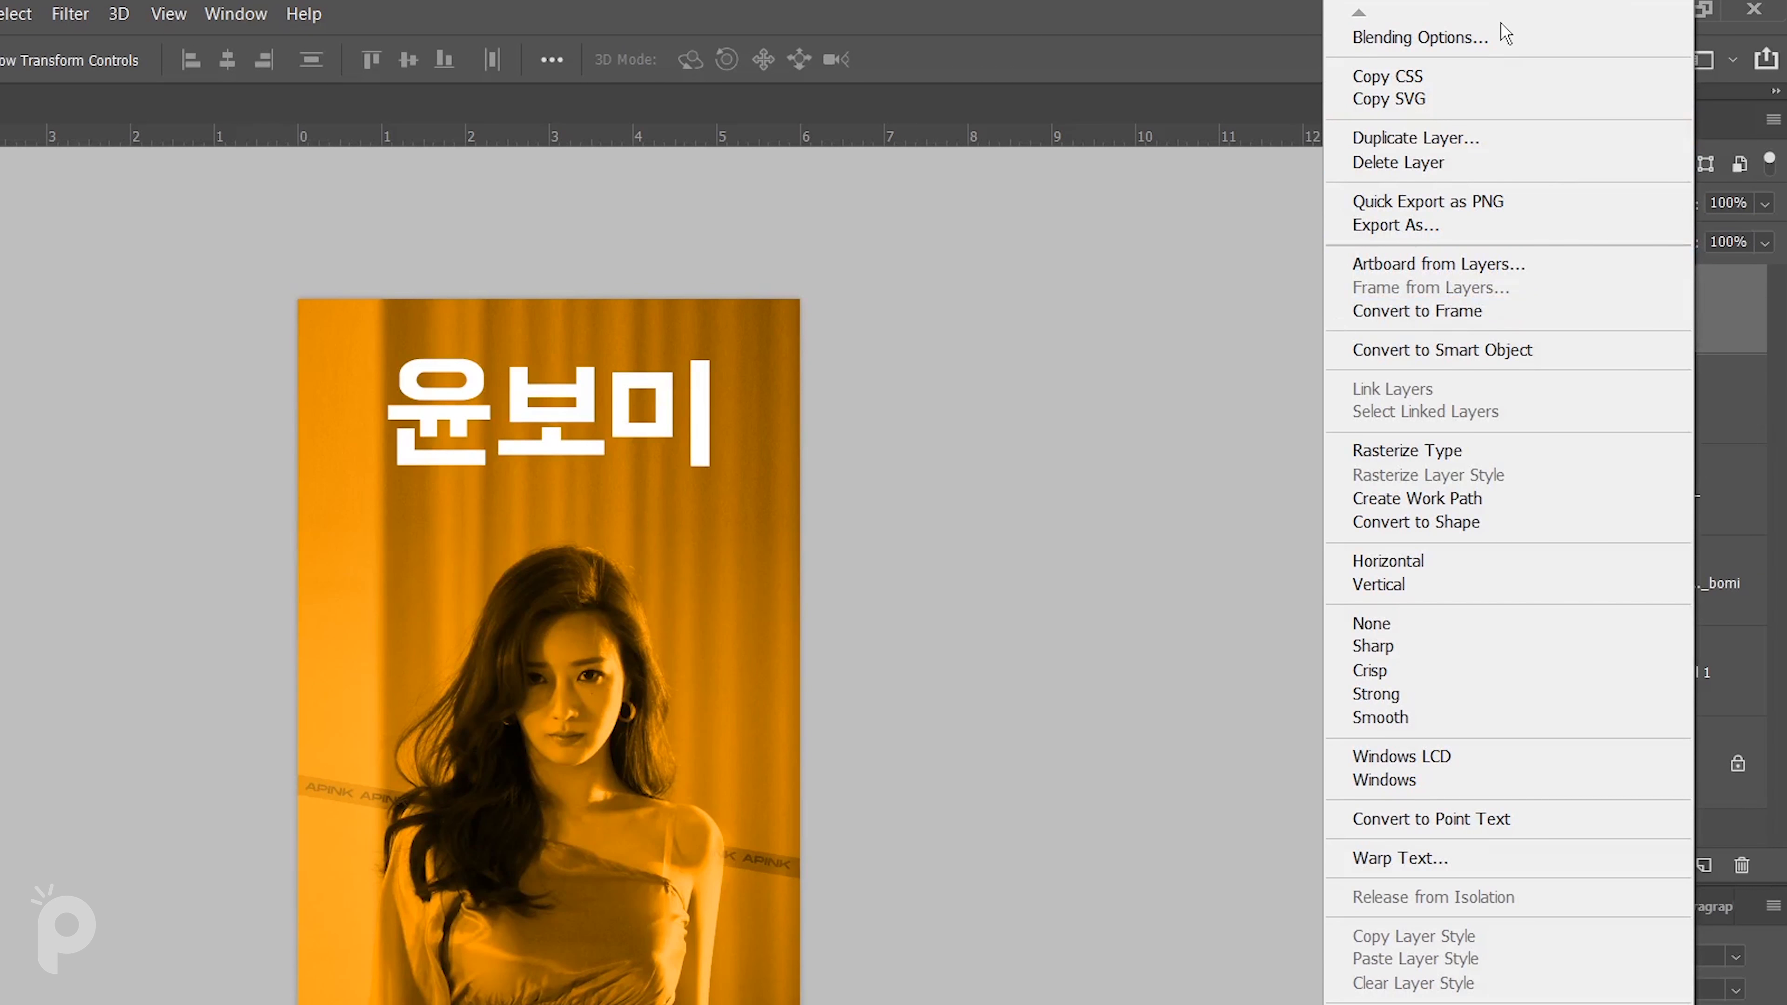
{"action": "left_click", "coordinate": [1505, 30]}
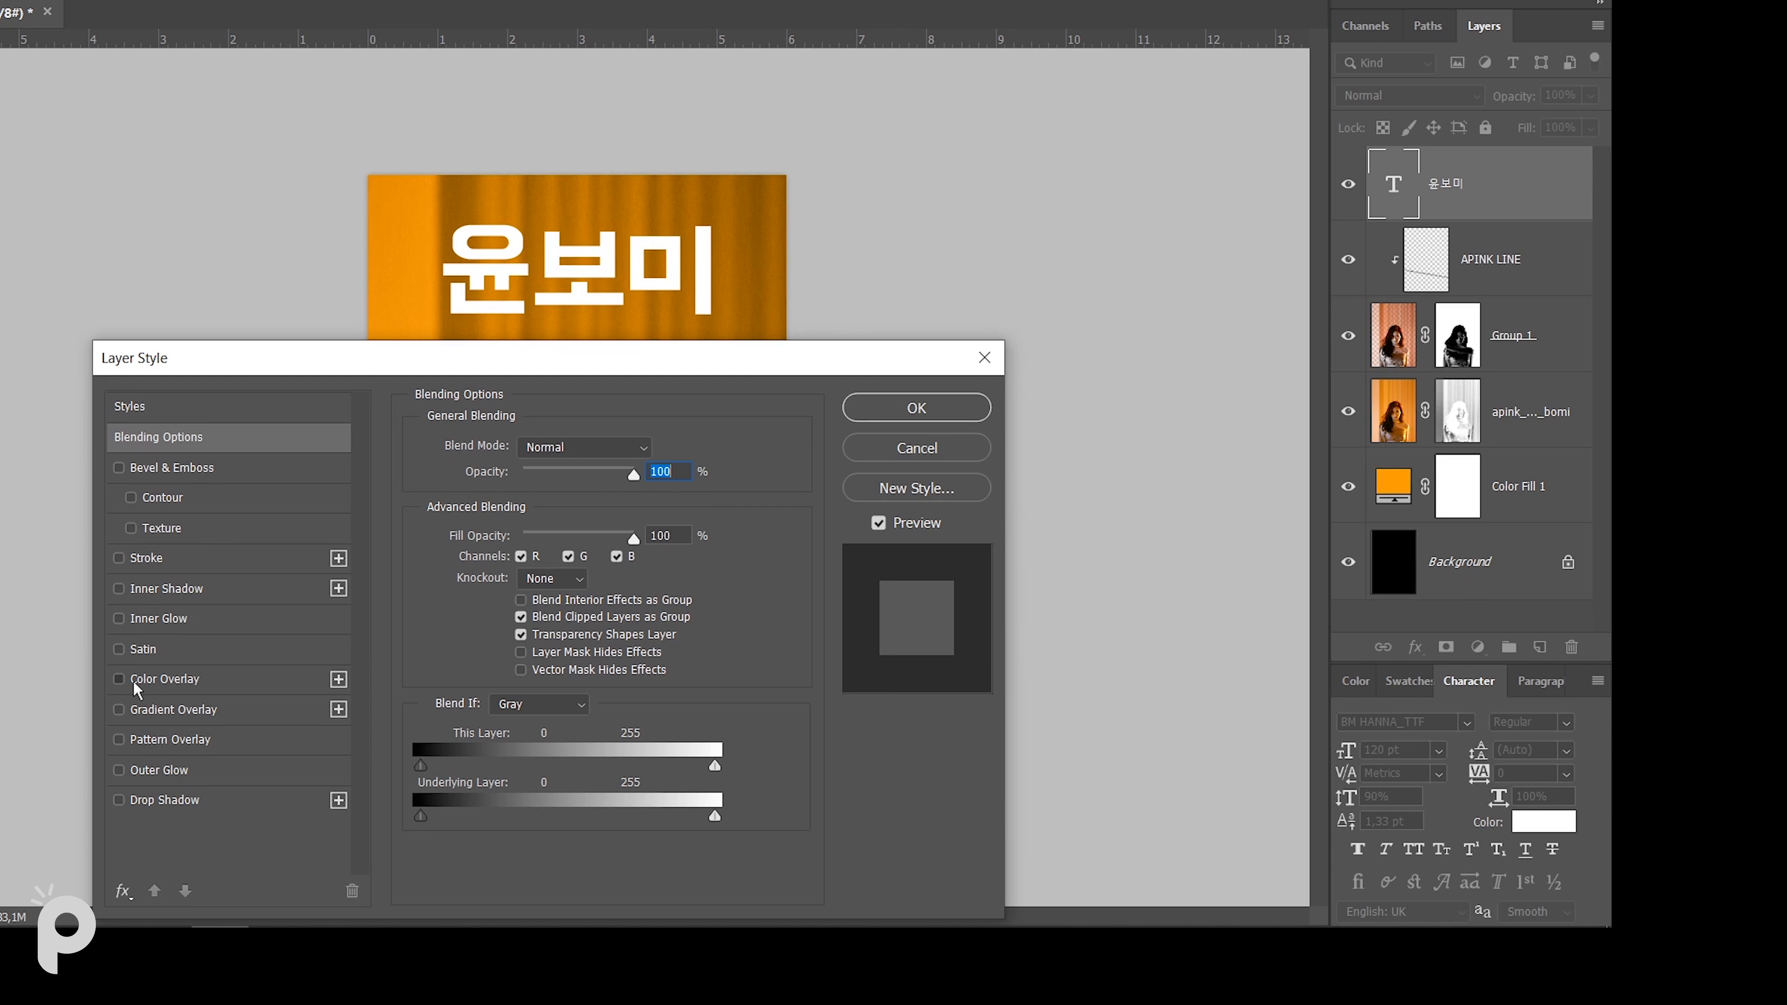
{"action": "left_click", "coordinate": [138, 681]}
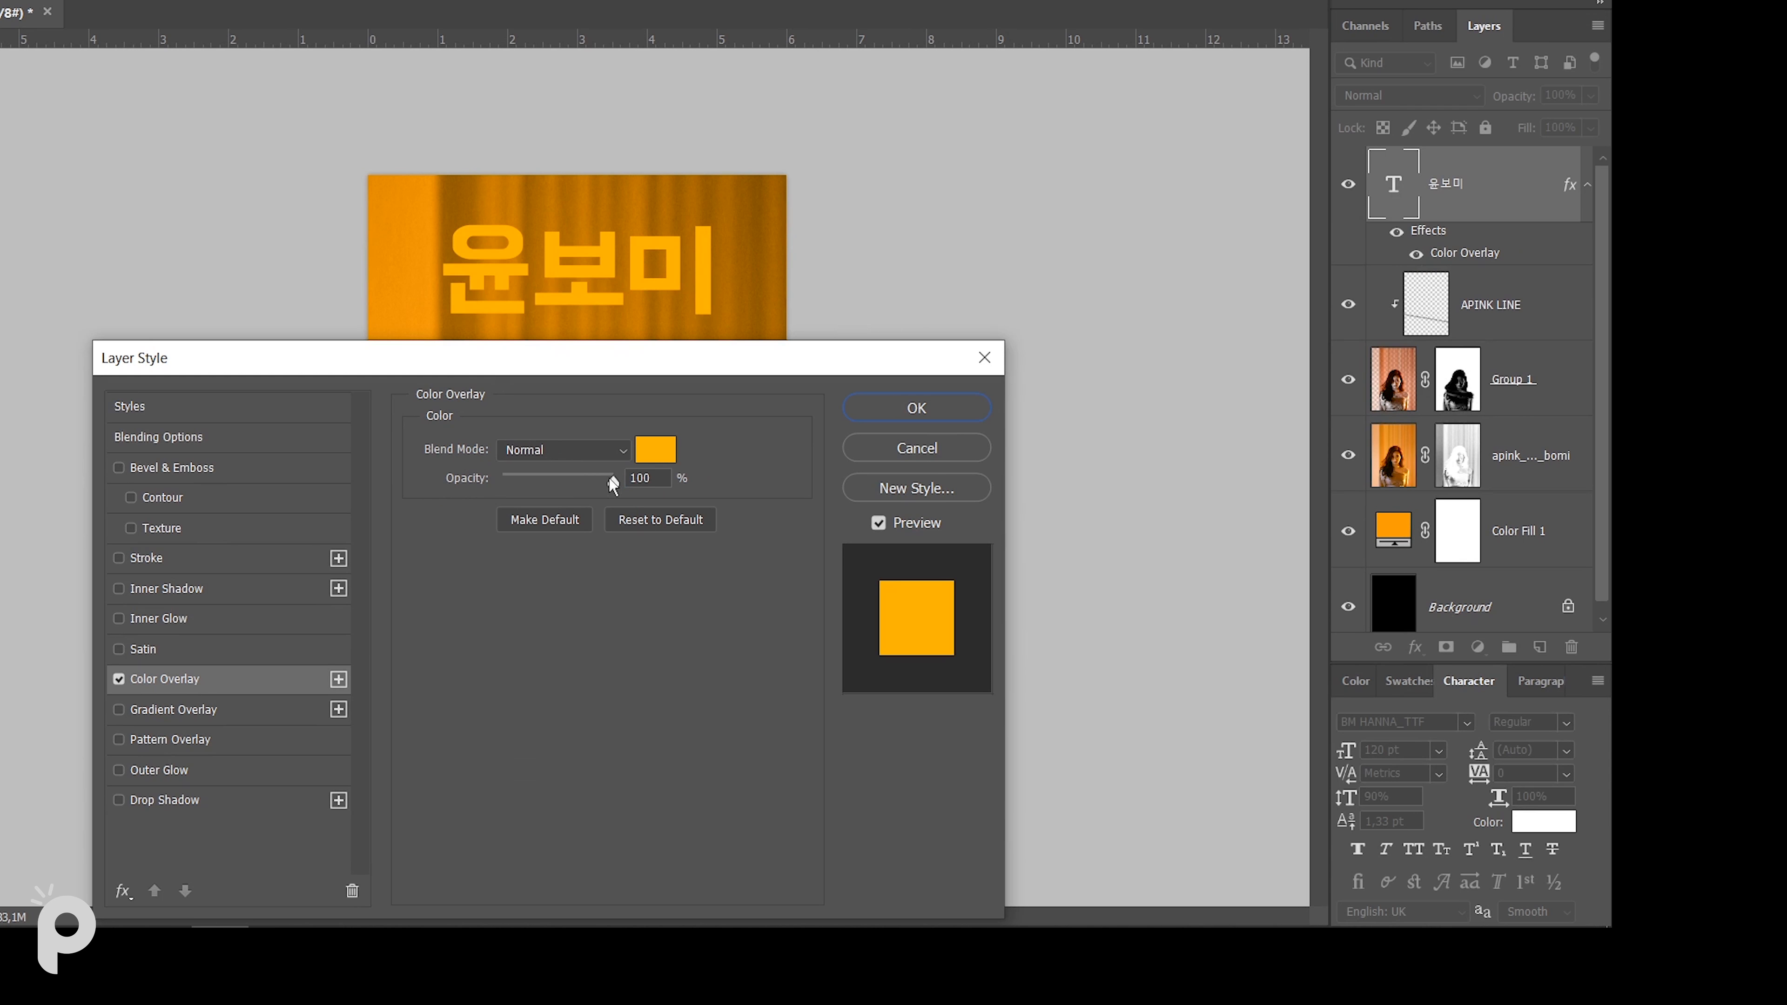
{"action": "left_click", "coordinate": [655, 450]}
{"action": "type", "text": "a26501"}
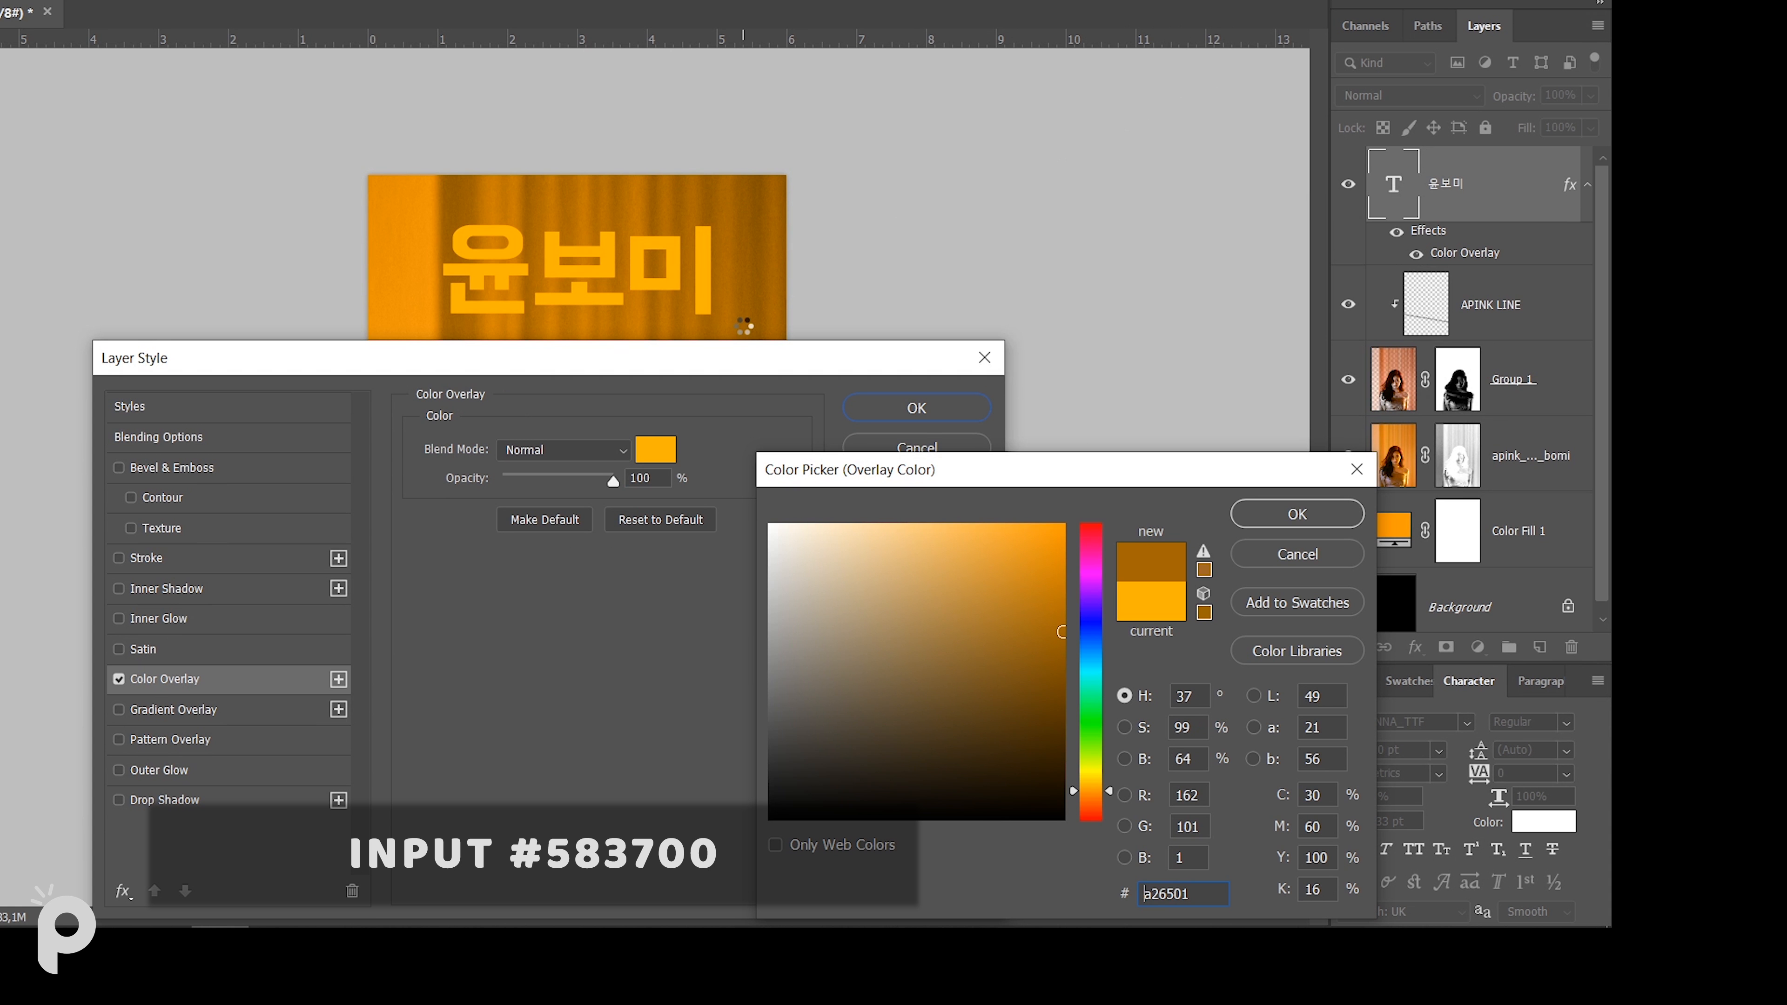
{"action": "type", "text": "6c4300"}
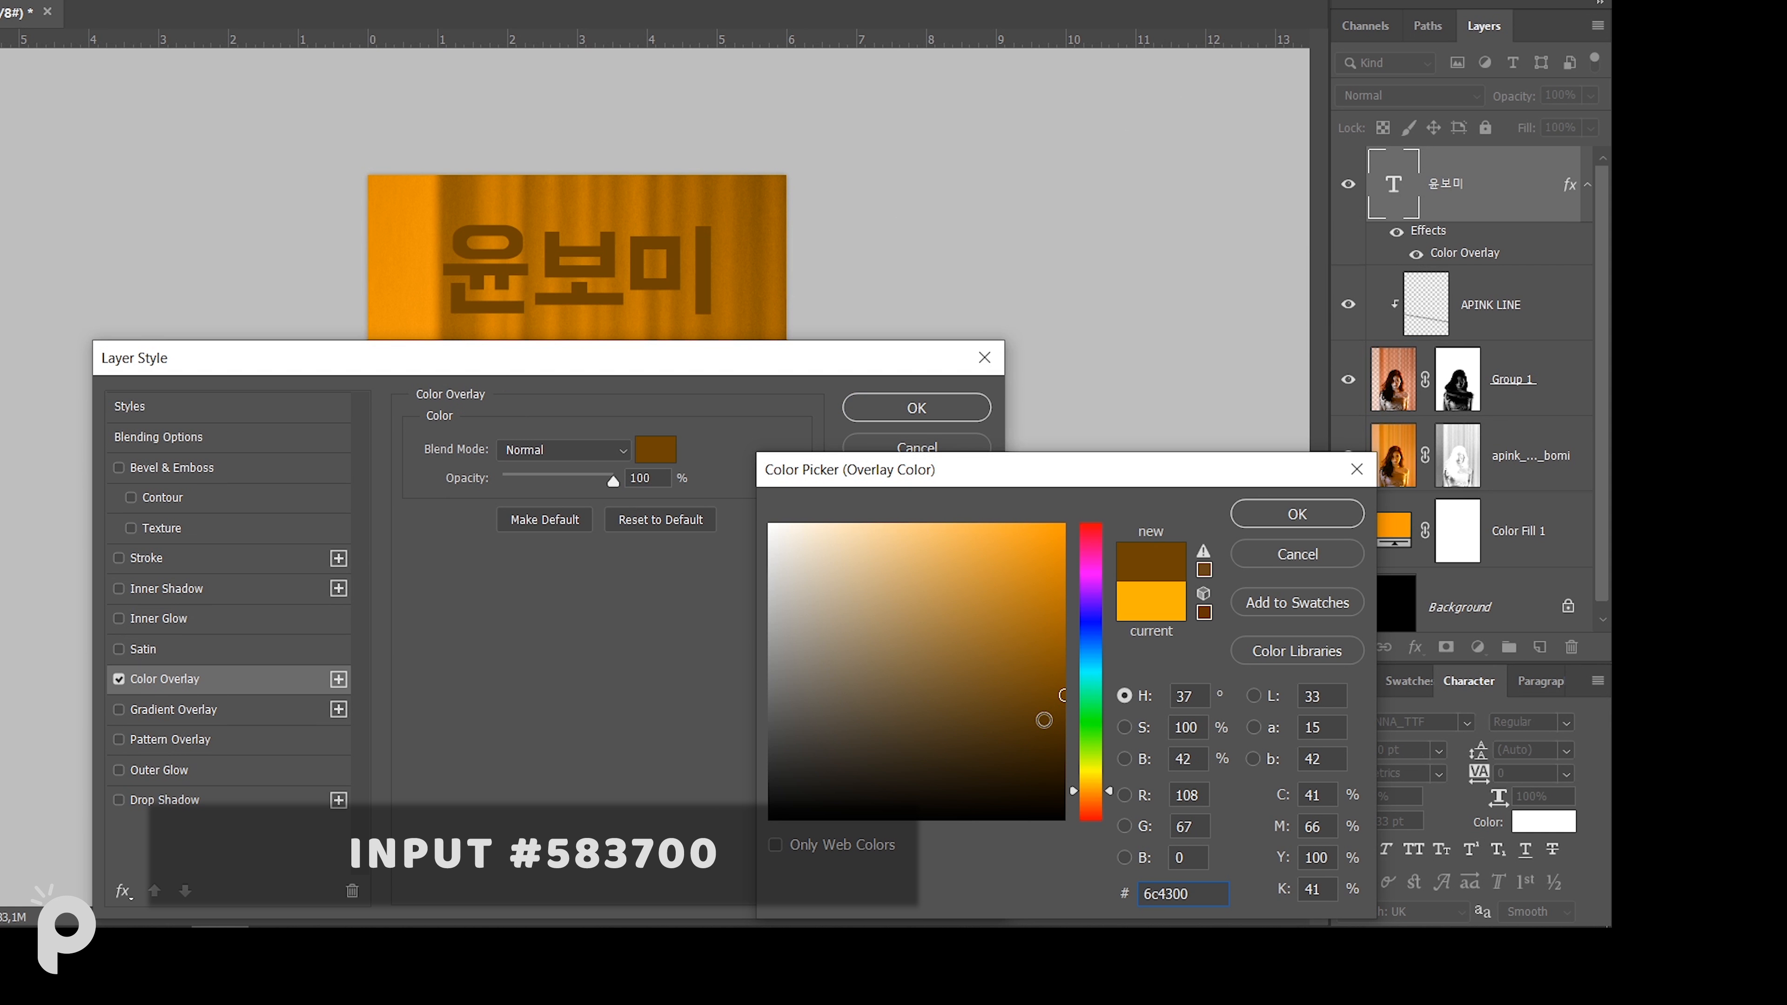
{"action": "type", "text": "583700"}
{"action": "left_click", "coordinate": [1266, 517]}
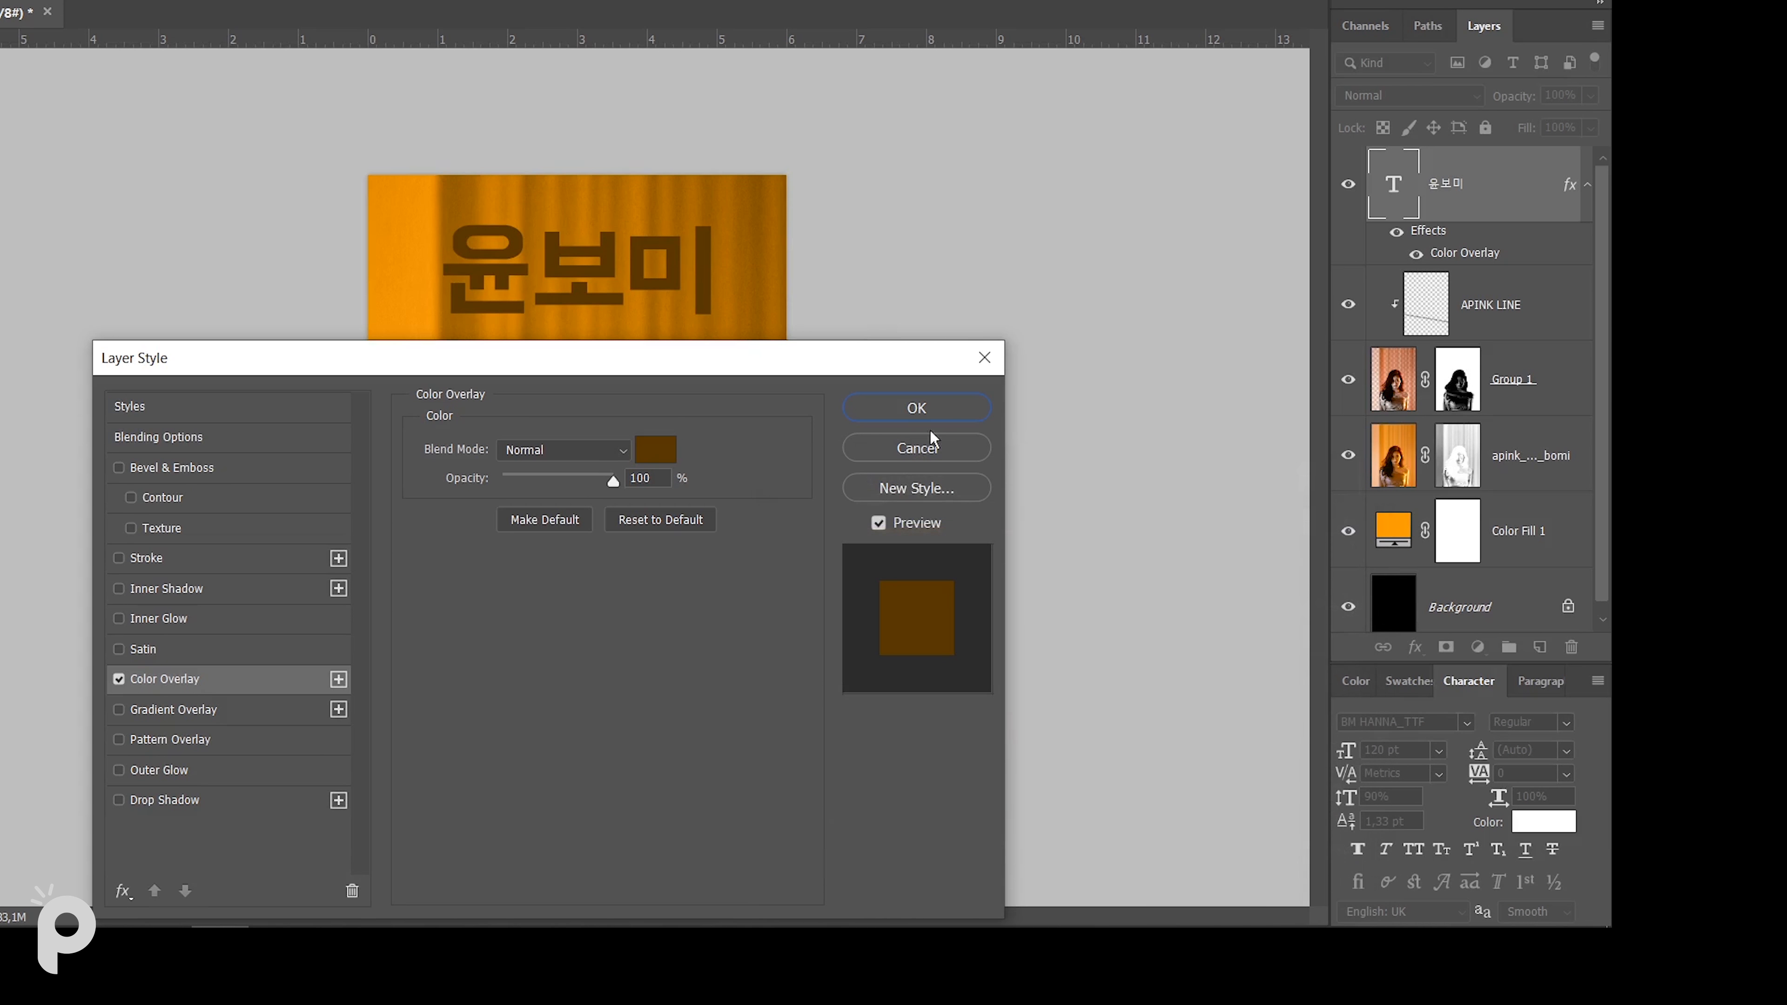
{"action": "key", "text": "Return"}
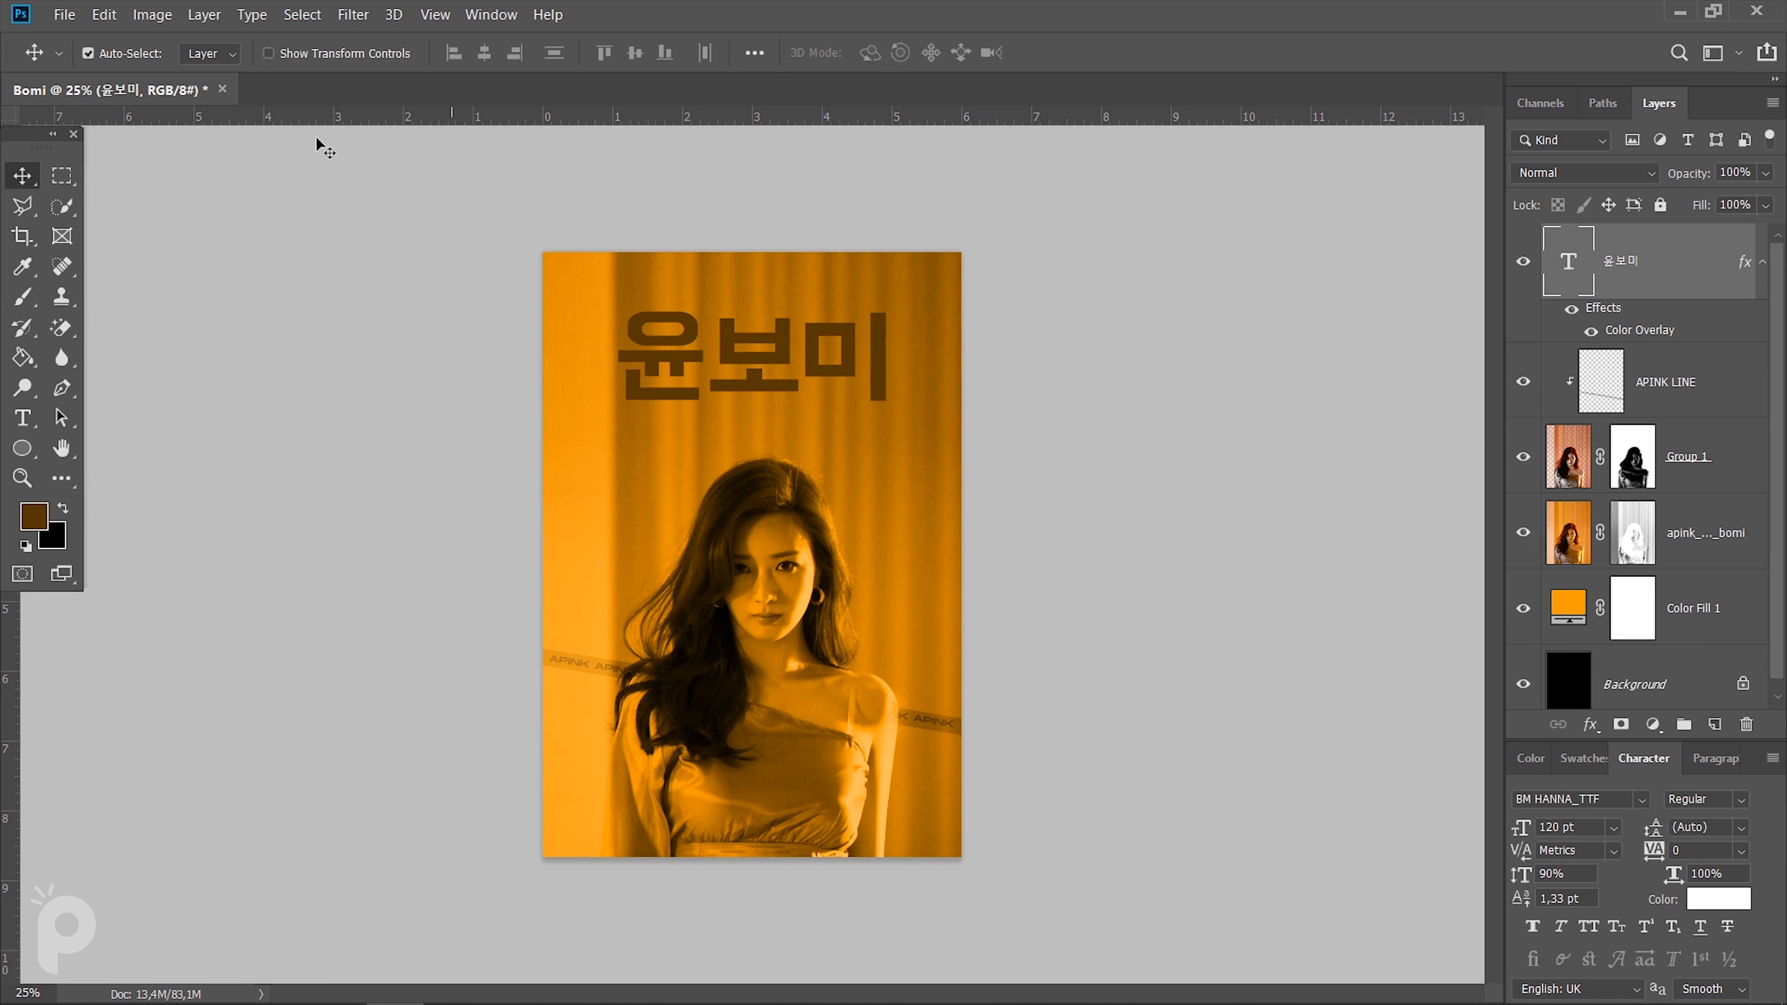
Convert the 윤보미 title to a smart object and apply Add Noise at 24.43%, Uniform and Monochromatic.
{"action": "left_click", "coordinate": [352, 14]}
{"action": "mouse_move", "coordinate": [590, 330]}
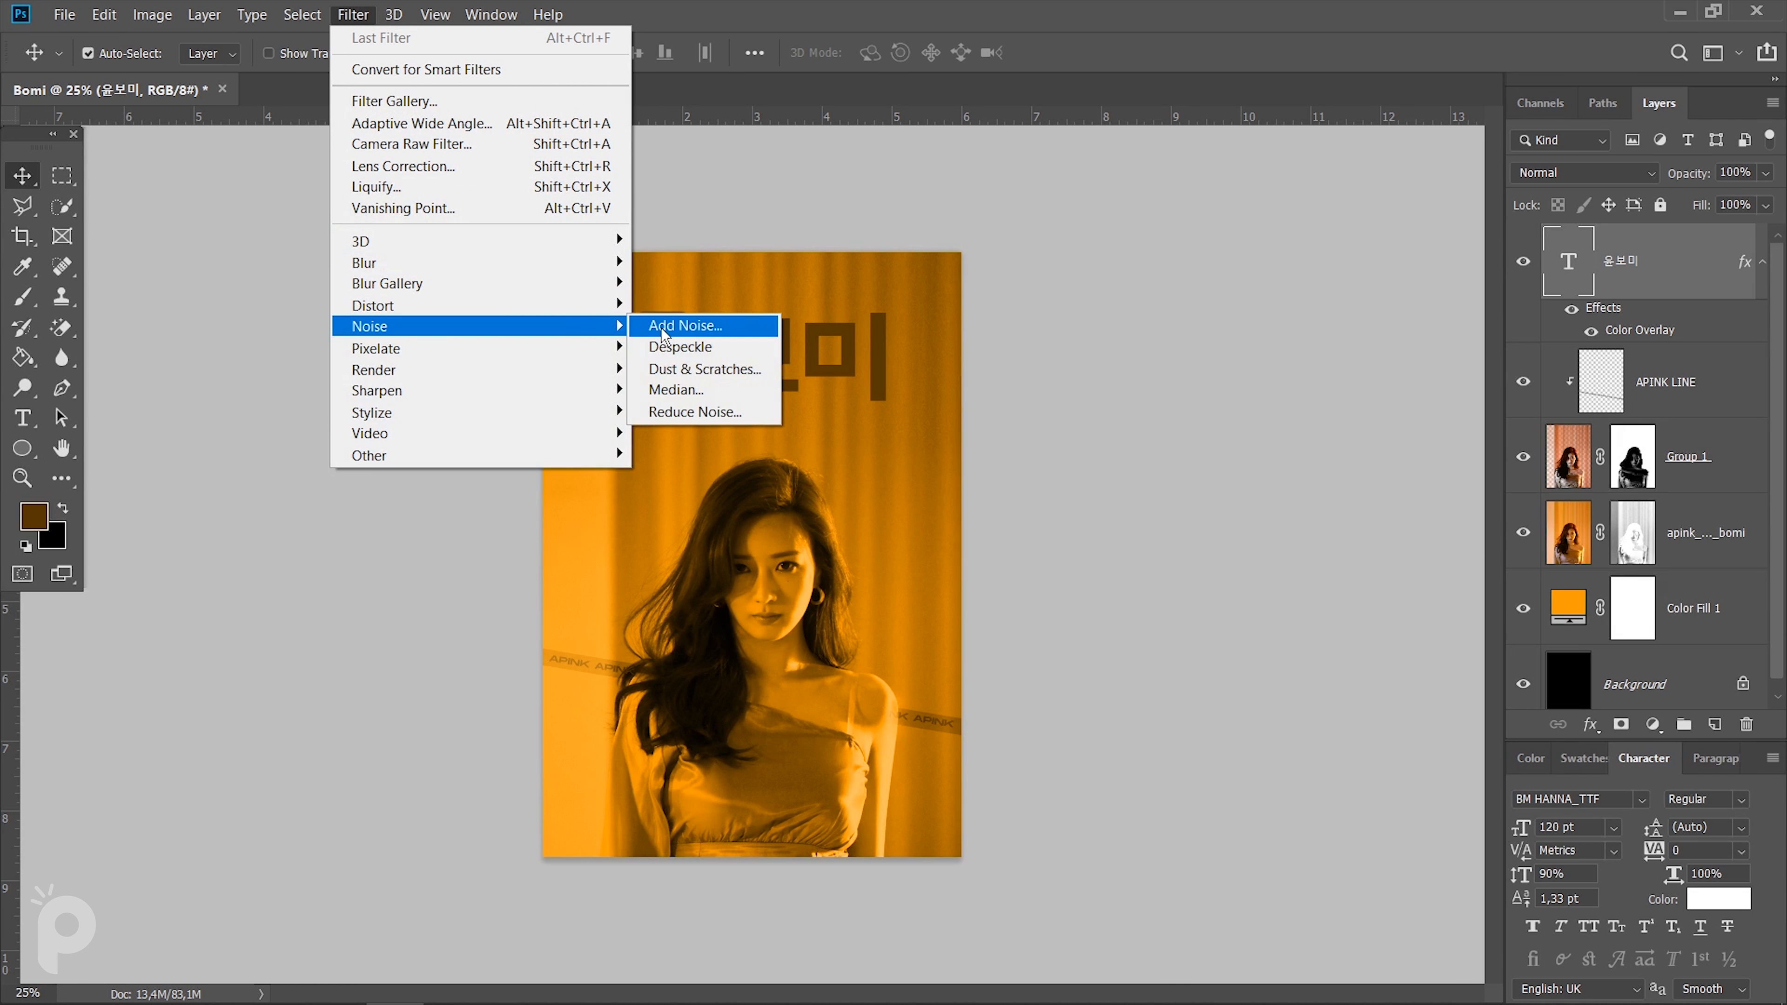
{"action": "left_click", "coordinate": [650, 327]}
{"action": "left_click", "coordinate": [881, 401]}
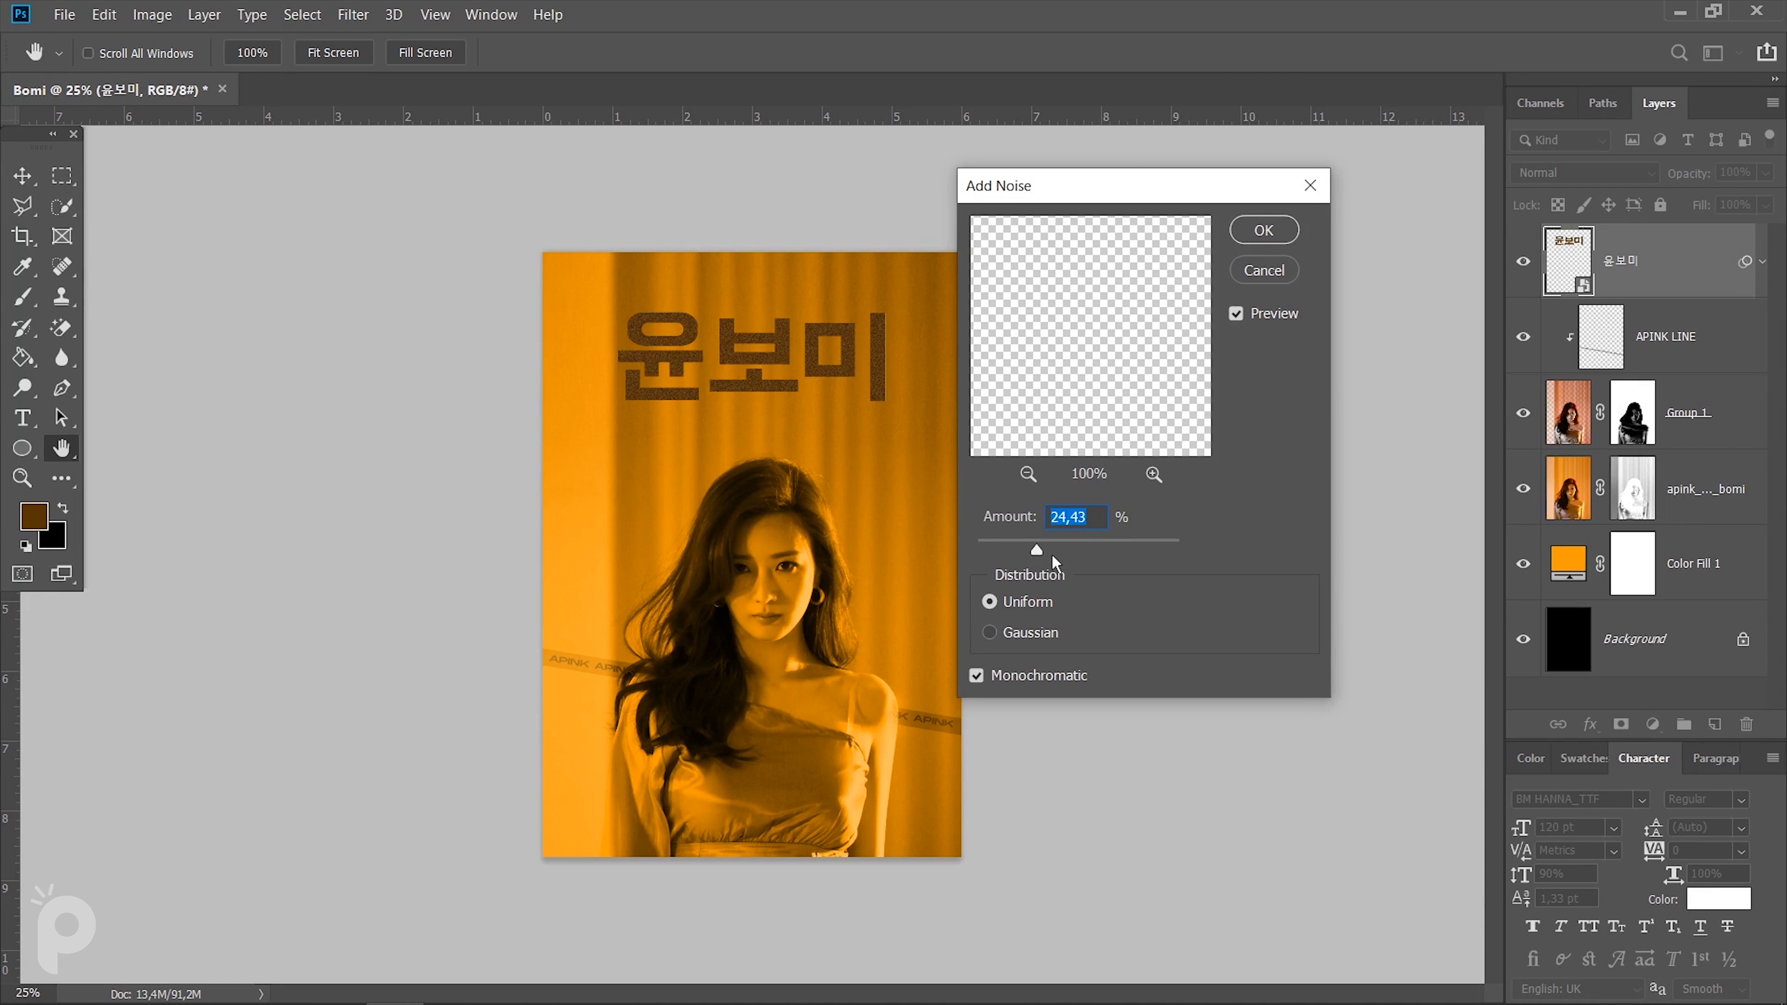
{"action": "left_click", "coordinate": [1024, 634]}
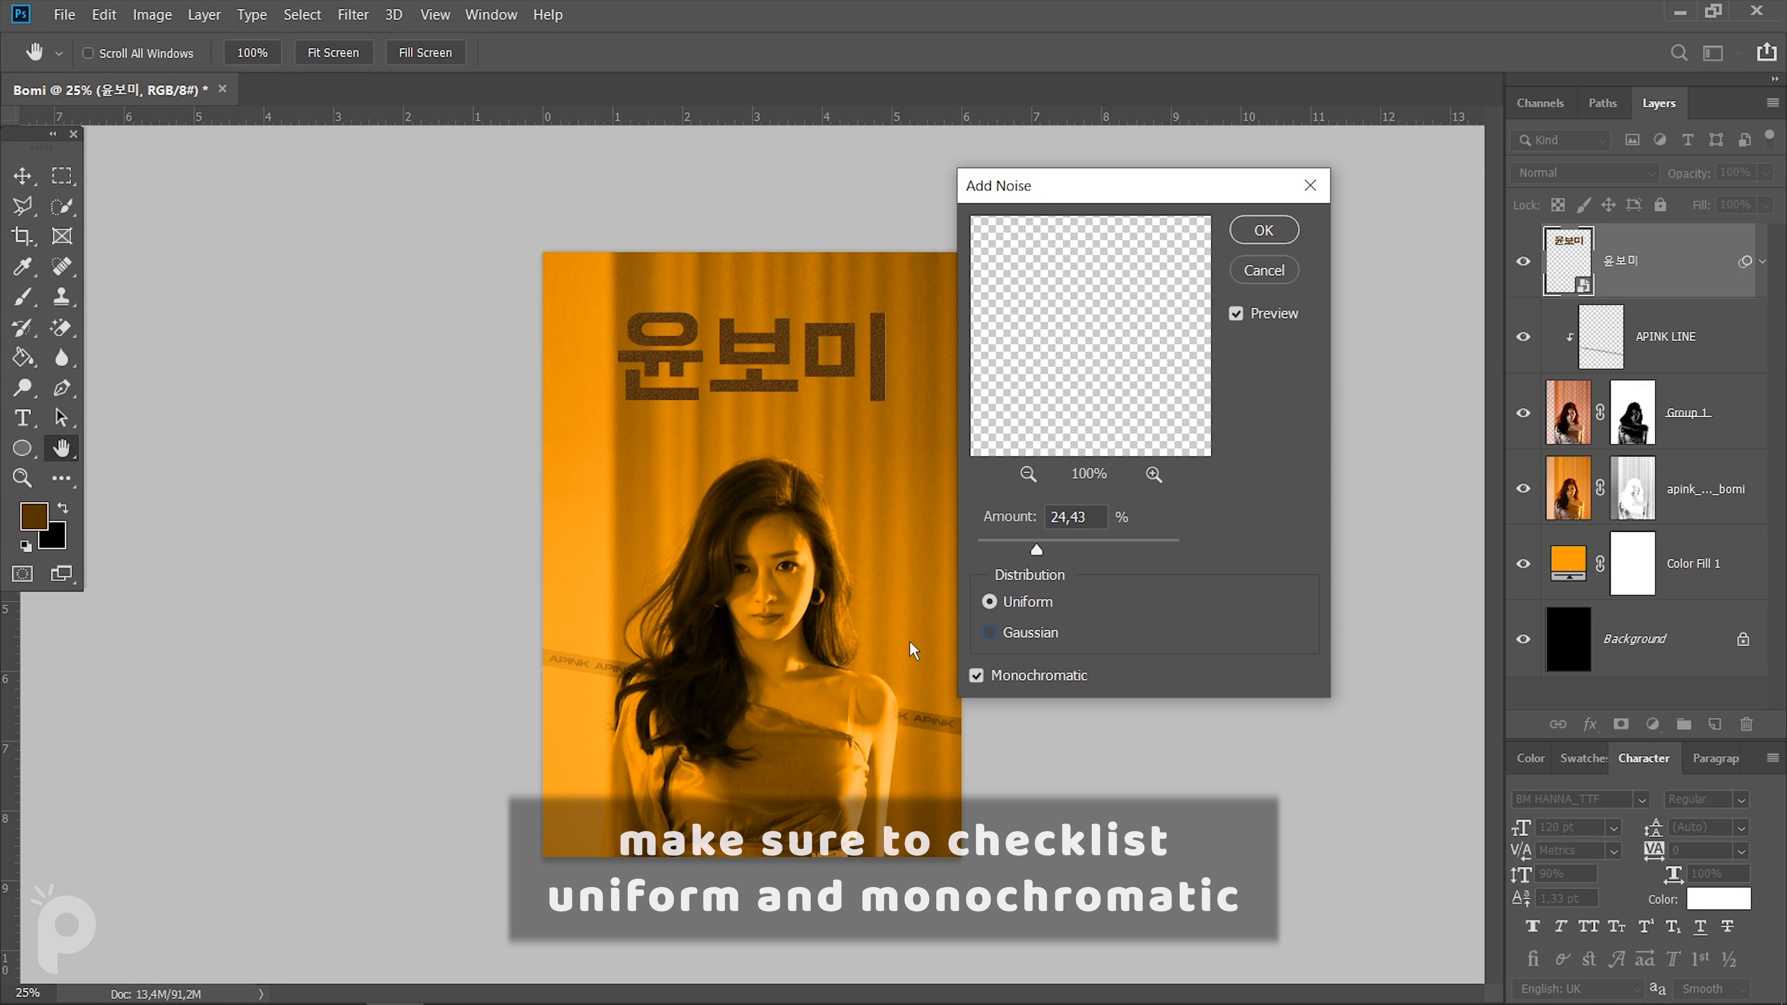
{"action": "left_click", "coordinate": [1259, 229]}
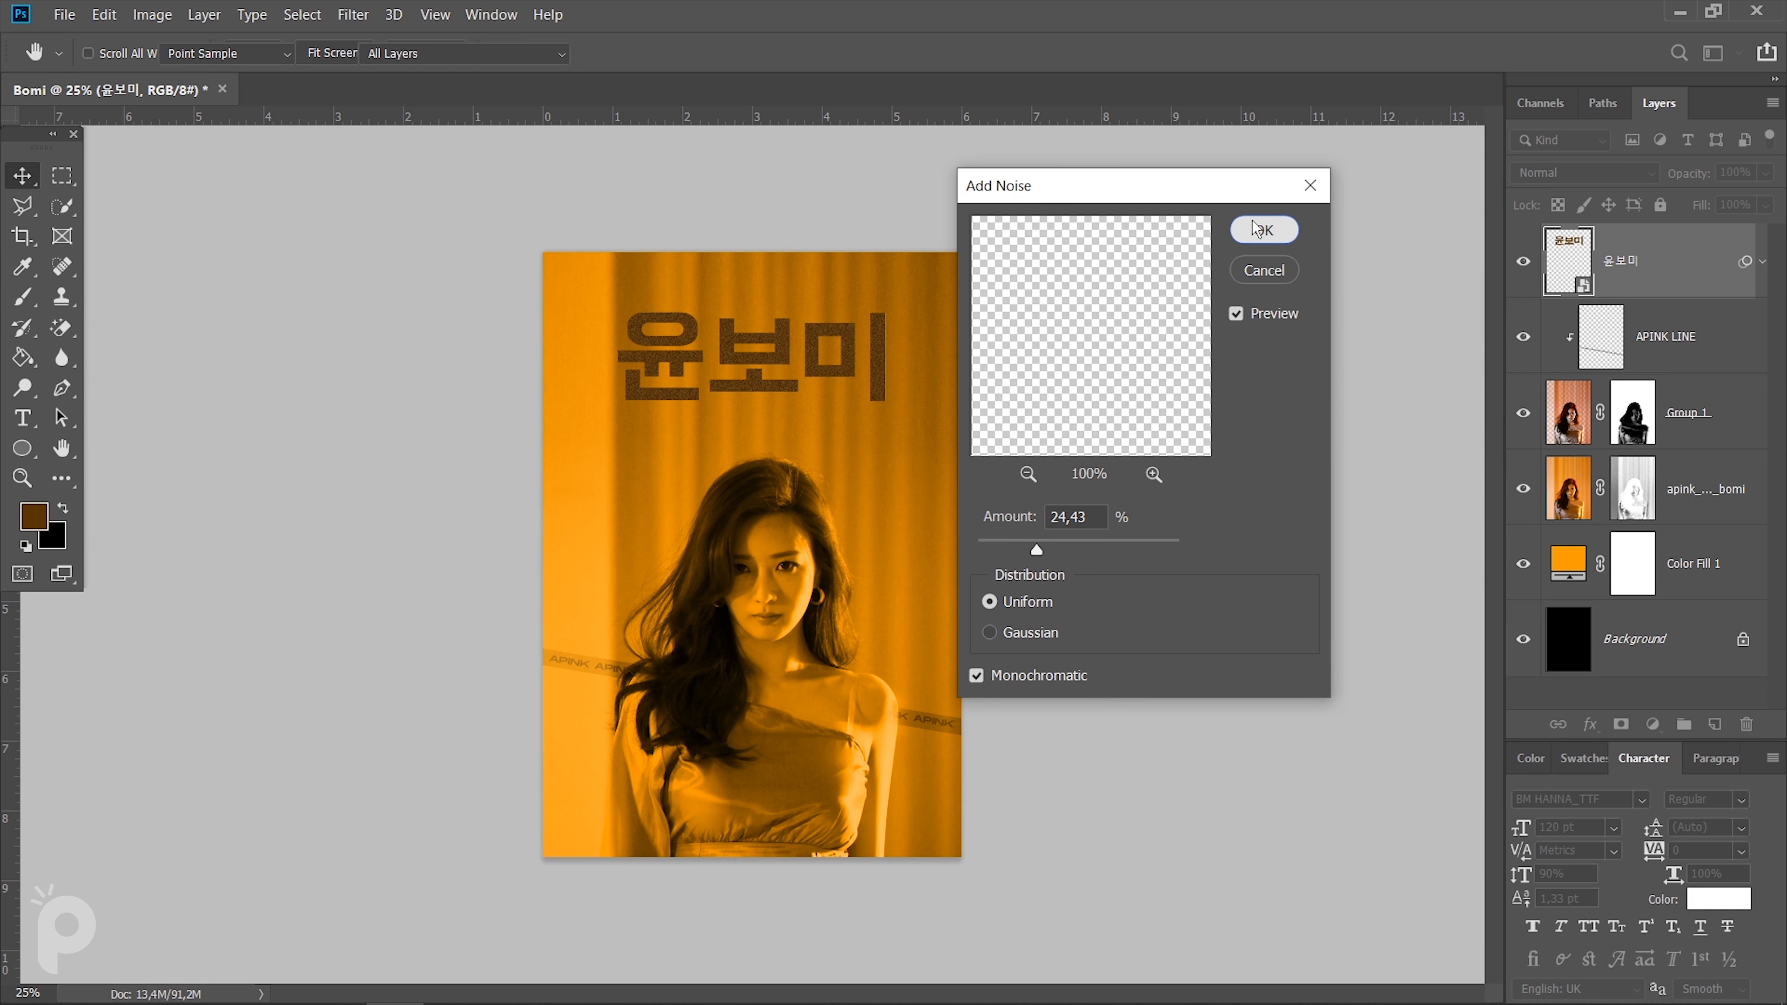
Apply a Crystallize filter with cell size 3 to the 윤보미 title.
{"action": "left_click", "coordinate": [352, 14]}
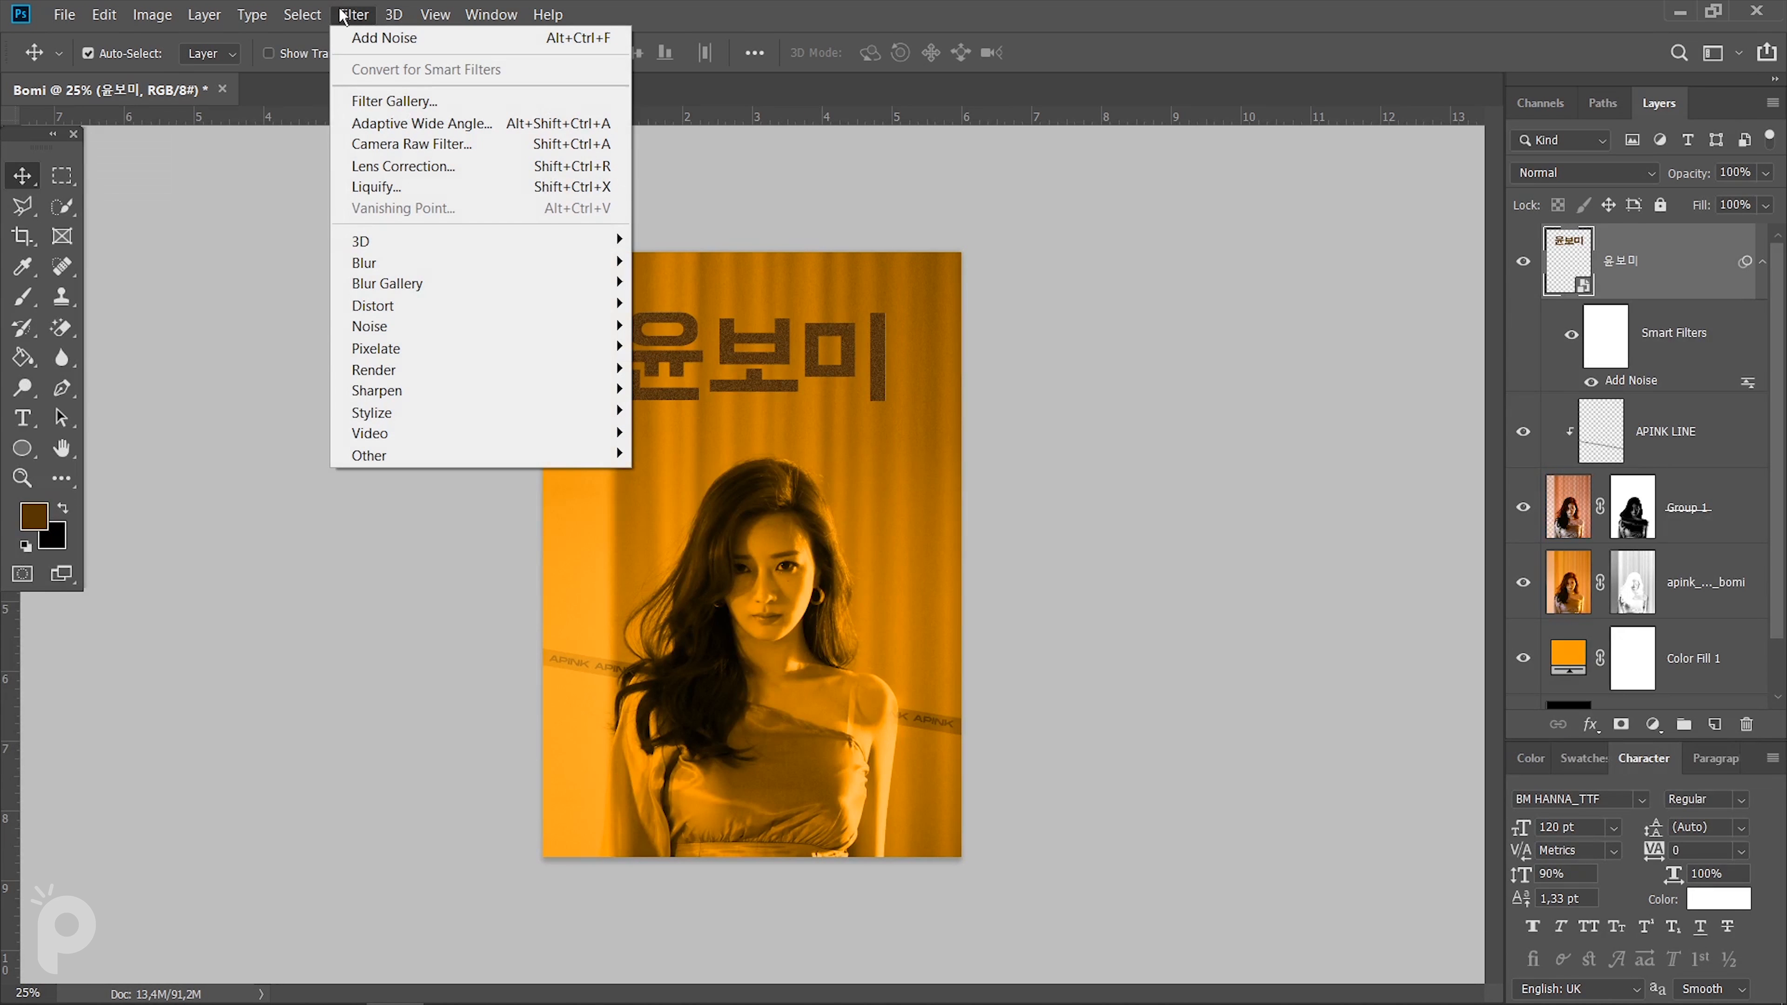
{"action": "mouse_move", "coordinate": [556, 345]}
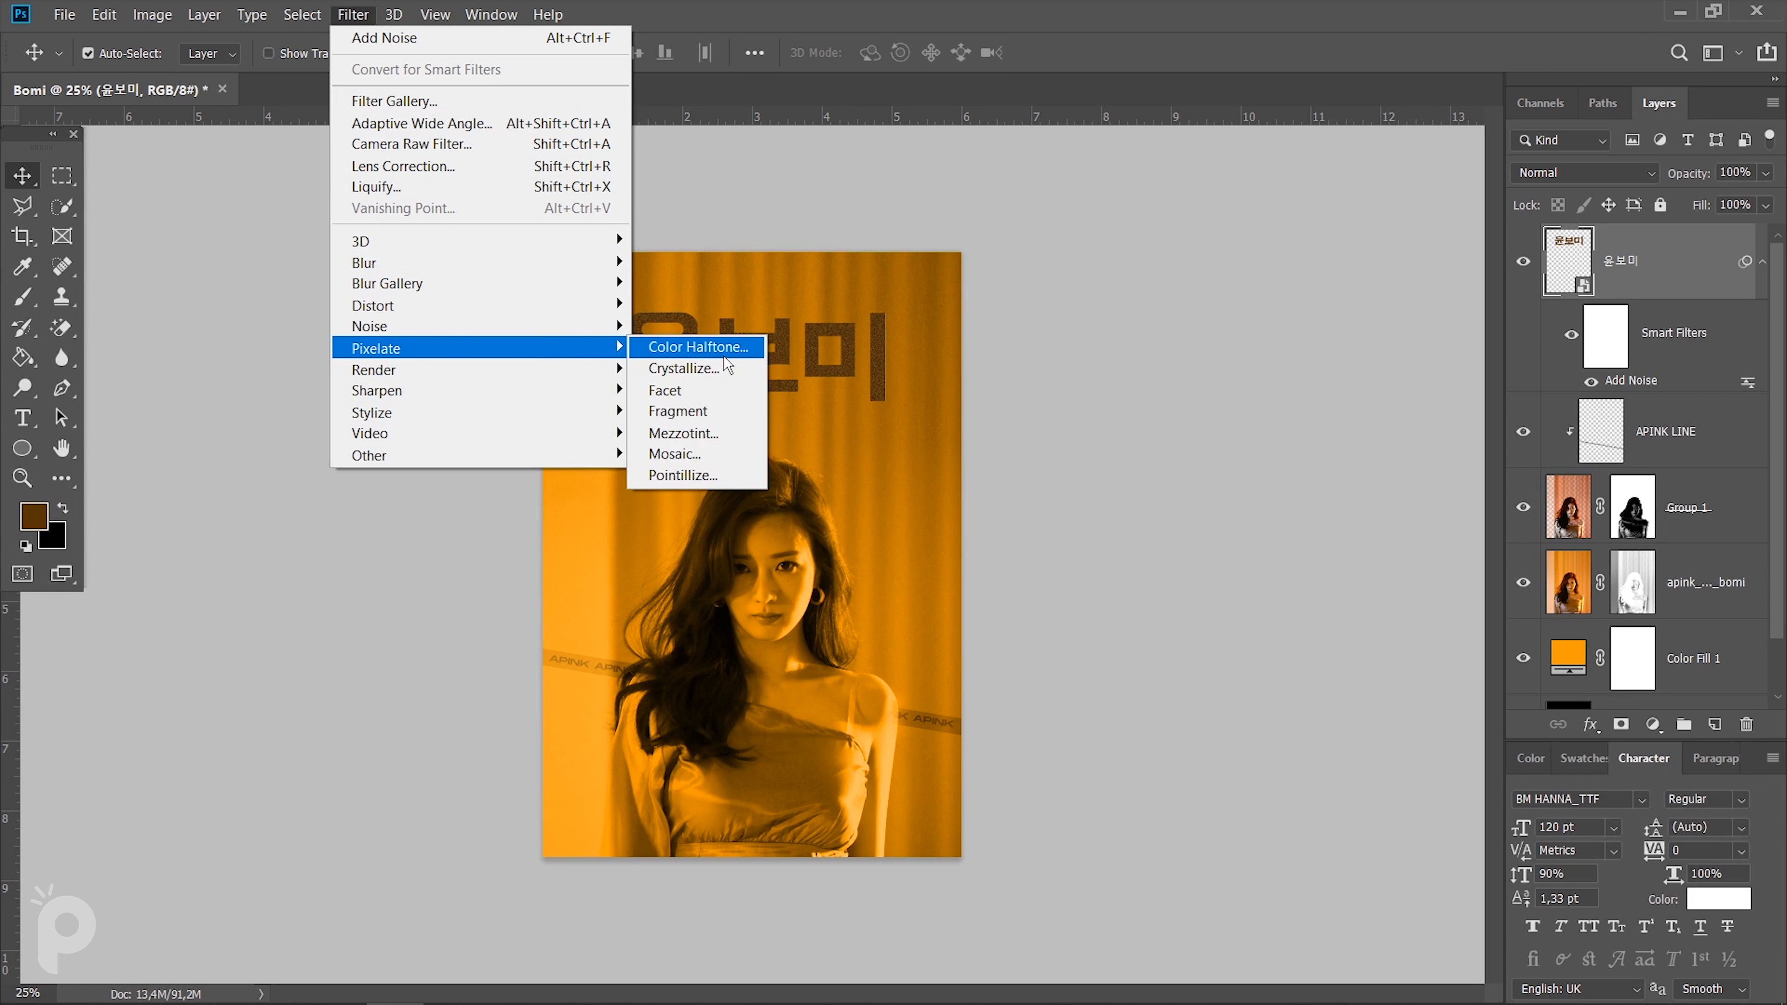
{"action": "left_click", "coordinate": [727, 373]}
{"action": "type", "text": "3"}
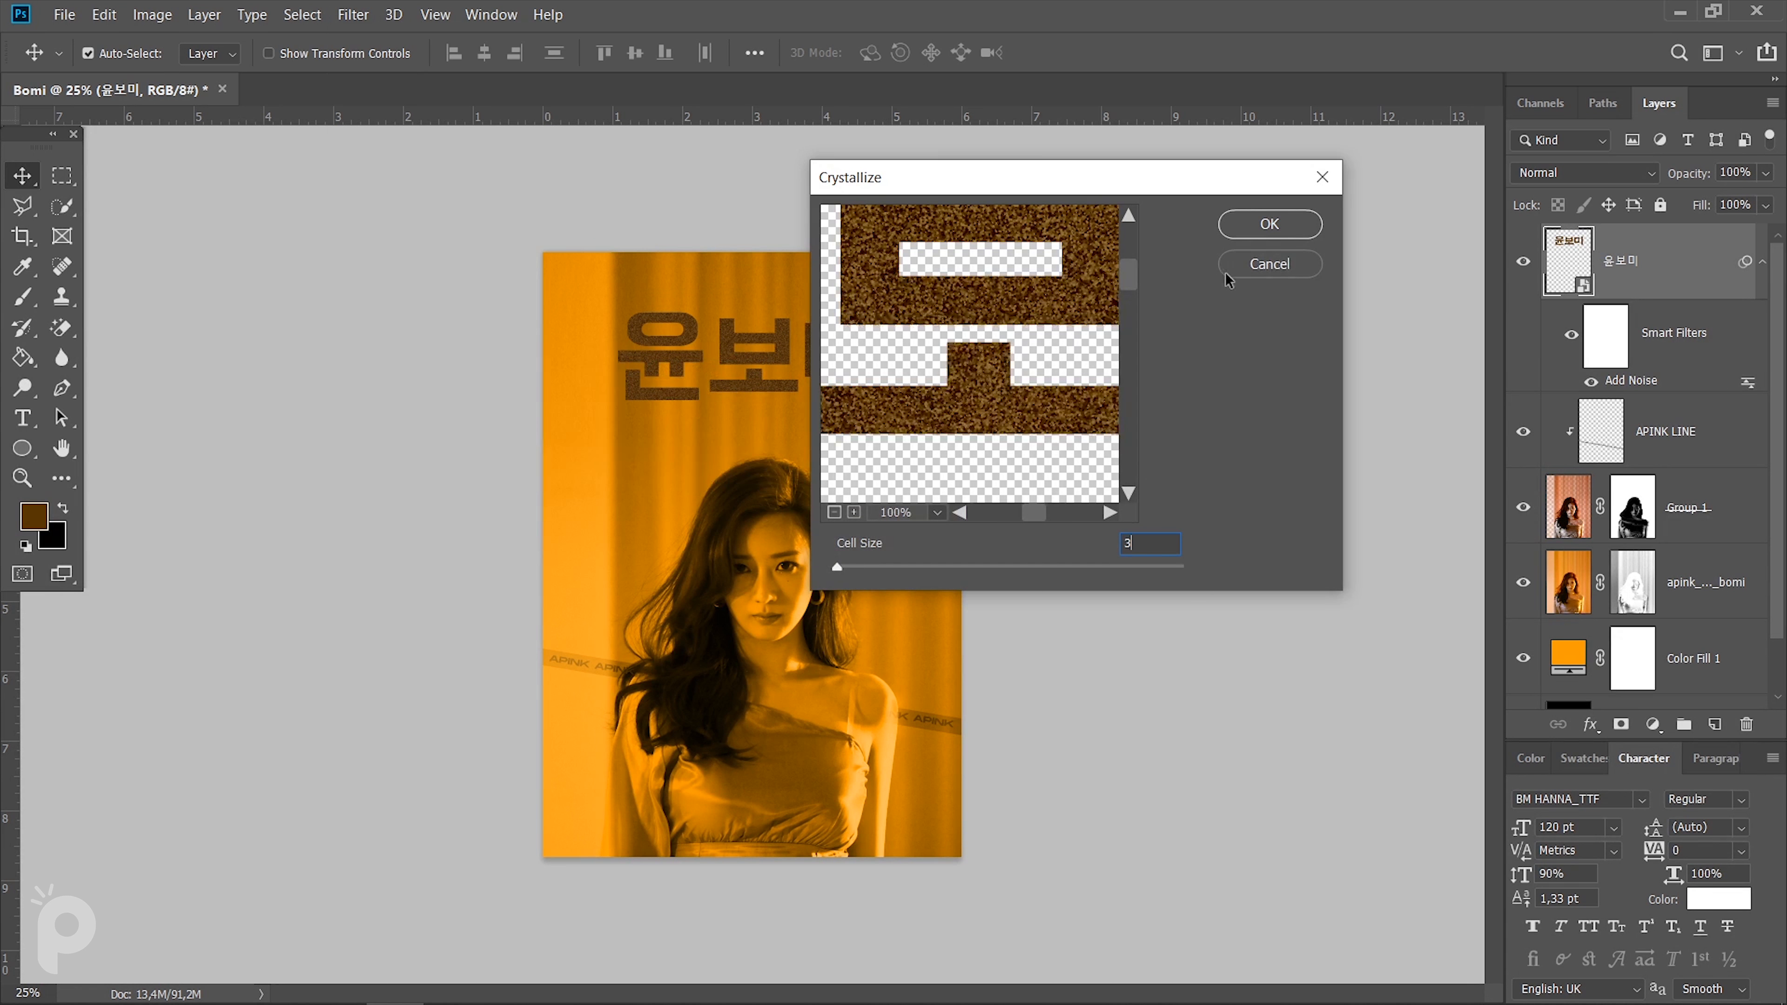
{"action": "left_click", "coordinate": [1228, 224]}
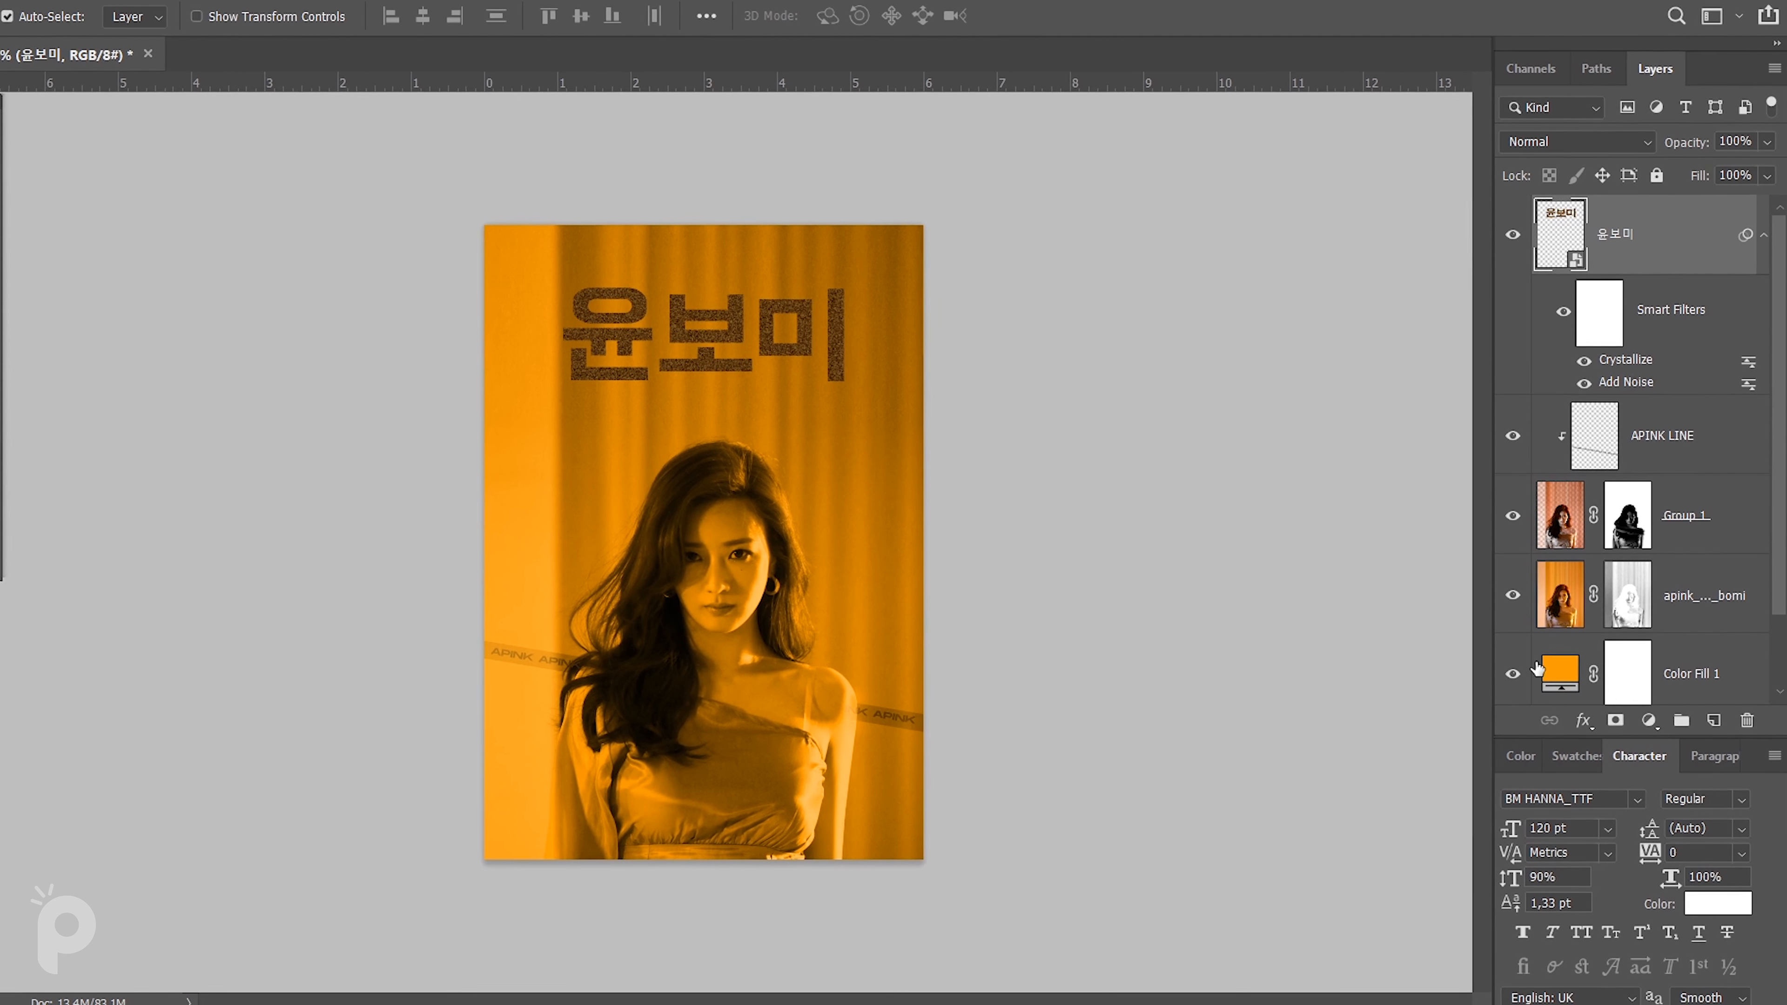
Add an Outer Glow layer style to the 윤보미 title and set the glow color to #eecf00.
{"action": "left_click", "coordinate": [1589, 725]}
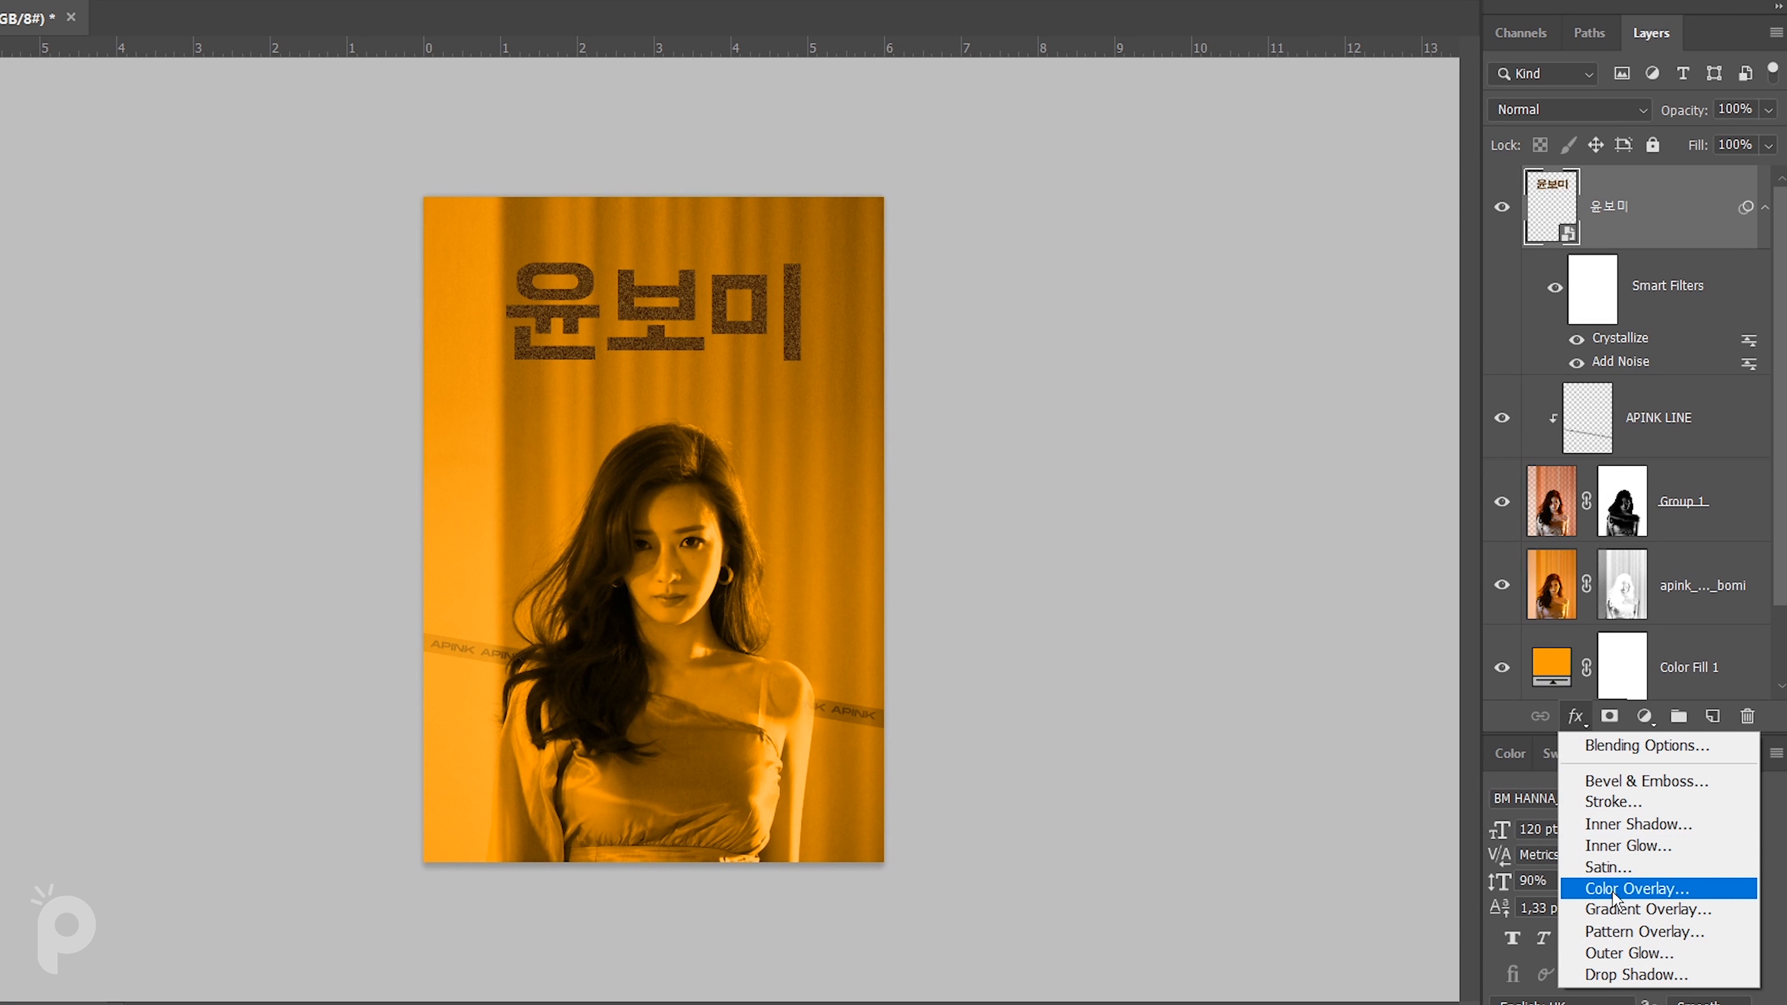
{"action": "left_click", "coordinate": [1619, 954]}
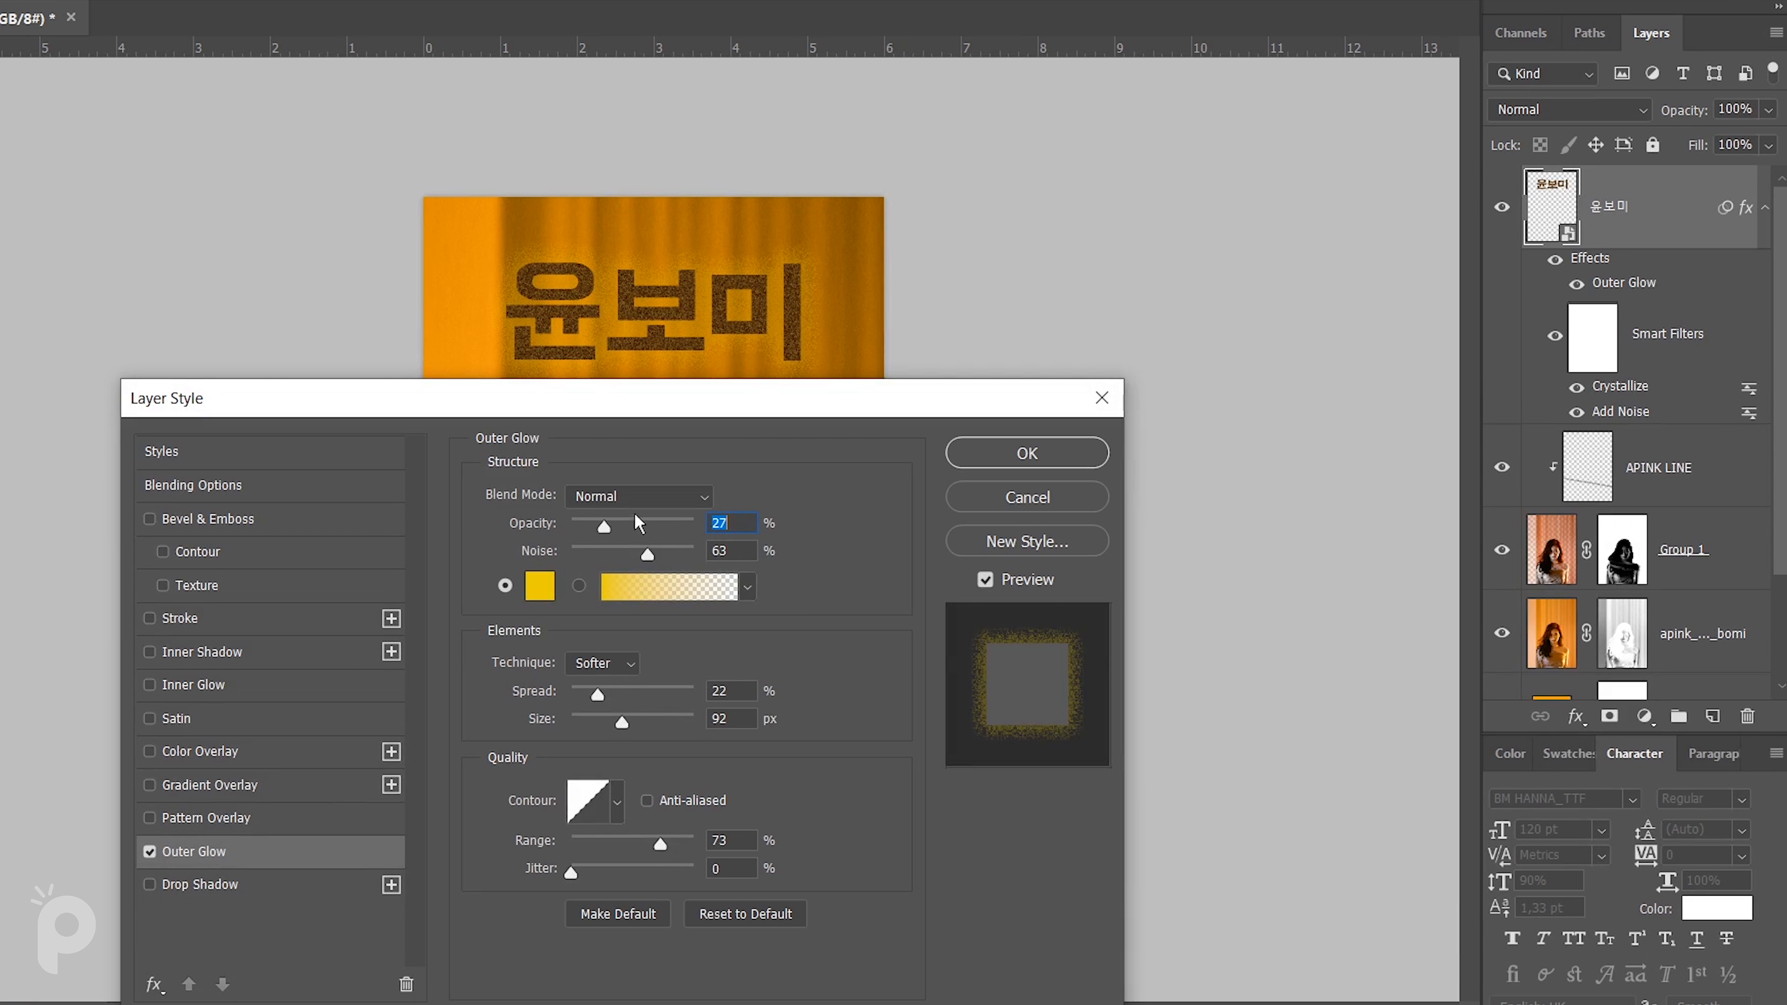
{"action": "left_click", "coordinate": [540, 586]}
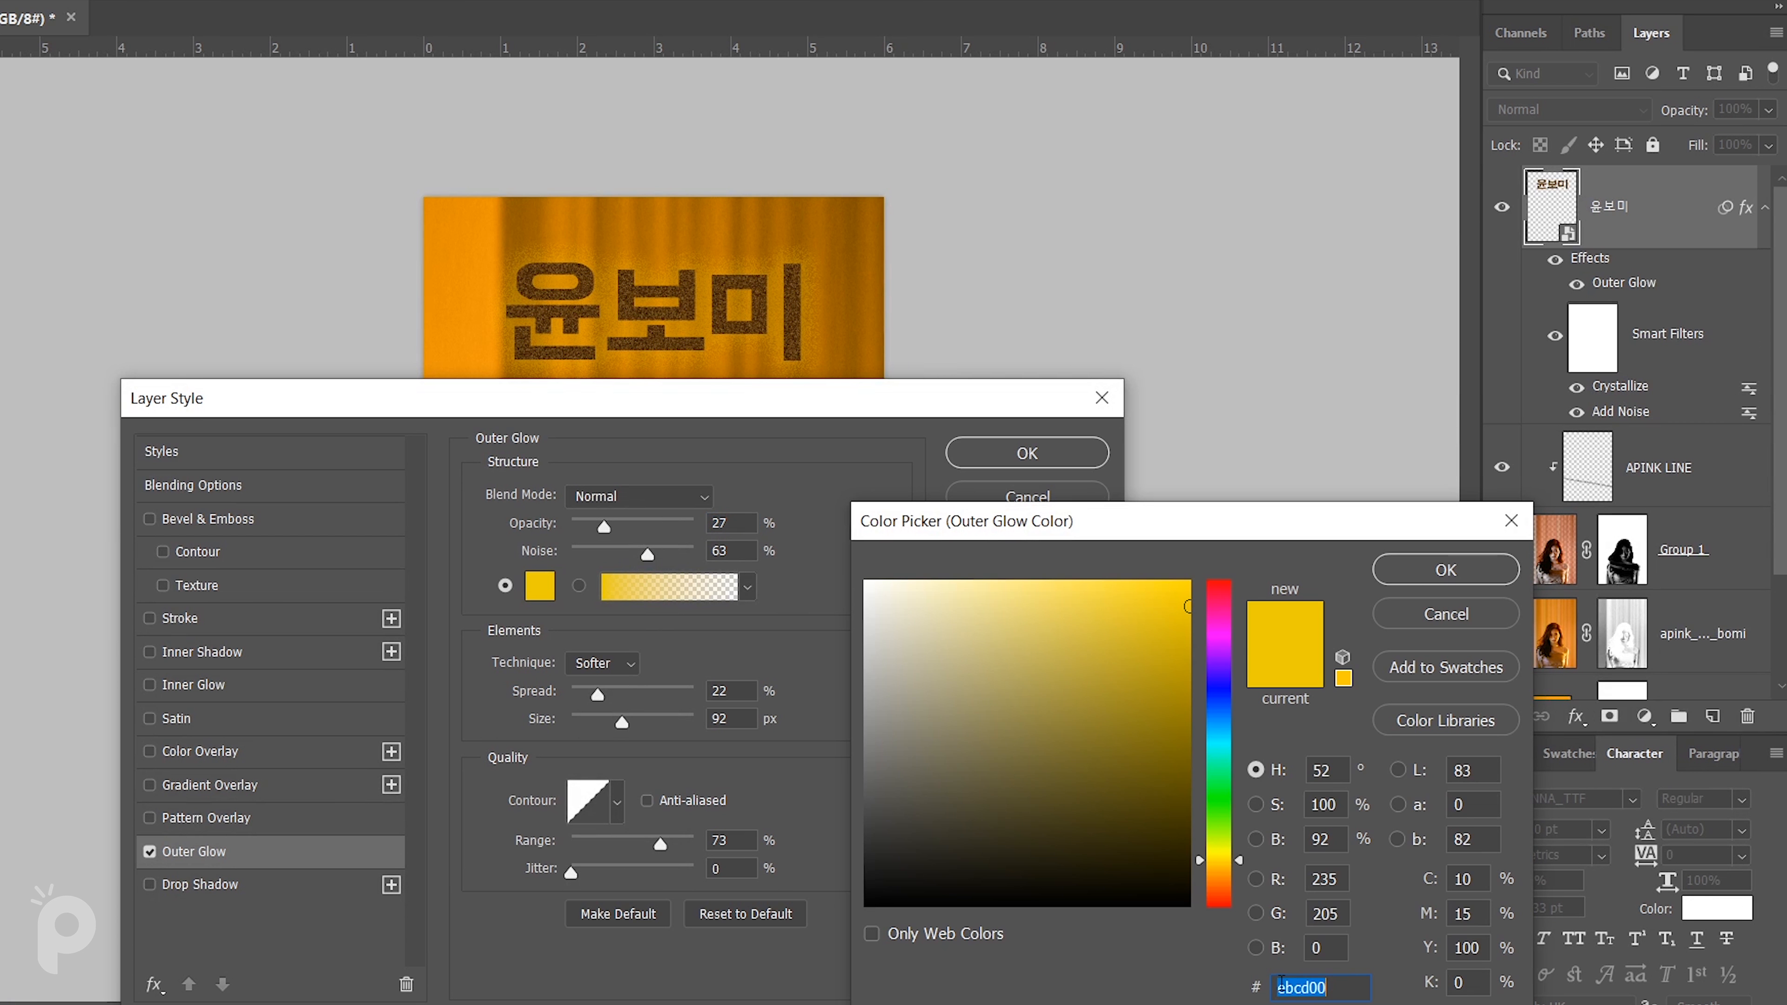
{"action": "type", "text": "f1d200"}
{"action": "type", "text": "eecf00"}
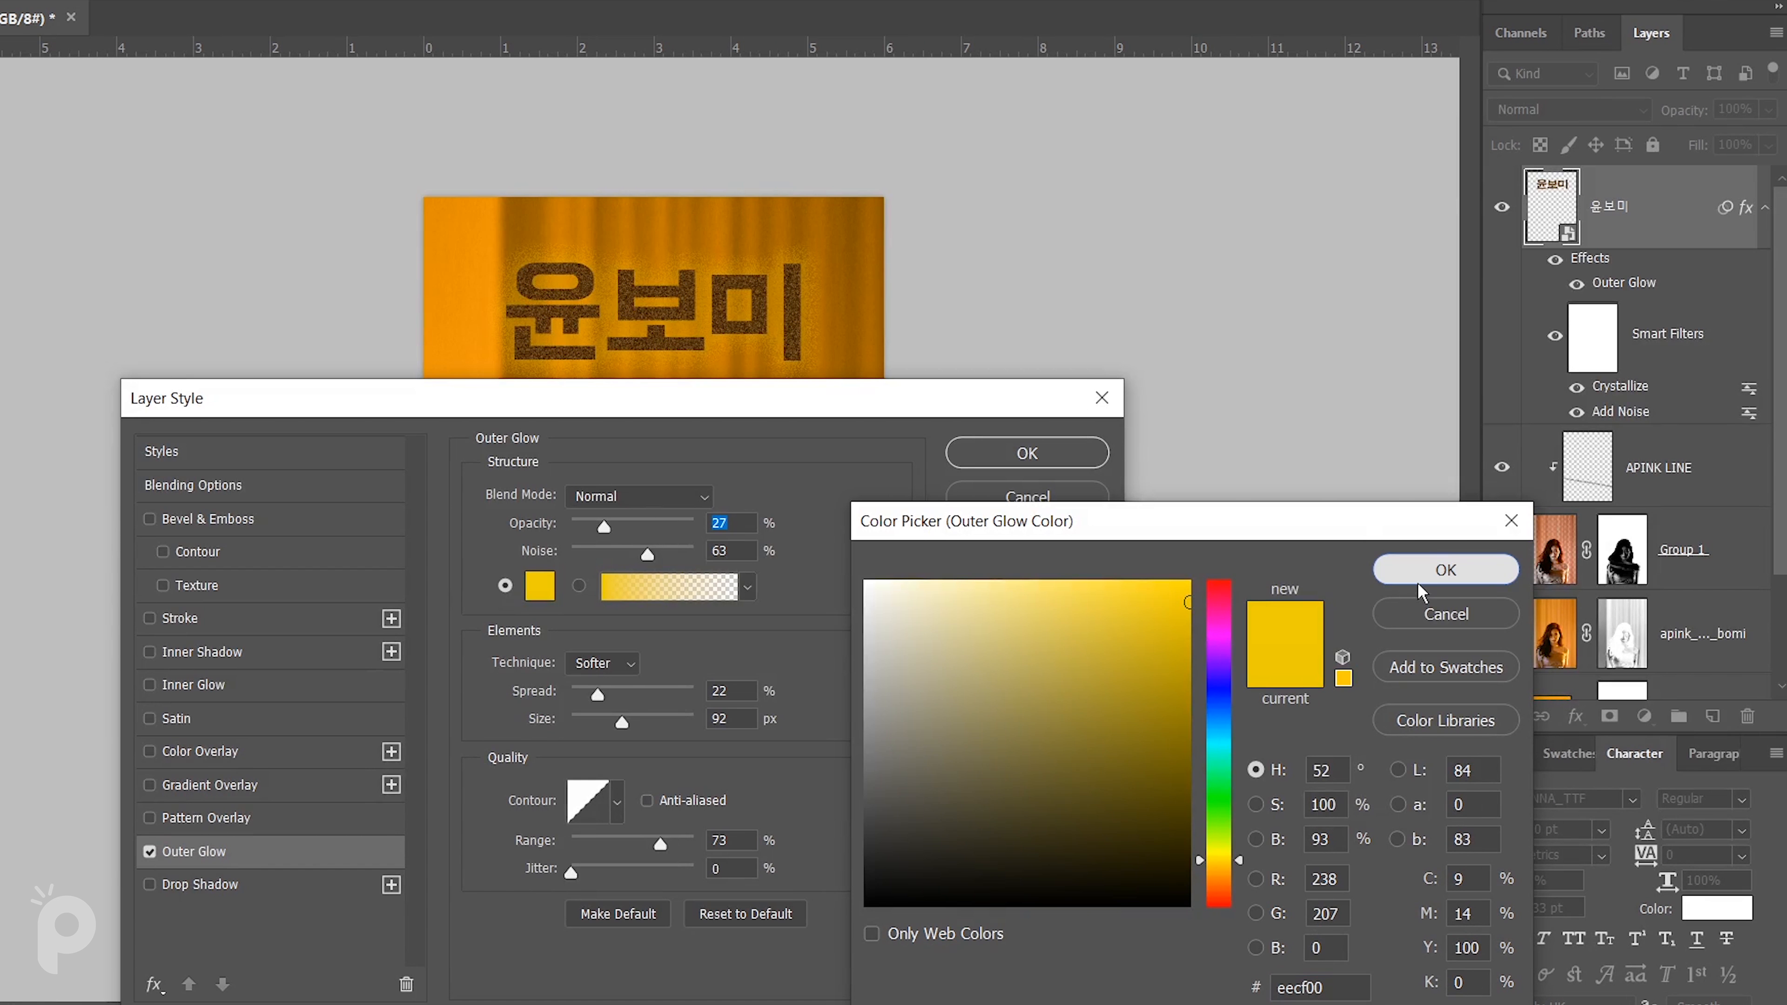
{"action": "left_click", "coordinate": [1442, 570]}
Set the title's Outer Glow to 58% noise, 20% spread and 92 px size, and apply the style.
{"action": "left_click_drag", "start_coordinate": [647, 556], "coordinate": [641, 555]}
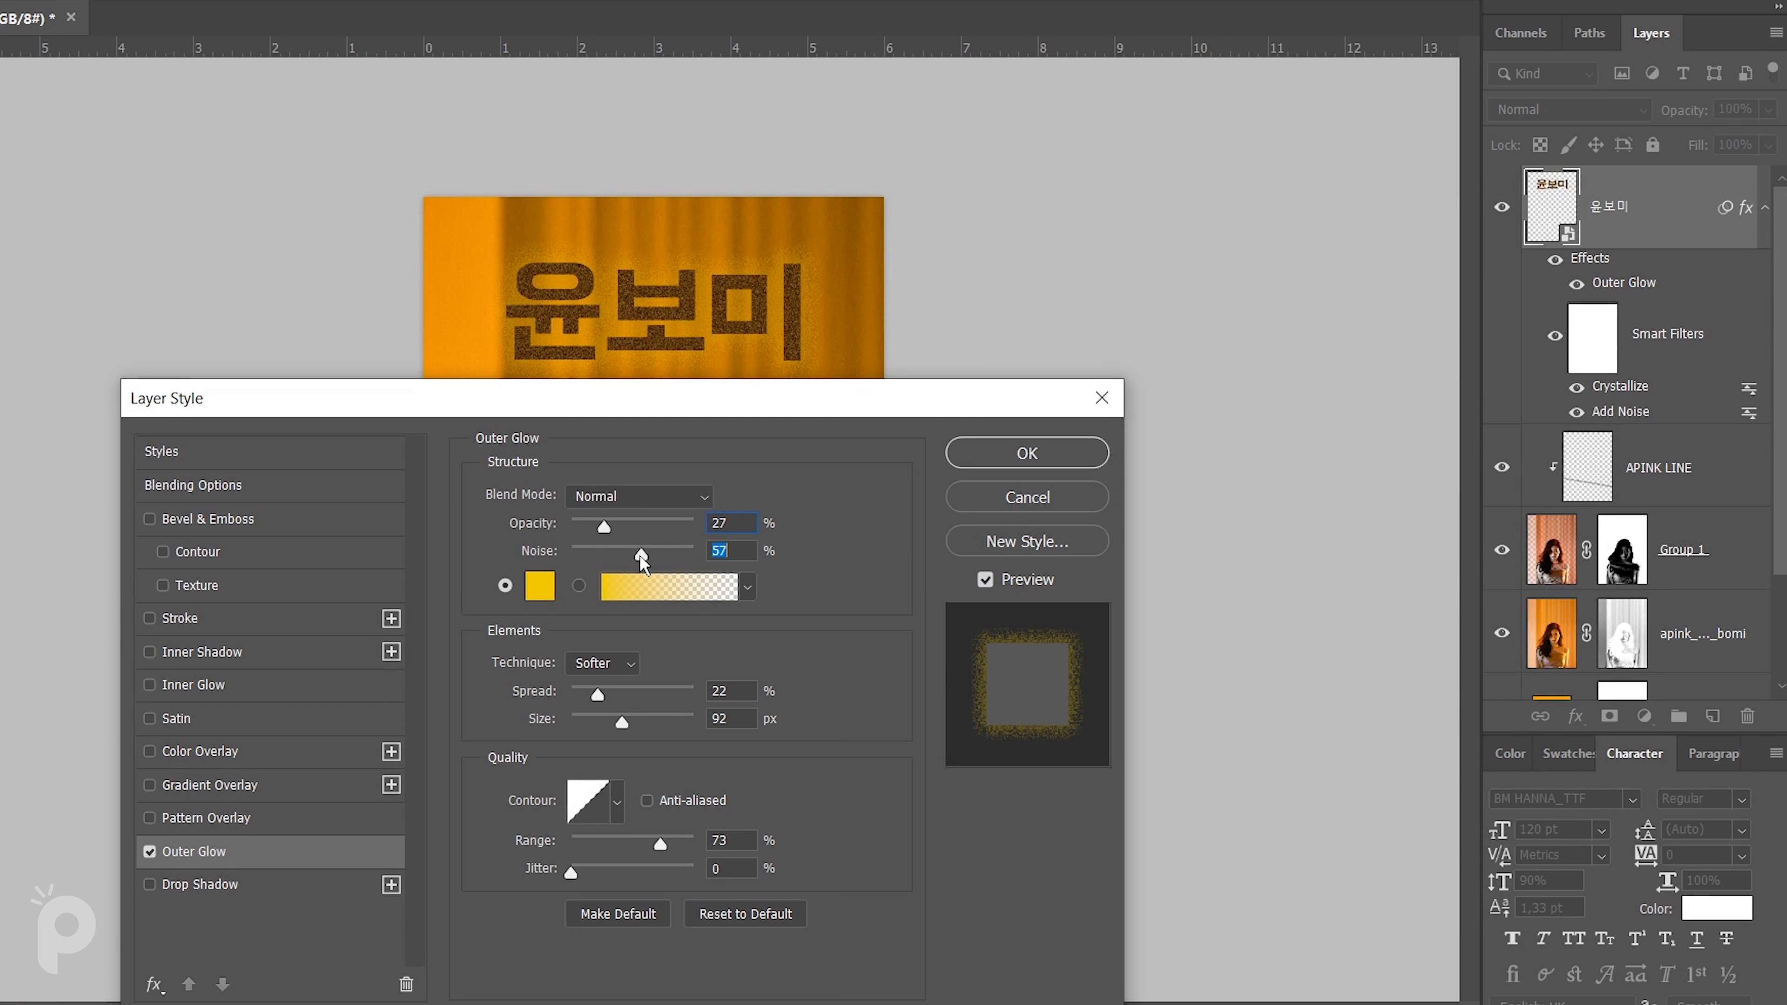
{"action": "left_click_drag", "start_coordinate": [726, 411], "coordinate": [827, 422]}
{"action": "left_click_drag", "start_coordinate": [702, 707], "coordinate": [723, 735]}
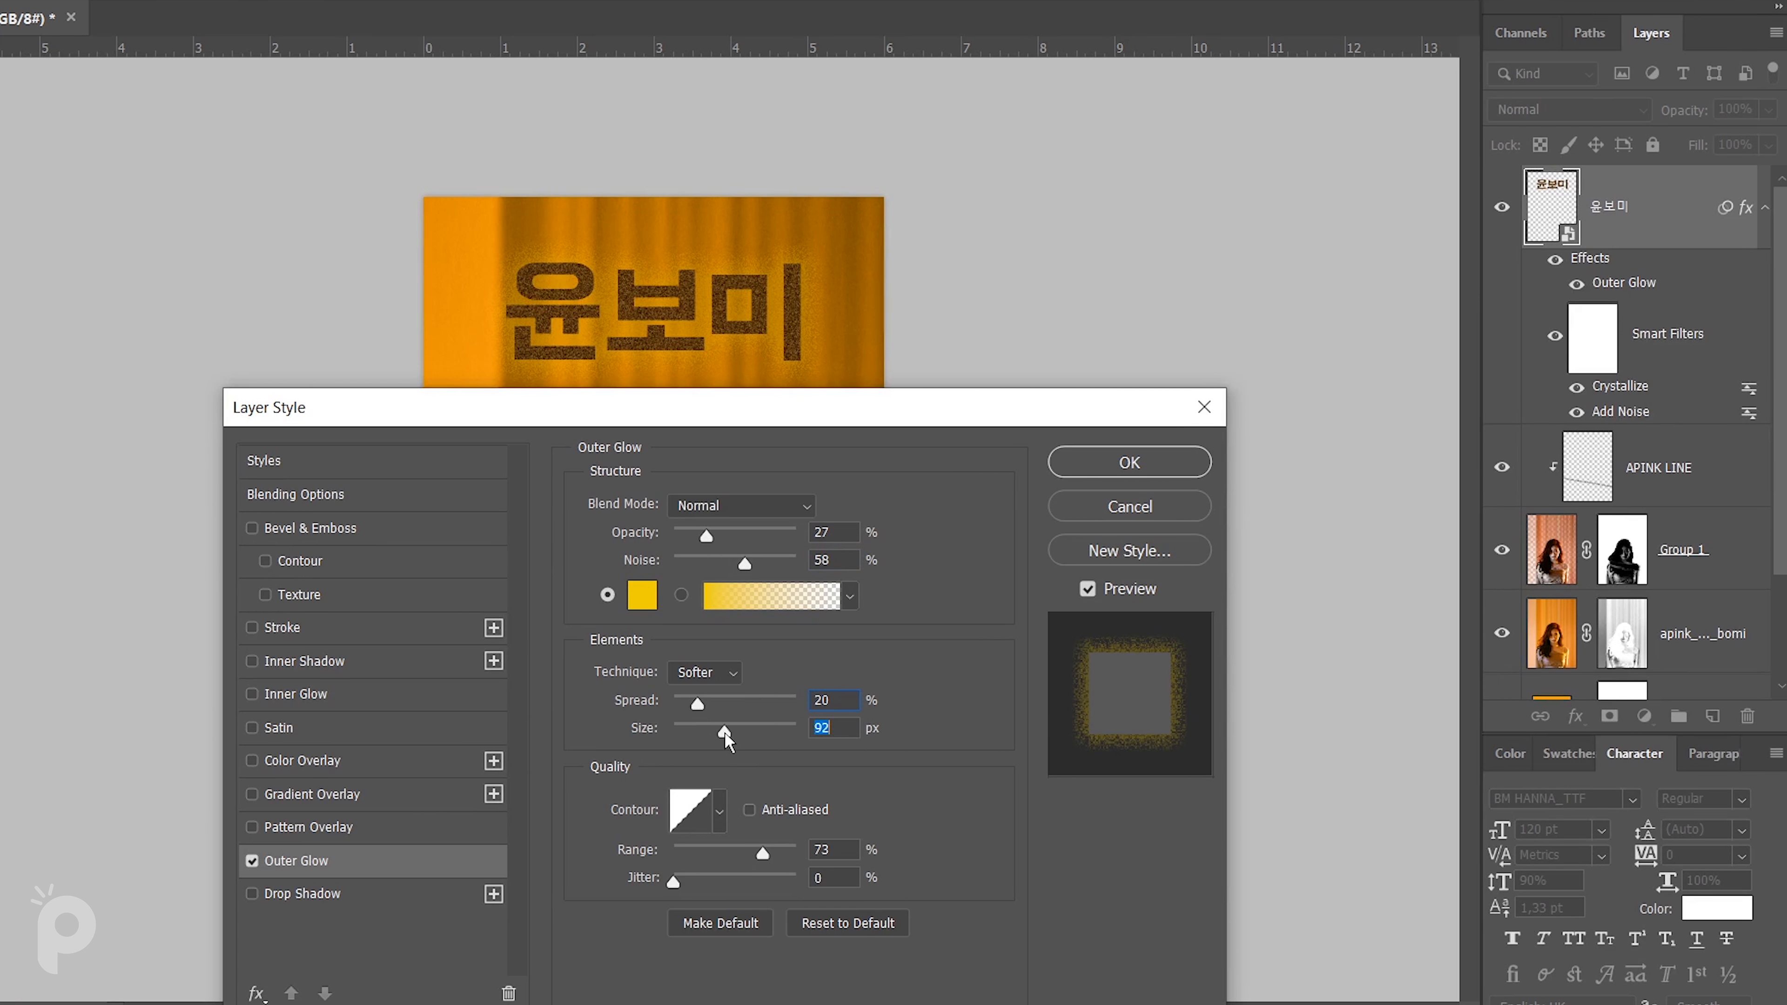
{"action": "left_click", "coordinate": [1102, 464]}
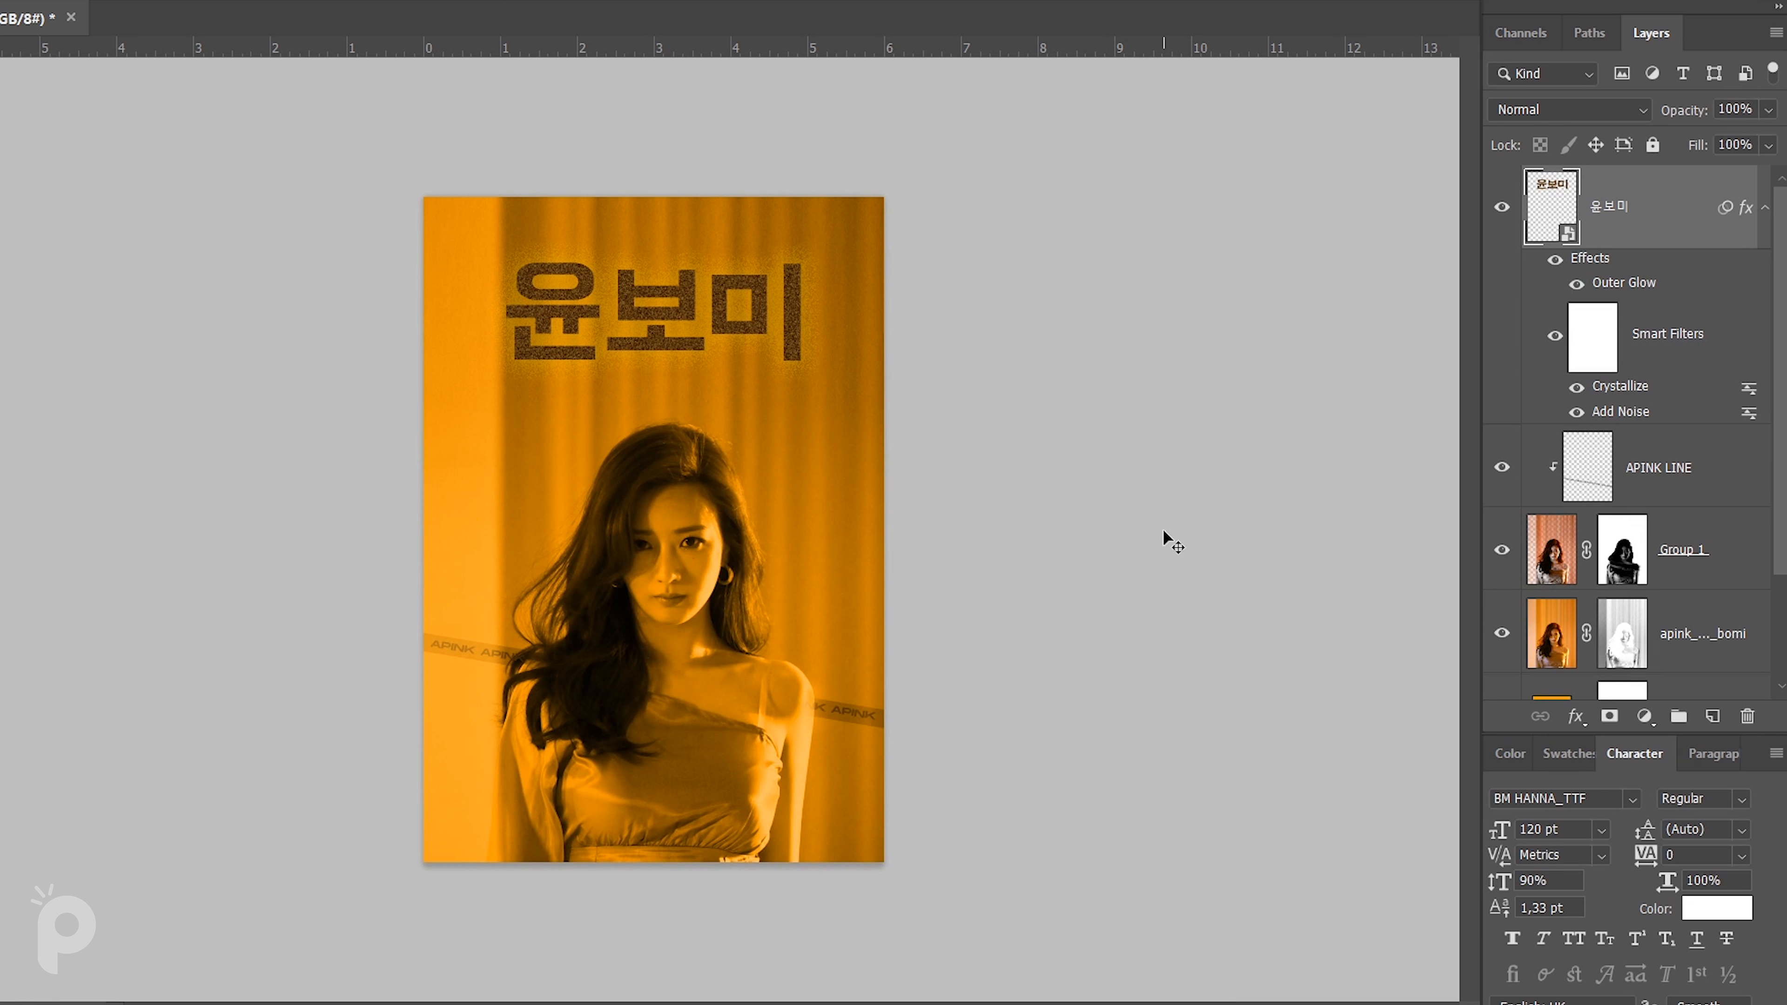
Lower the 윤보미 title layer's opacity to 78%.
{"action": "left_click", "coordinate": [1767, 109]}
{"action": "left_click_drag", "start_coordinate": [1767, 141], "coordinate": [1756, 144]}
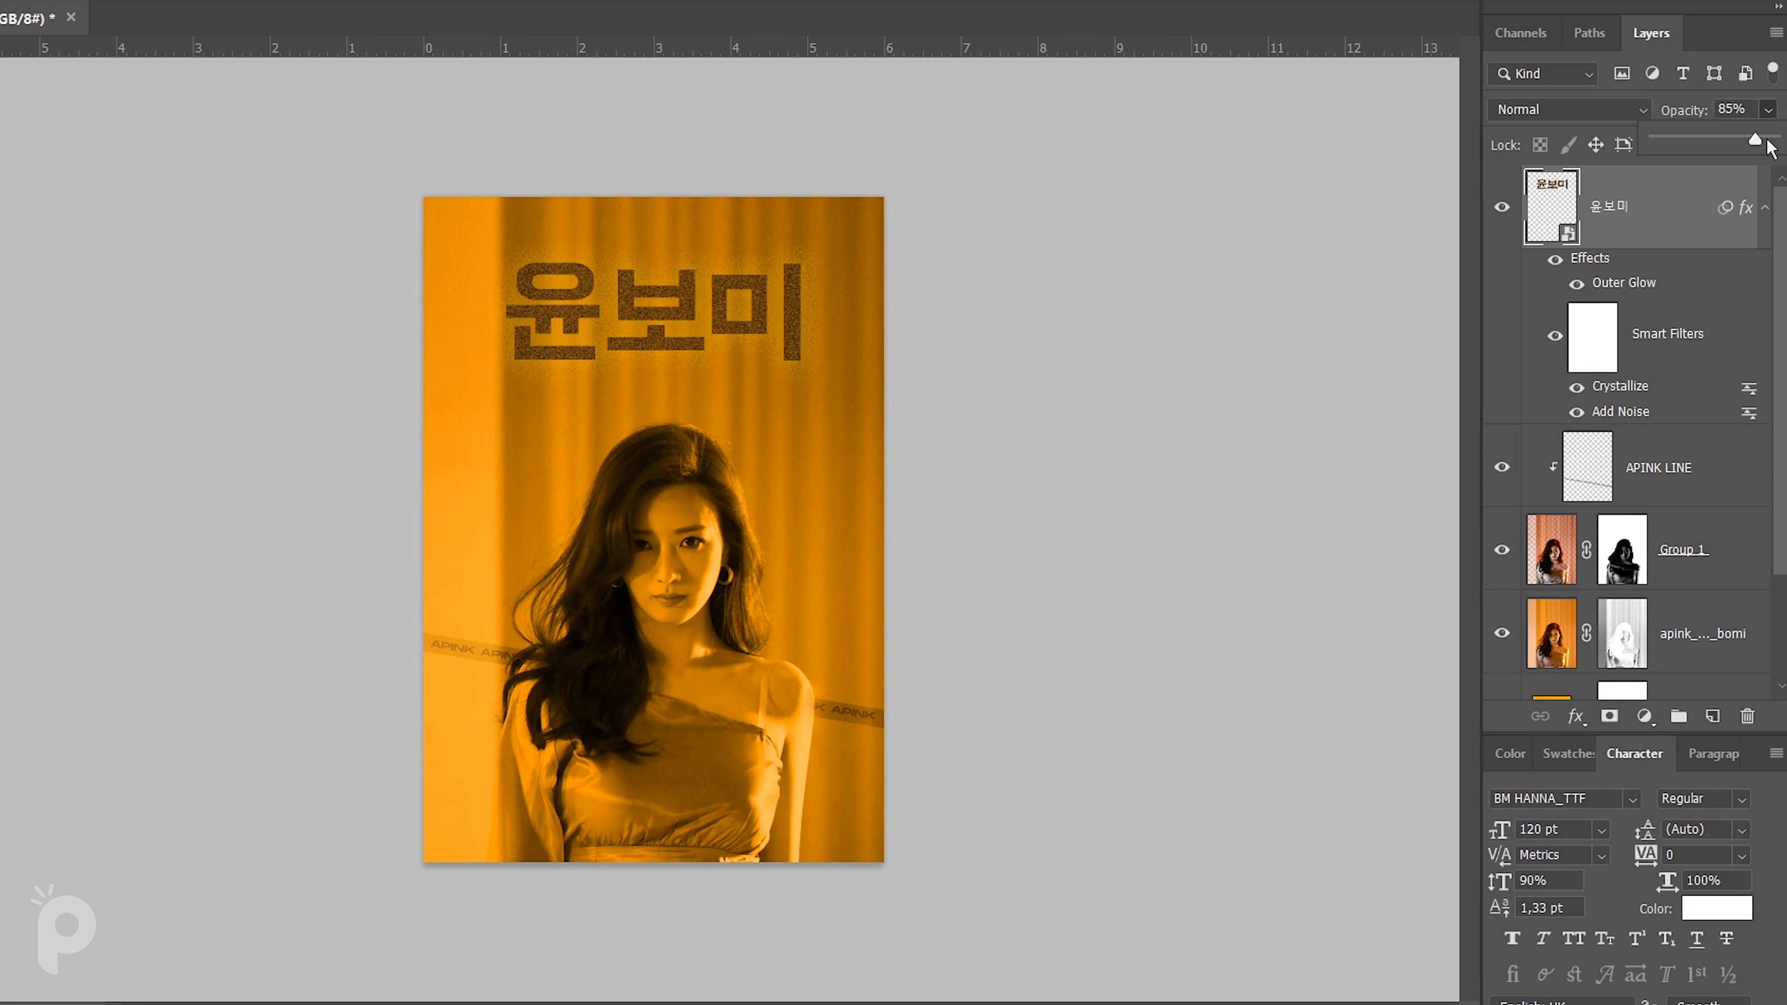
{"action": "left_click_drag", "start_coordinate": [1759, 141], "coordinate": [1753, 139]}
{"action": "left_click", "coordinate": [1772, 113]}
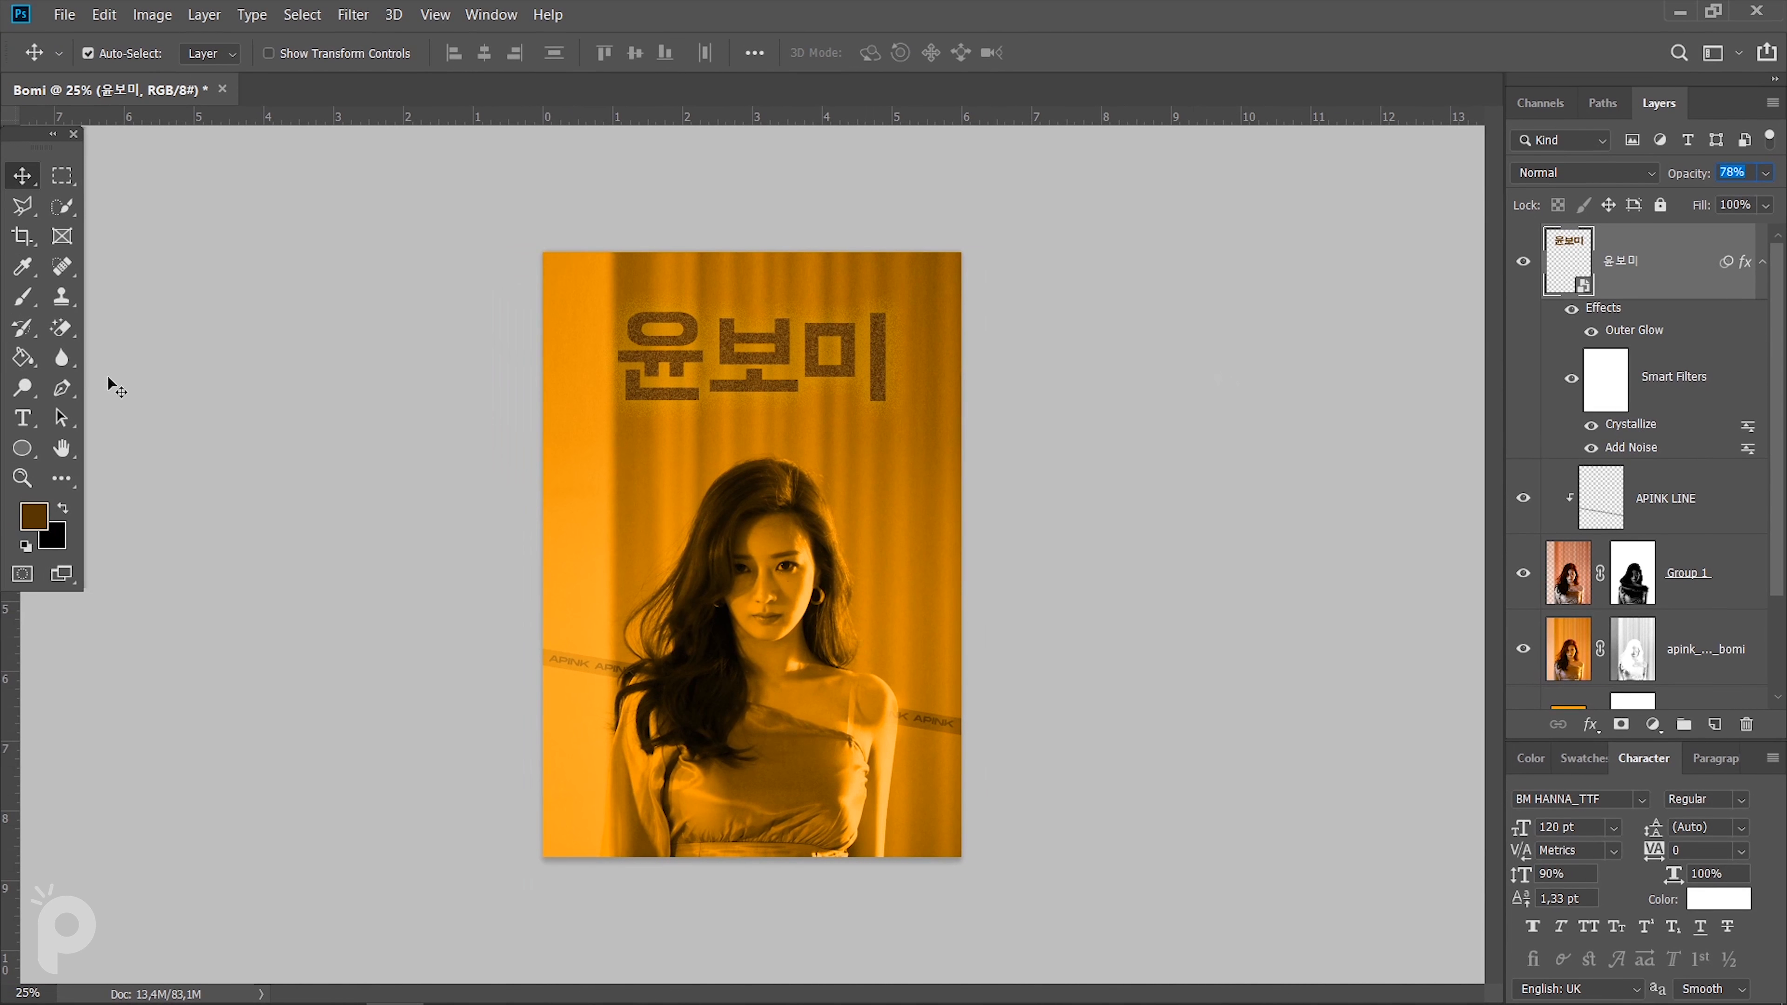
Create a small paragraph text box from the poster's left edge to the woman's head, reading Yoon Bomi in Monument Extended Regular at 15 pt.
{"action": "left_click", "coordinate": [51, 422]}
{"action": "left_click", "coordinate": [202, 51]}
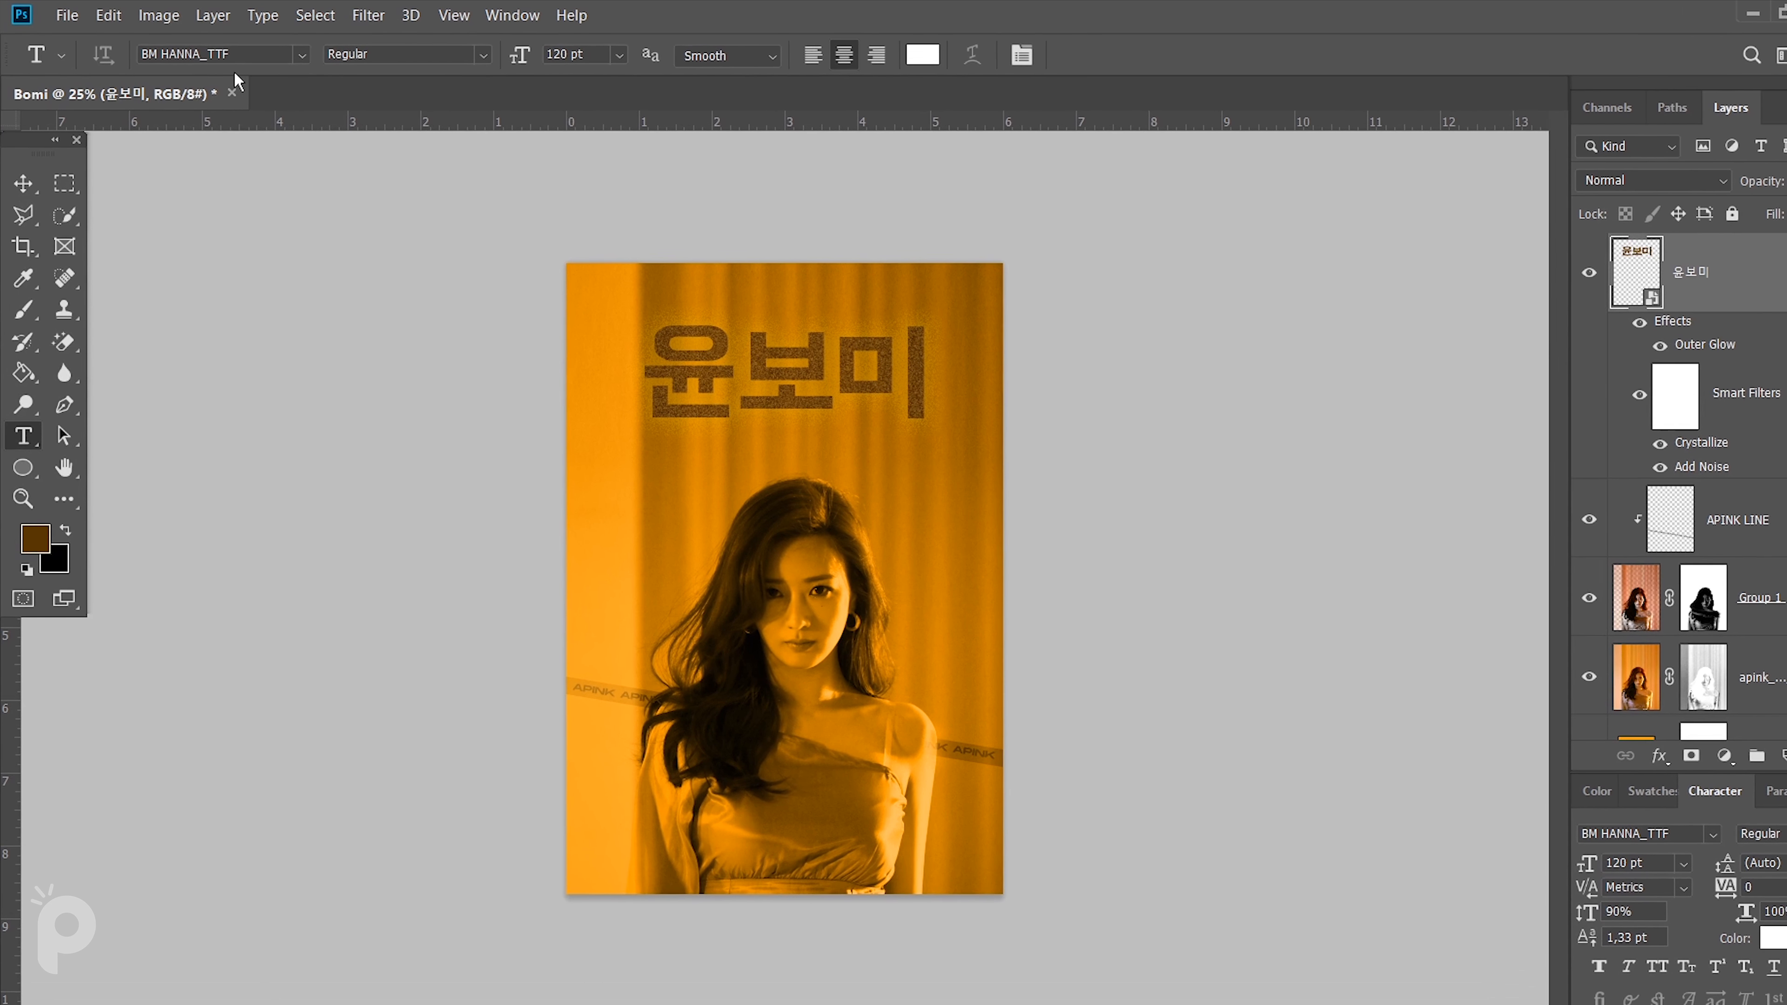
{"action": "type", "text": "MONUMEN"}
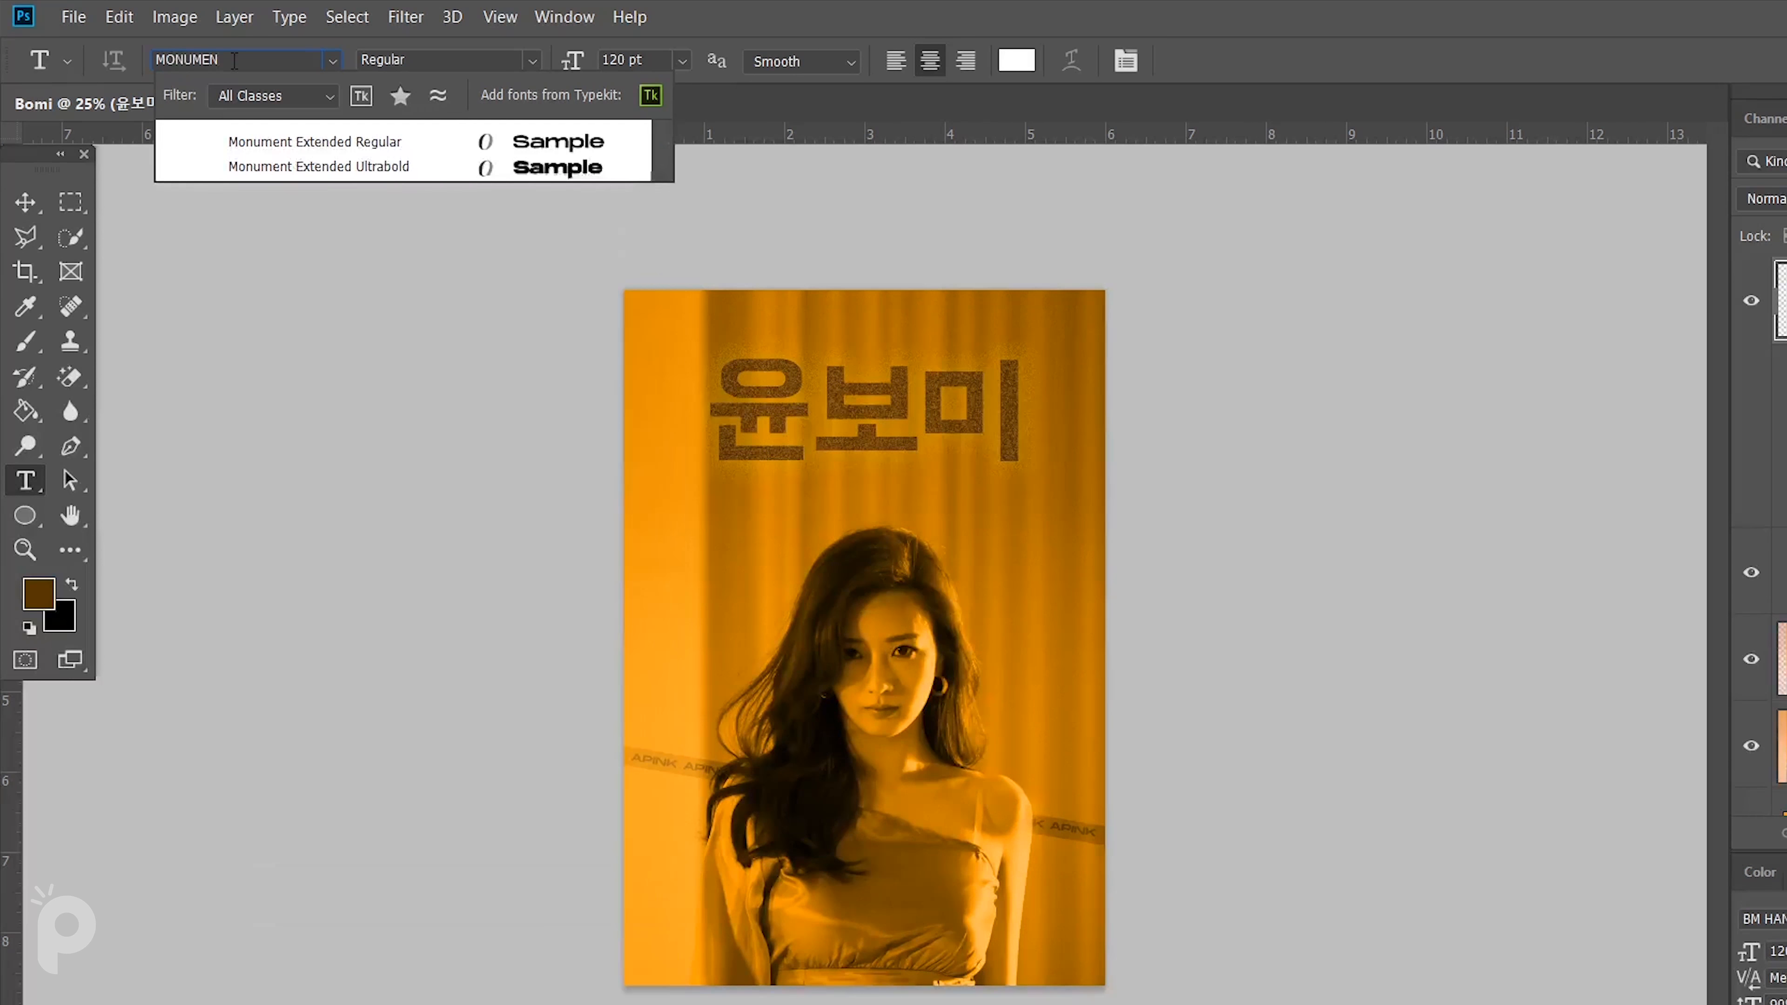
{"action": "left_click", "coordinate": [337, 126]}
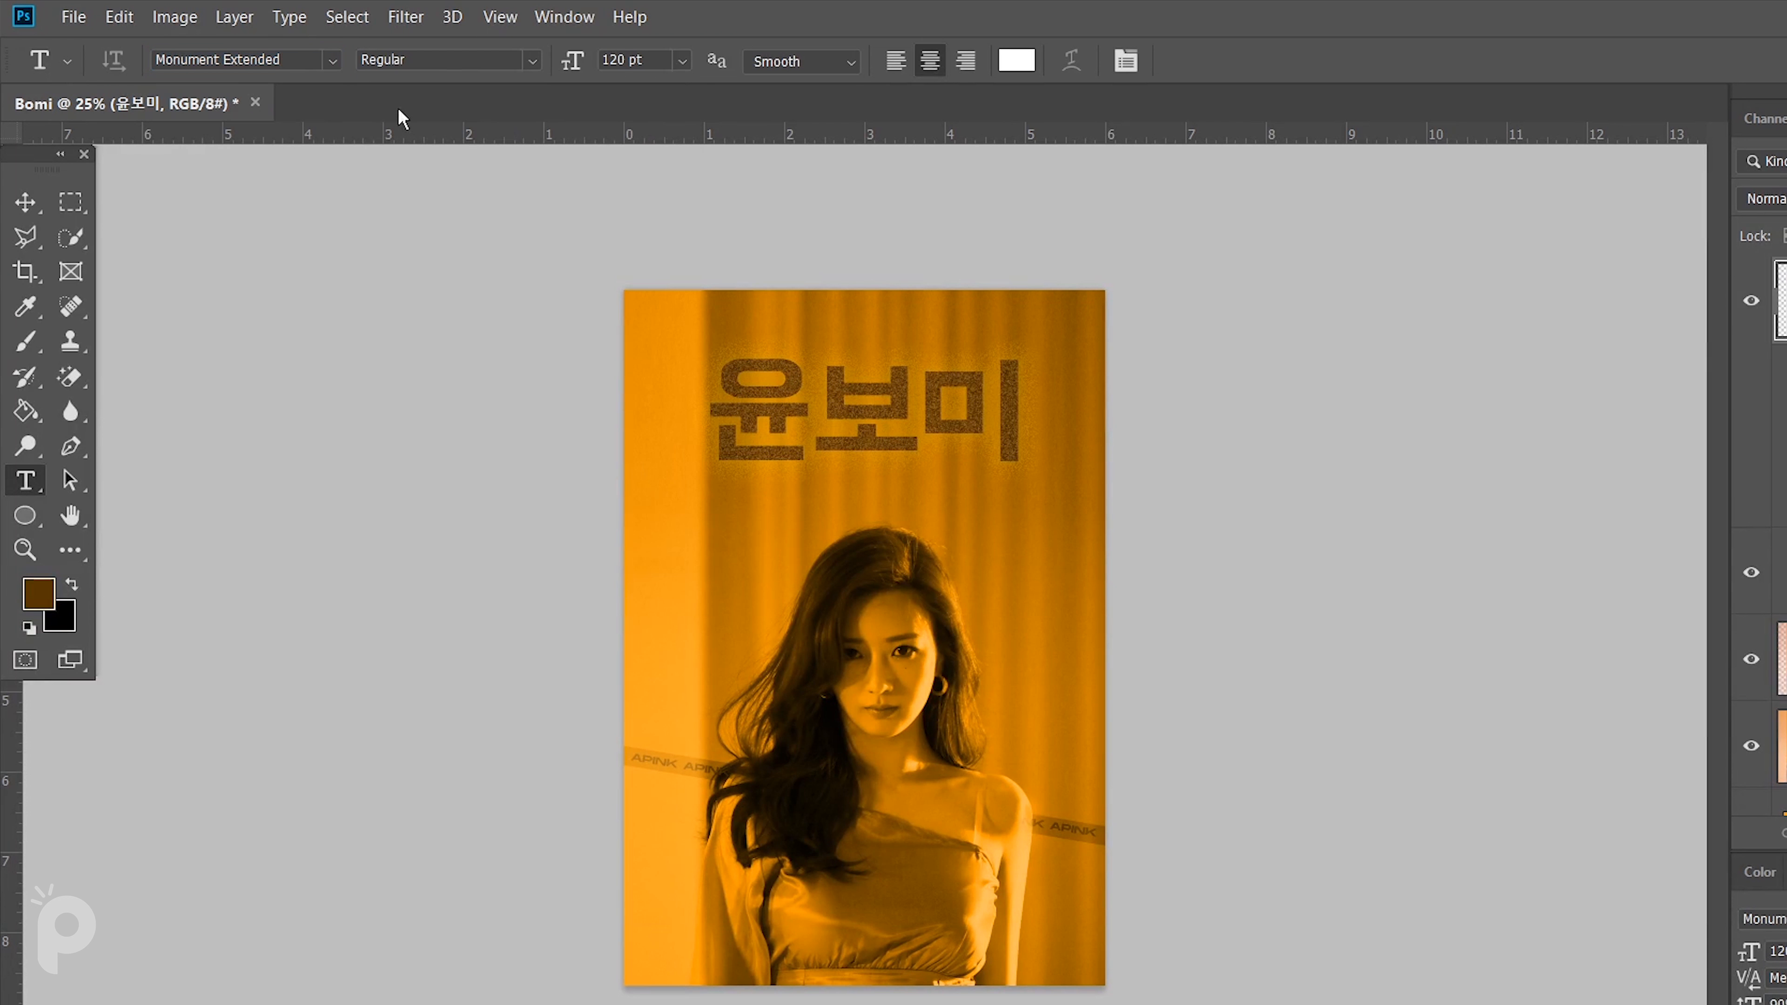
{"action": "key", "text": "Return"}
{"action": "type", "text": "15"}
{"action": "left_click_drag", "start_coordinate": [626, 520], "coordinate": [821, 576]}
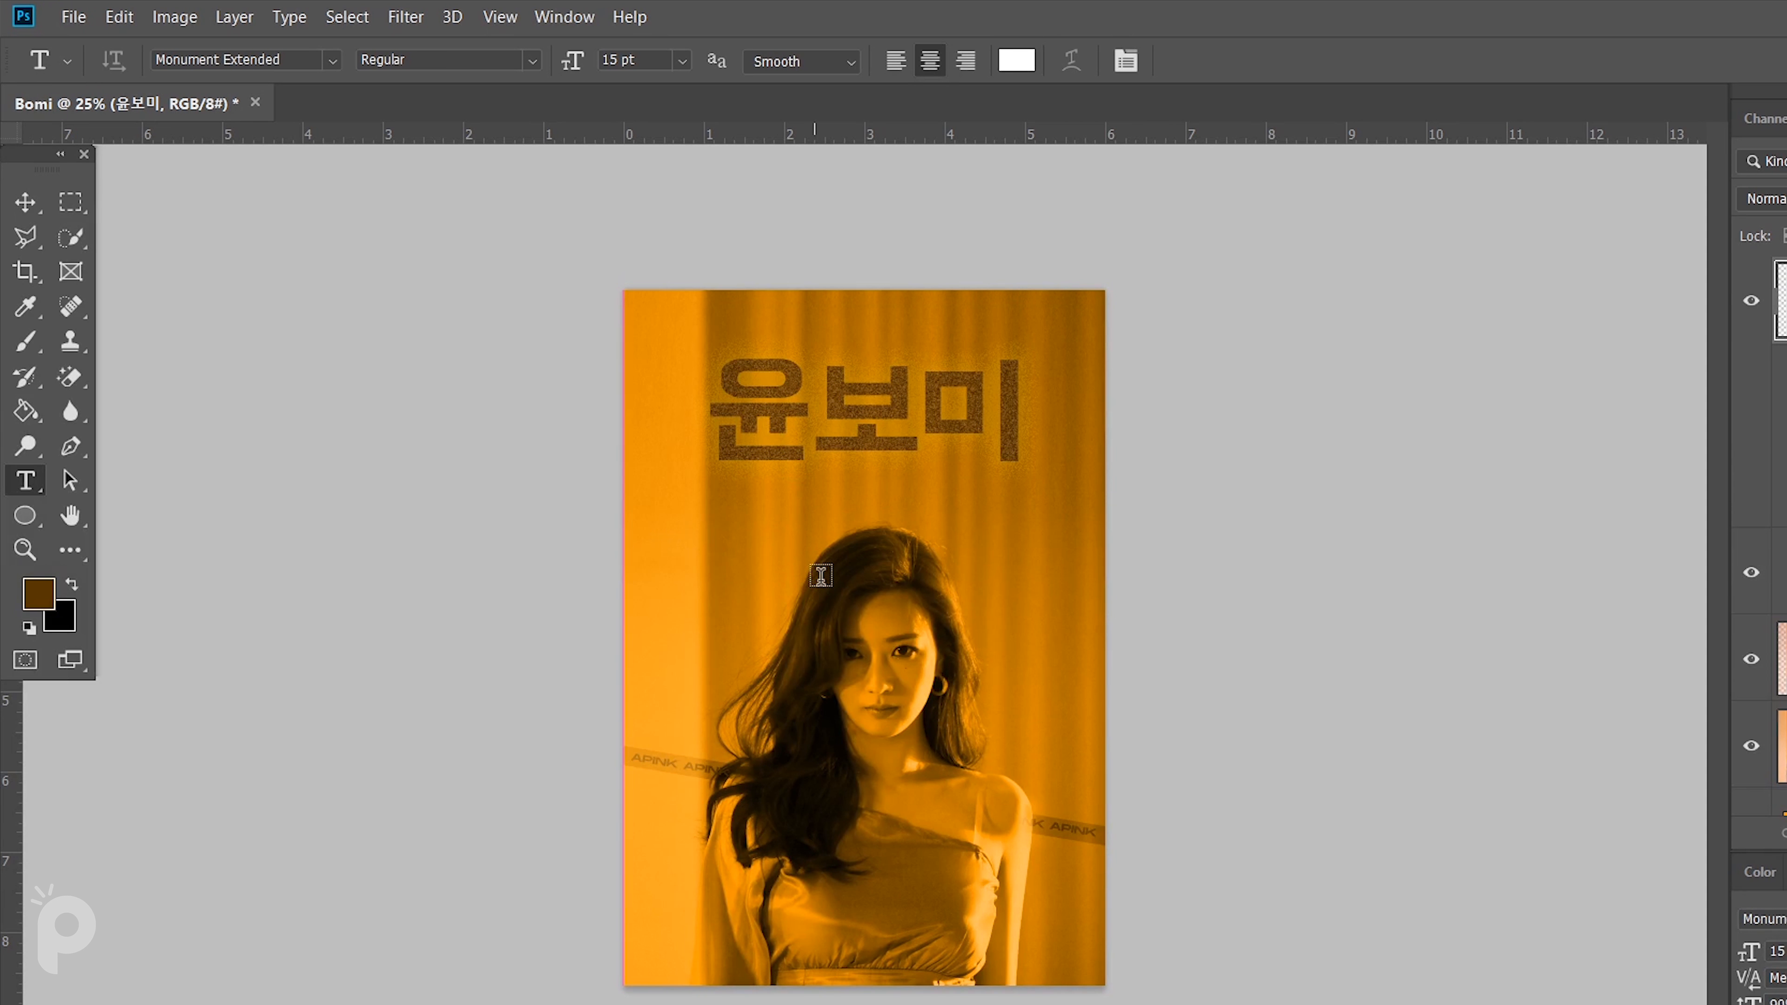
{"action": "type", "text": "YO"}
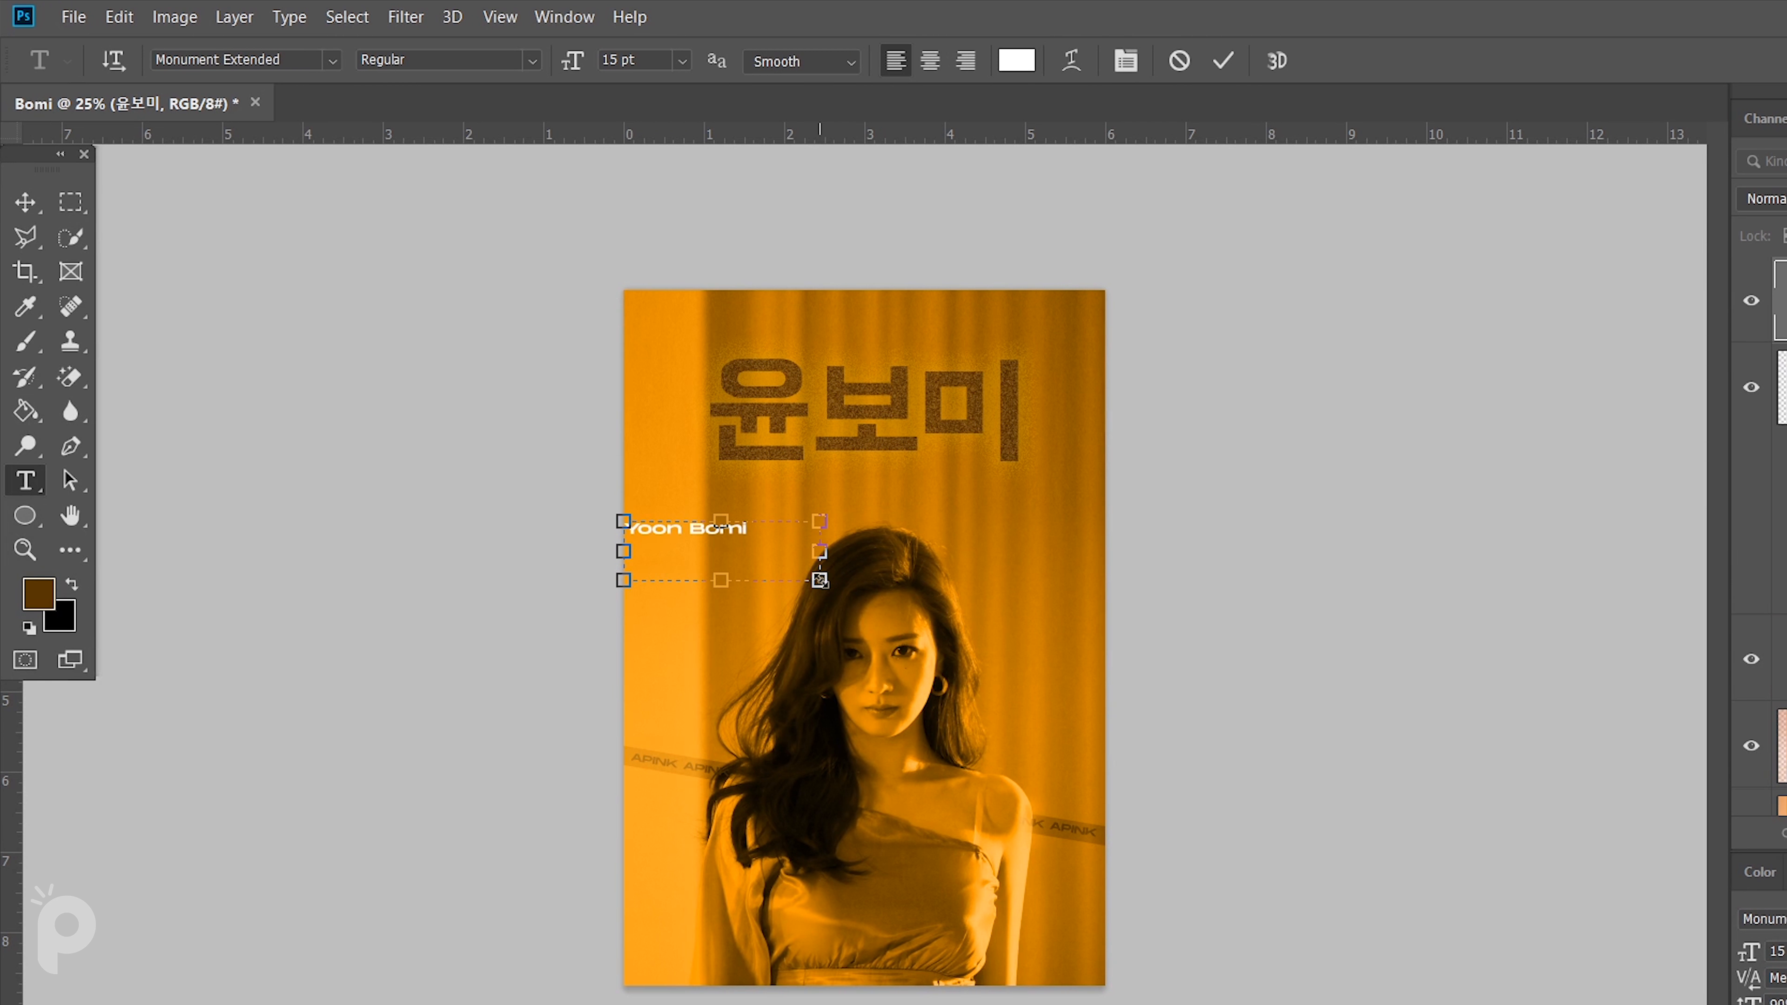
Recolor the whole Yoon Bomi caption text to #ffc000 and commit the text edit.
{"action": "key", "text": "ctrl+a"}
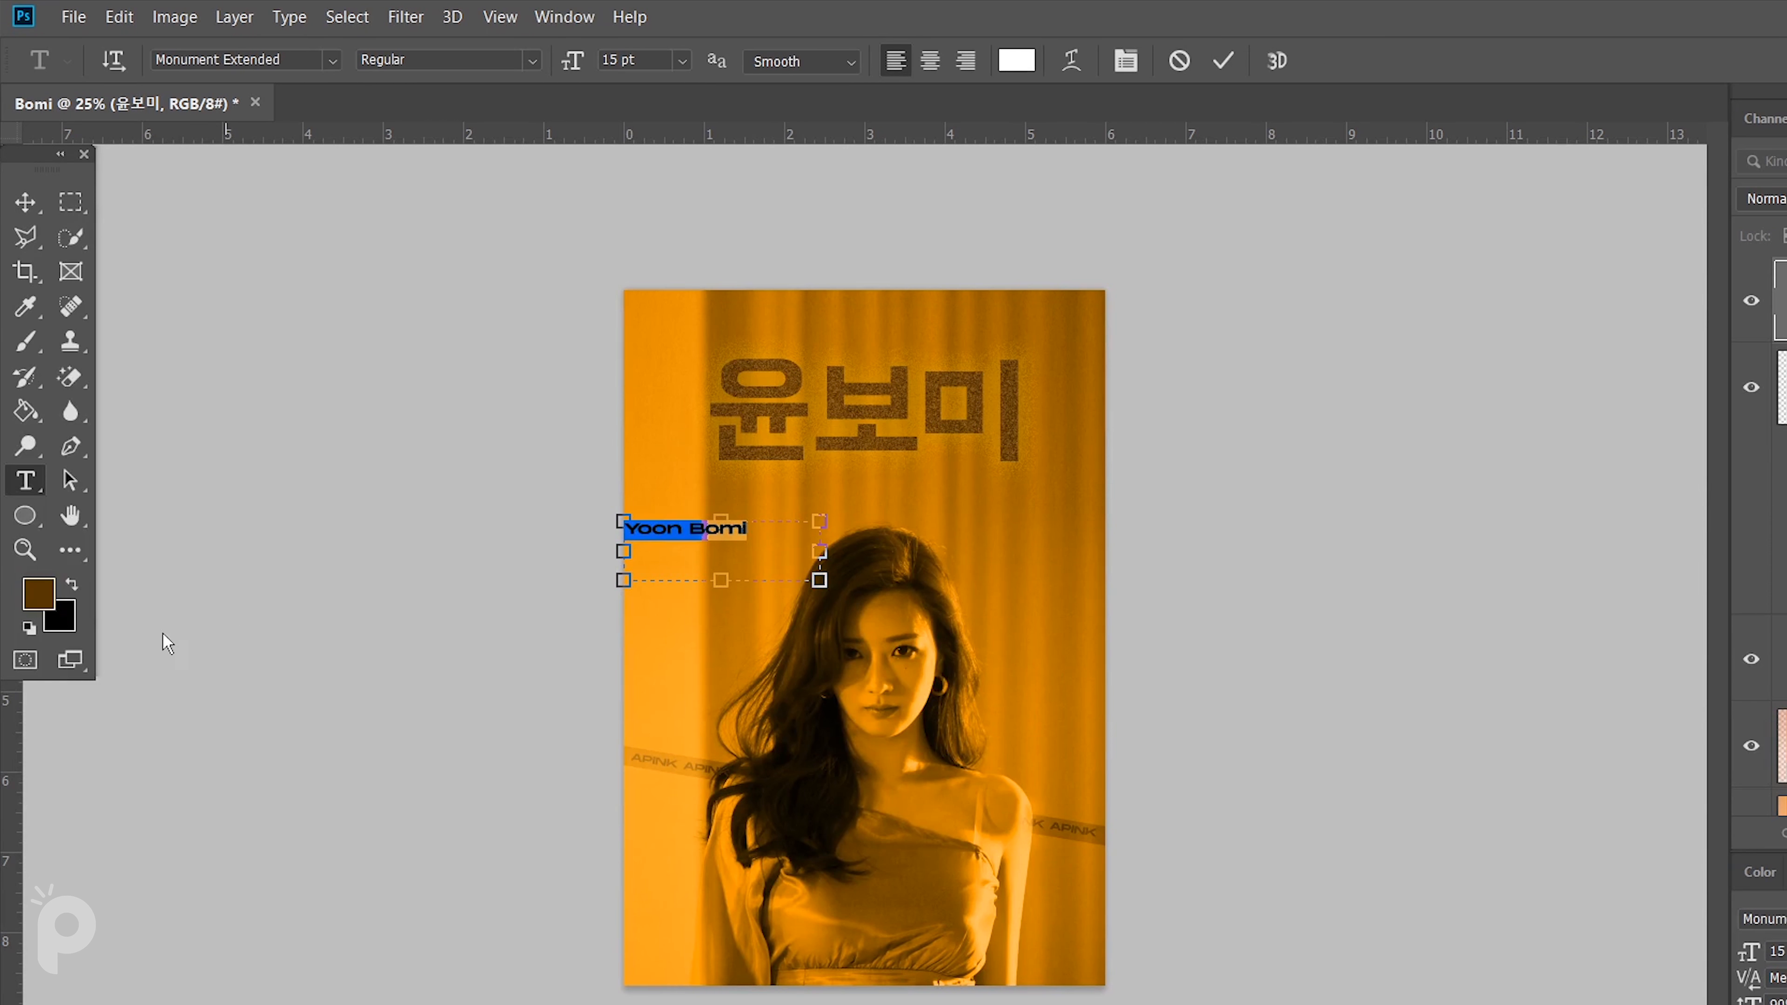
{"action": "left_click", "coordinate": [46, 601]}
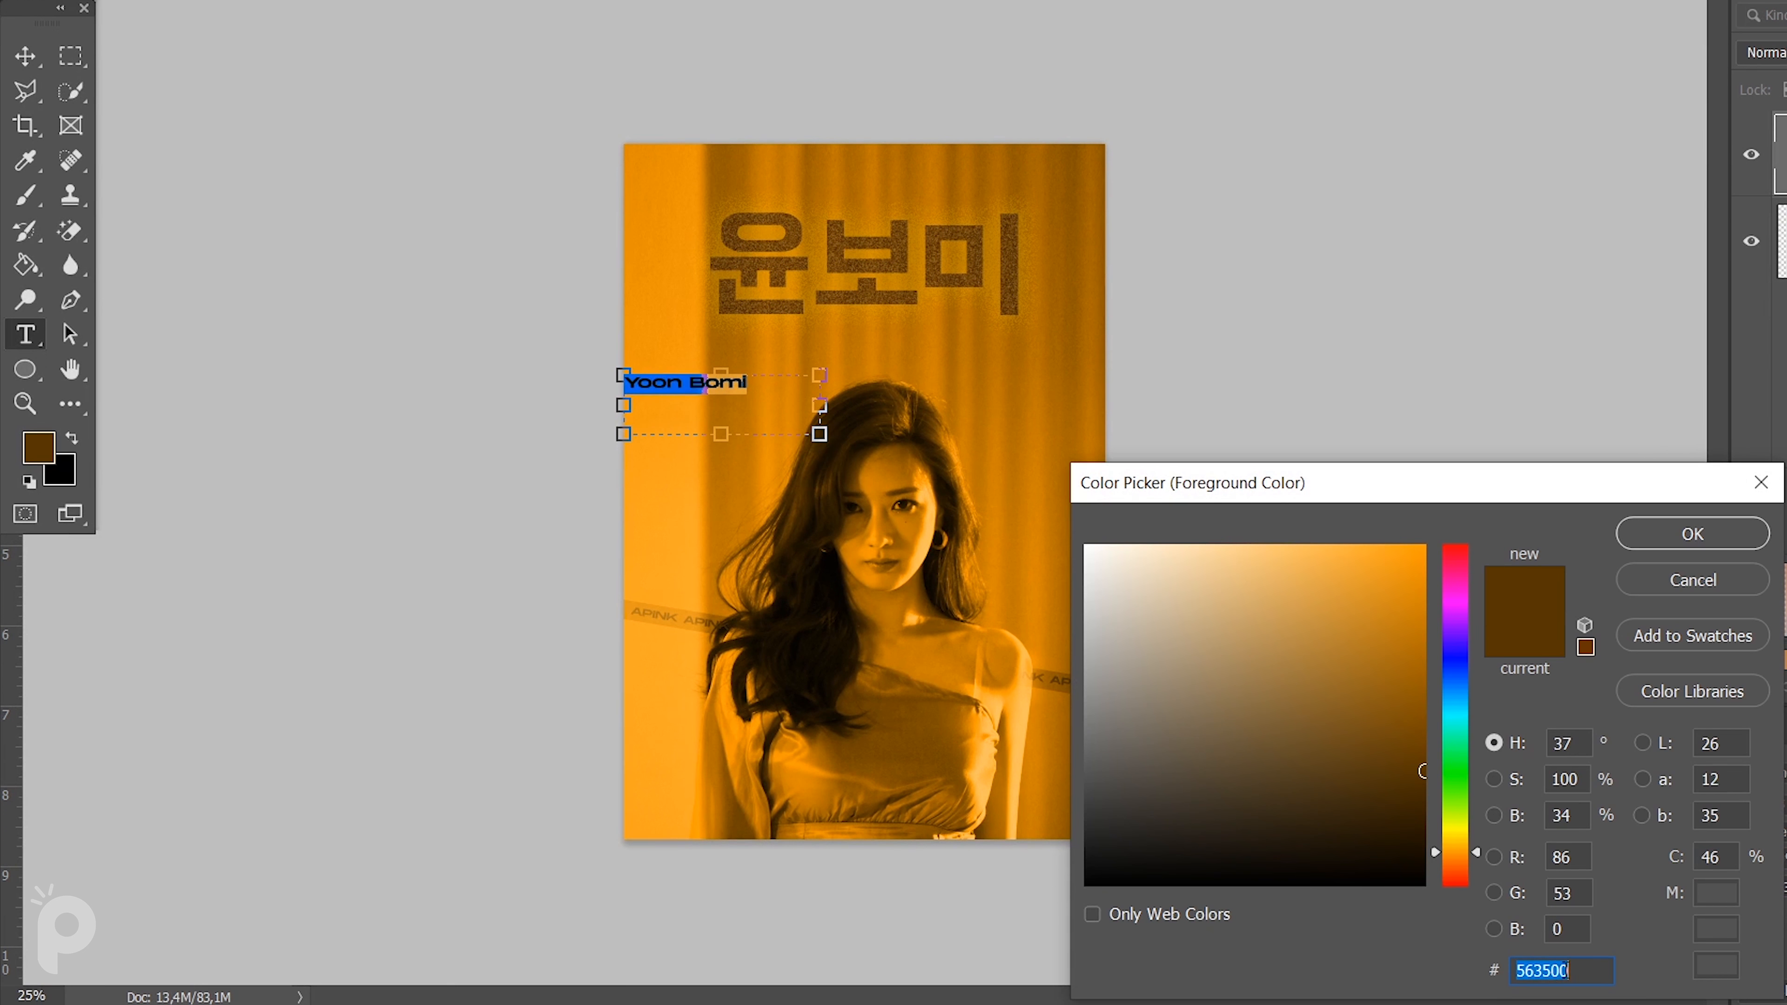
{"action": "type", "text": "ffc000"}
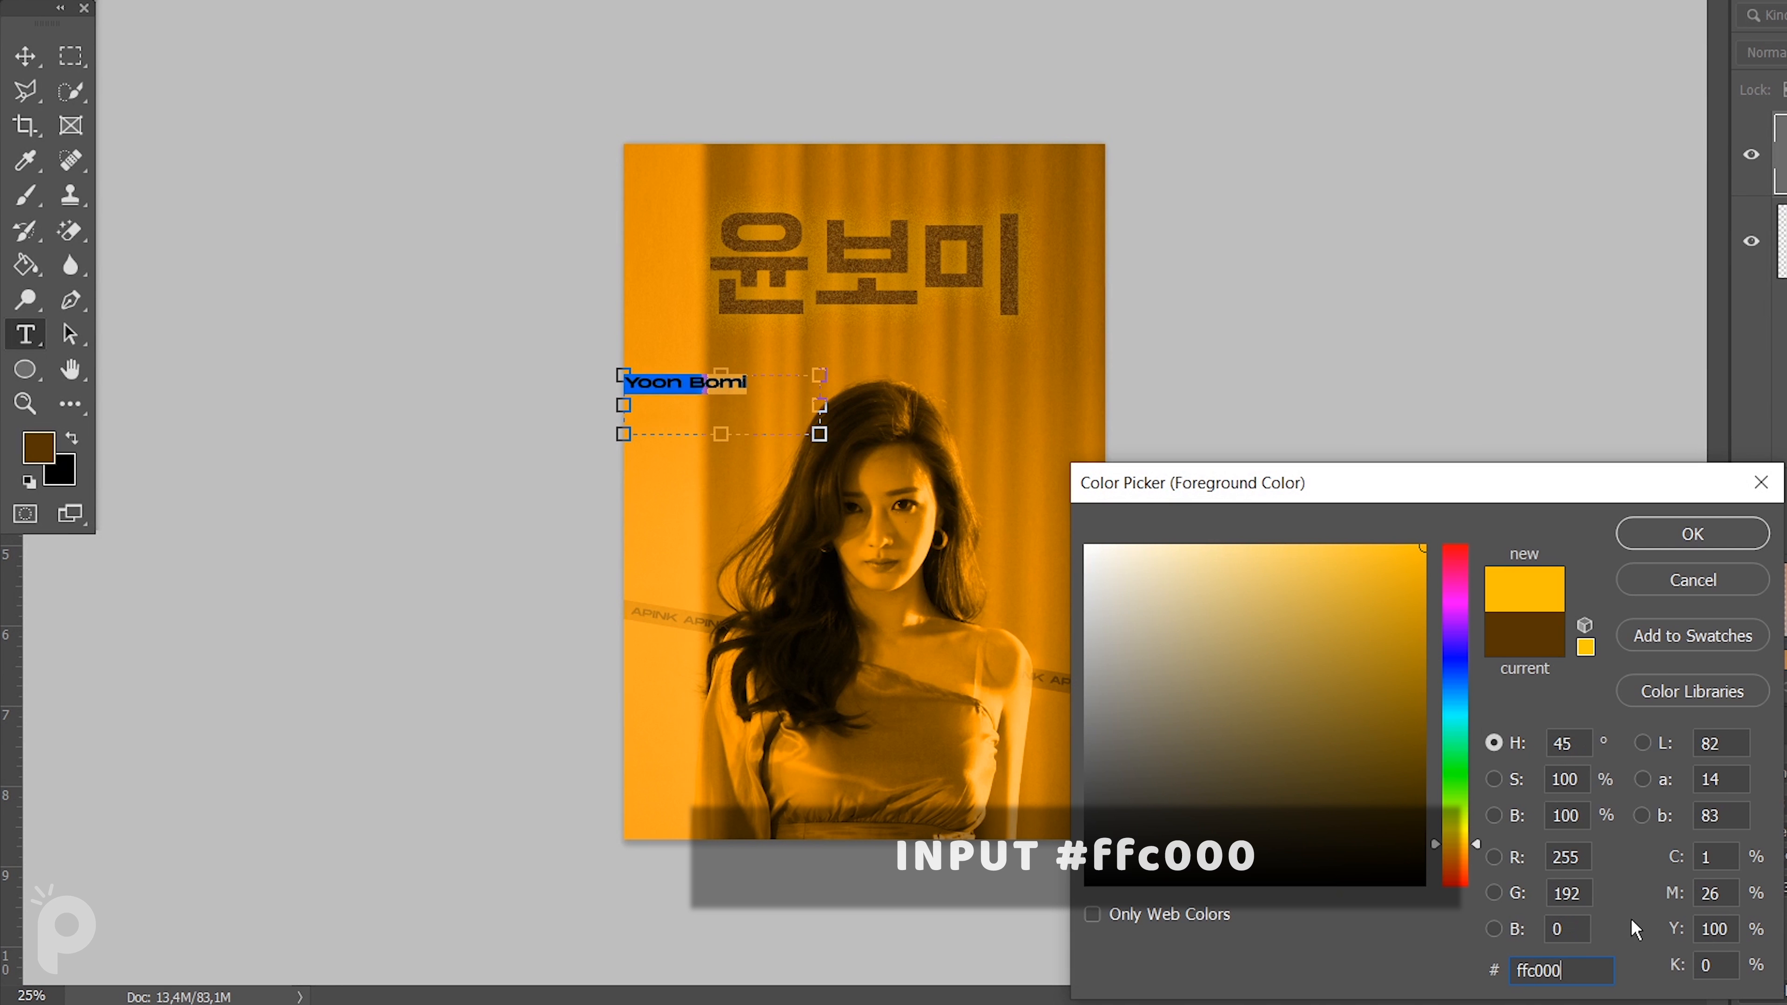
{"action": "left_click", "coordinate": [1692, 533]}
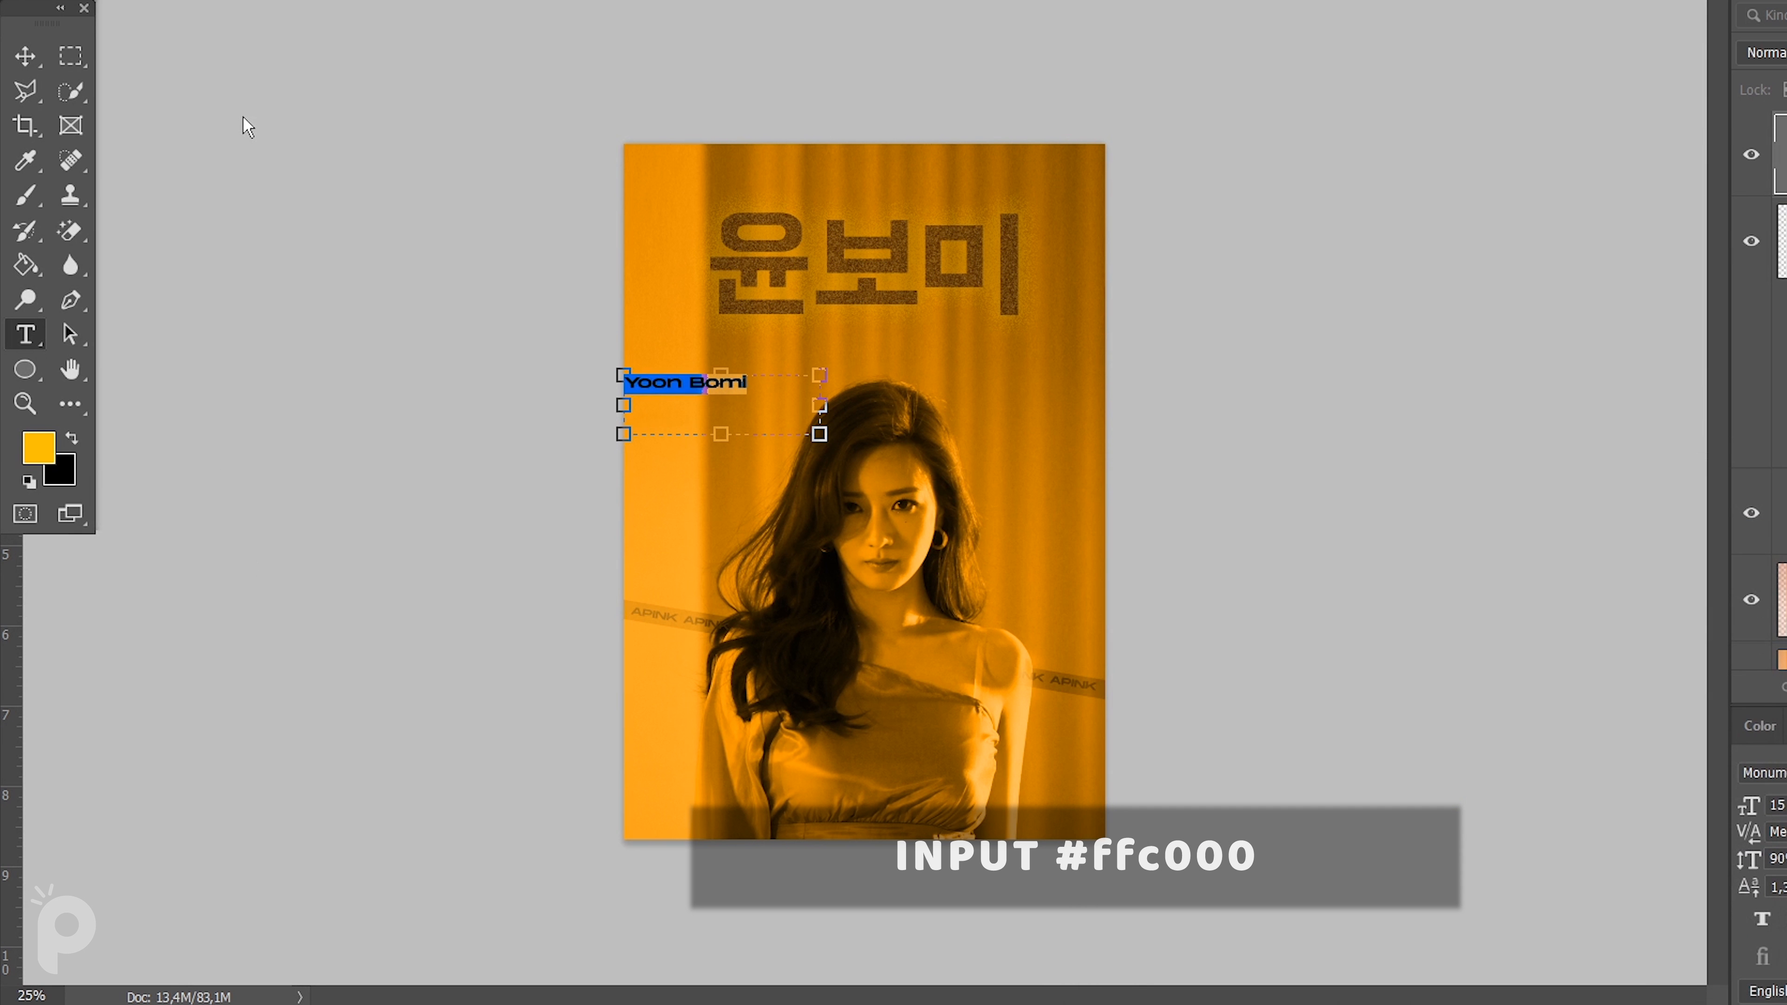
{"action": "left_click", "coordinate": [18, 58]}
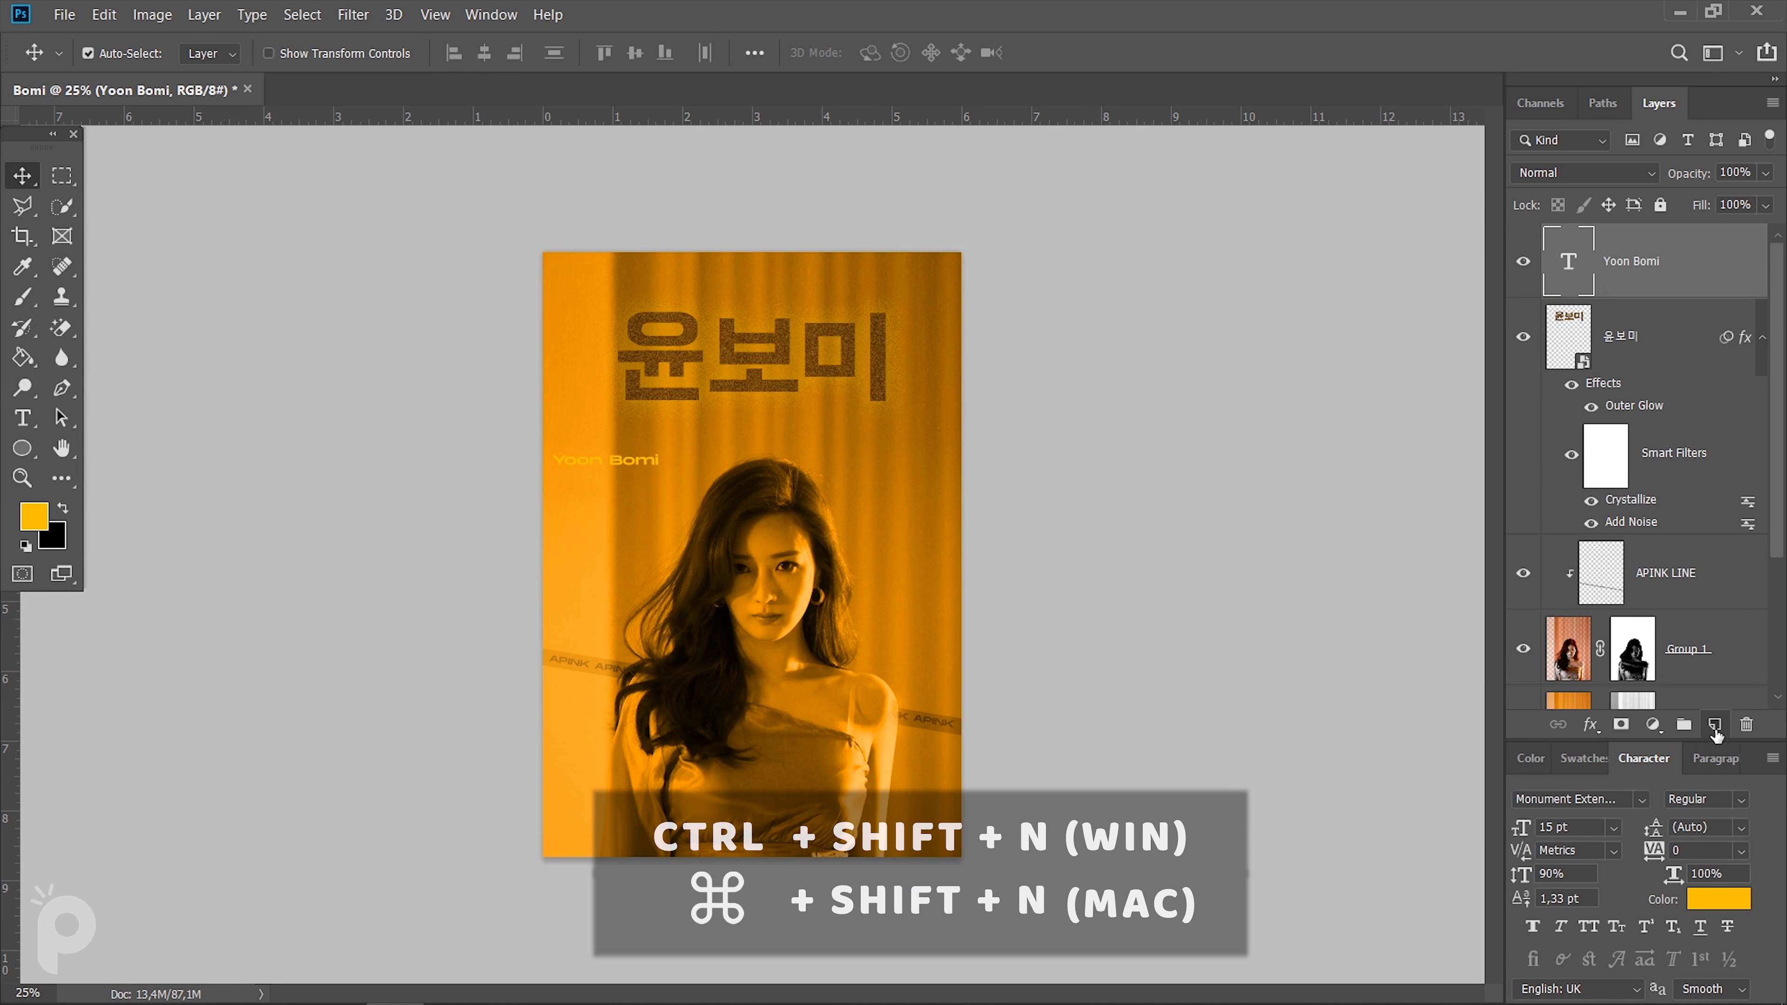
Create a new layer beneath the Yoon Bomi text layer and make a rectangular selection around the caption from the poster's left edge.
{"action": "left_click", "coordinate": [1714, 726]}
{"action": "key", "text": "m"}
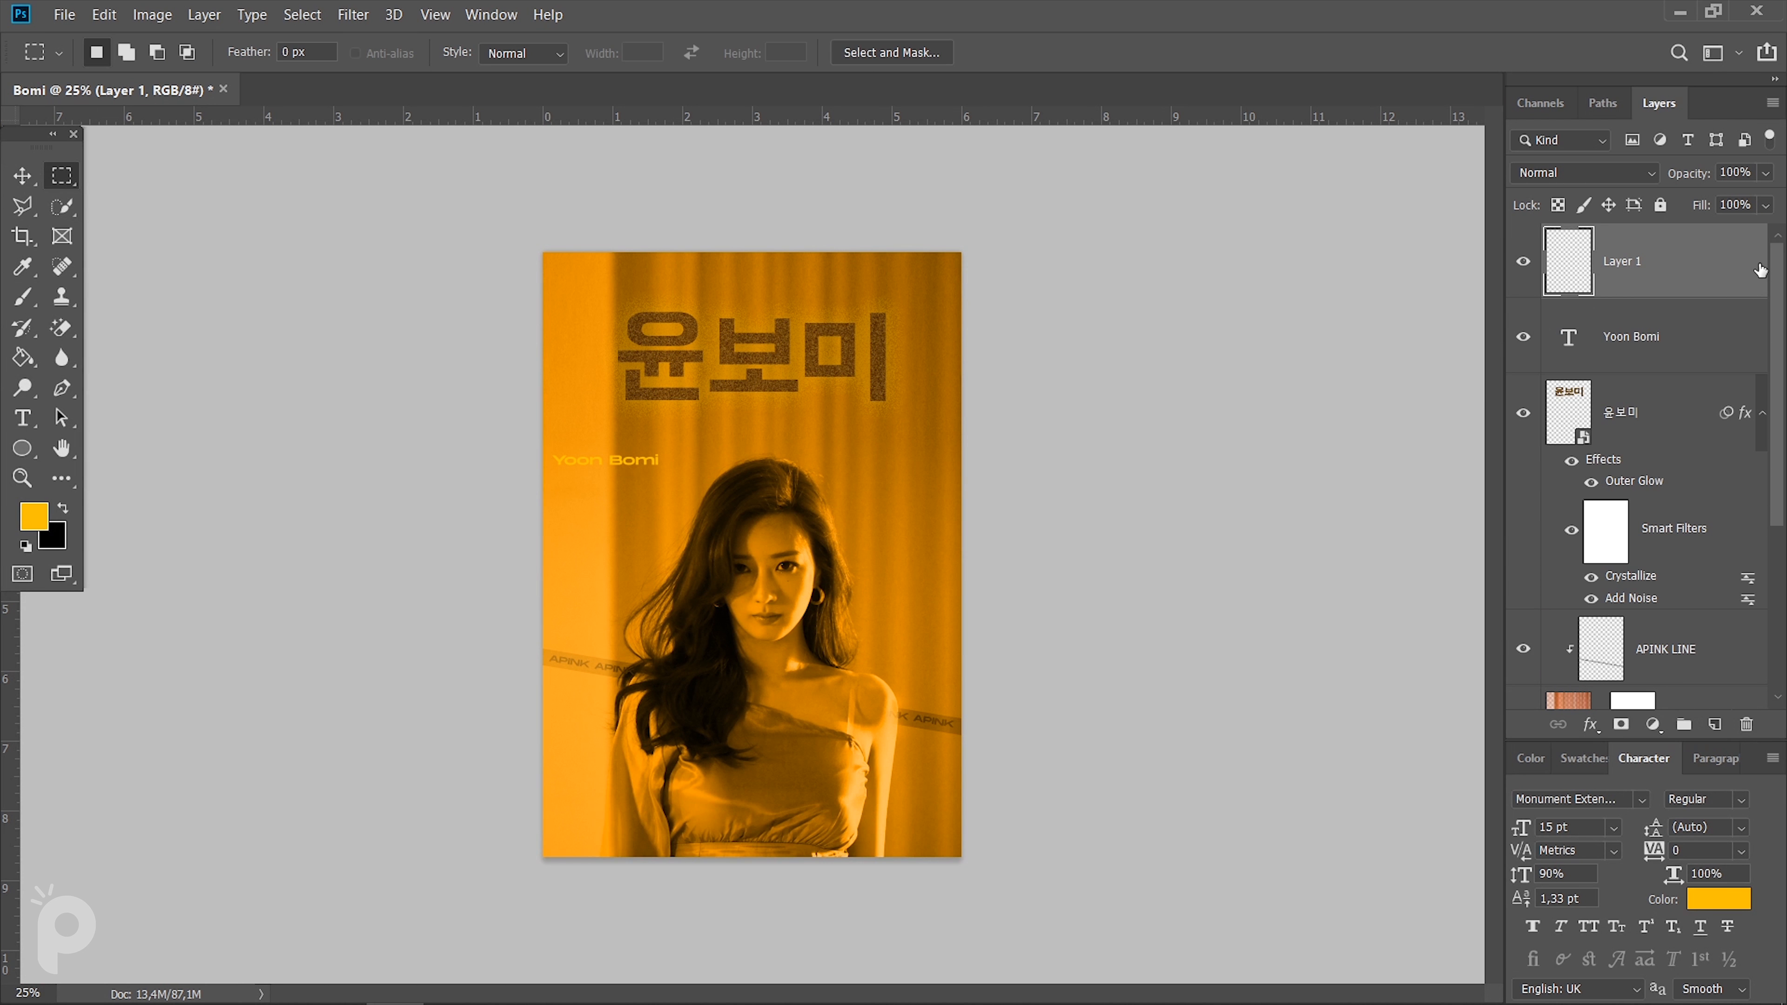
{"action": "left_click_drag", "start_coordinate": [1680, 328], "coordinate": [1649, 254]}
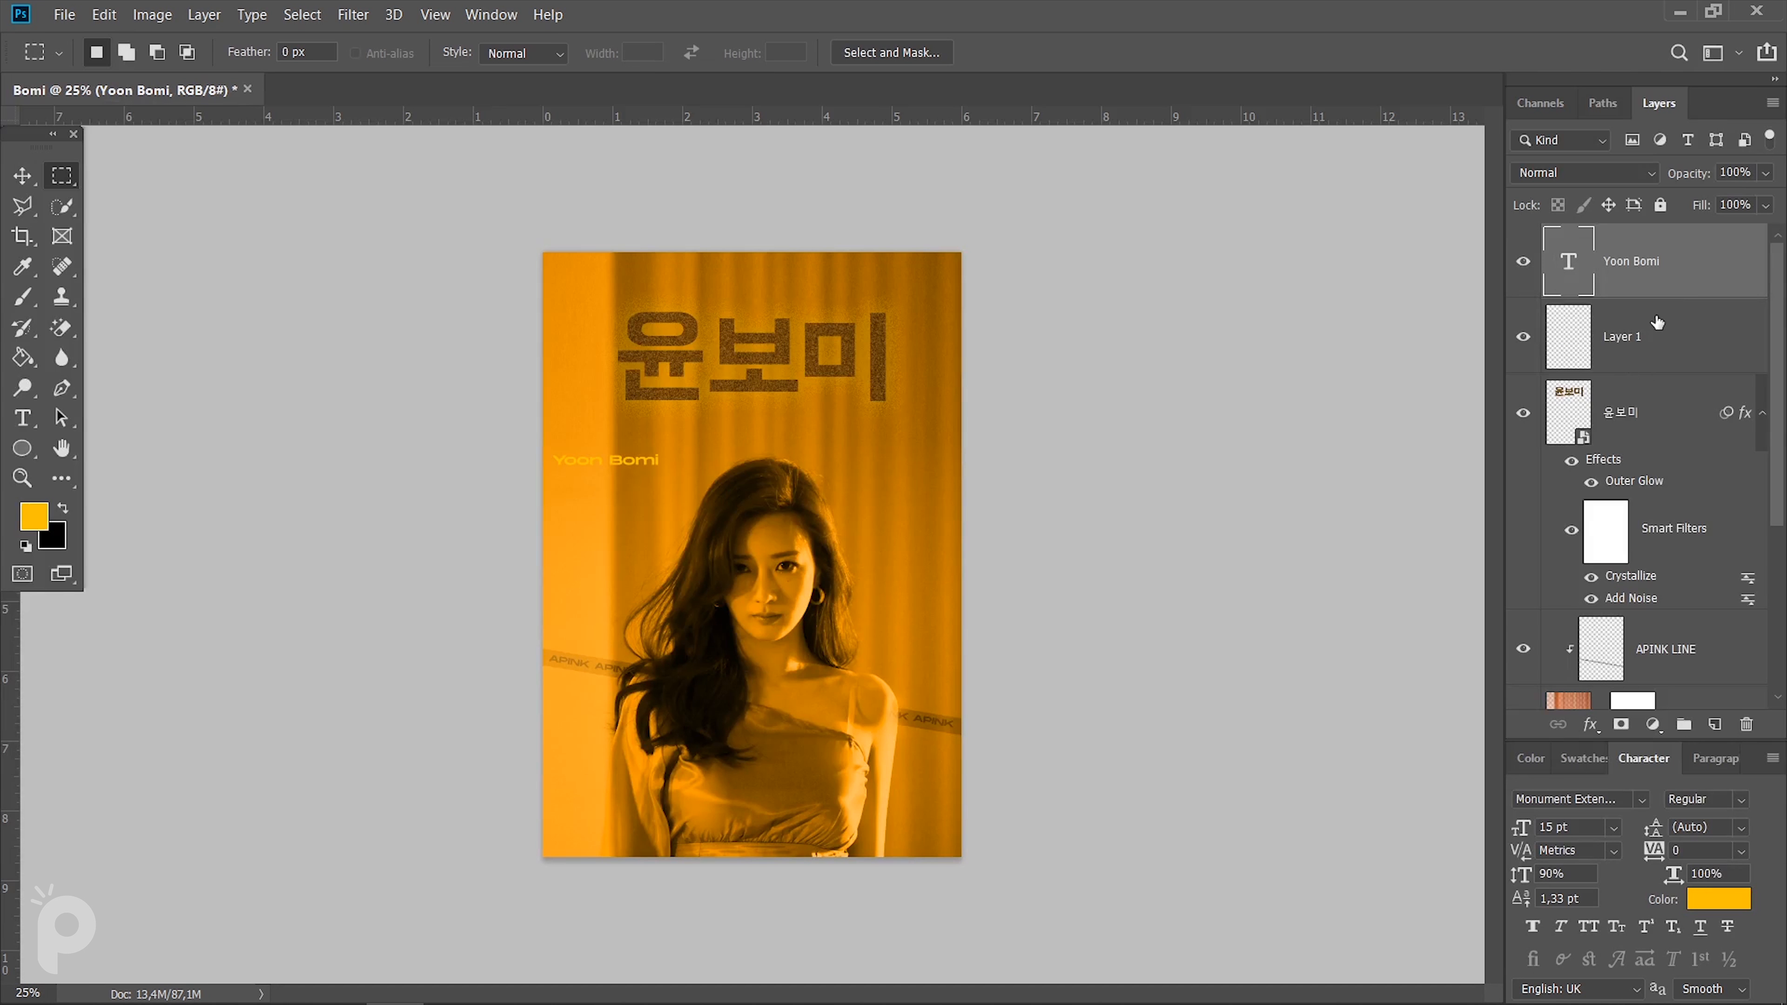
{"action": "left_click", "coordinate": [1654, 342]}
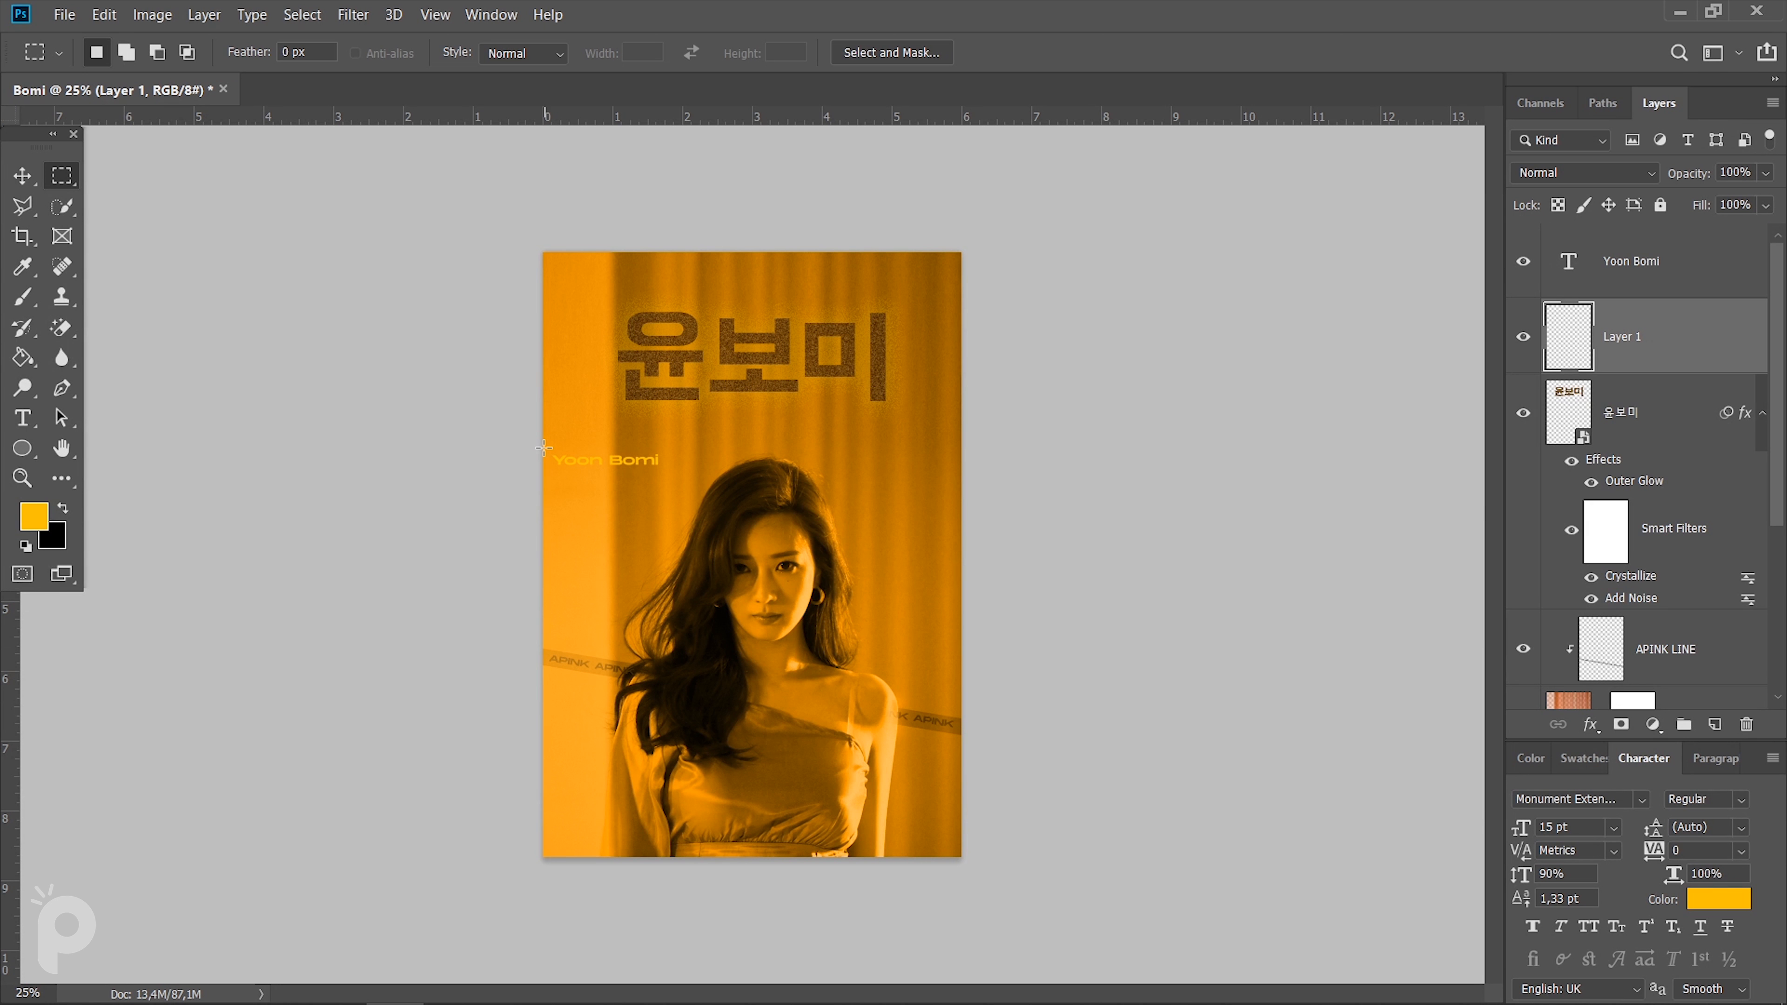
{"action": "left_click_drag", "start_coordinate": [544, 448], "coordinate": [675, 474]}
Fill the rectangular selection behind the caption with the color #653f00 at 100% opacity, and deselect.
{"action": "right_click", "coordinate": [667, 467]}
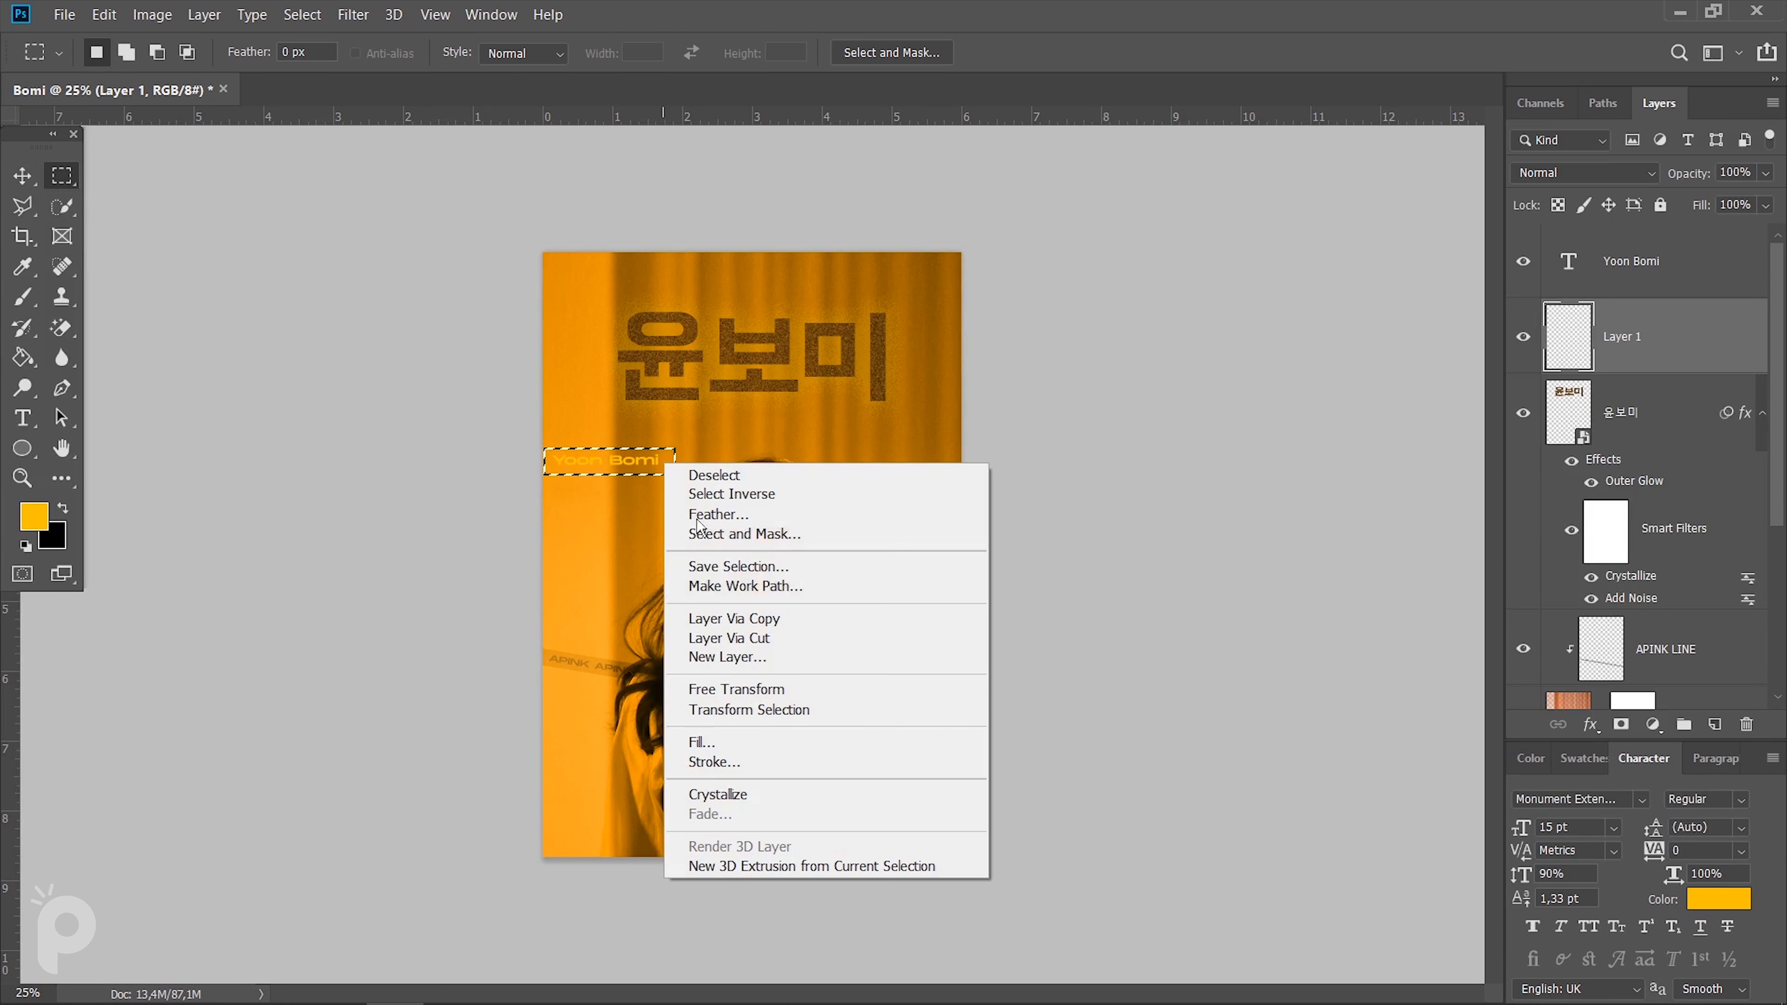
{"action": "left_click", "coordinate": [740, 747]}
{"action": "left_click", "coordinate": [1302, 302]}
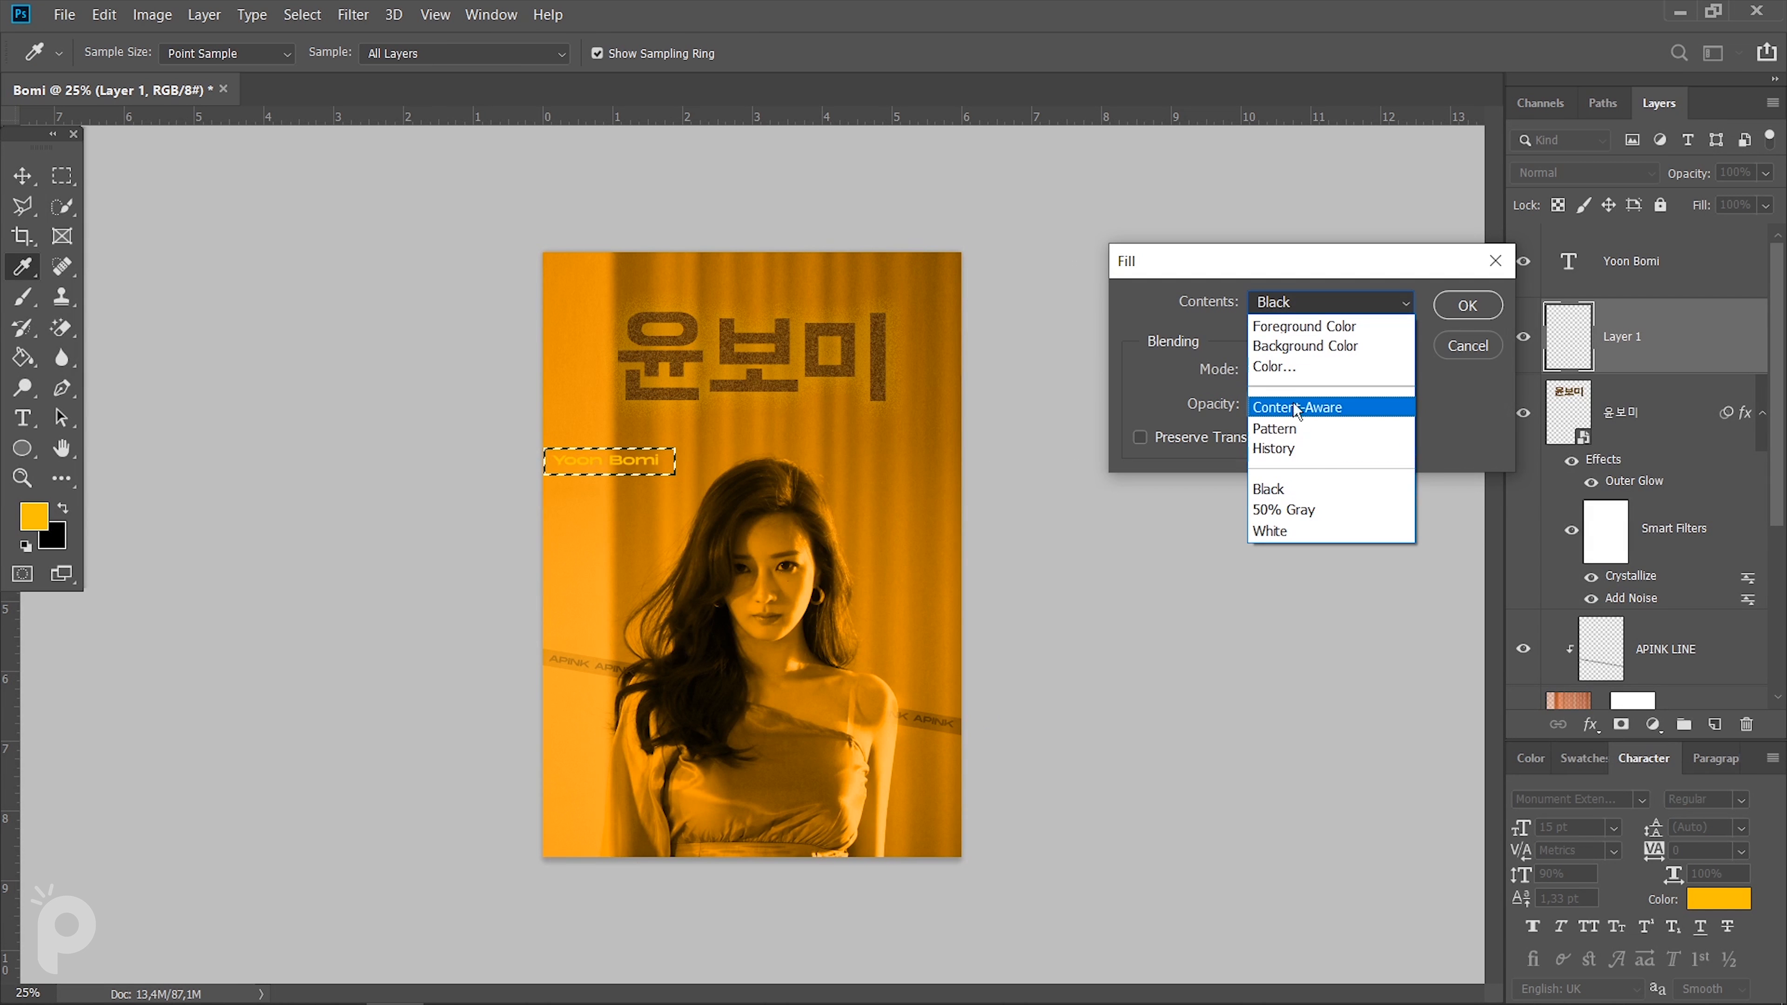
{"action": "left_click", "coordinate": [1275, 367]}
{"action": "type", "text": "653f00"}
{"action": "left_click", "coordinate": [1471, 590]}
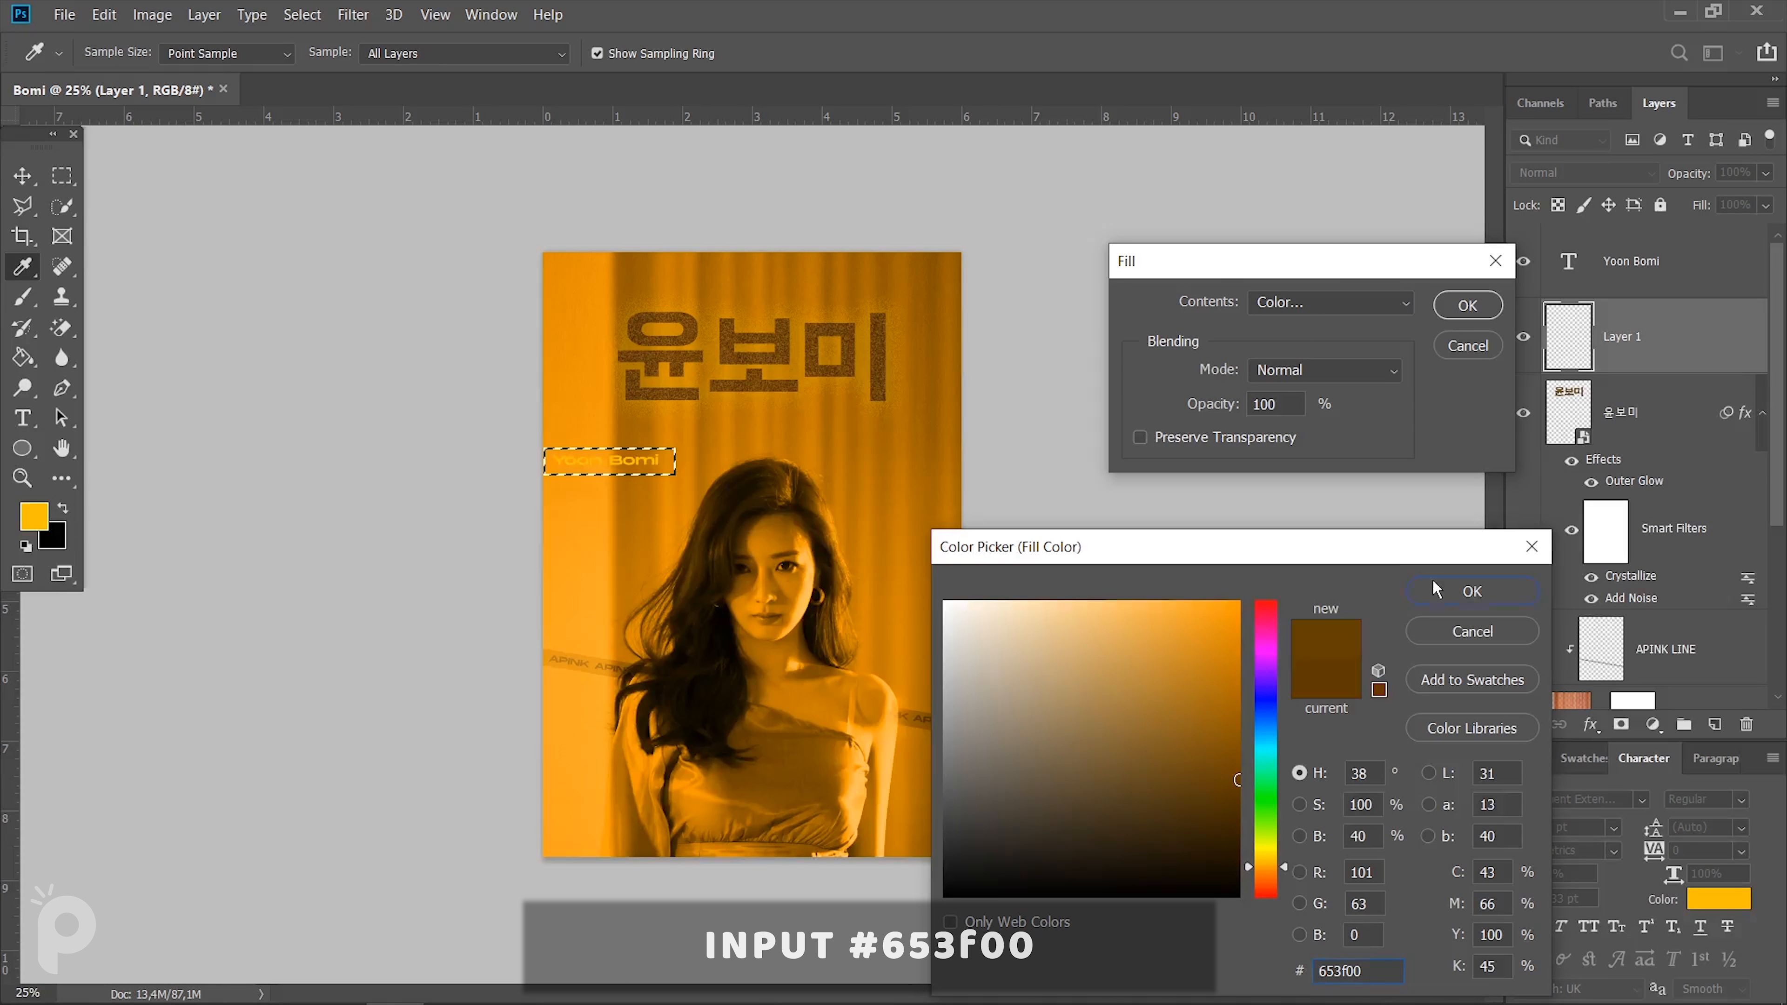
{"action": "key", "text": "Return"}
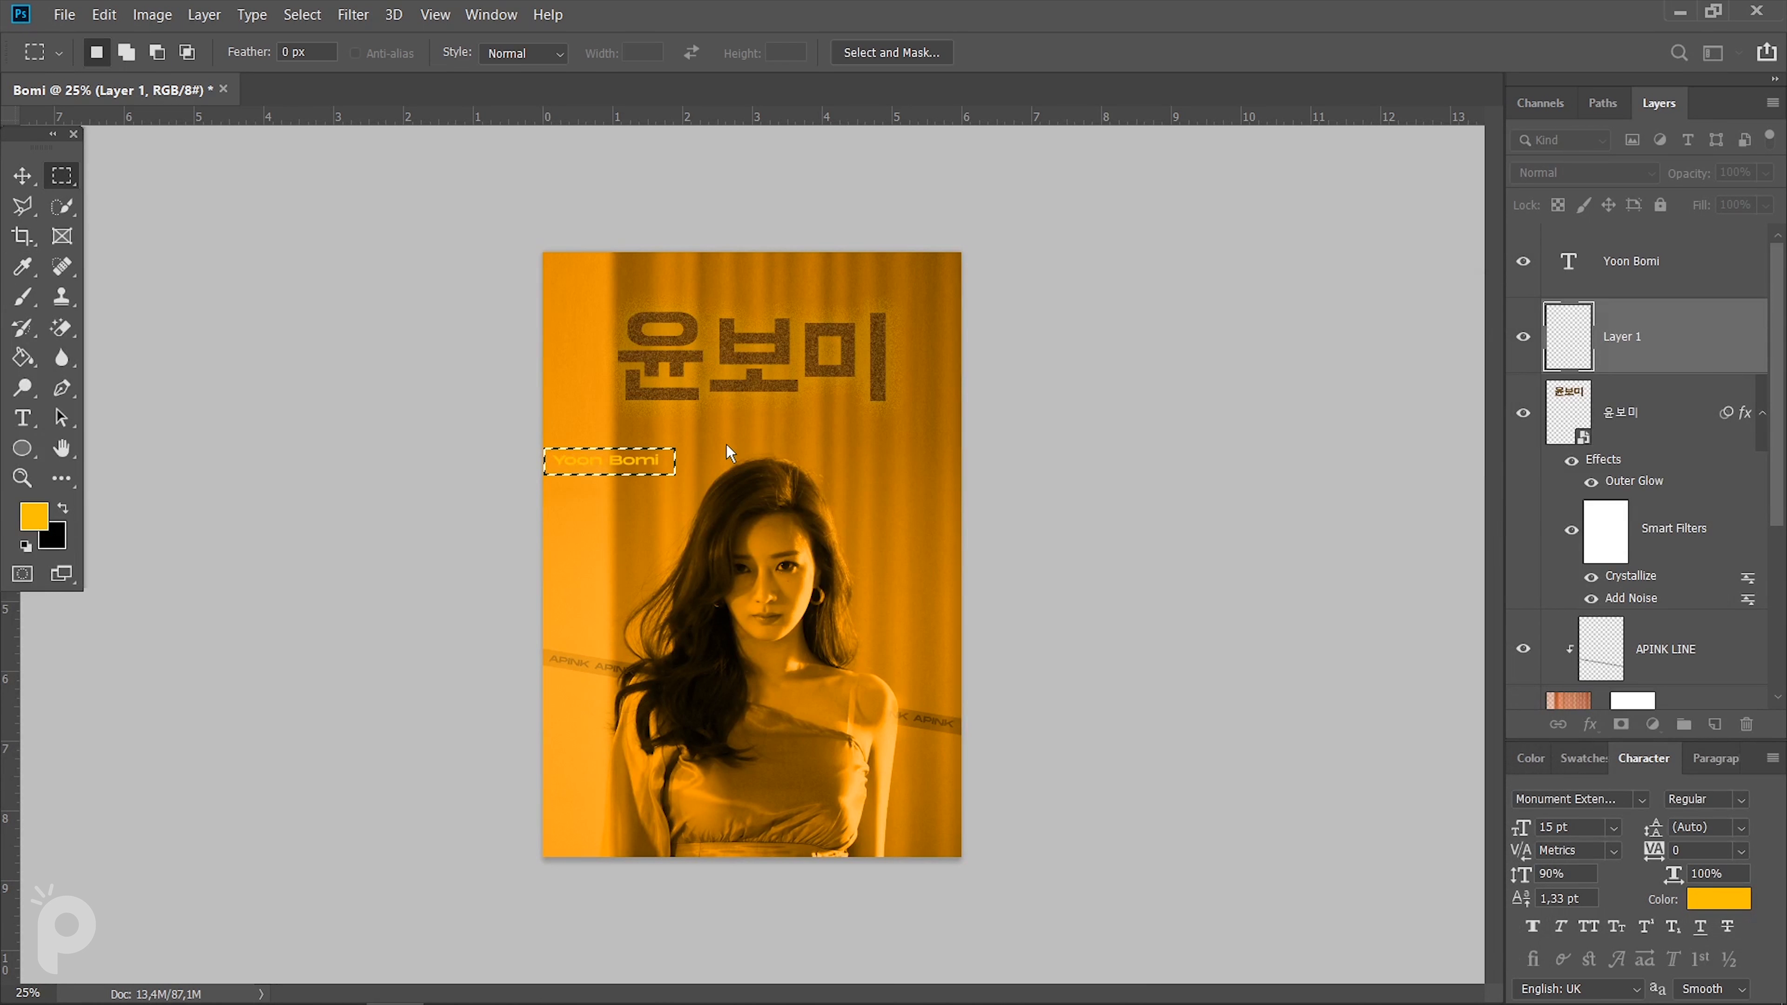
{"action": "key", "text": "ctrl+d"}
Nudge the brown bar slightly left and up so it sits evenly behind the Yoon Bomi caption.
{"action": "left_click", "coordinate": [41, 182]}
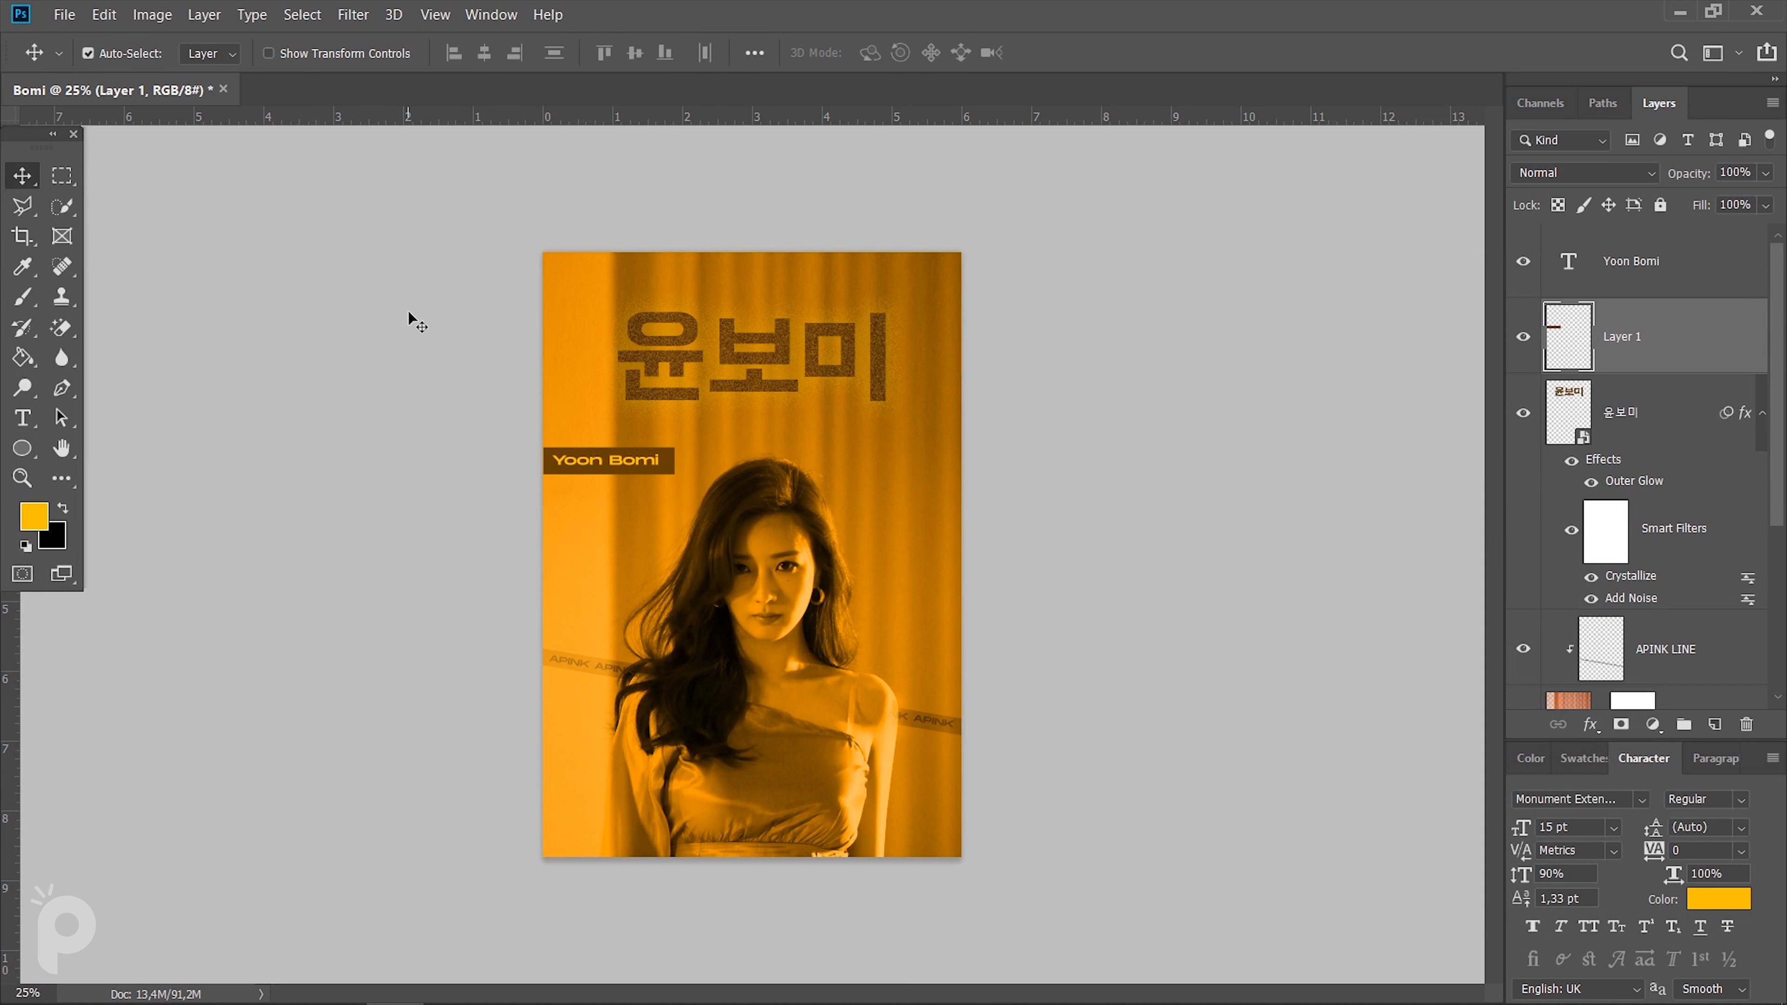
{"action": "key", "text": "Left"}
{"action": "key", "text": "Down"}
{"action": "key", "text": "Up"}
{"action": "key", "text": "Up"}
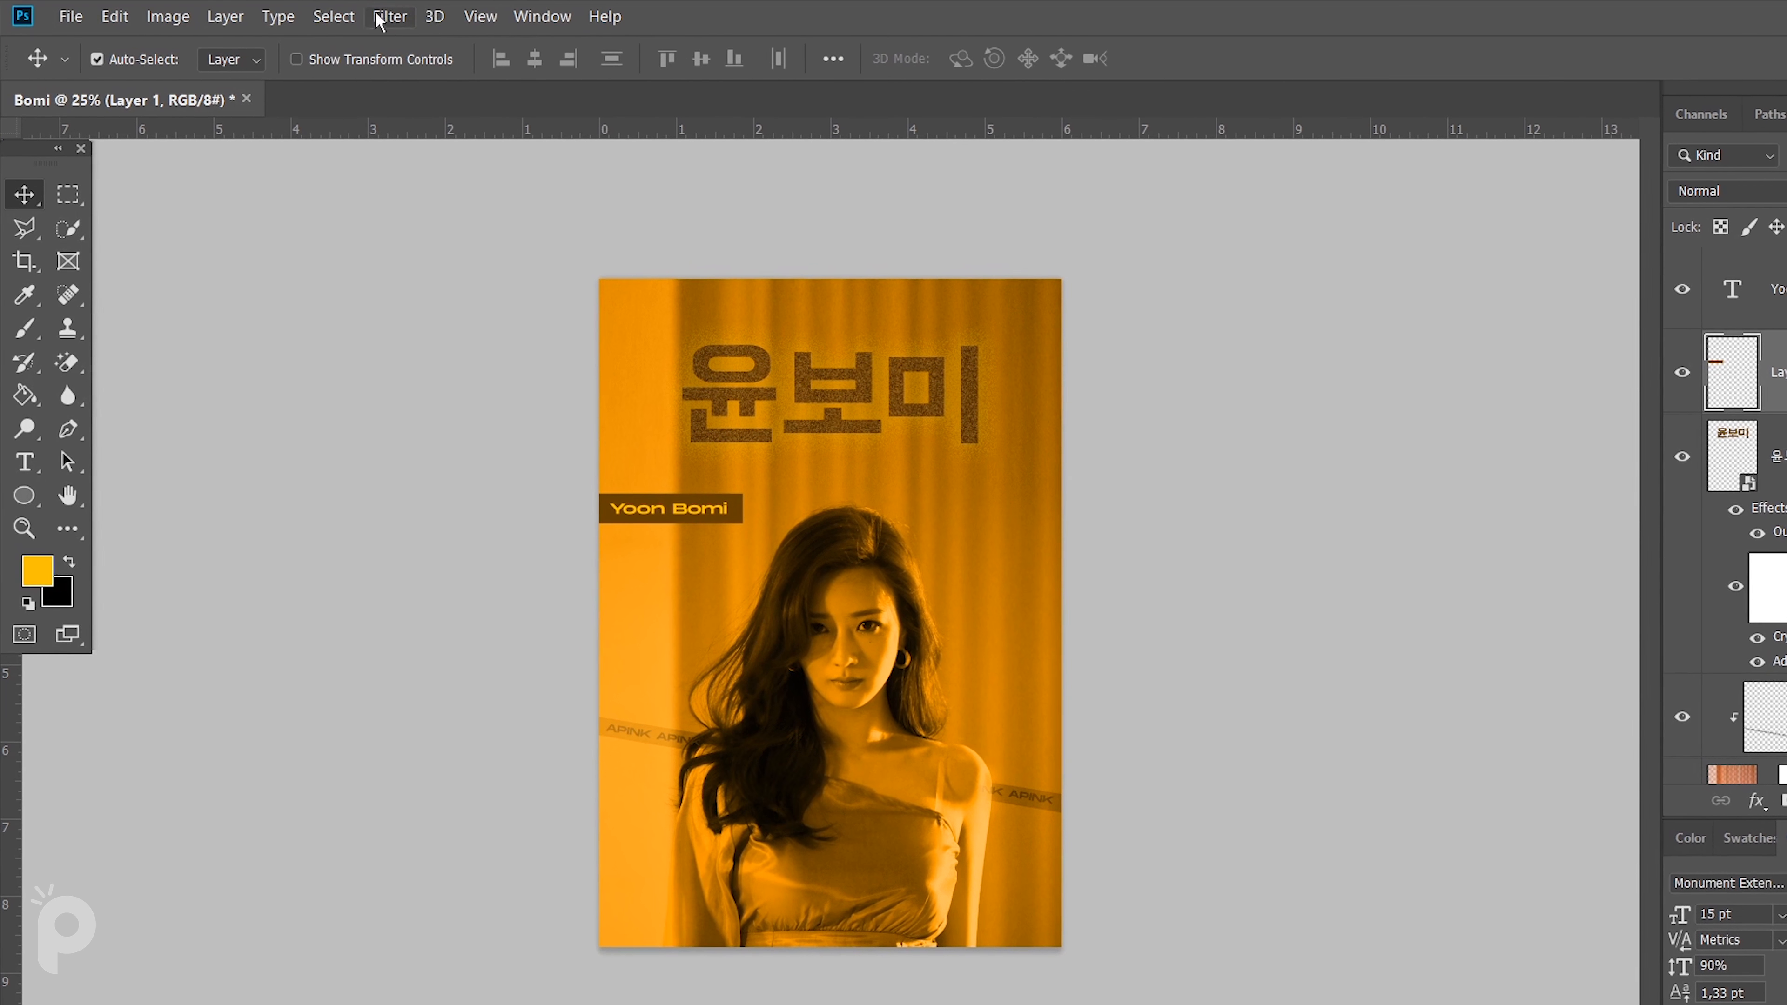
Apply the Add Noise filter to the brown caption bar at 25% with uniform distribution and monochromatic noise.
{"action": "left_click", "coordinate": [392, 20]}
{"action": "mouse_move", "coordinate": [634, 375]}
{"action": "left_click", "coordinate": [779, 380]}
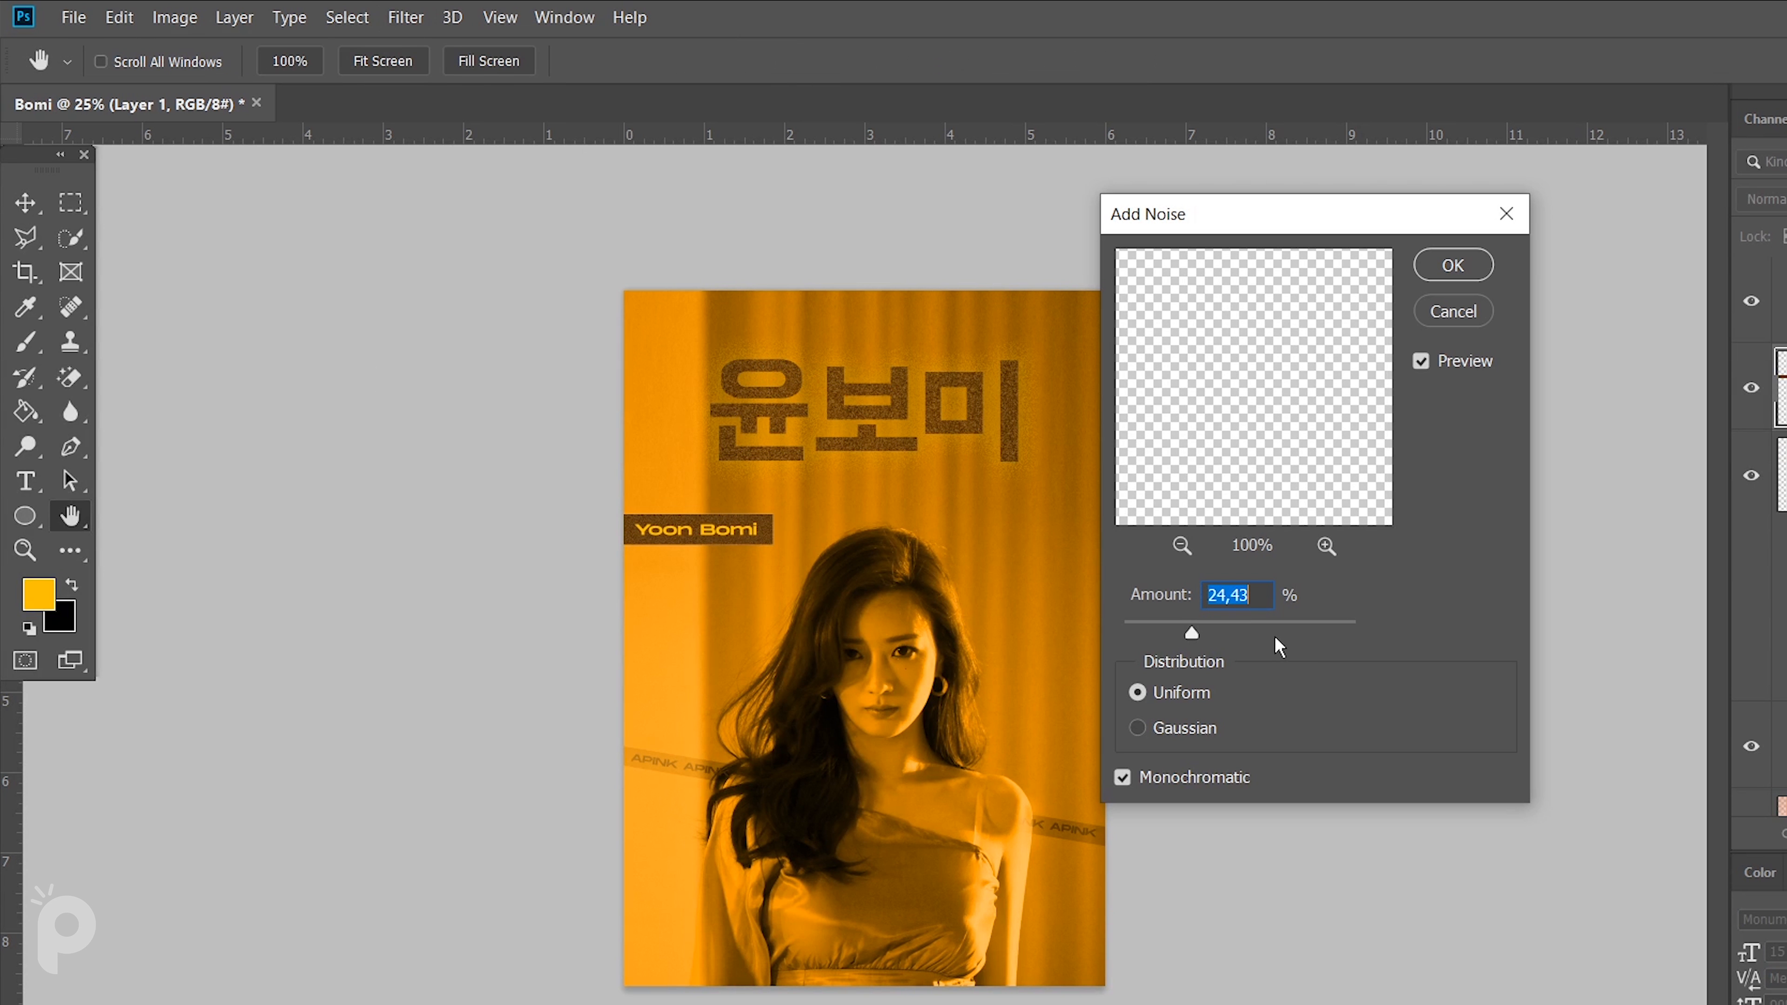
{"action": "left_click", "coordinate": [1207, 632]}
{"action": "left_click", "coordinate": [1186, 629]}
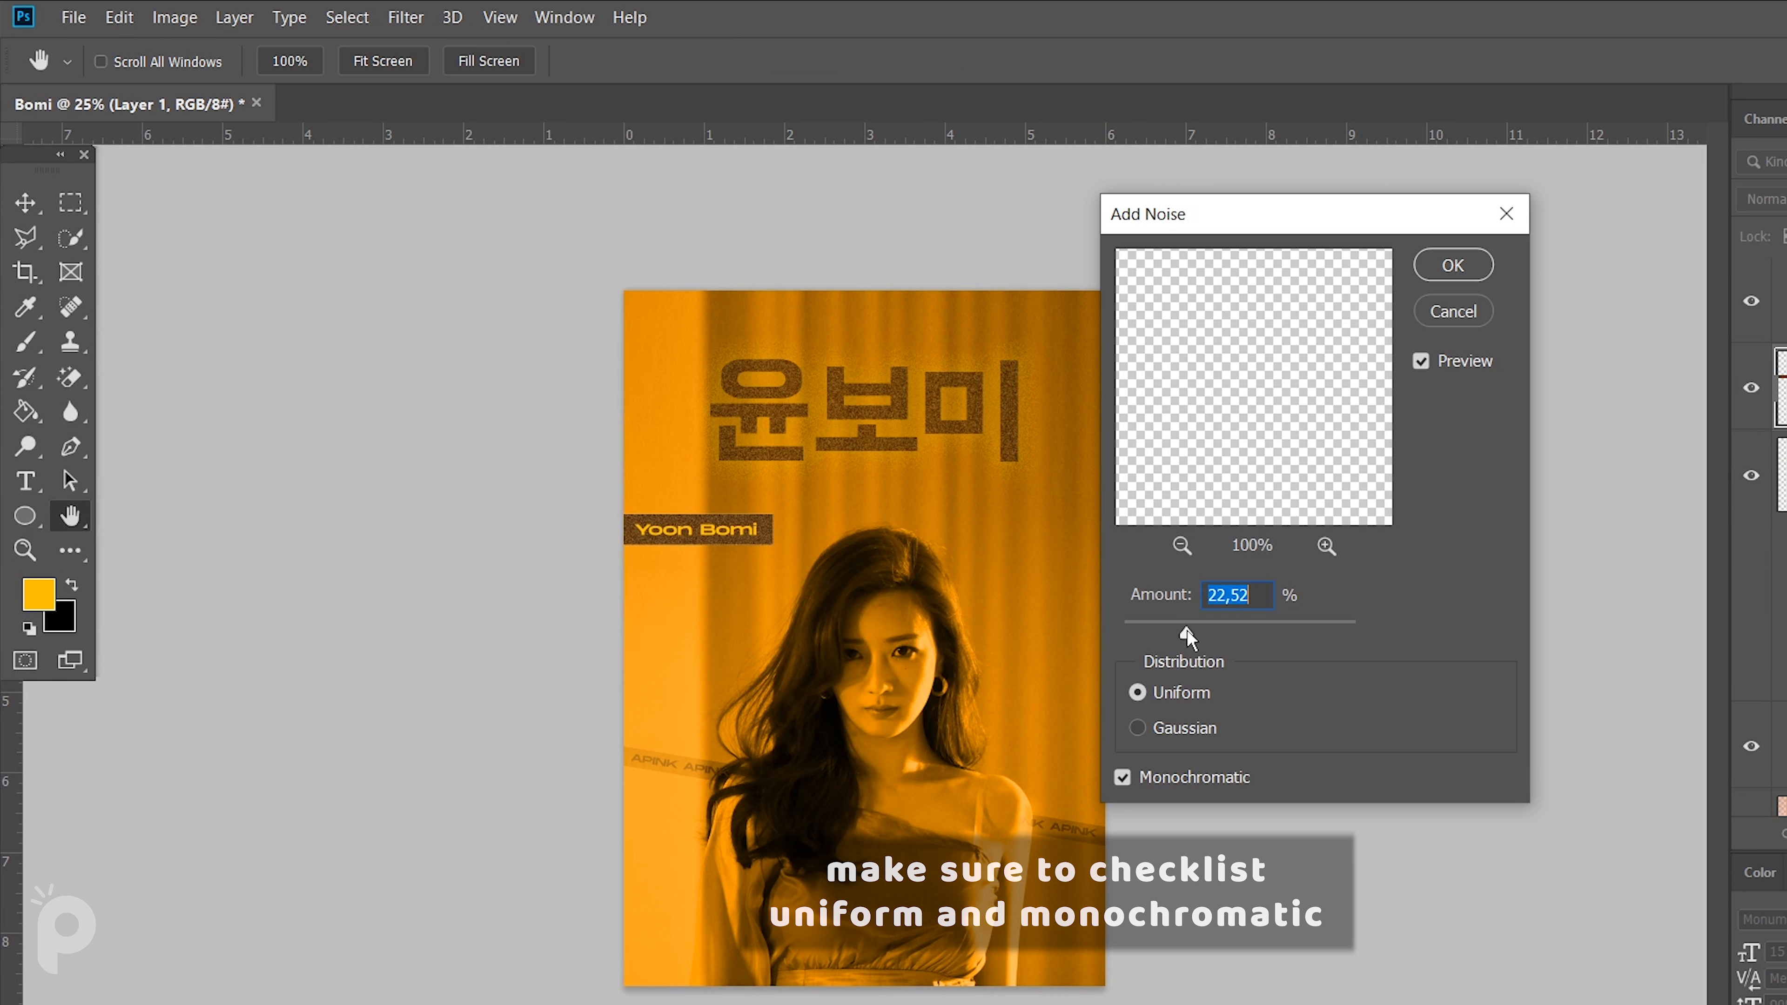
{"action": "type", "text": "25"}
{"action": "key", "text": "Return"}
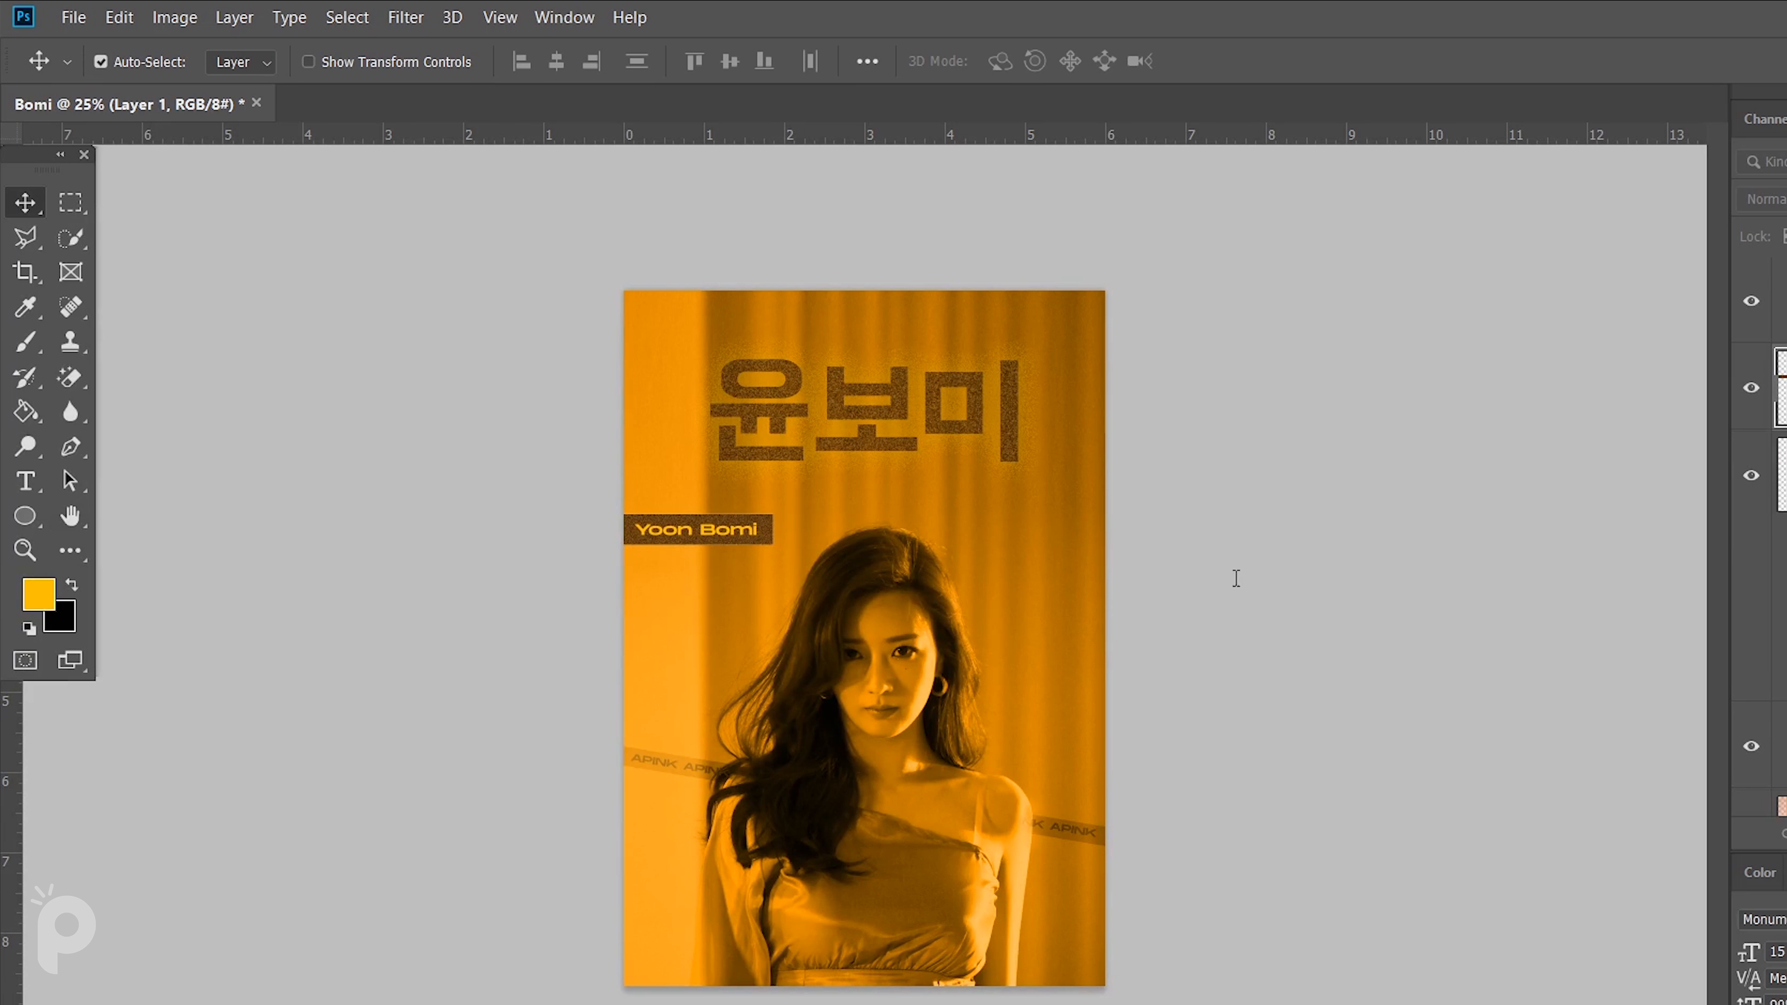
Apply the Crystallize filter to the brown caption bar with a cell size of 3.
{"action": "left_click", "coordinate": [405, 17]}
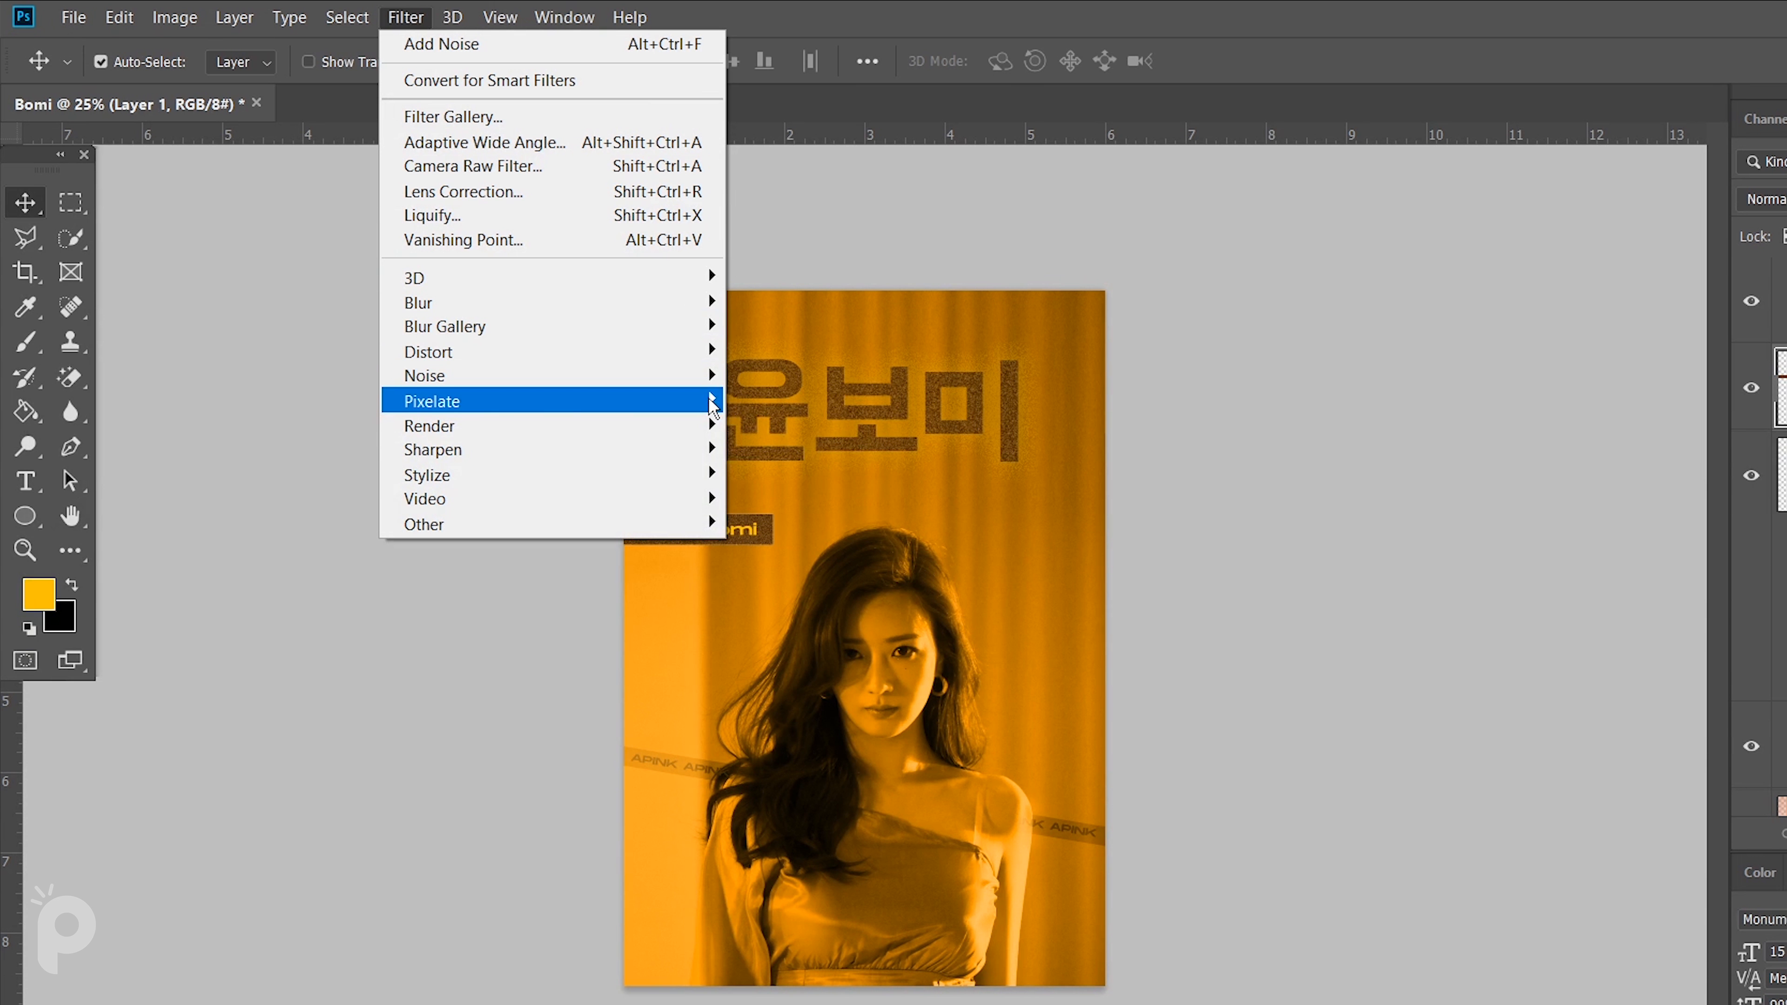
{"action": "mouse_move", "coordinate": [711, 405]}
{"action": "left_click", "coordinate": [763, 422]}
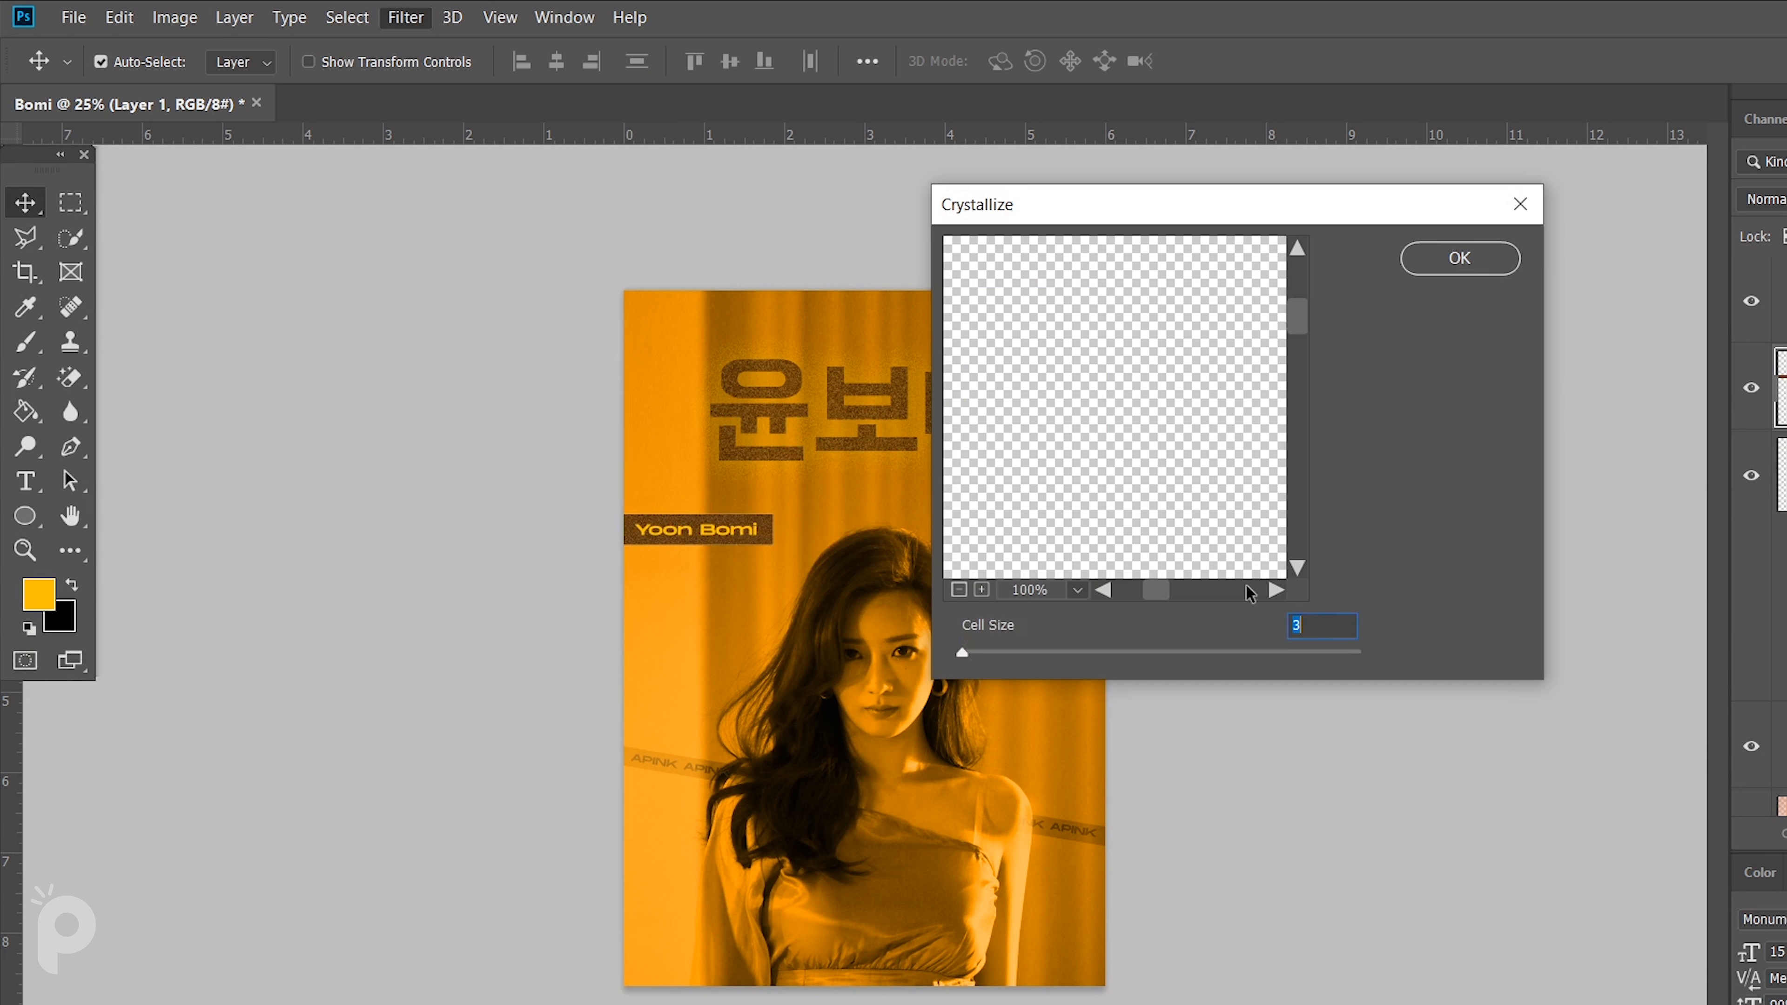
{"action": "left_click", "coordinate": [1452, 258]}
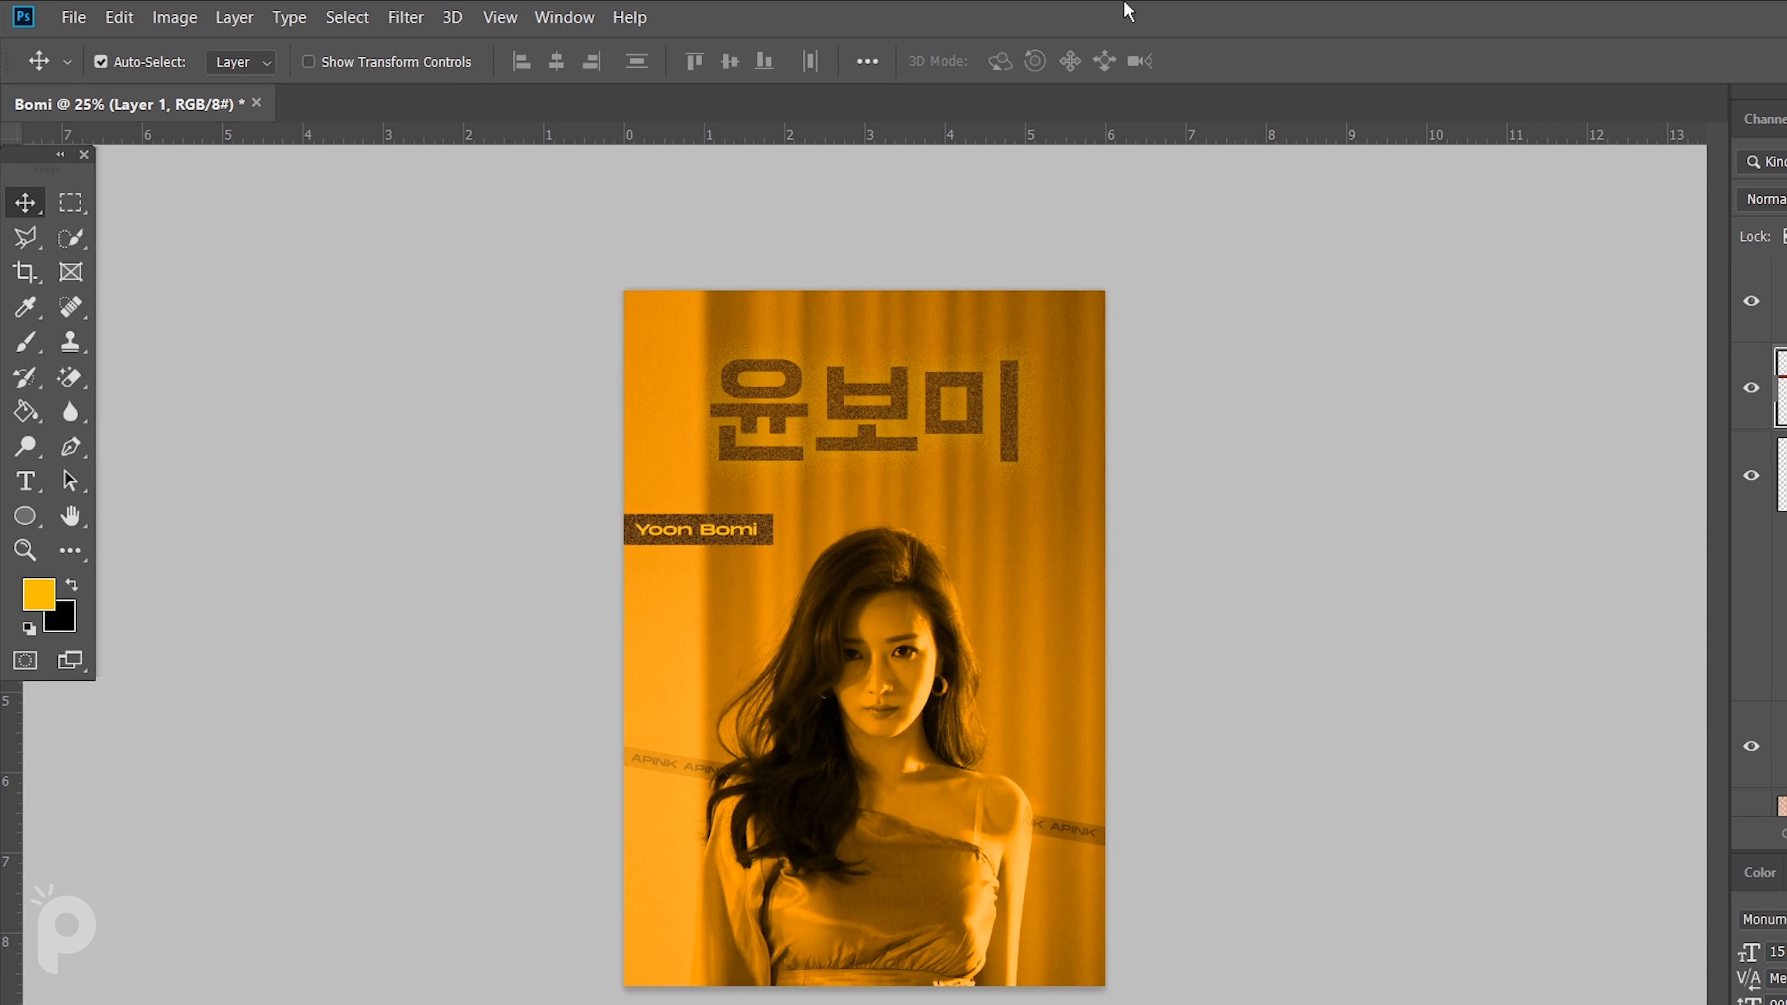
Adjust the caption bar's brightness to 31 and contrast to 40.
{"action": "left_click", "coordinate": [172, 18]}
{"action": "mouse_move", "coordinate": [295, 83]}
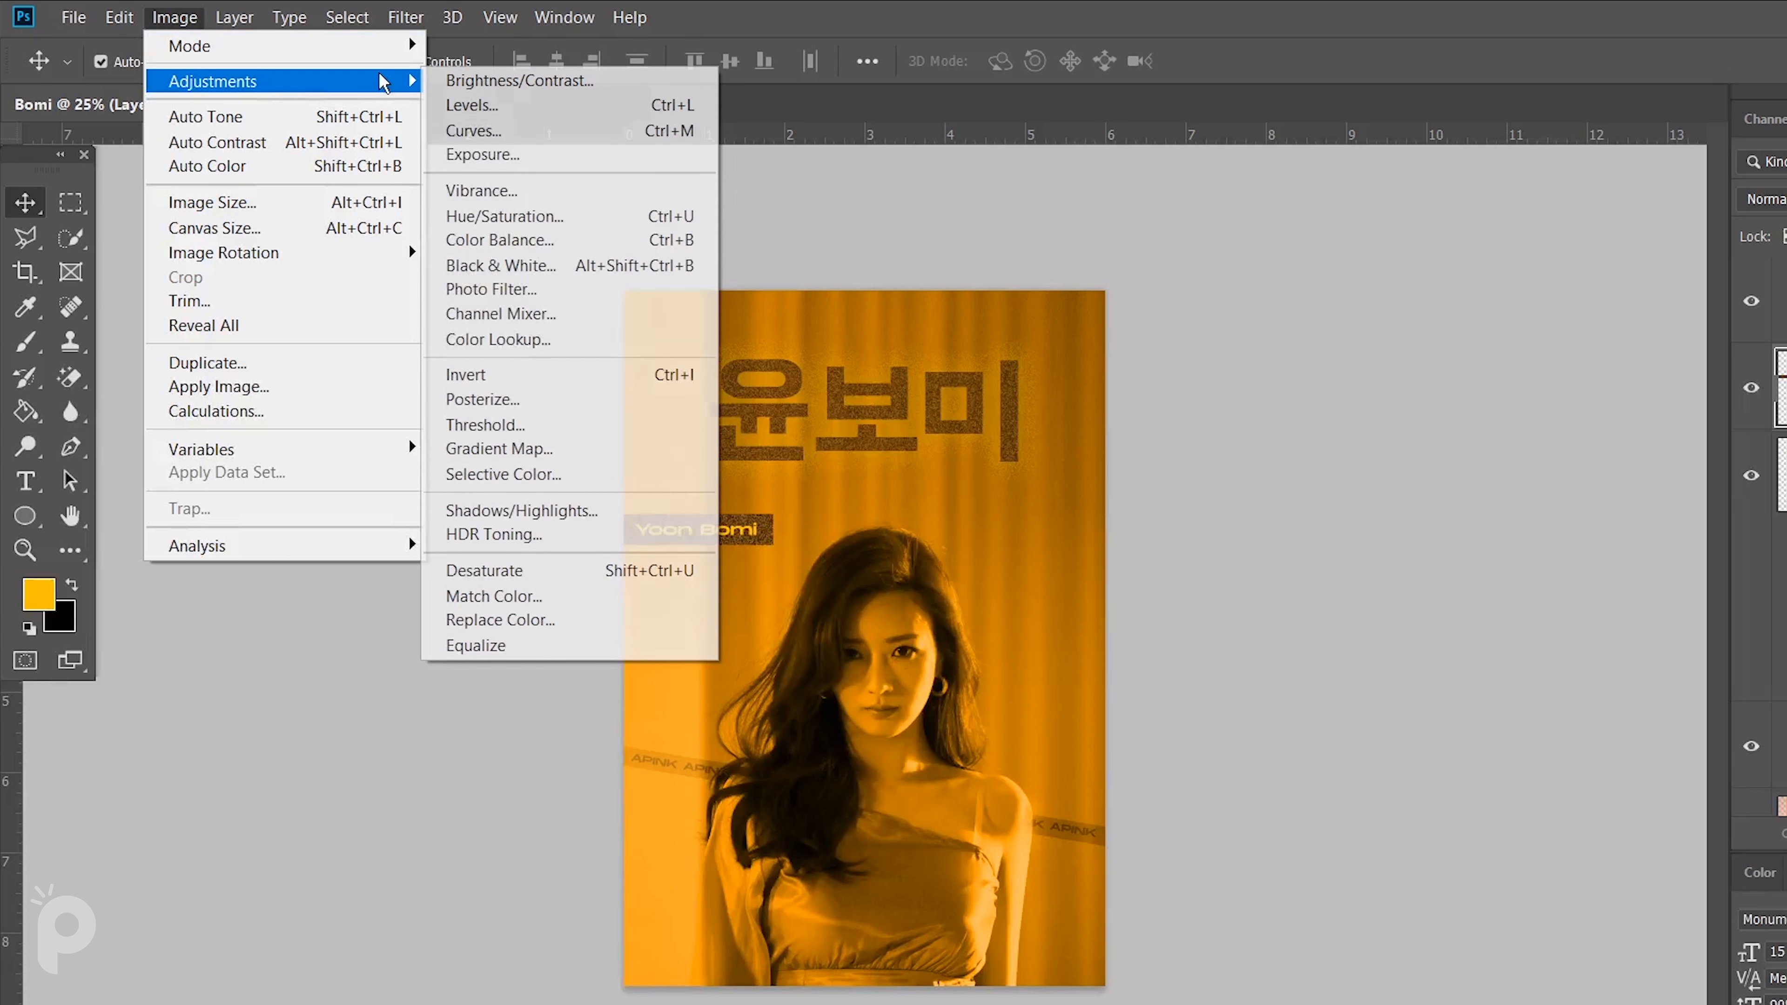
{"action": "left_click", "coordinate": [521, 78]}
{"action": "left_click_drag", "start_coordinate": [1287, 349], "coordinate": [1314, 352]}
{"action": "left_click", "coordinate": [1319, 418]}
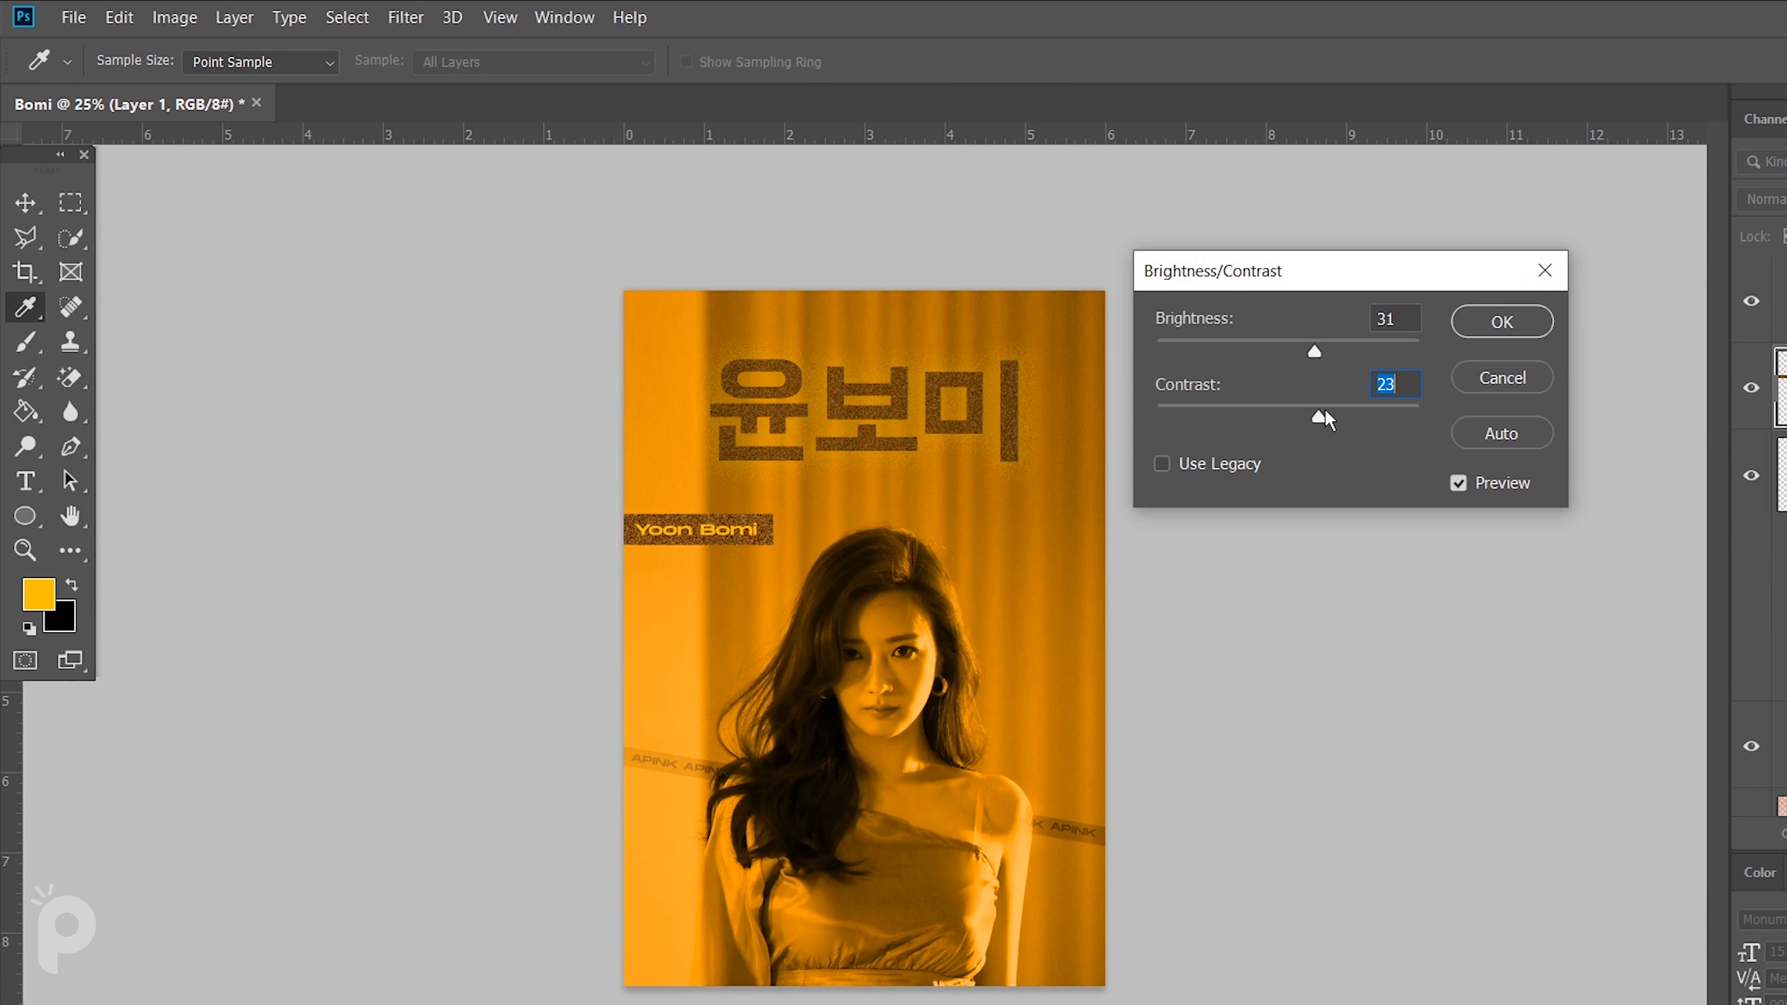
{"action": "left_click", "coordinate": [1469, 328]}
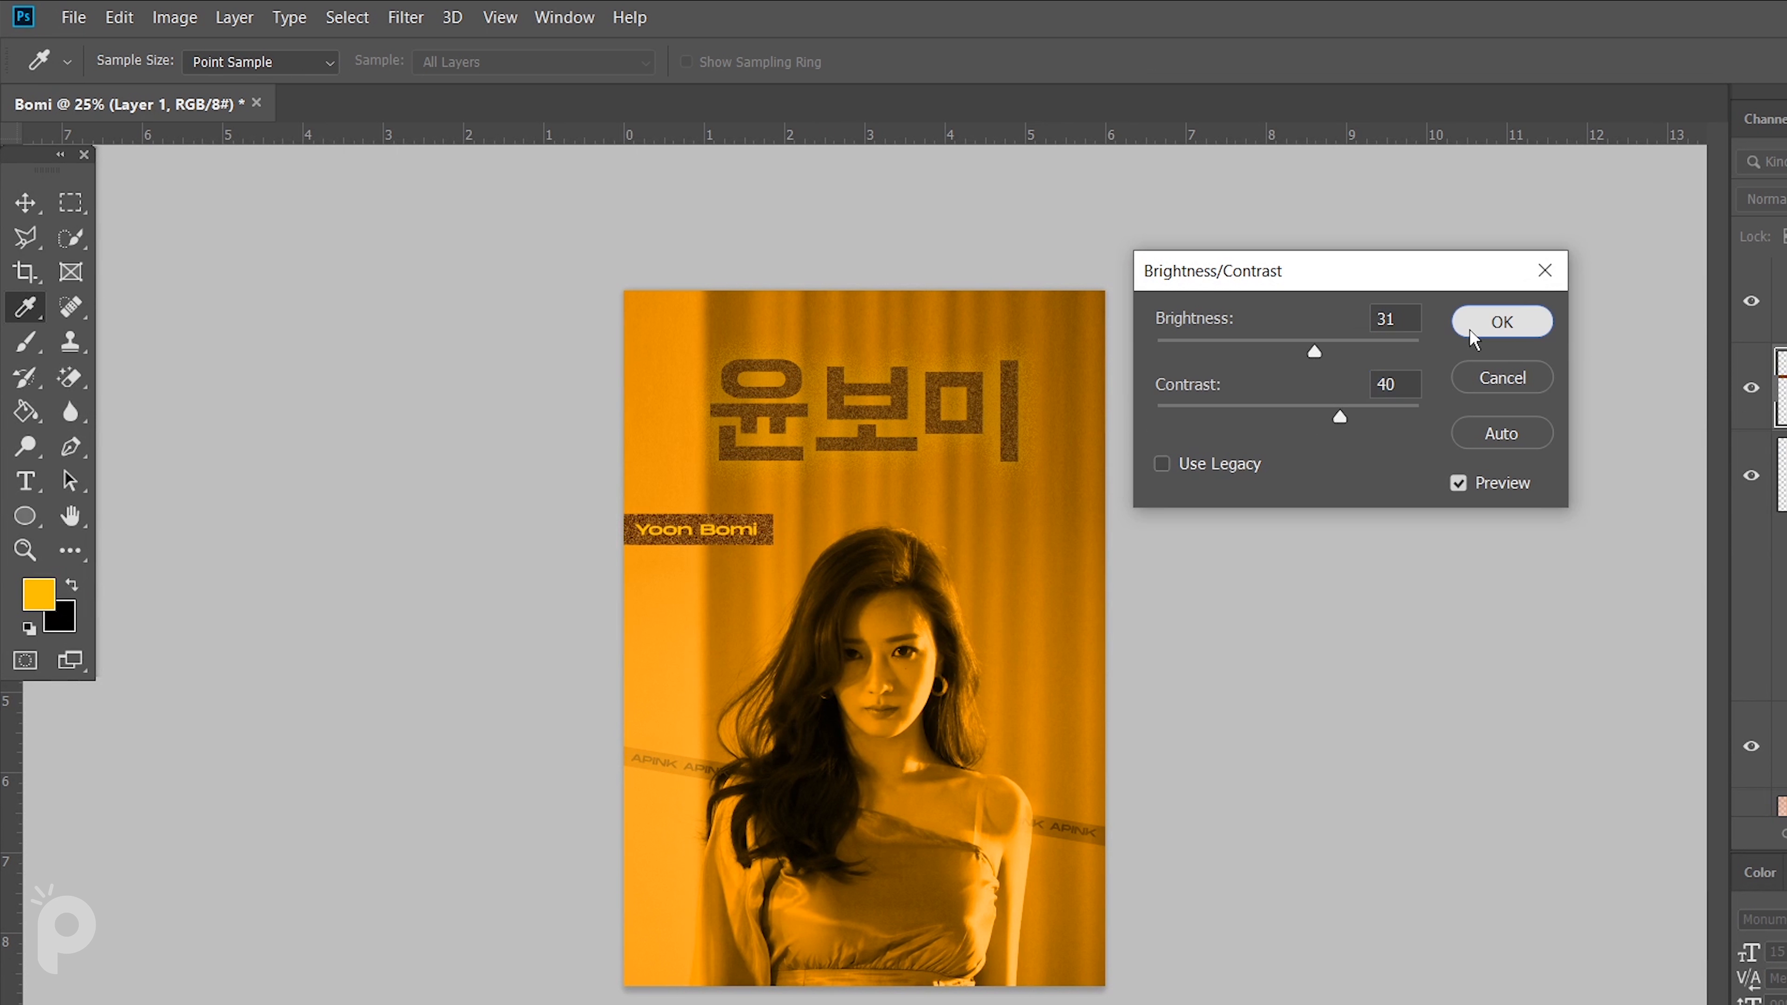
{"action": "key", "text": "v"}
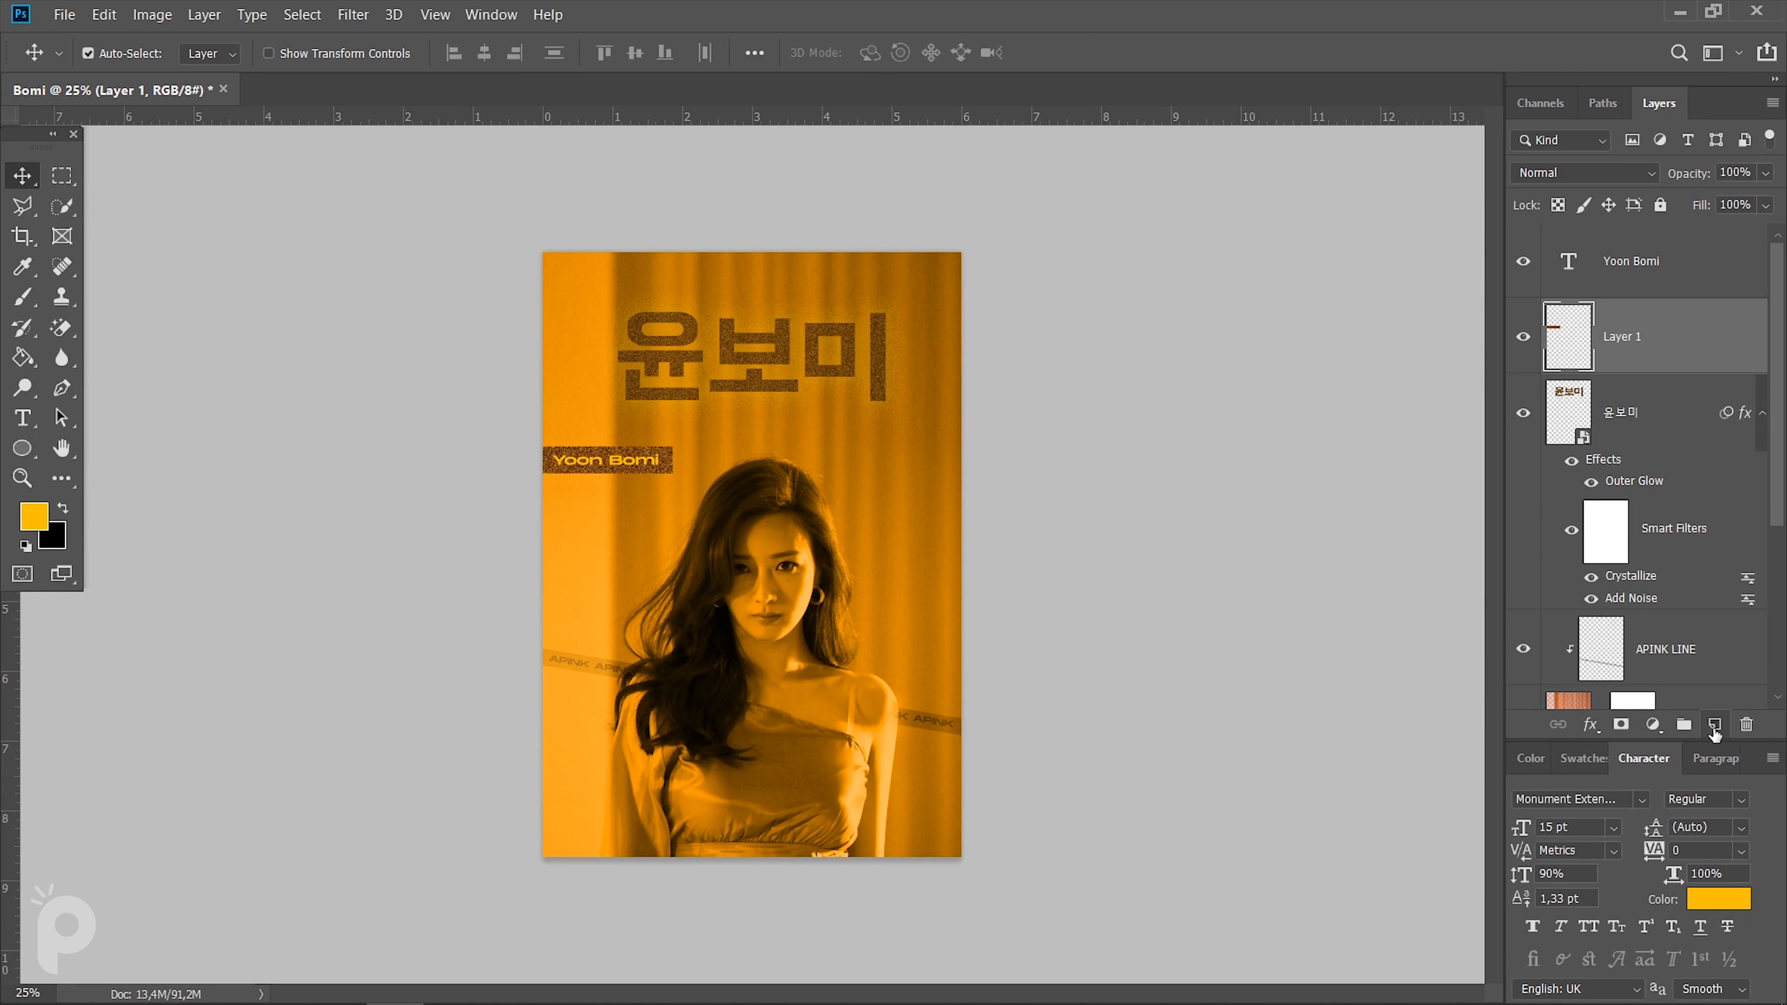
Add a new layer above the caption bar and make a small upright rectangular selection below the title's right end.
{"action": "left_click", "coordinate": [1714, 726]}
{"action": "left_click", "coordinate": [62, 176]}
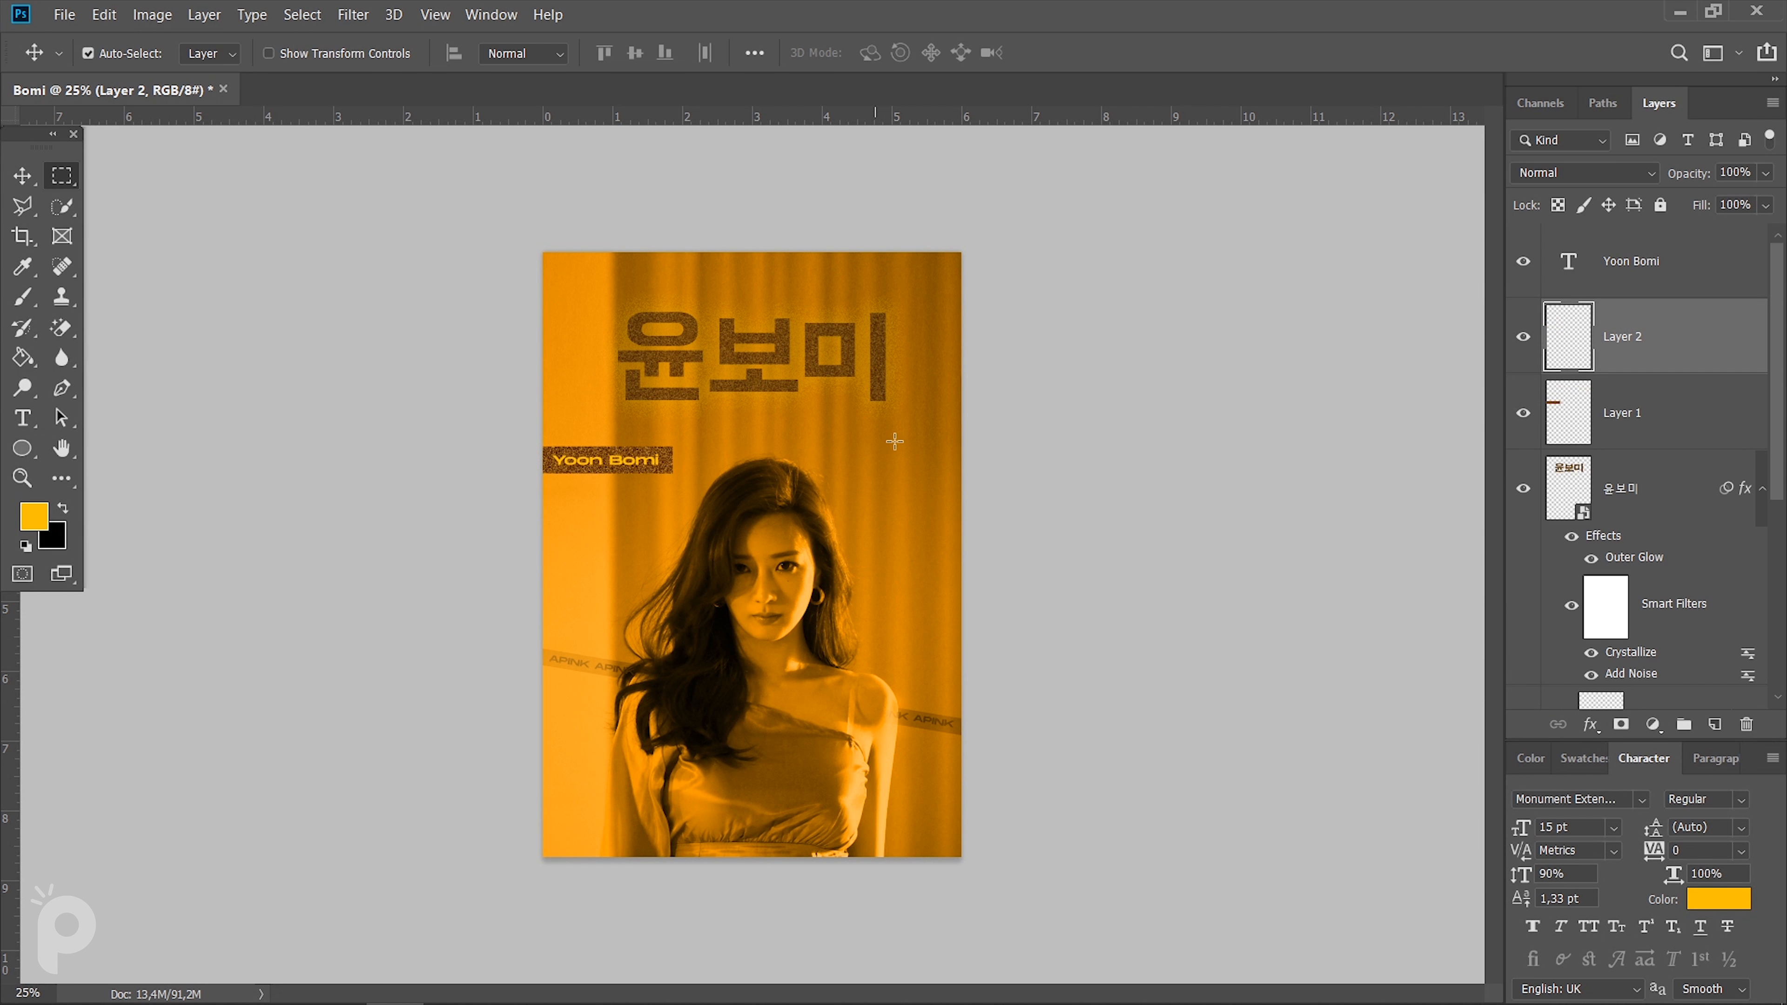
{"action": "left_click_drag", "start_coordinate": [899, 437], "coordinate": [910, 465]}
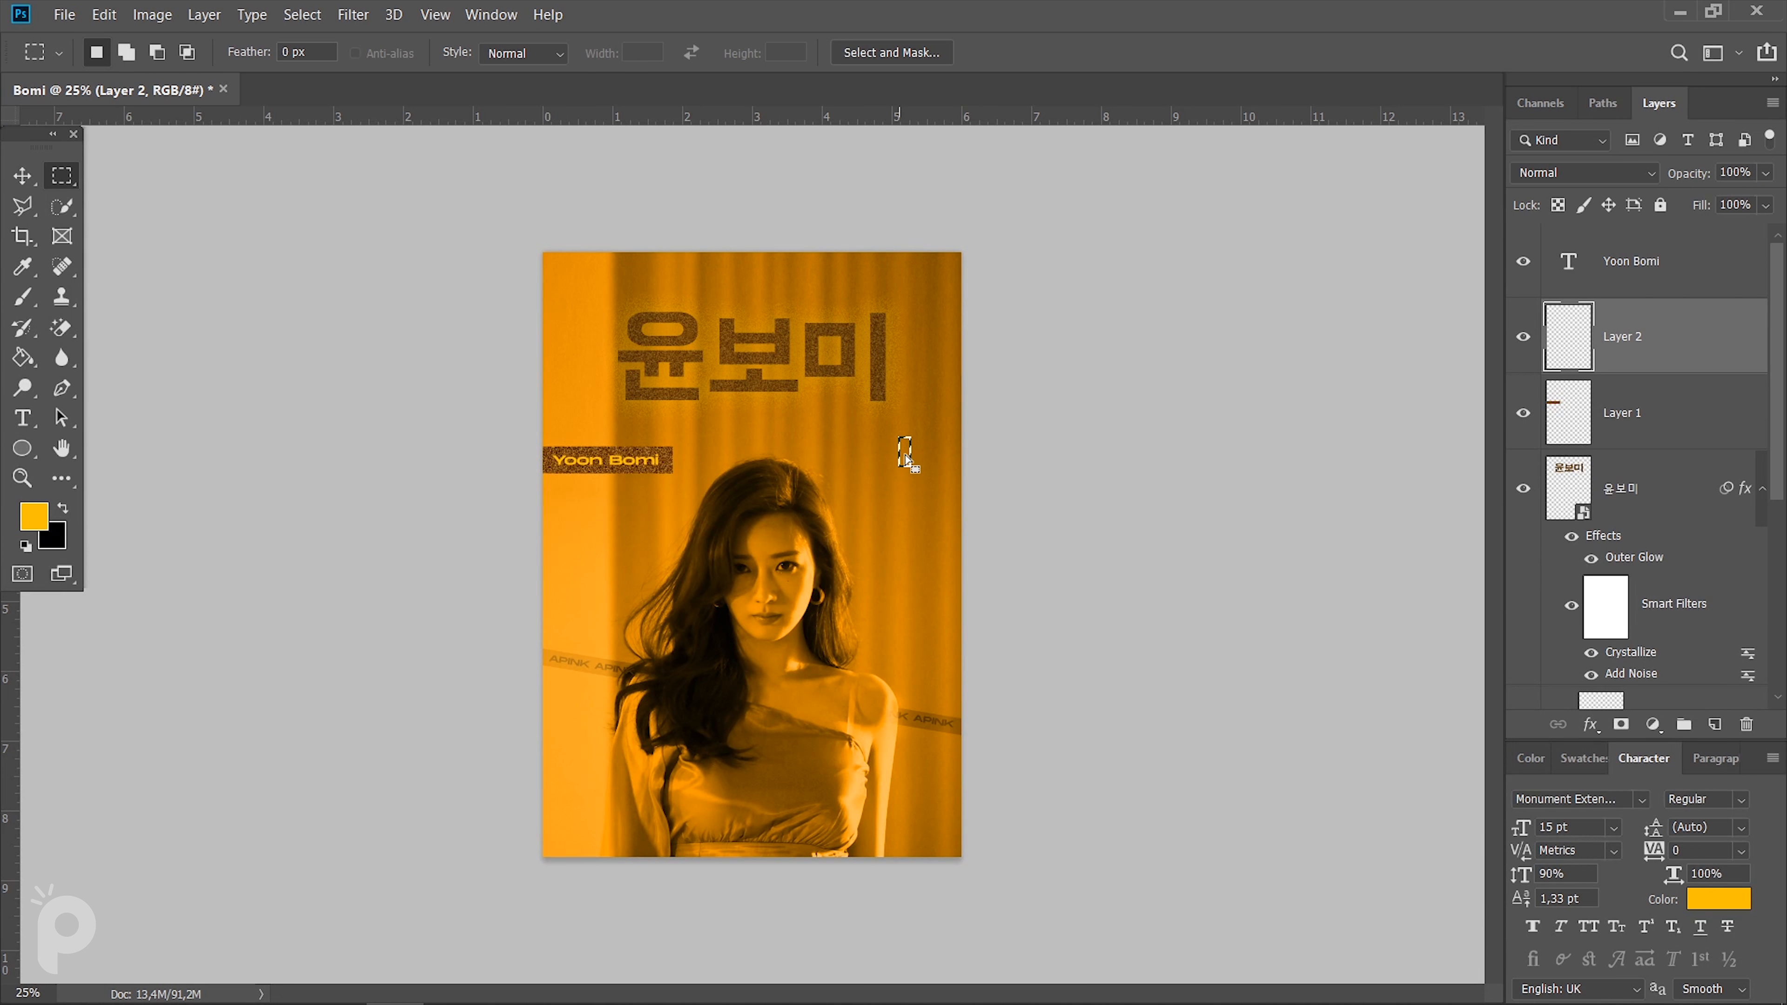
Fill the small upright selection with the color #ffc000 at 100% opacity, and deselect.
{"action": "right_click", "coordinate": [904, 451]}
{"action": "left_click", "coordinate": [1057, 731]}
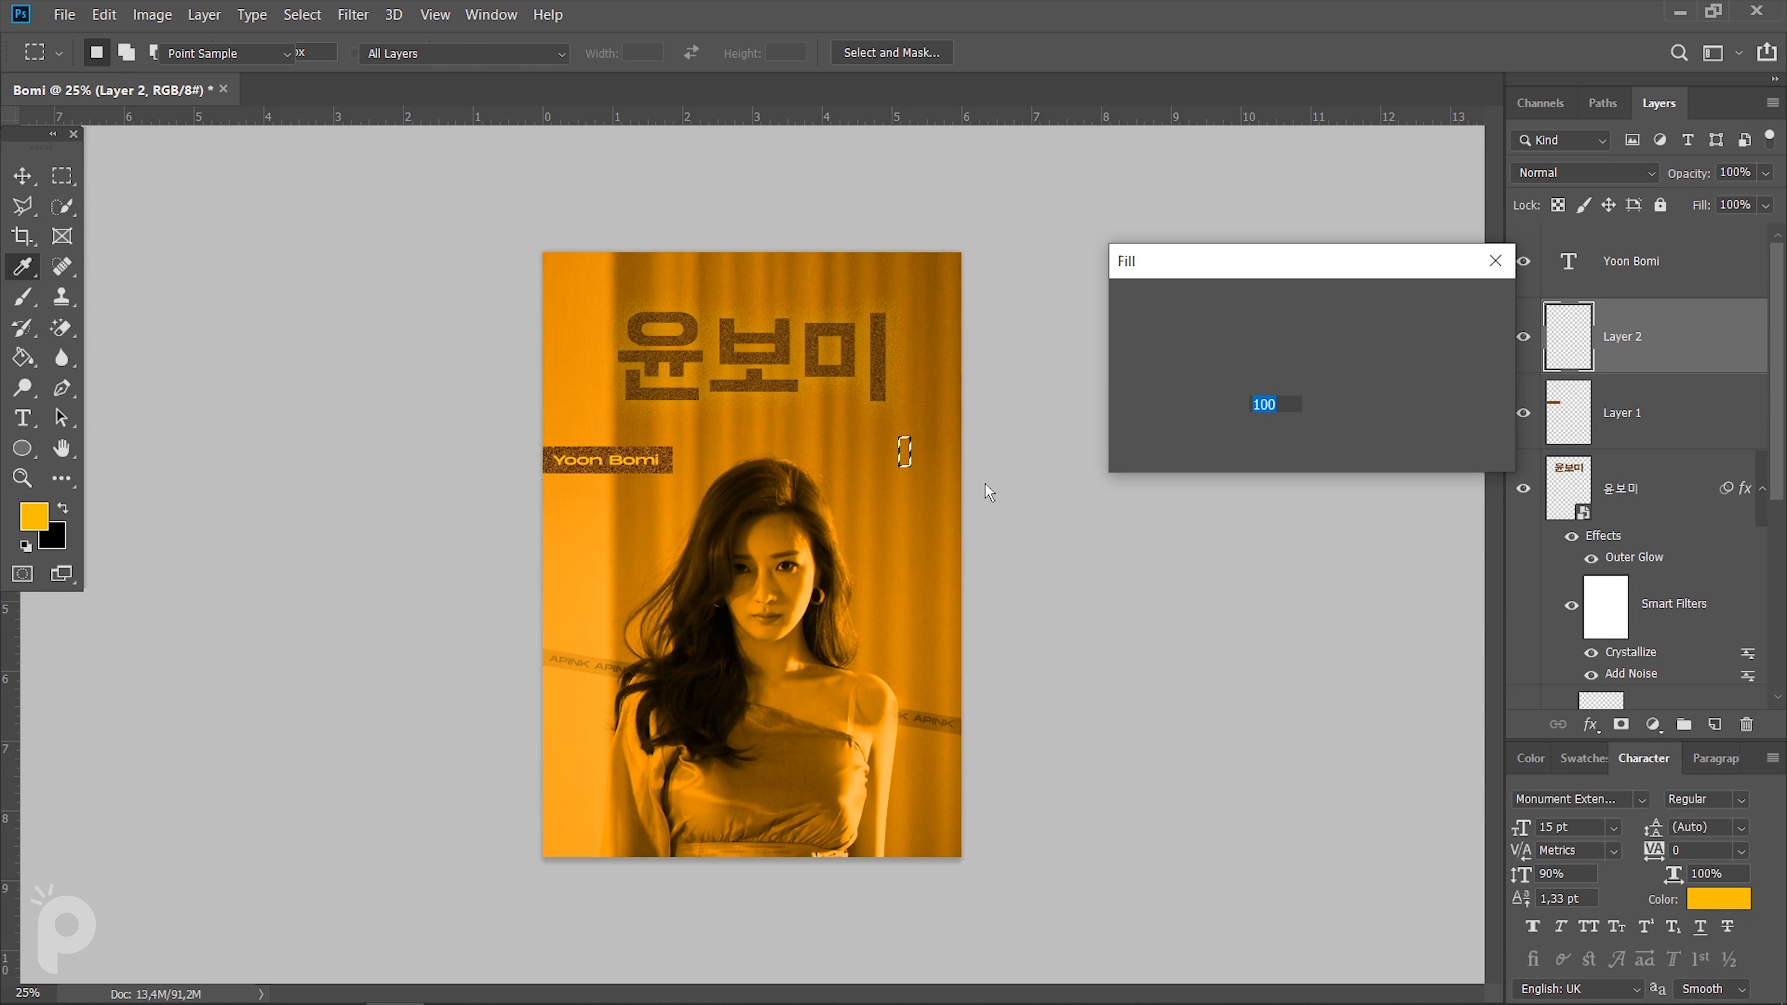
{"action": "left_click", "coordinate": [1296, 310]}
{"action": "left_click", "coordinate": [1288, 362]}
{"action": "type", "text": "ffc000"}
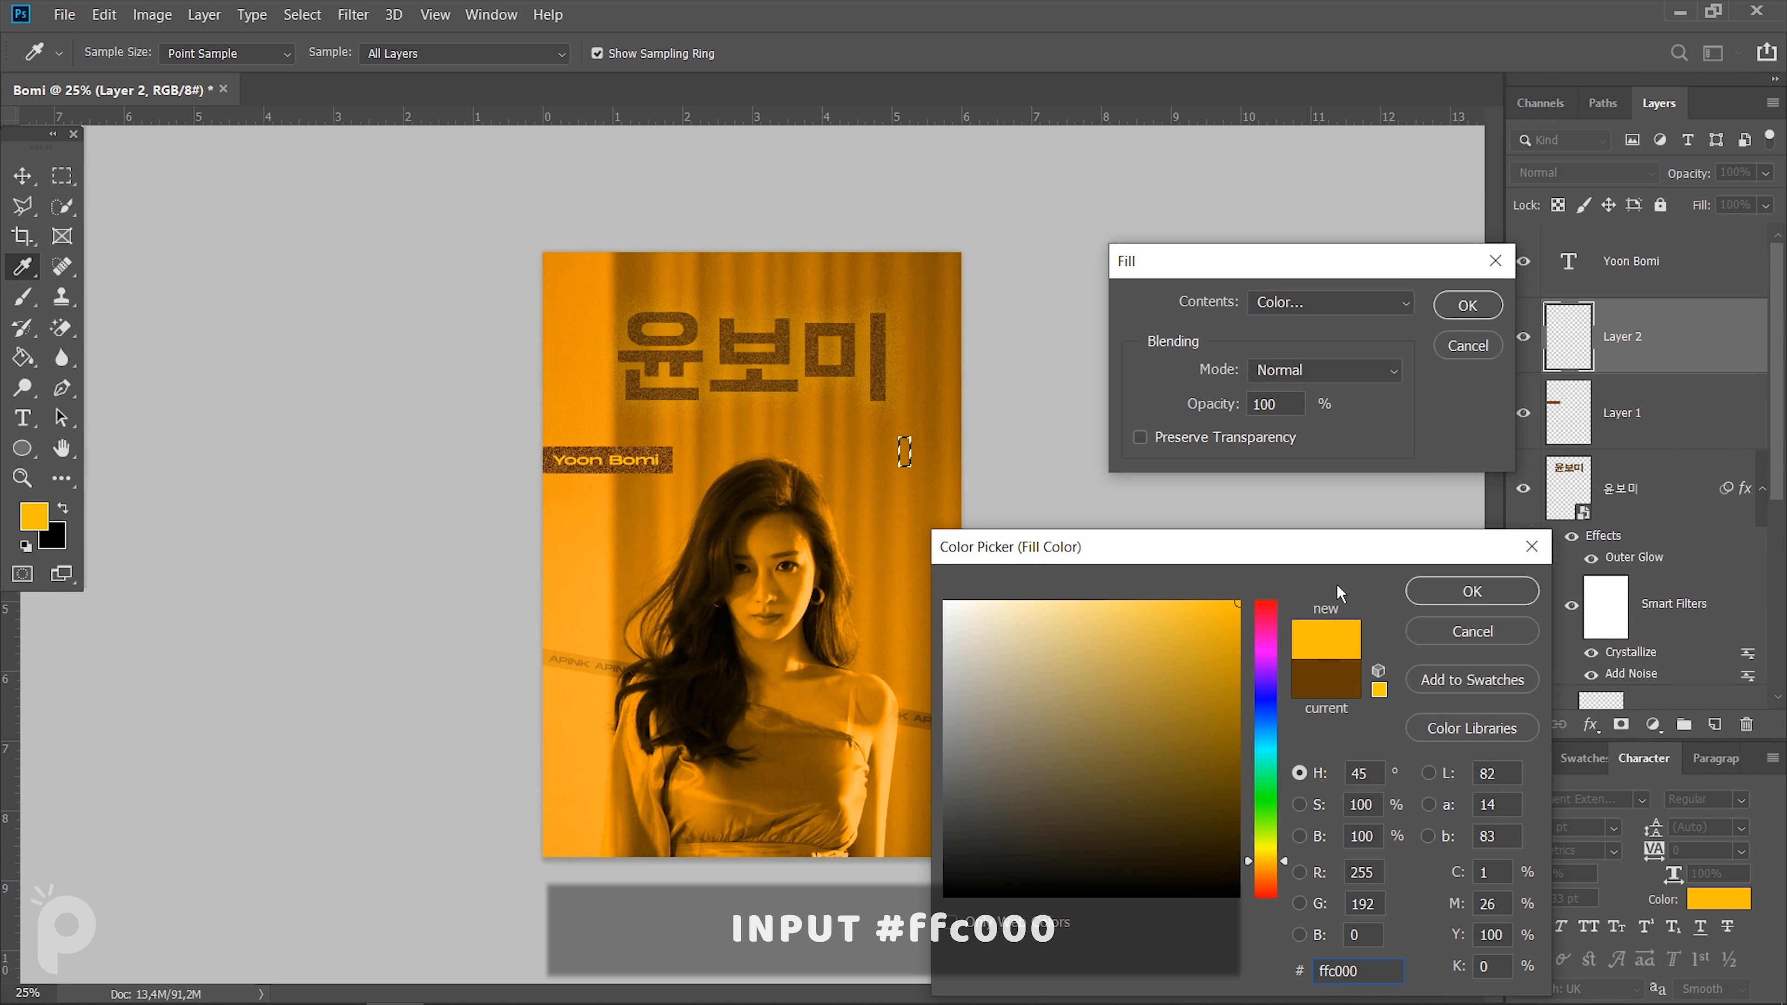
{"action": "left_click_drag", "start_coordinate": [1314, 553], "coordinate": [1164, 496]}
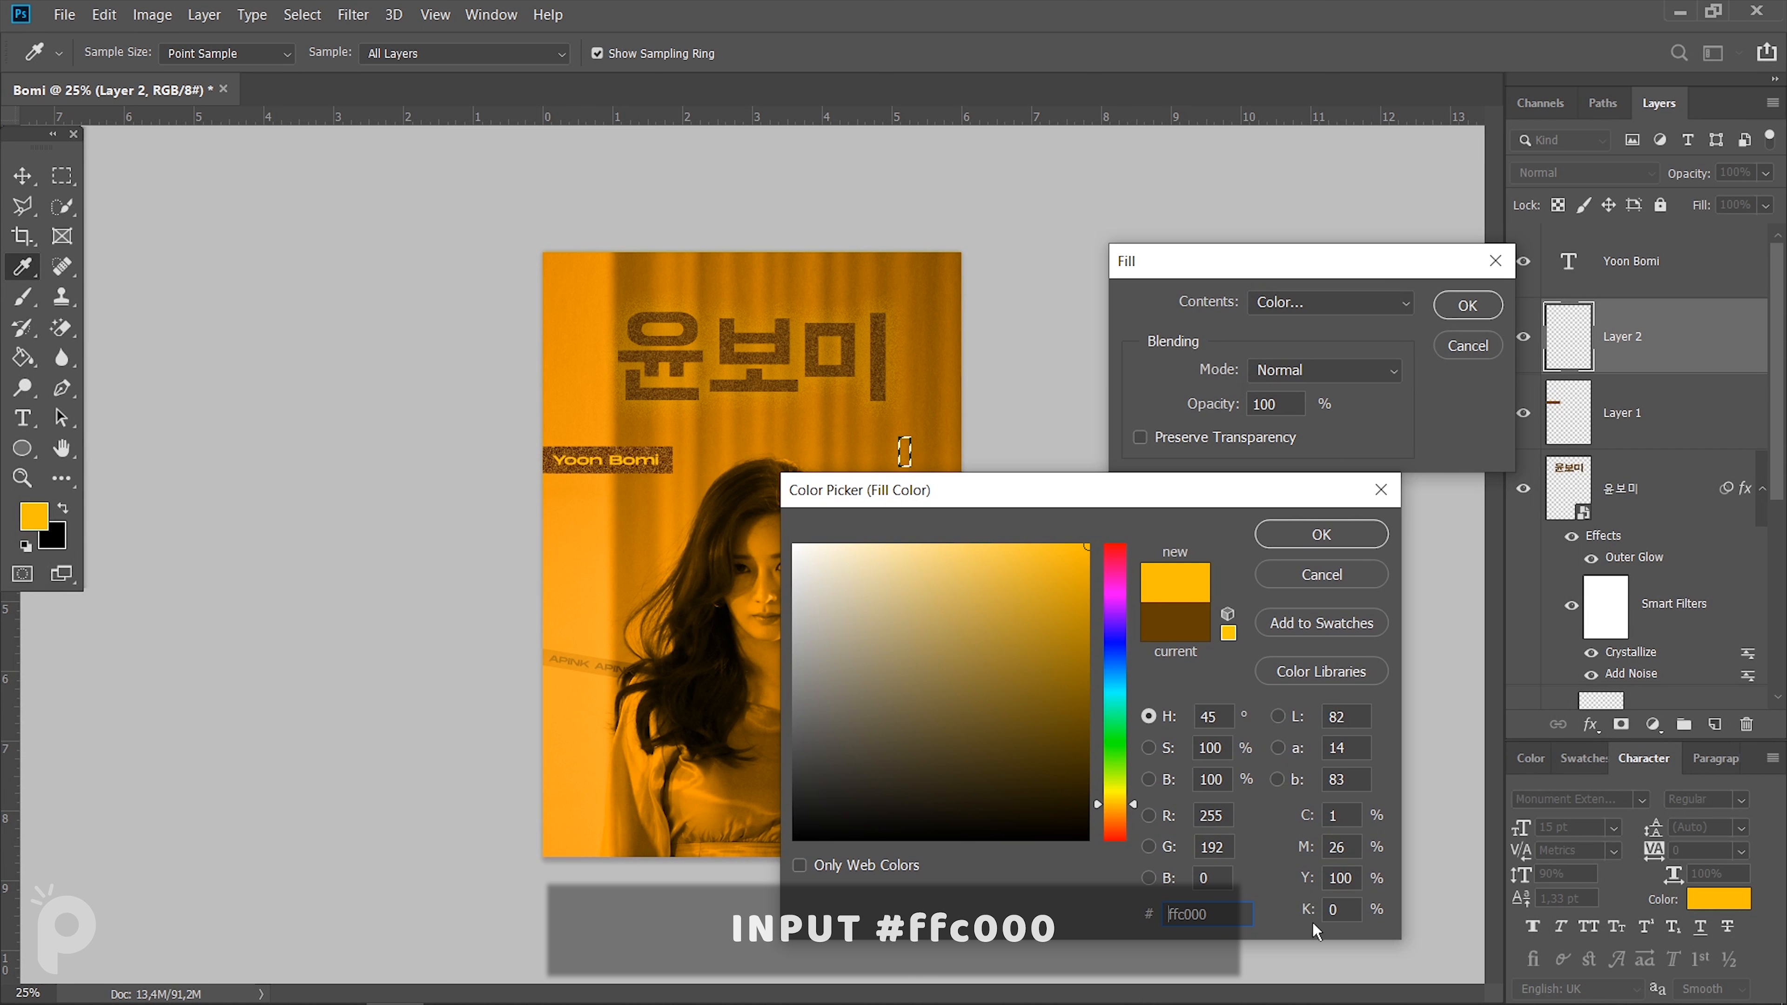
{"action": "left_click", "coordinate": [1321, 534]}
{"action": "key", "text": "m"}
{"action": "key", "text": "Return"}
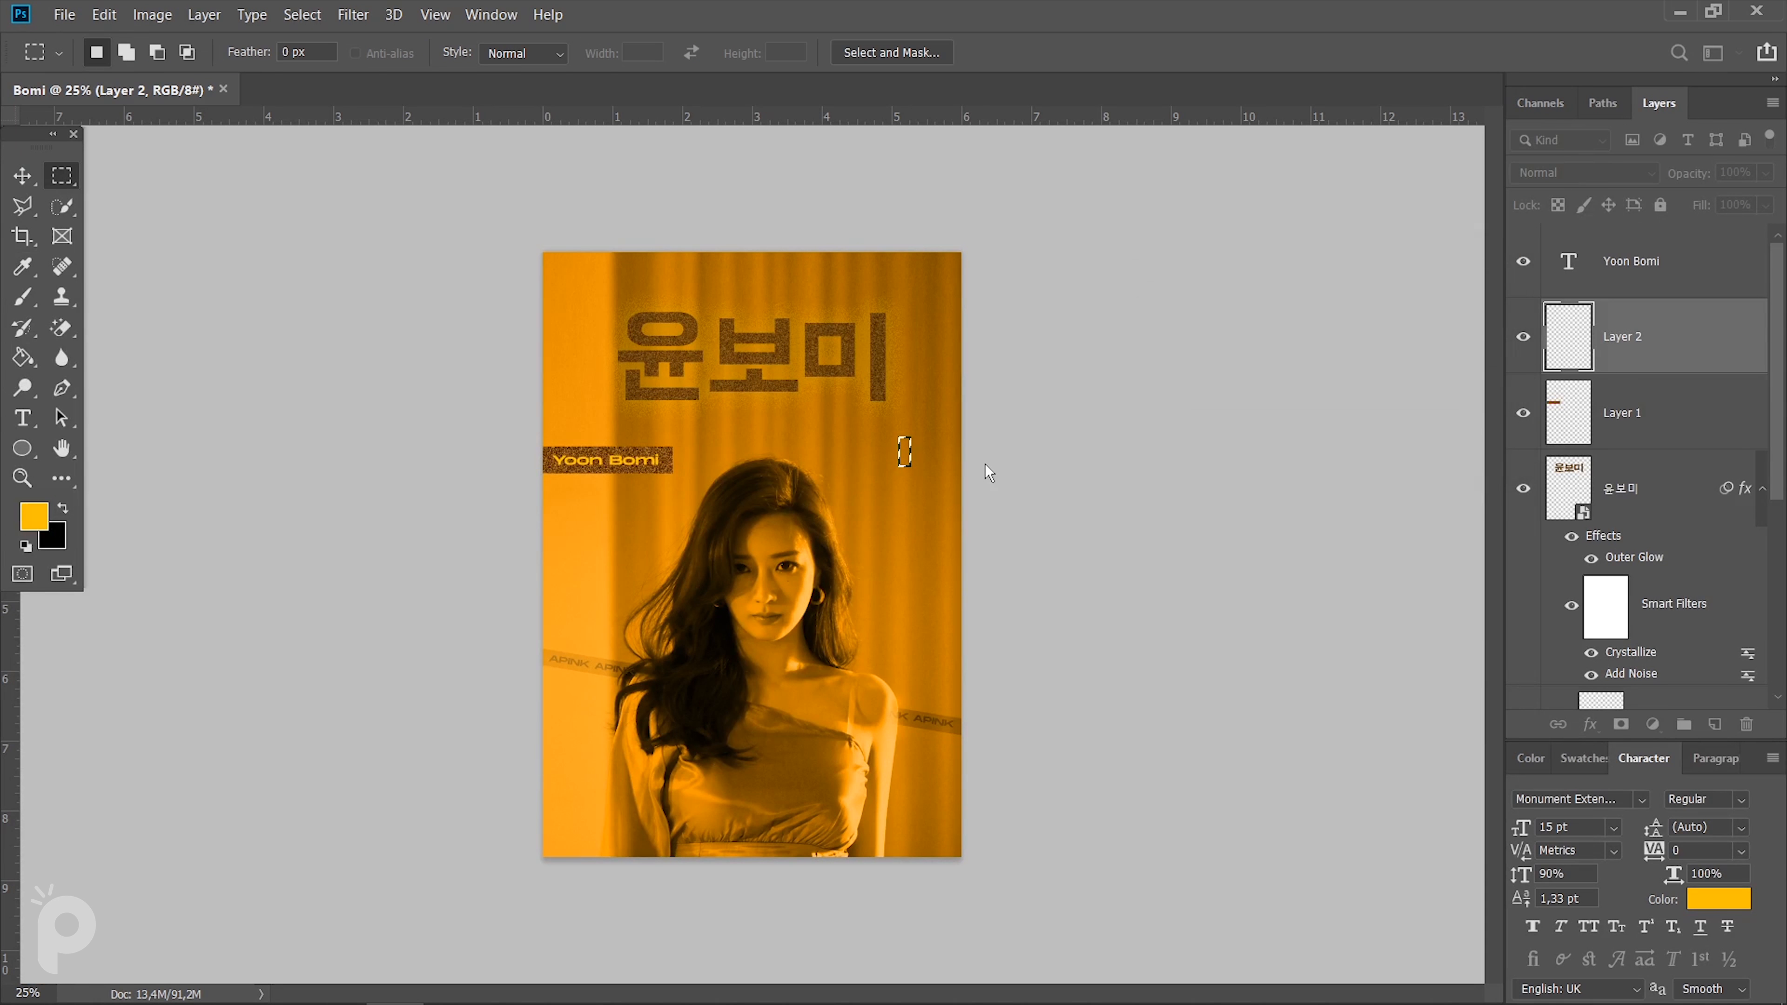
{"action": "key", "text": "ctrl+d"}
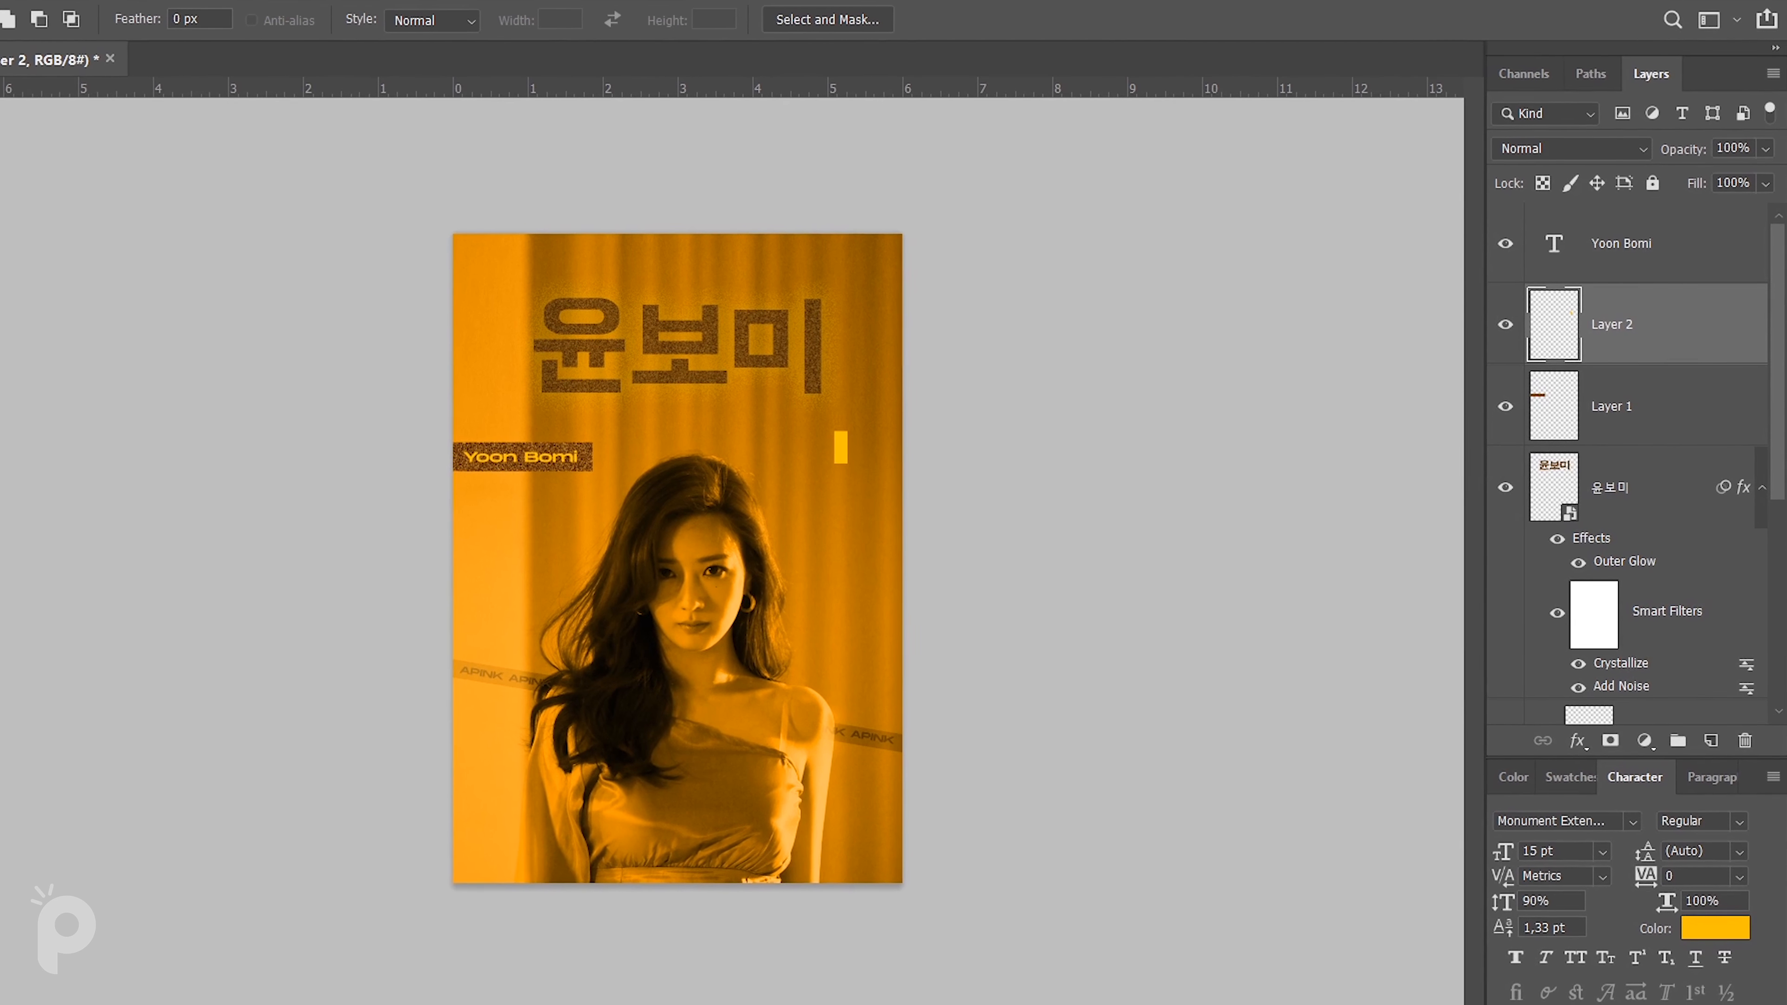
Duplicate the small yellow rectangle and place the copy directly to its right with a narrow gap.
{"action": "key", "text": "ctrl+j"}
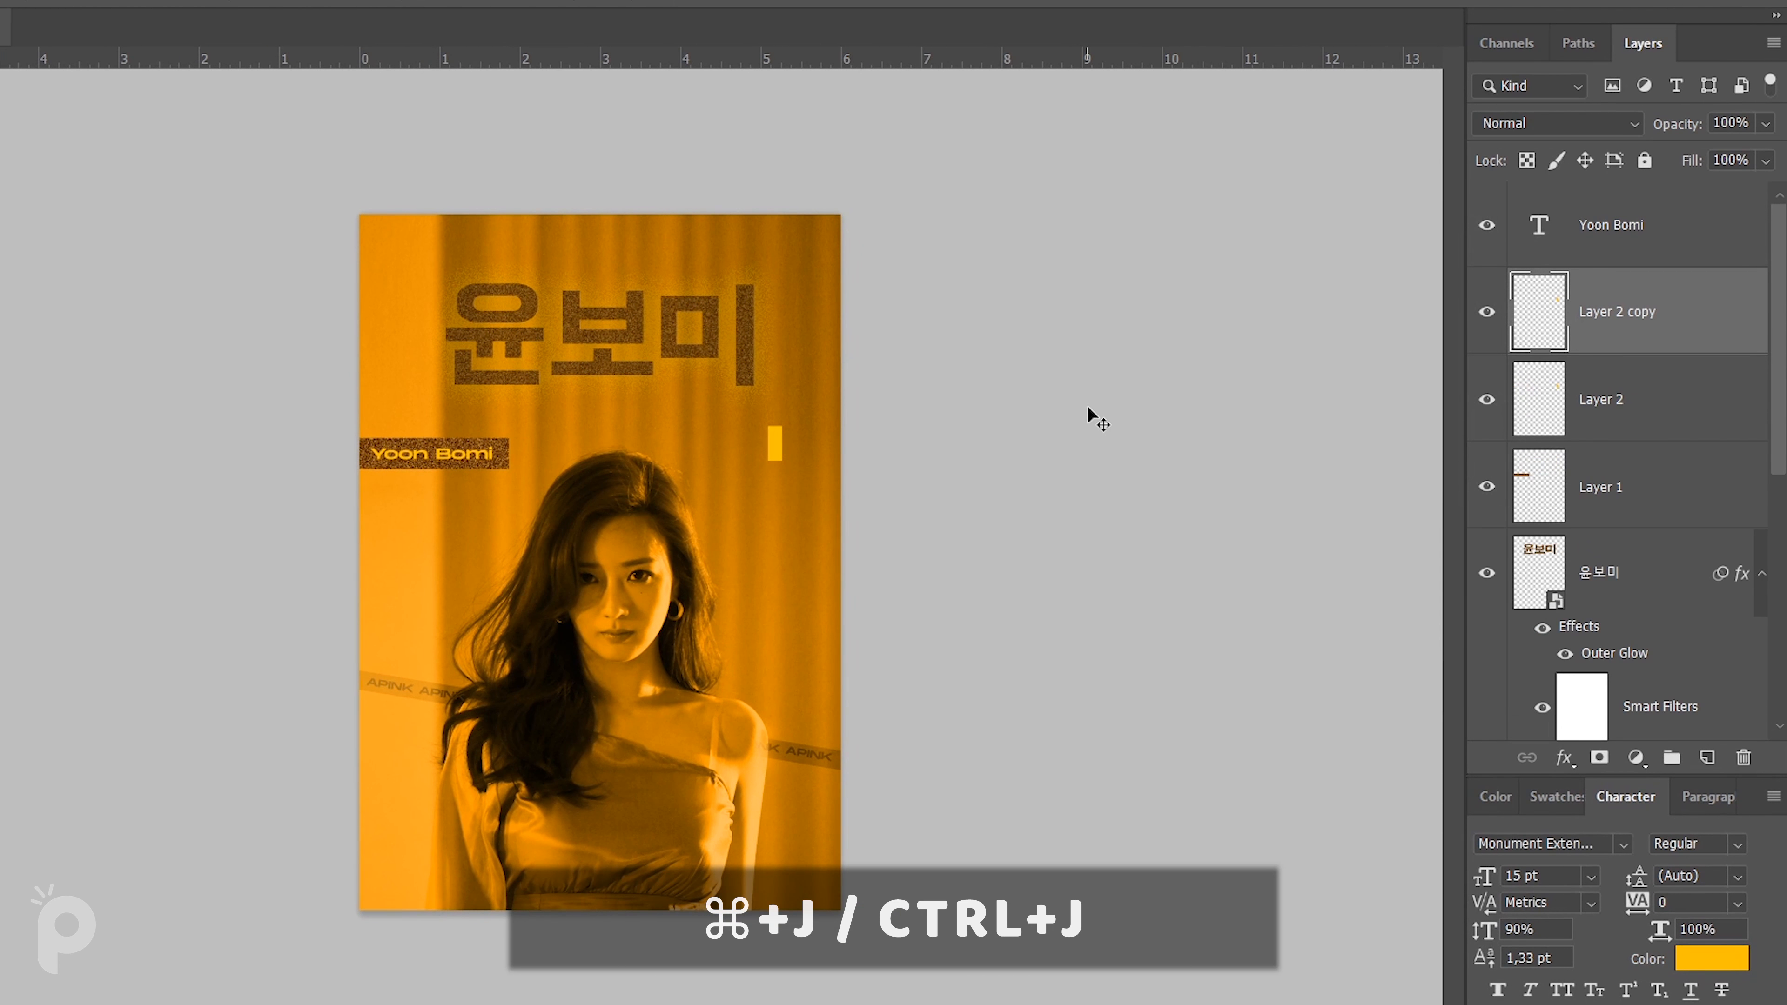
{"action": "key", "text": "shift+Right"}
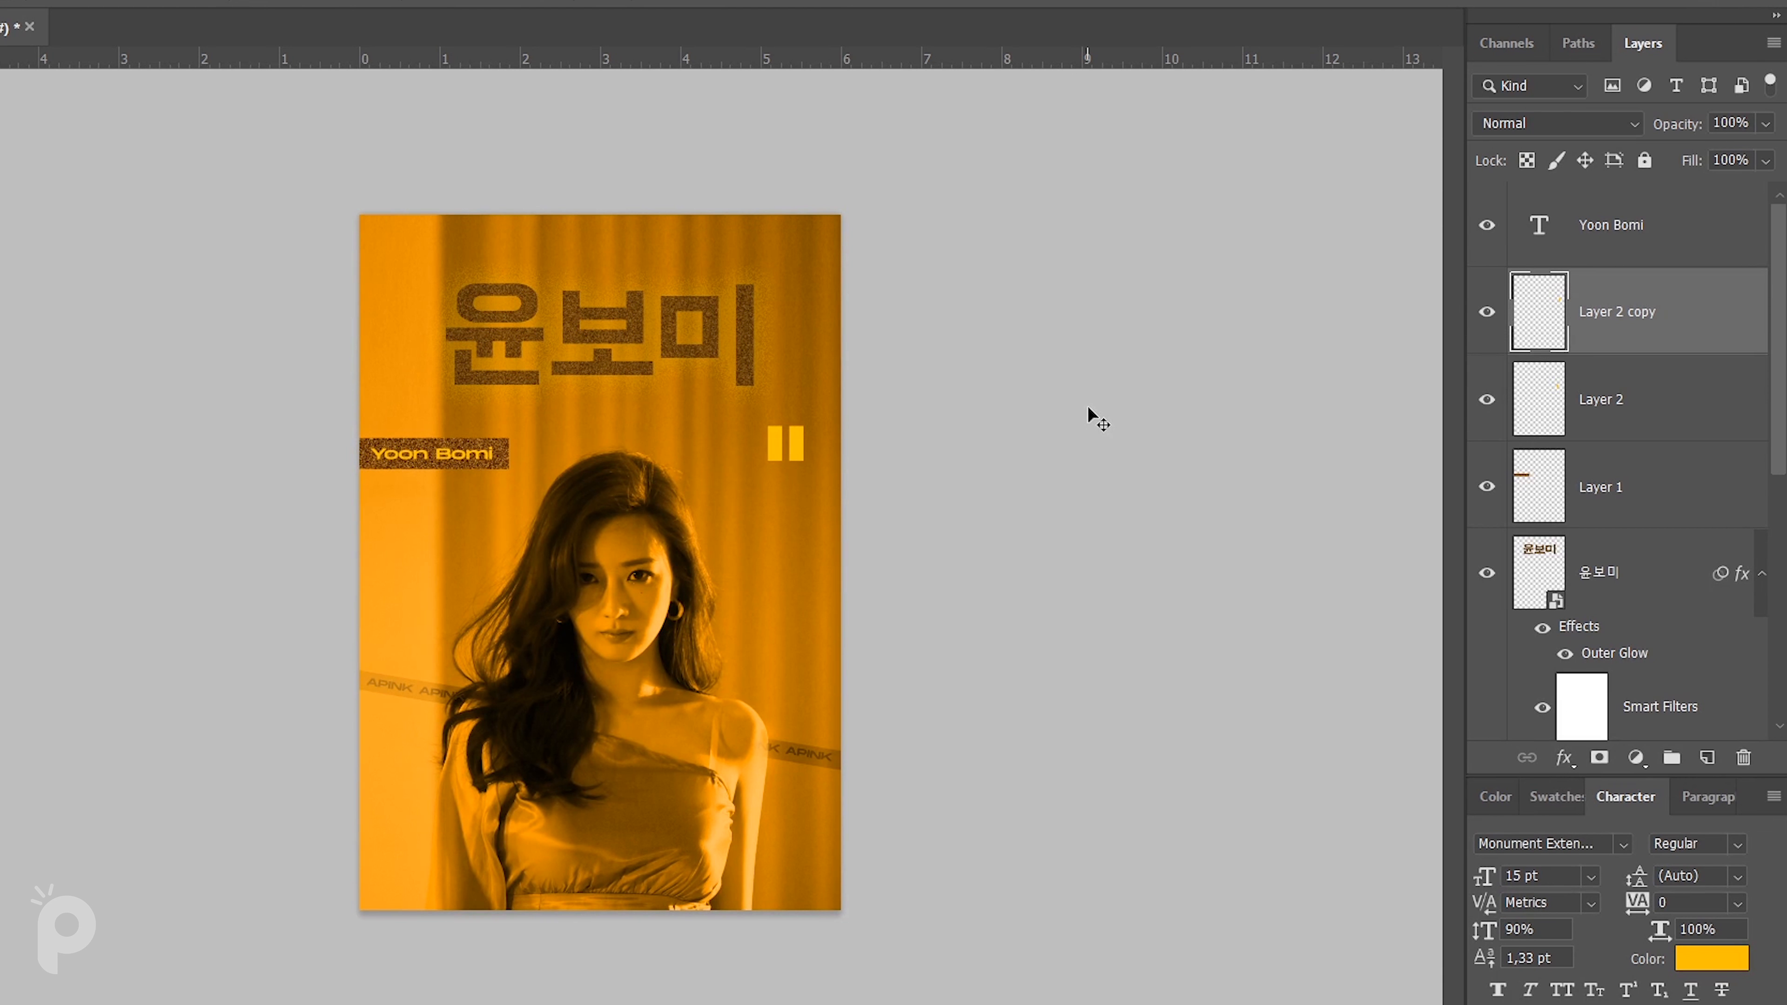
{"action": "key", "text": "Right"}
{"action": "key", "text": "Left"}
Duplicate the right yellow rectangle and move the copy straight down to just below it.
{"action": "key", "text": "ctrl+j"}
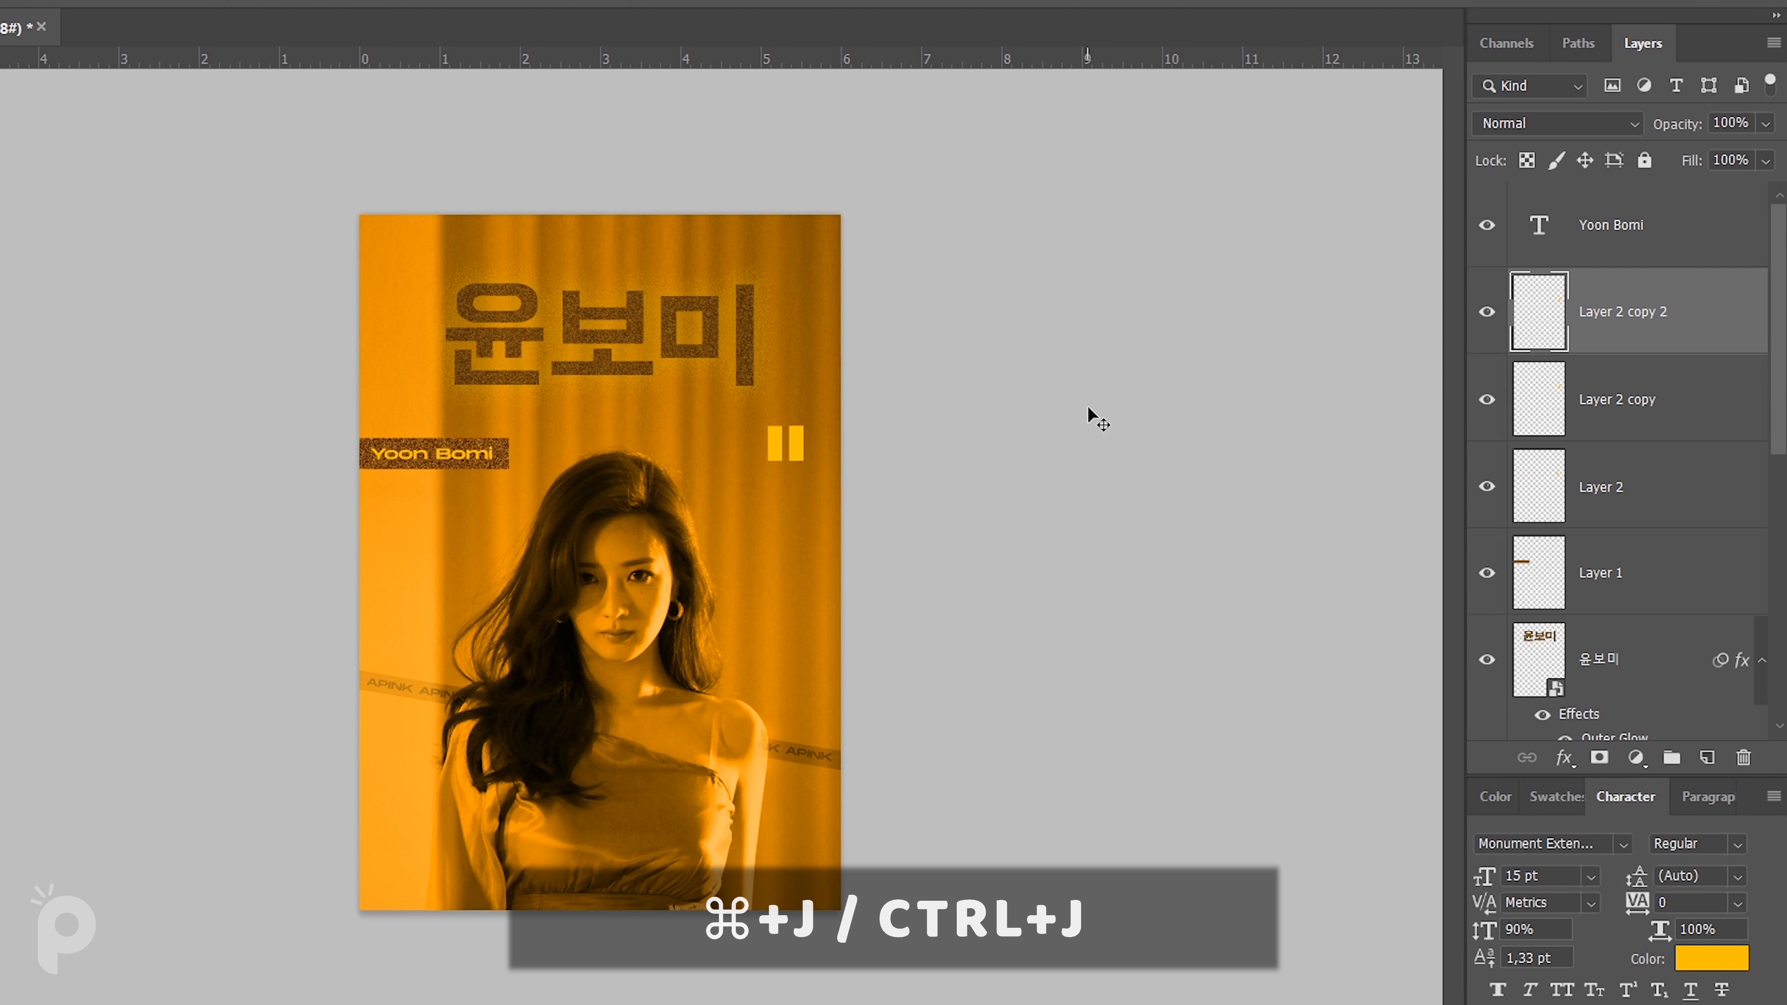
{"action": "key", "text": "shift+Down"}
{"action": "key", "text": "shift+Down"}
{"action": "key", "text": "shift+Down"}
{"action": "key", "text": "shift+Down"}
Duplicate the lower yellow rectangle and move the copy left beneath the first one, completing a two-by-two grid.
{"action": "key", "text": "ctrl+j"}
{"action": "key", "text": "shift+Left"}
{"action": "key", "text": "shift+Left"}
{"action": "key", "text": "shift+Left"}
{"action": "key", "text": "shift+Left"}
{"action": "key", "text": "shift+Left"}
{"action": "key", "text": "shift+Left"}
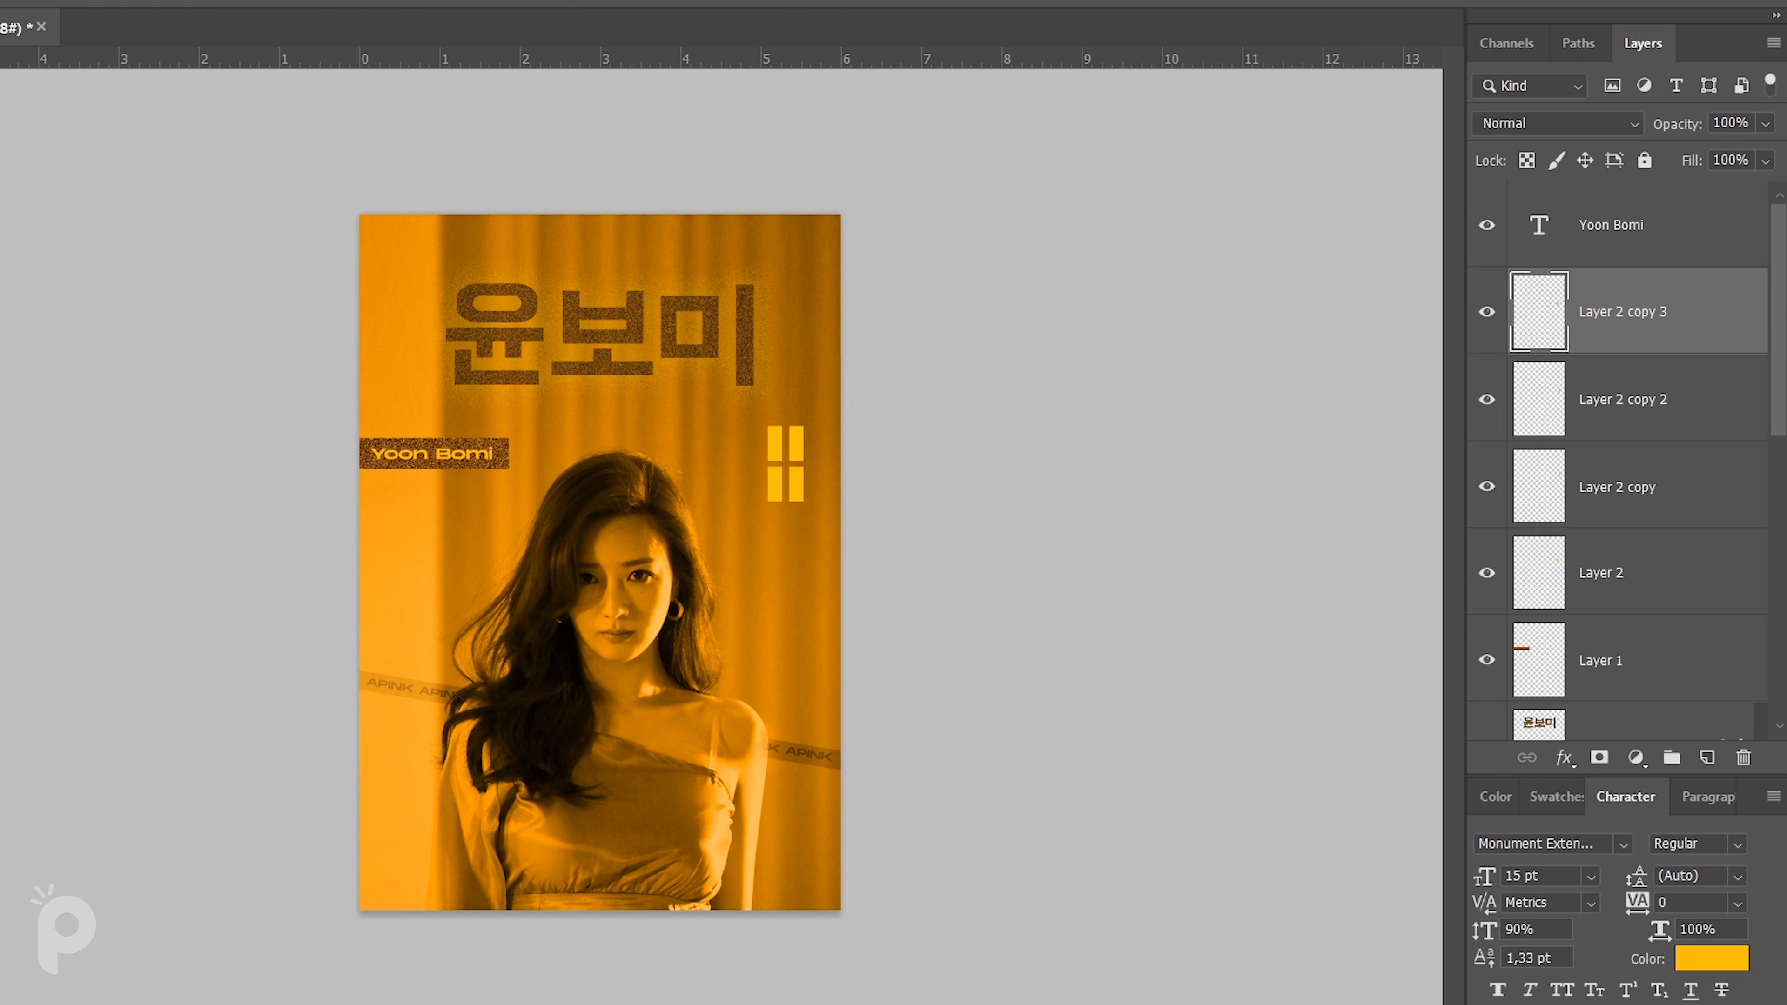
Duplicate the lower-left yellow rectangle and move the copy straight down to start a third row of the grid.
{"action": "key", "text": "ctrl+j"}
{"action": "key", "text": "shift+Down"}
{"action": "key", "text": "shift+Down"}
{"action": "key", "text": "shift+Down"}
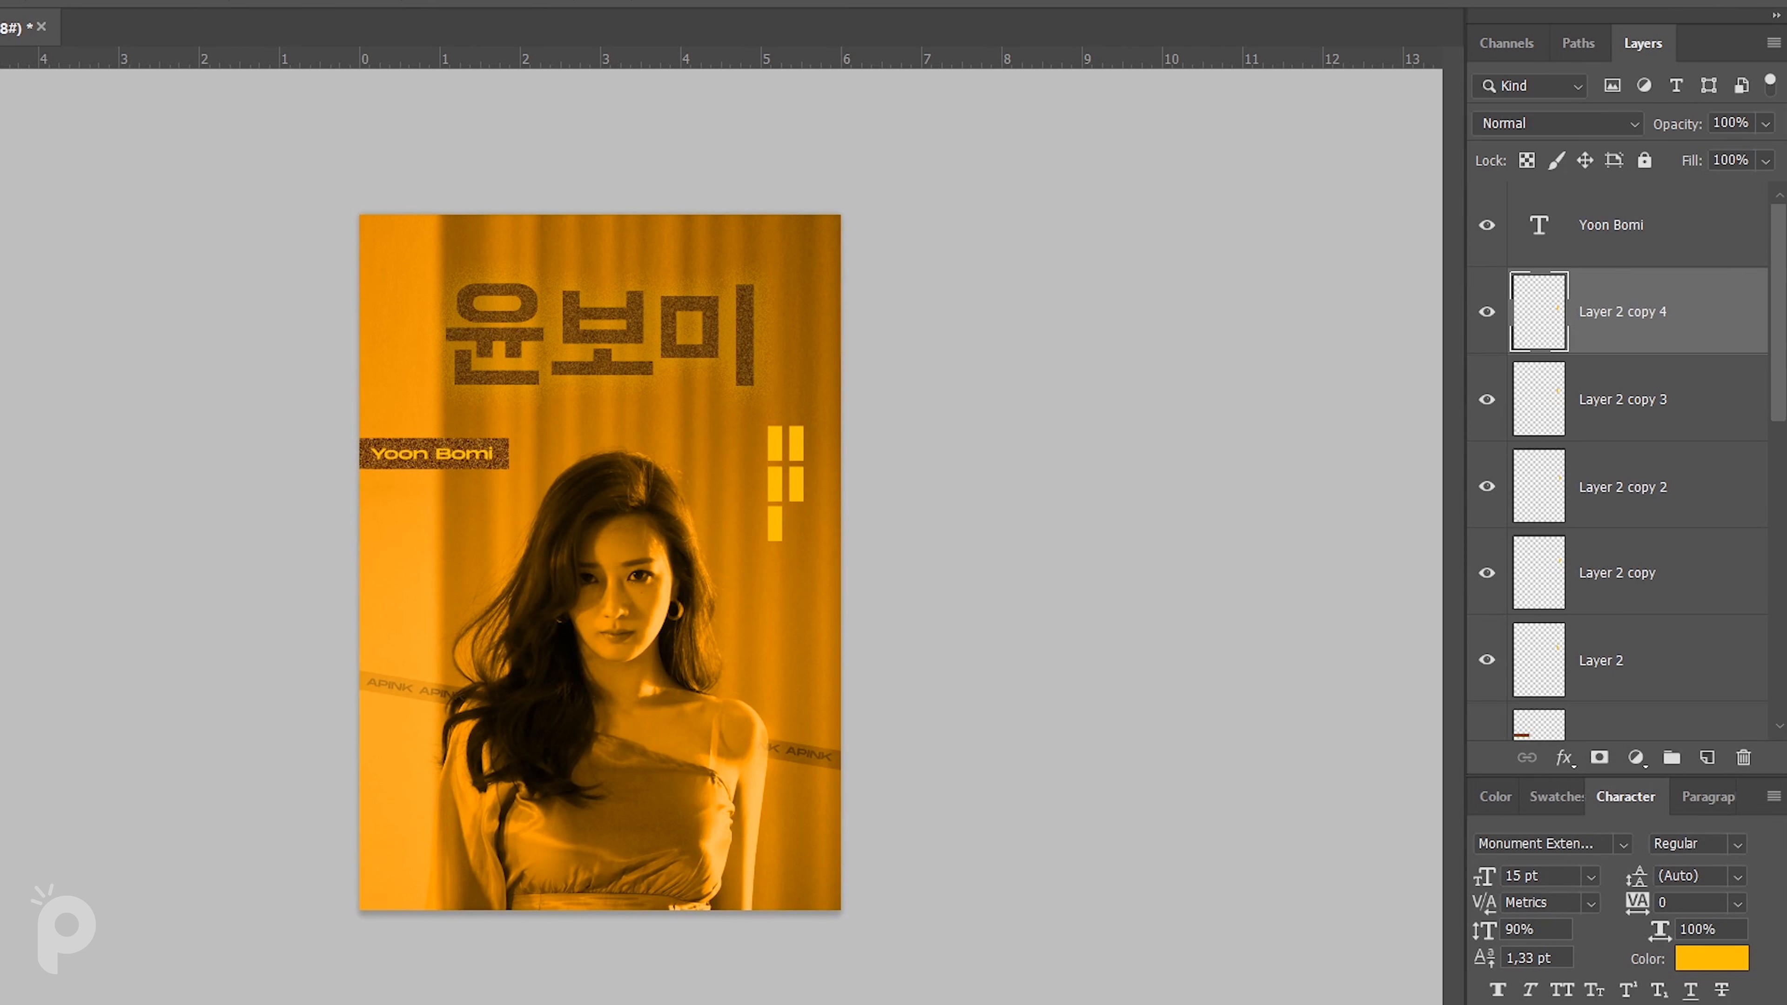
Duplicate the third-row yellow rectangle and move the copy right, aligned with the second column, completing a two-by-three grid.
{"action": "key", "text": "ctrl+j"}
{"action": "key", "text": "shift+Right"}
{"action": "key", "text": "shift+Right"}
{"action": "key", "text": "shift+Right"}
{"action": "key", "text": "shift+Right"}
{"action": "key", "text": "Left"}
{"action": "key", "text": "Left"}
{"action": "key", "text": "Left"}
{"action": "key", "text": "Left"}
{"action": "key", "text": "Left"}
{"action": "key", "text": "Left"}
{"action": "key", "text": "Left"}
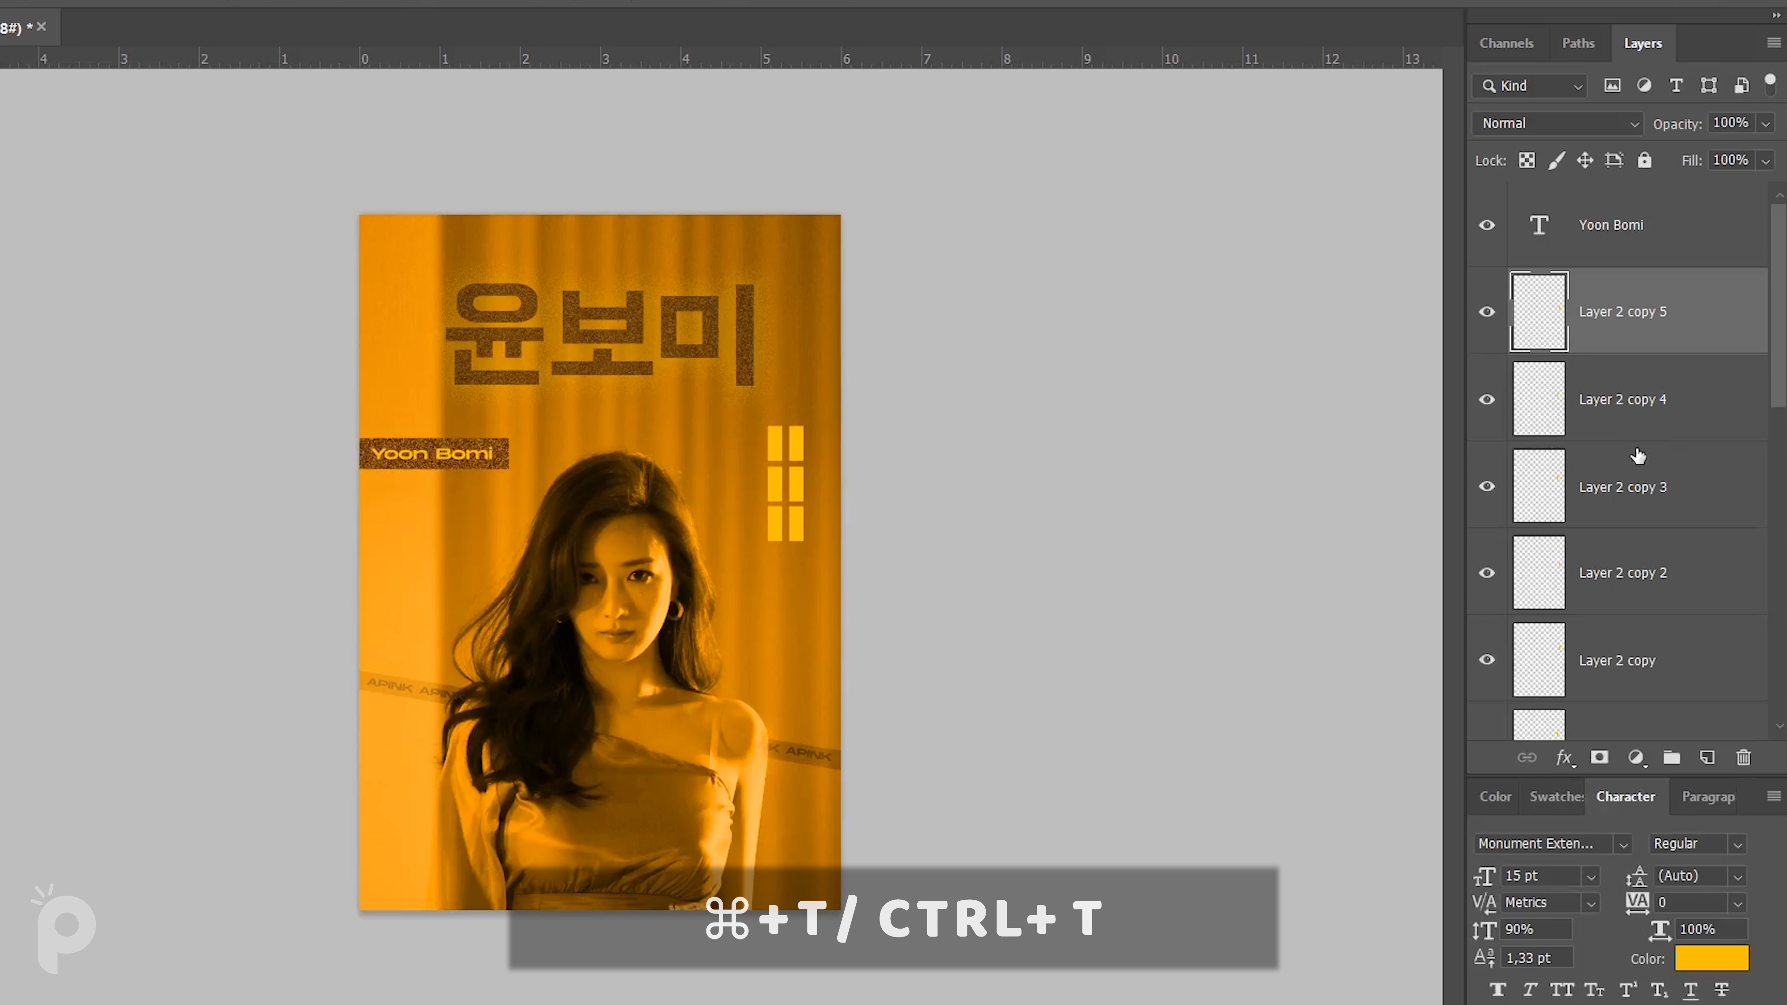
Combine the six yellow rectangle layers into a single group.
{"action": "left_click", "coordinate": [1643, 419], "text": "shift"}
{"action": "left_click", "coordinate": [1631, 478], "text": "ctrl"}
{"action": "left_click", "coordinate": [1651, 572], "text": "ctrl"}
{"action": "left_click", "coordinate": [1645, 650], "text": "ctrl"}
{"action": "scroll", "coordinate": [1633, 546], "scroll_direction": "down", "scroll_amount": 2}
{"action": "left_click", "coordinate": [1613, 579], "text": "ctrl"}
{"action": "key", "text": "ctrl+g"}
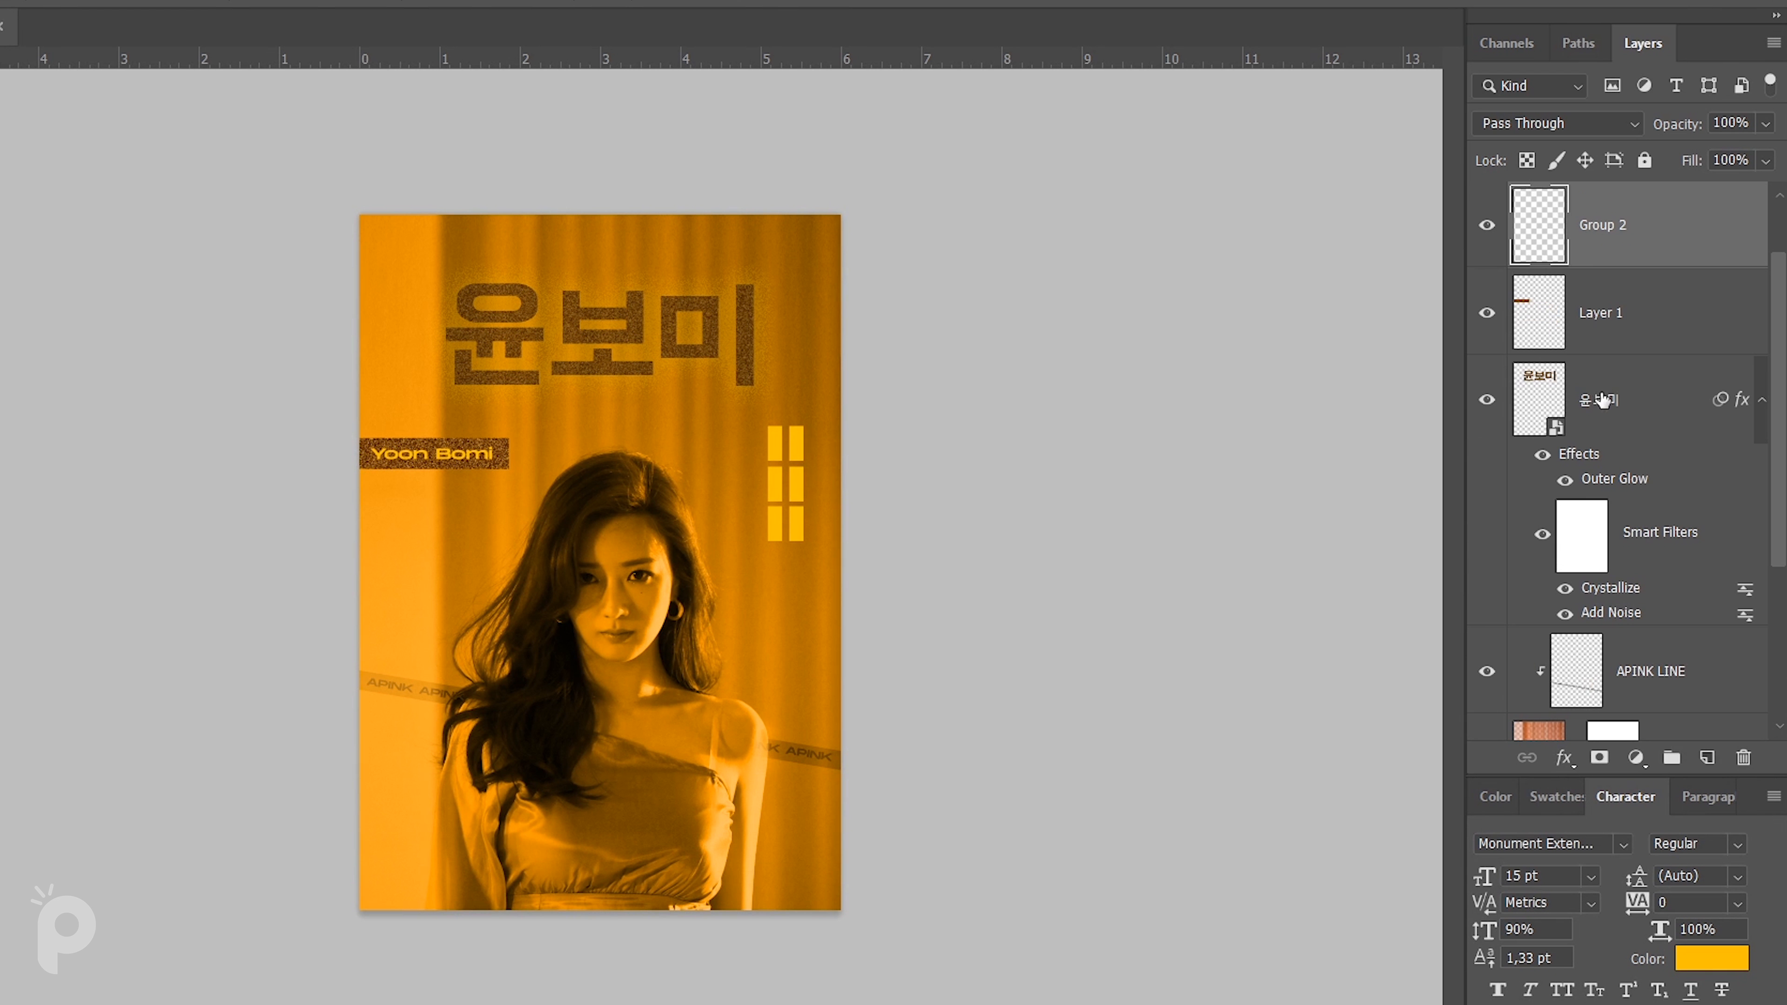
Scale the grouped yellow blocks down to about half size and place them near the poster's right edge, level with the Yoon Bomi caption.
{"action": "key", "text": "ctrl+t"}
{"action": "left_click_drag", "start_coordinate": [785, 542], "coordinate": [826, 493]}
{"action": "key", "text": "Return"}
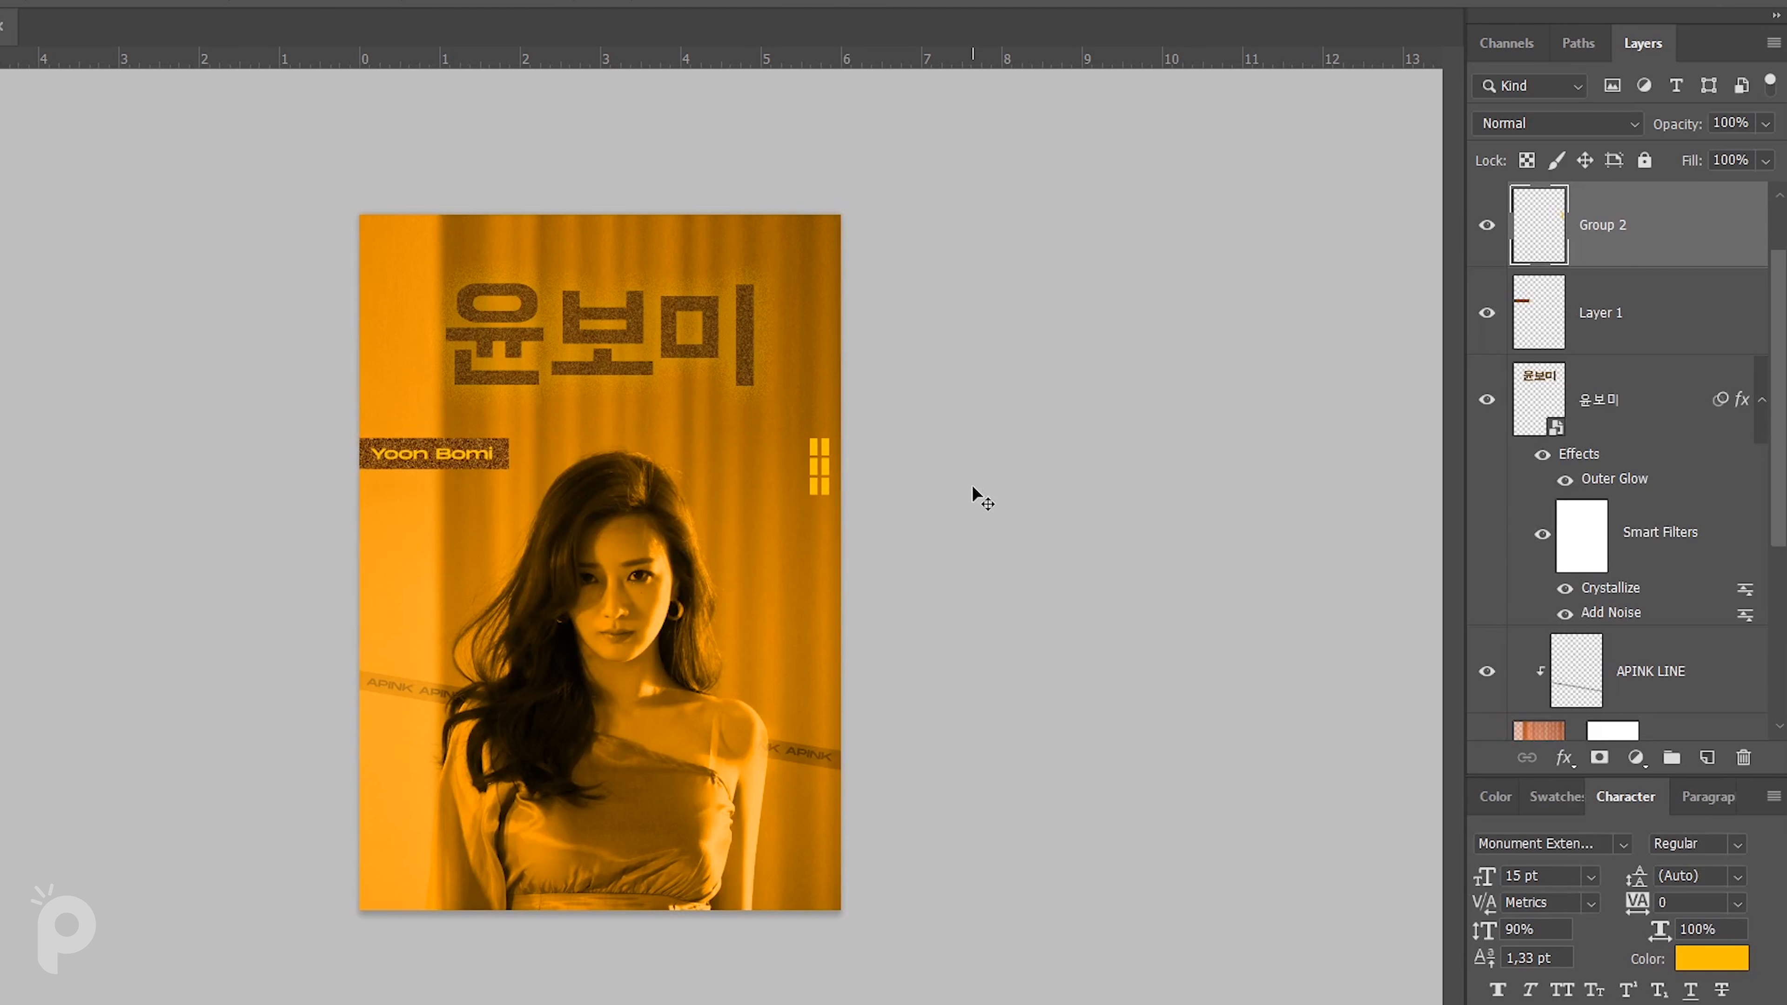
{"action": "key", "text": "shift+Left"}
{"action": "key", "text": "shift+Left"}
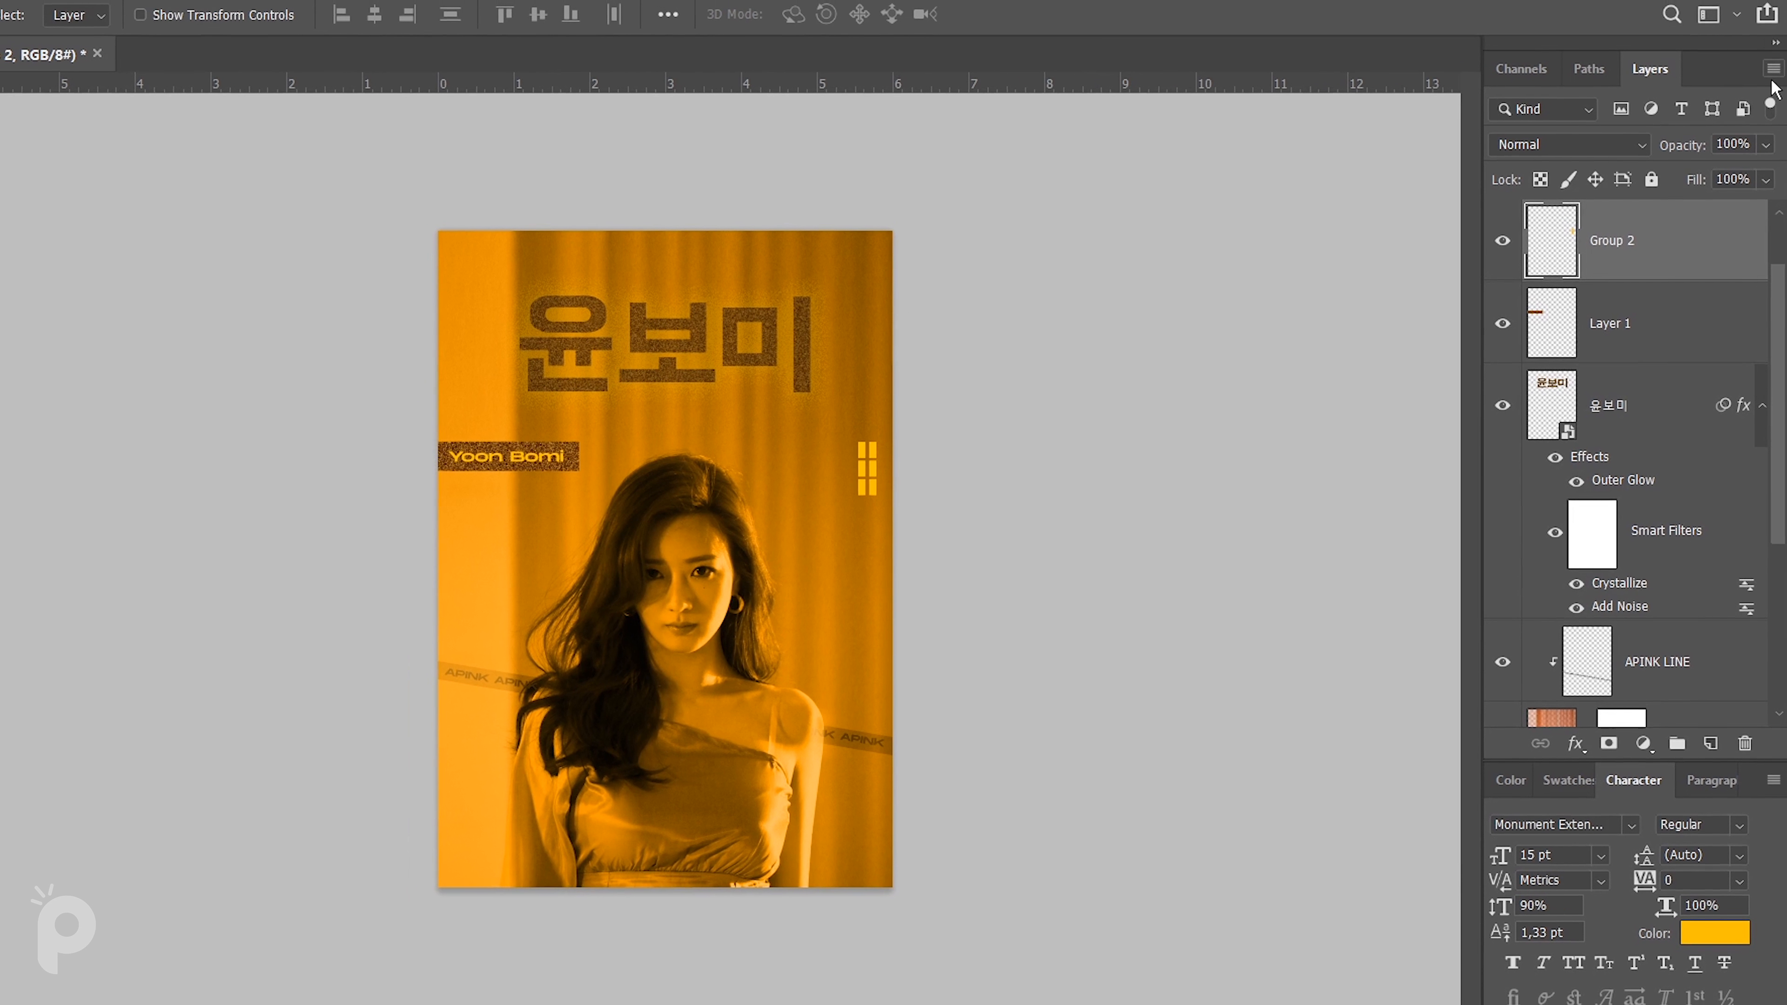
Lower the opacity of the grouped yellow blocks to 54%.
{"action": "left_click_drag", "start_coordinate": [1765, 144], "coordinate": [1726, 192]}
{"action": "scroll", "coordinate": [1725, 295], "scroll_direction": "down", "scroll_amount": 4}
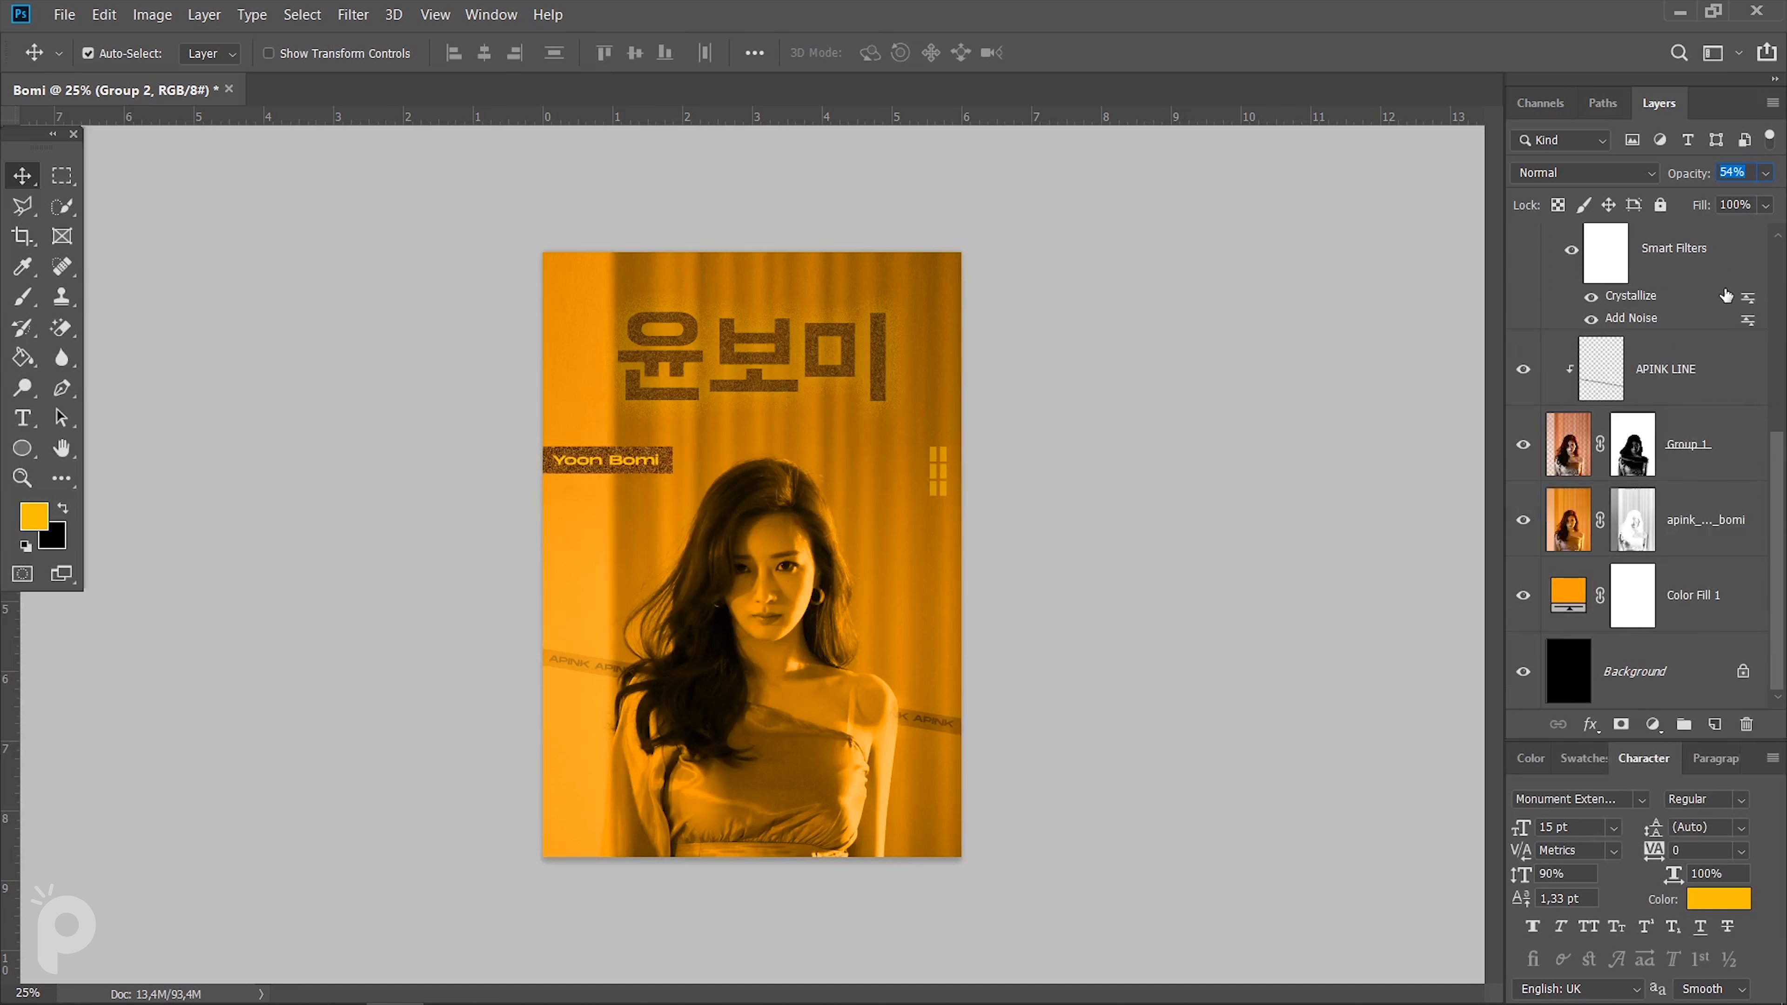
{"action": "scroll", "coordinate": [1653, 299], "scroll_direction": "up", "scroll_amount": 4}
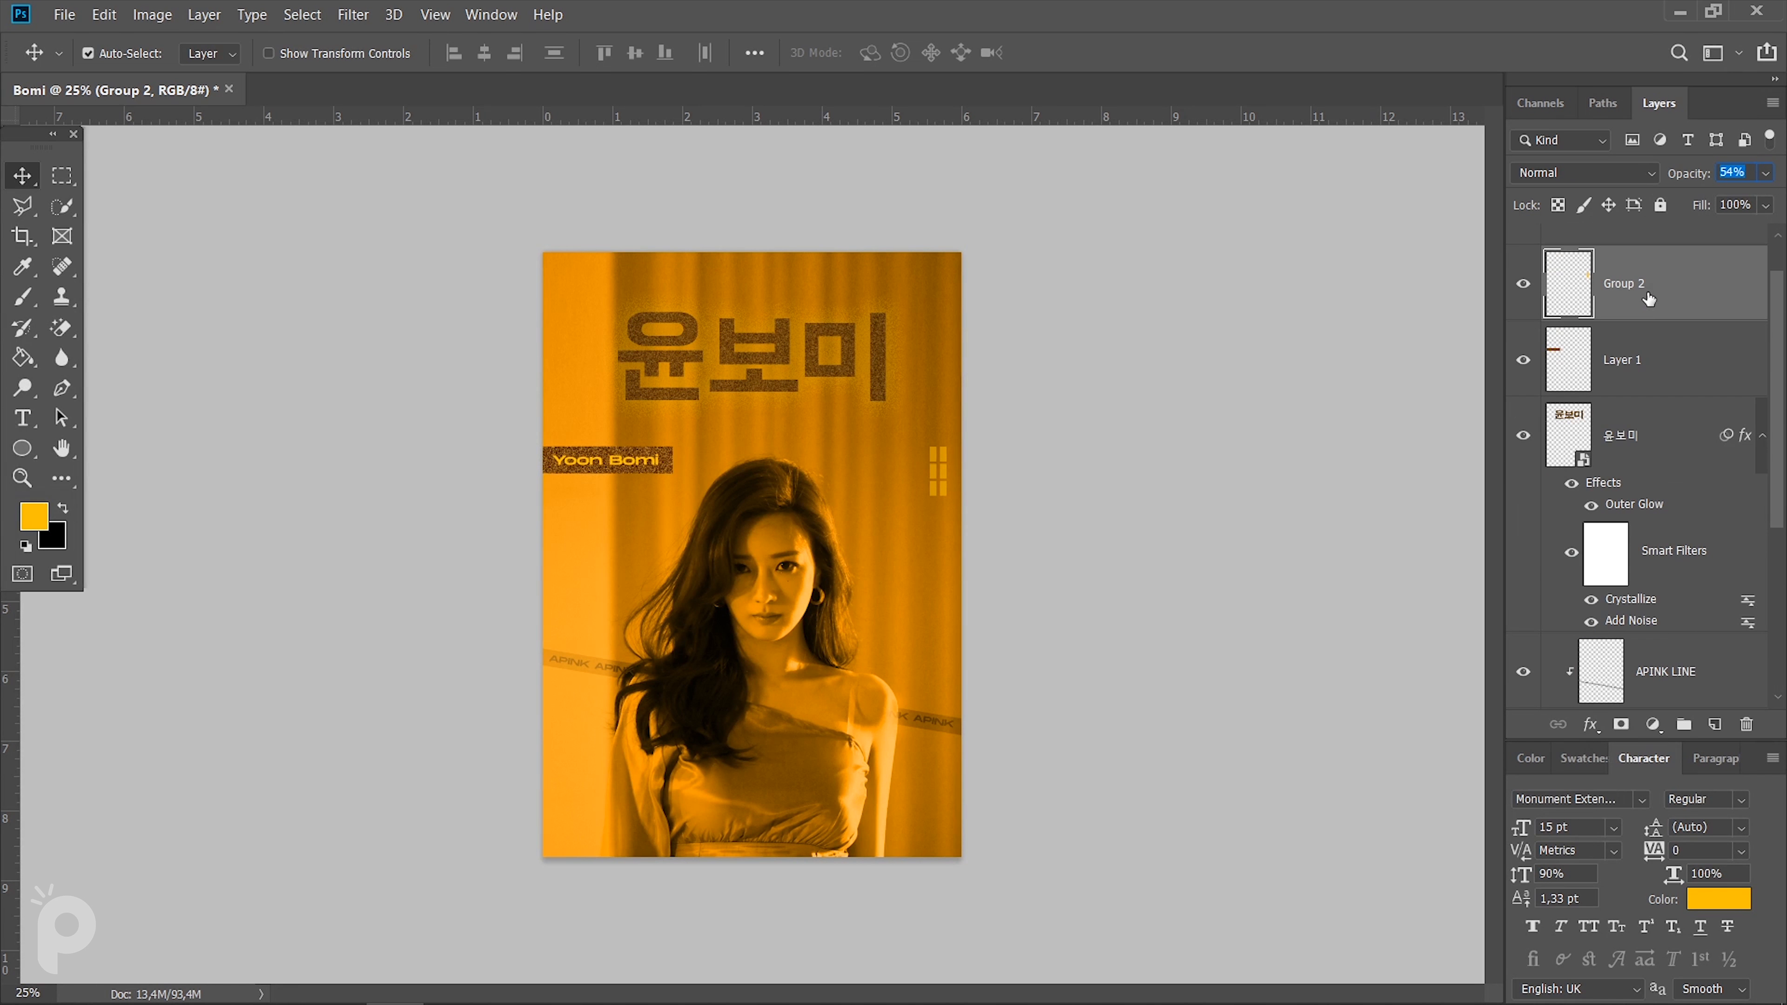